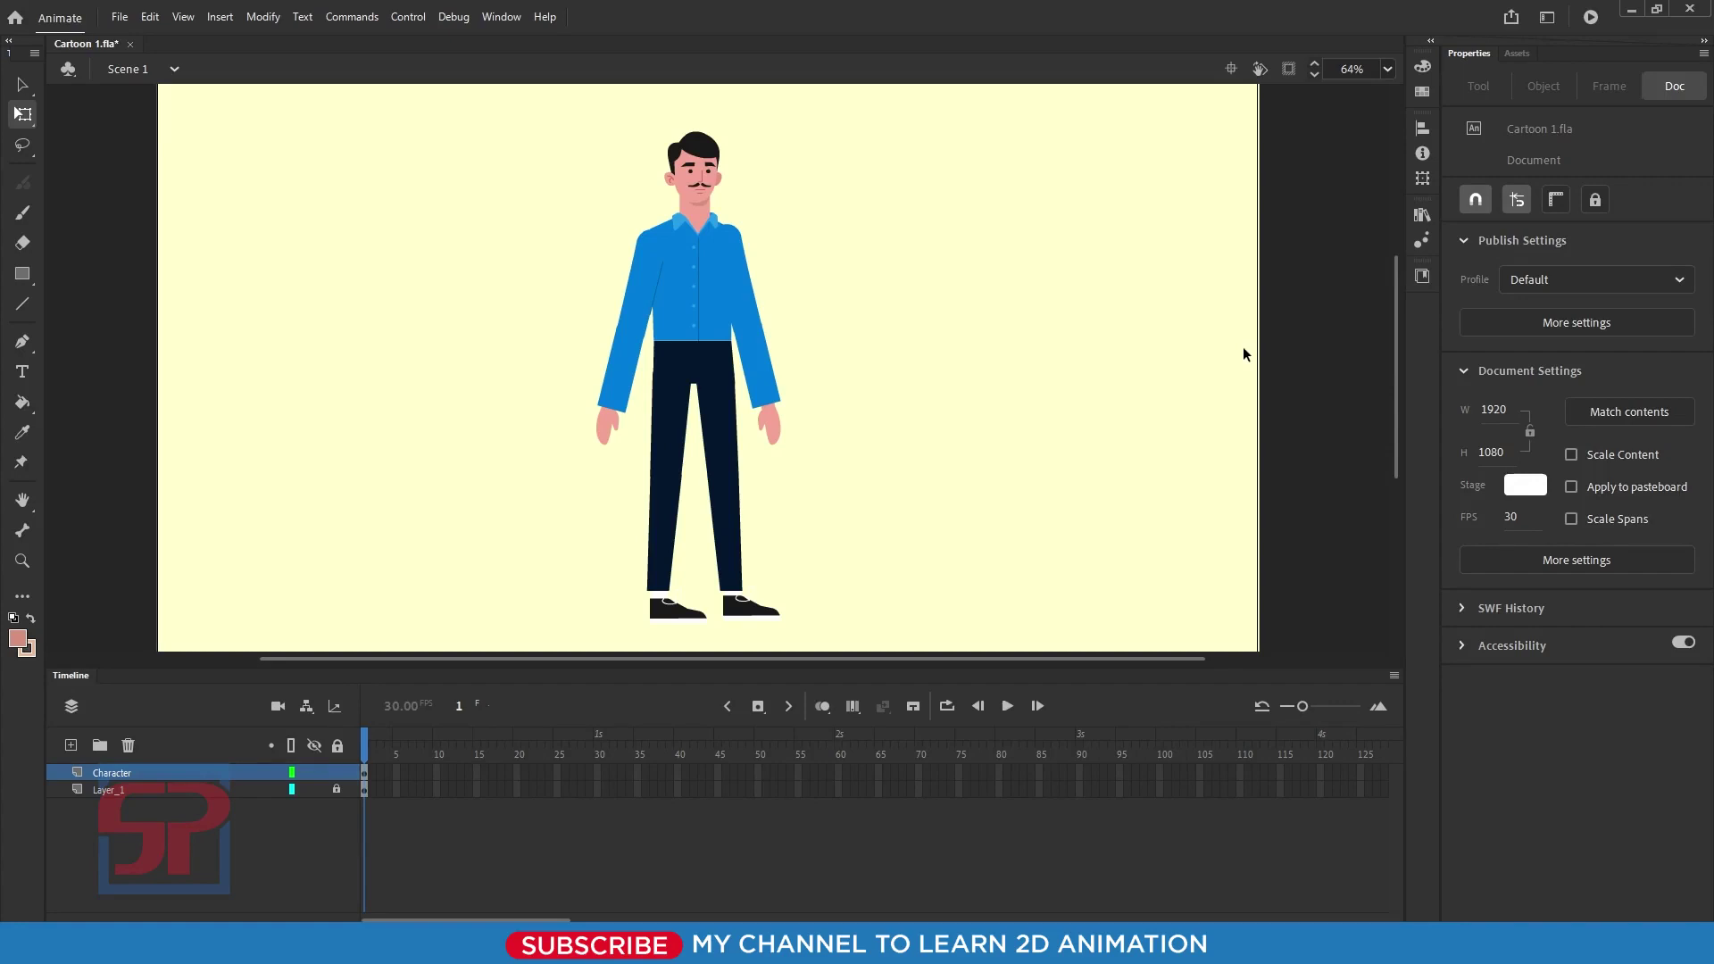
# Step: Zoom the Animate stage on the cartoon man
pyautogui.scroll(3, 891, 417)
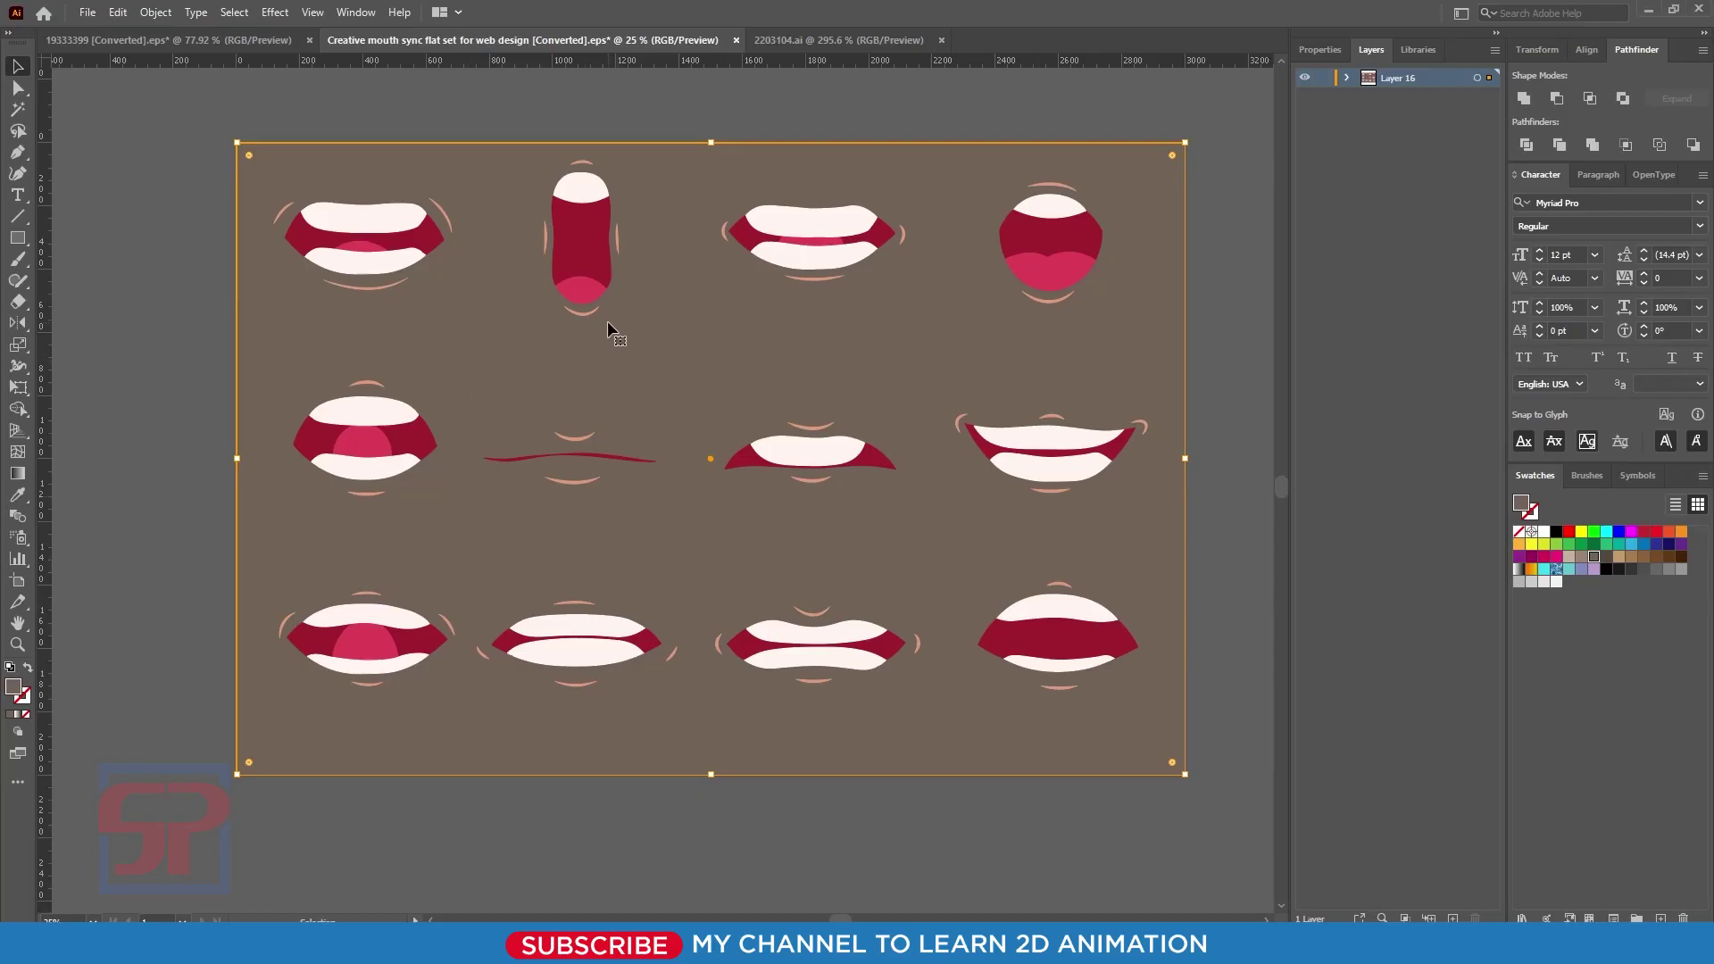
# Step: Draw an artboard-sized rectangle, send it behind the mouth shapes, and fill it lavender
pyautogui.doubleClick(608, 325)
pyautogui.press('Escape')
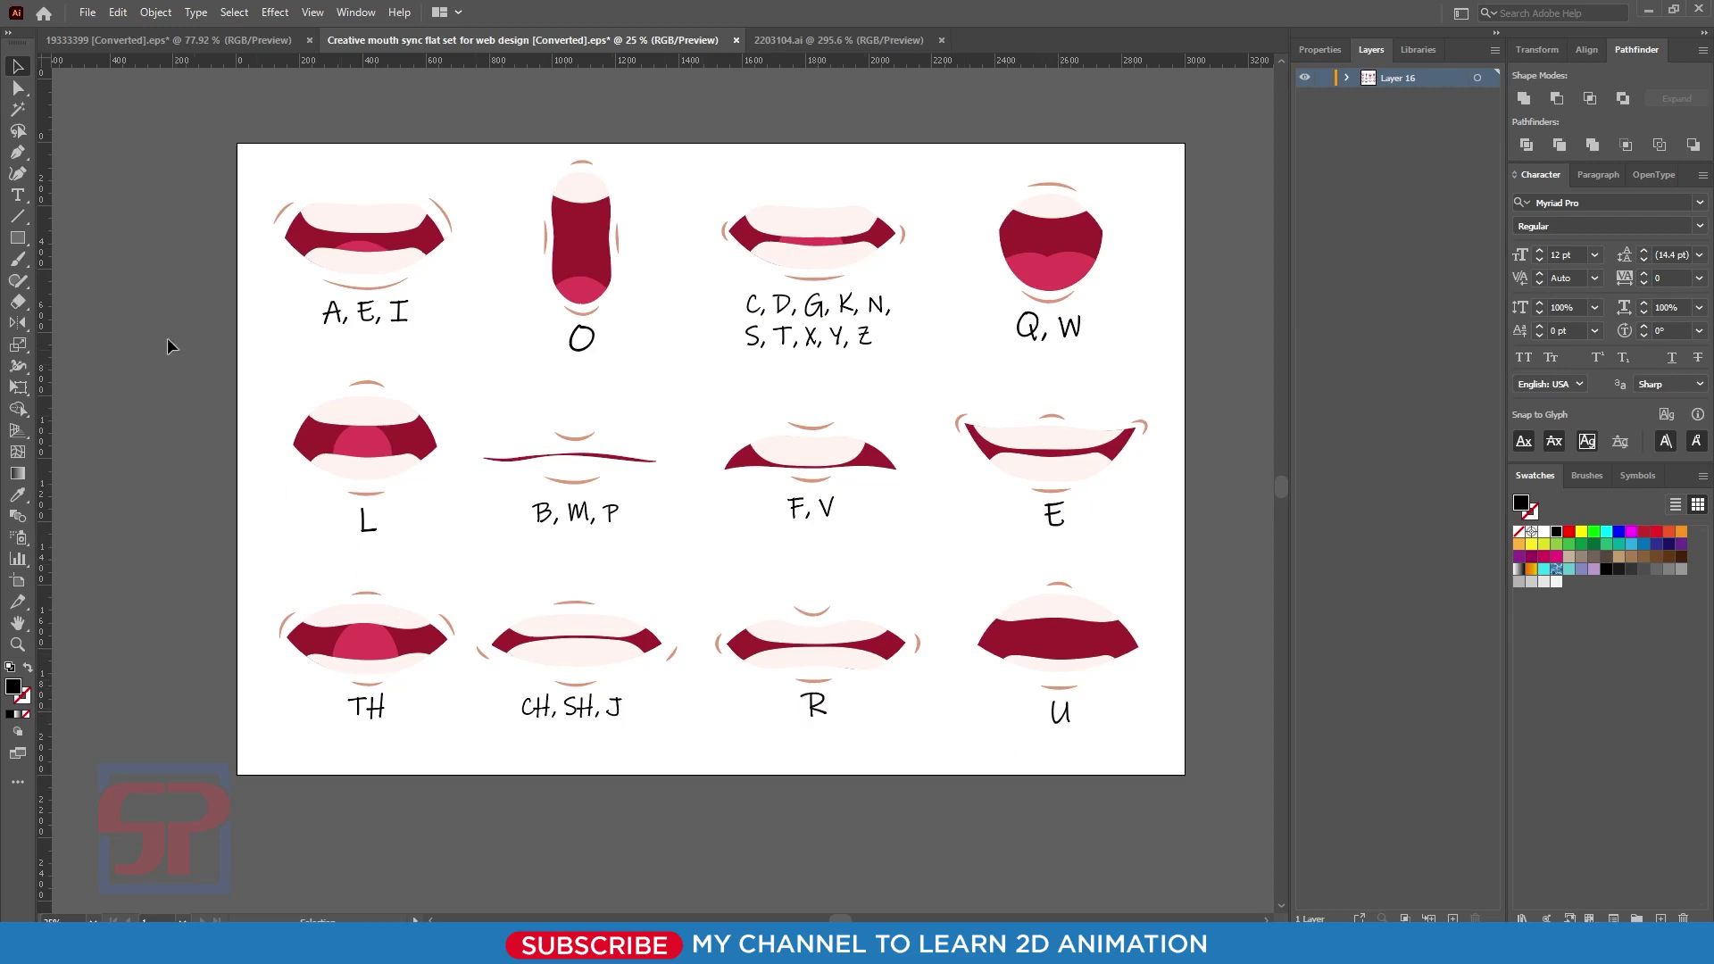
pyautogui.click(17, 237)
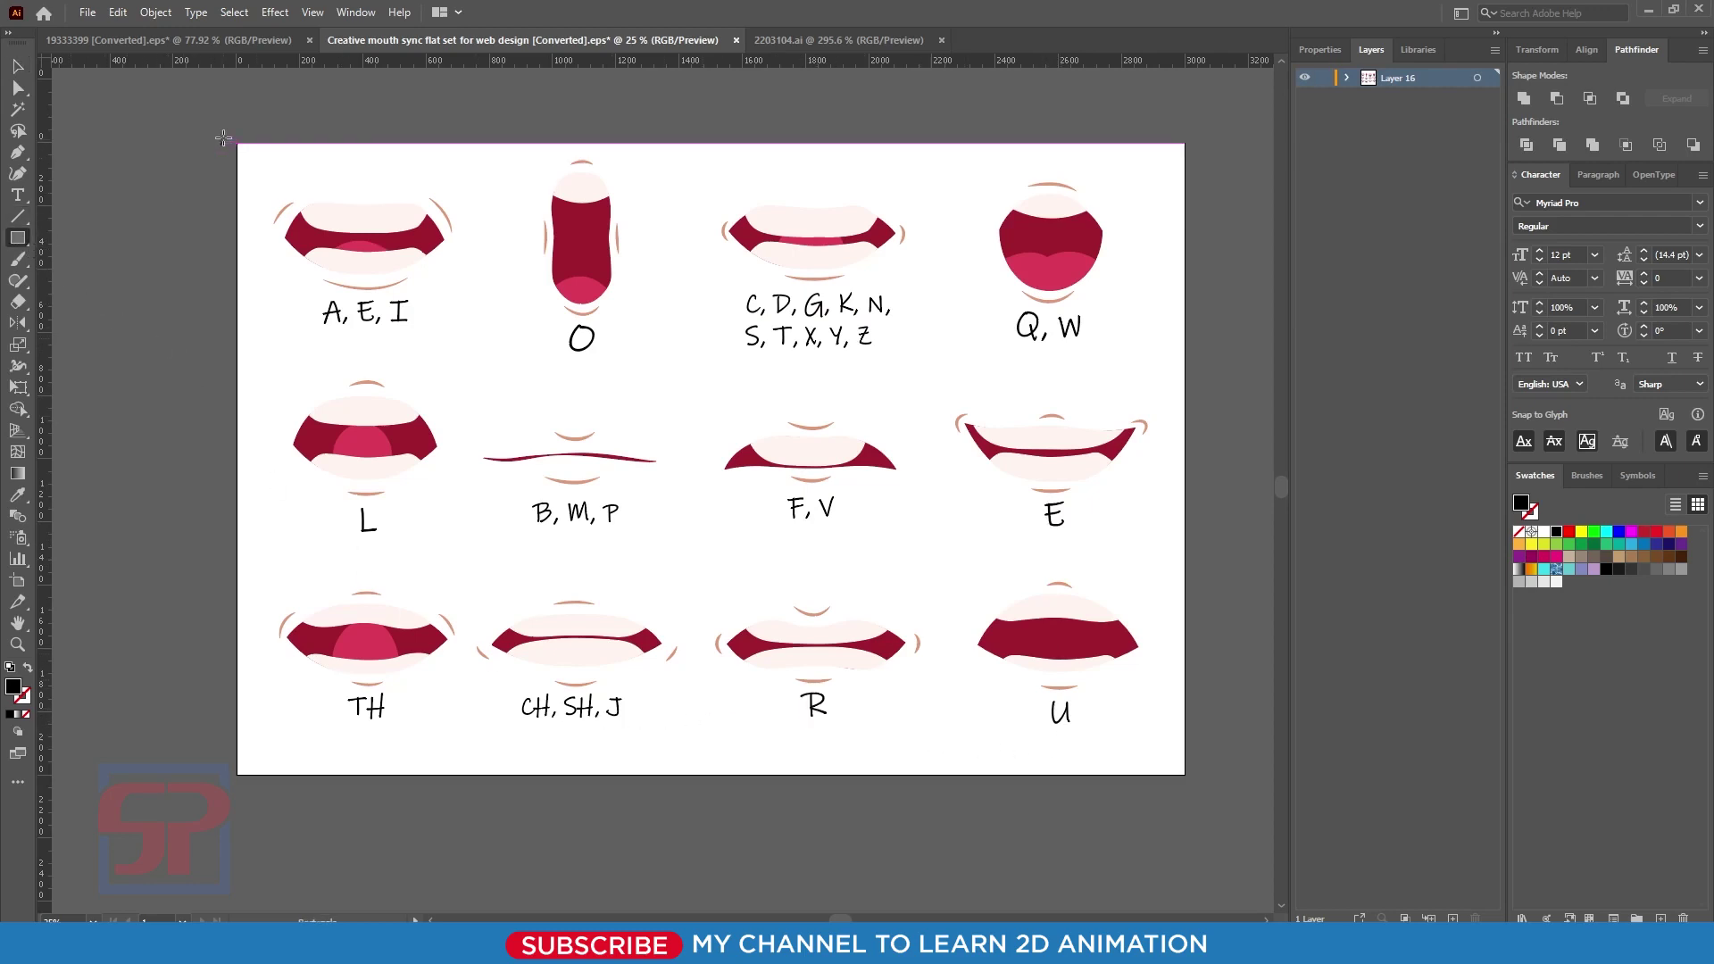
pyautogui.moveTo(223, 137); pyautogui.dragTo(1199, 792)
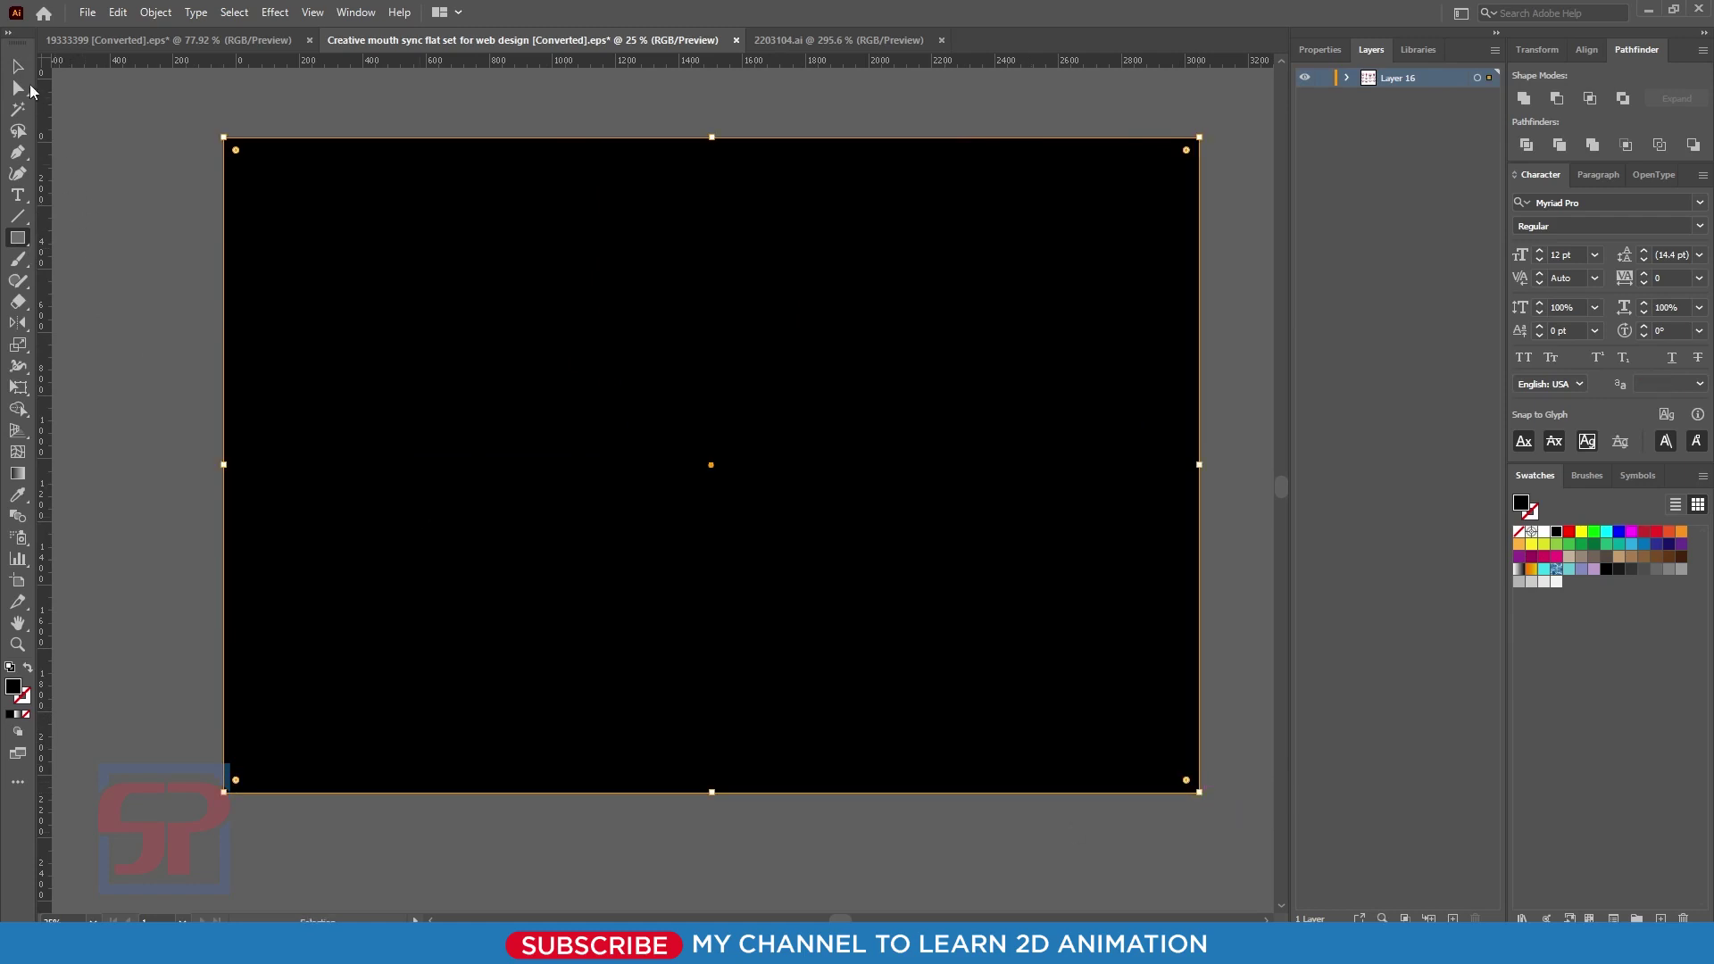
pyautogui.click(17, 66)
pyautogui.hotkey('ctrl', 'shift', '[')
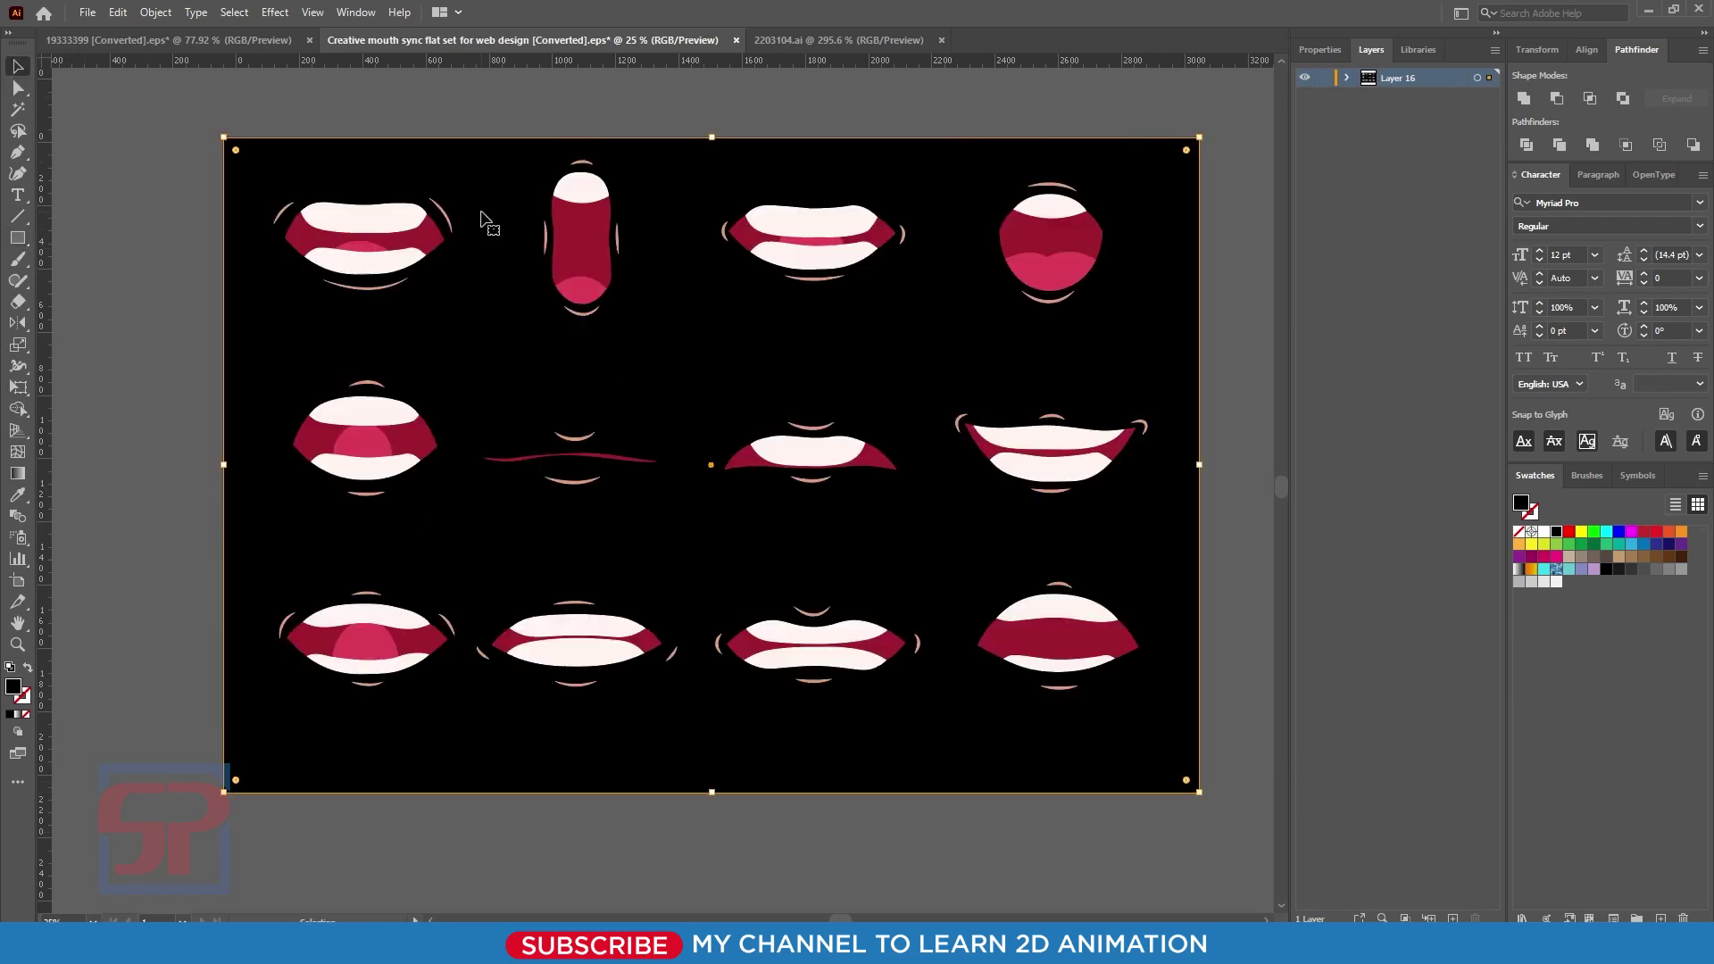
pyautogui.click(1581, 568)
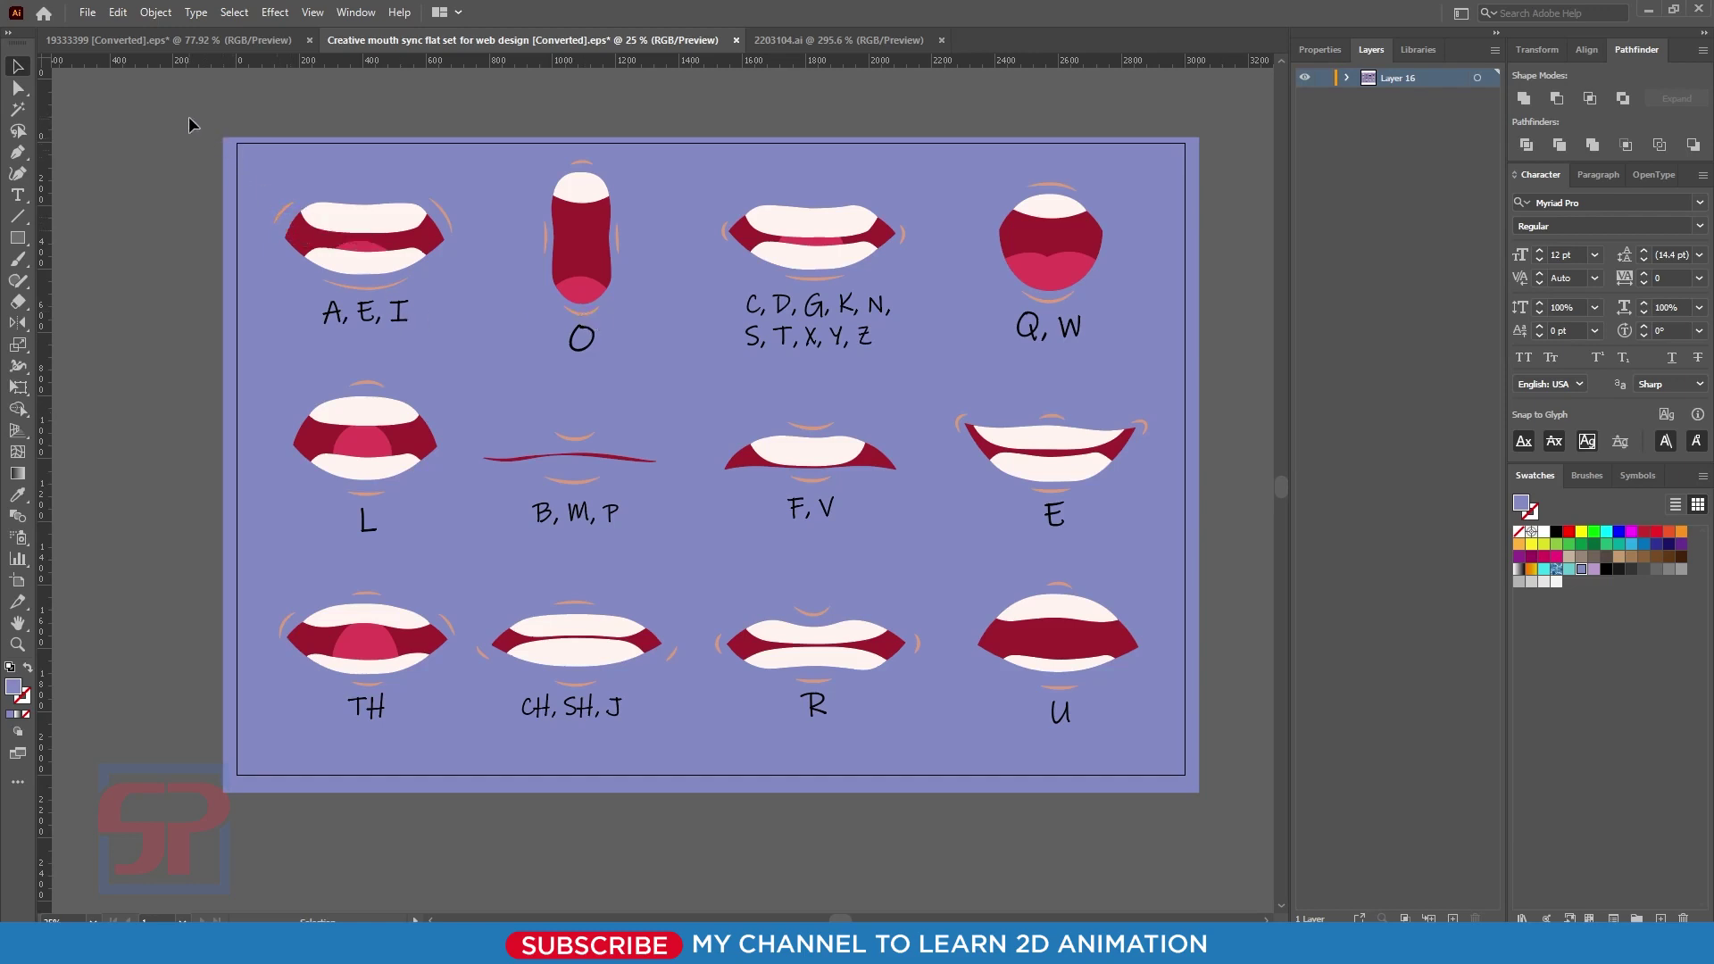
pyautogui.moveTo(189, 119)
pyautogui.mouseDown()
pyautogui.moveTo(1074, 741)
pyautogui.moveTo(1215, 815)
pyautogui.mouseUp()
pyautogui.click(1214, 843)
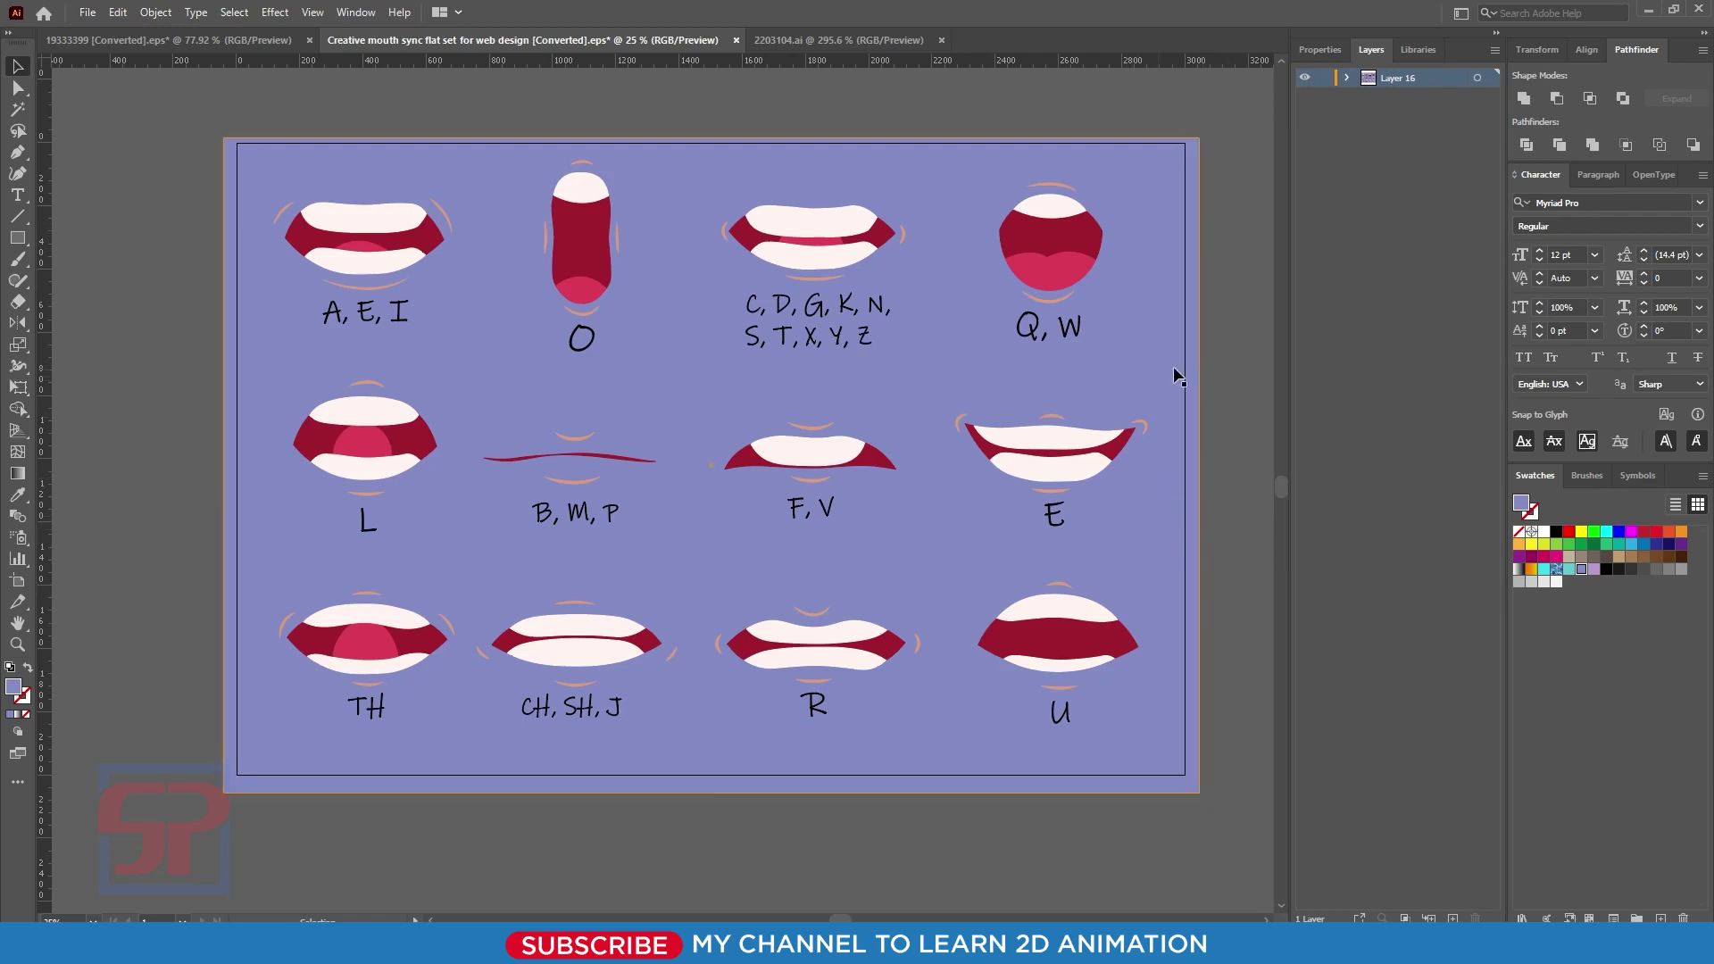
# Step: Delete the background and the letter labels from all three rows
pyautogui.click(326, 330)
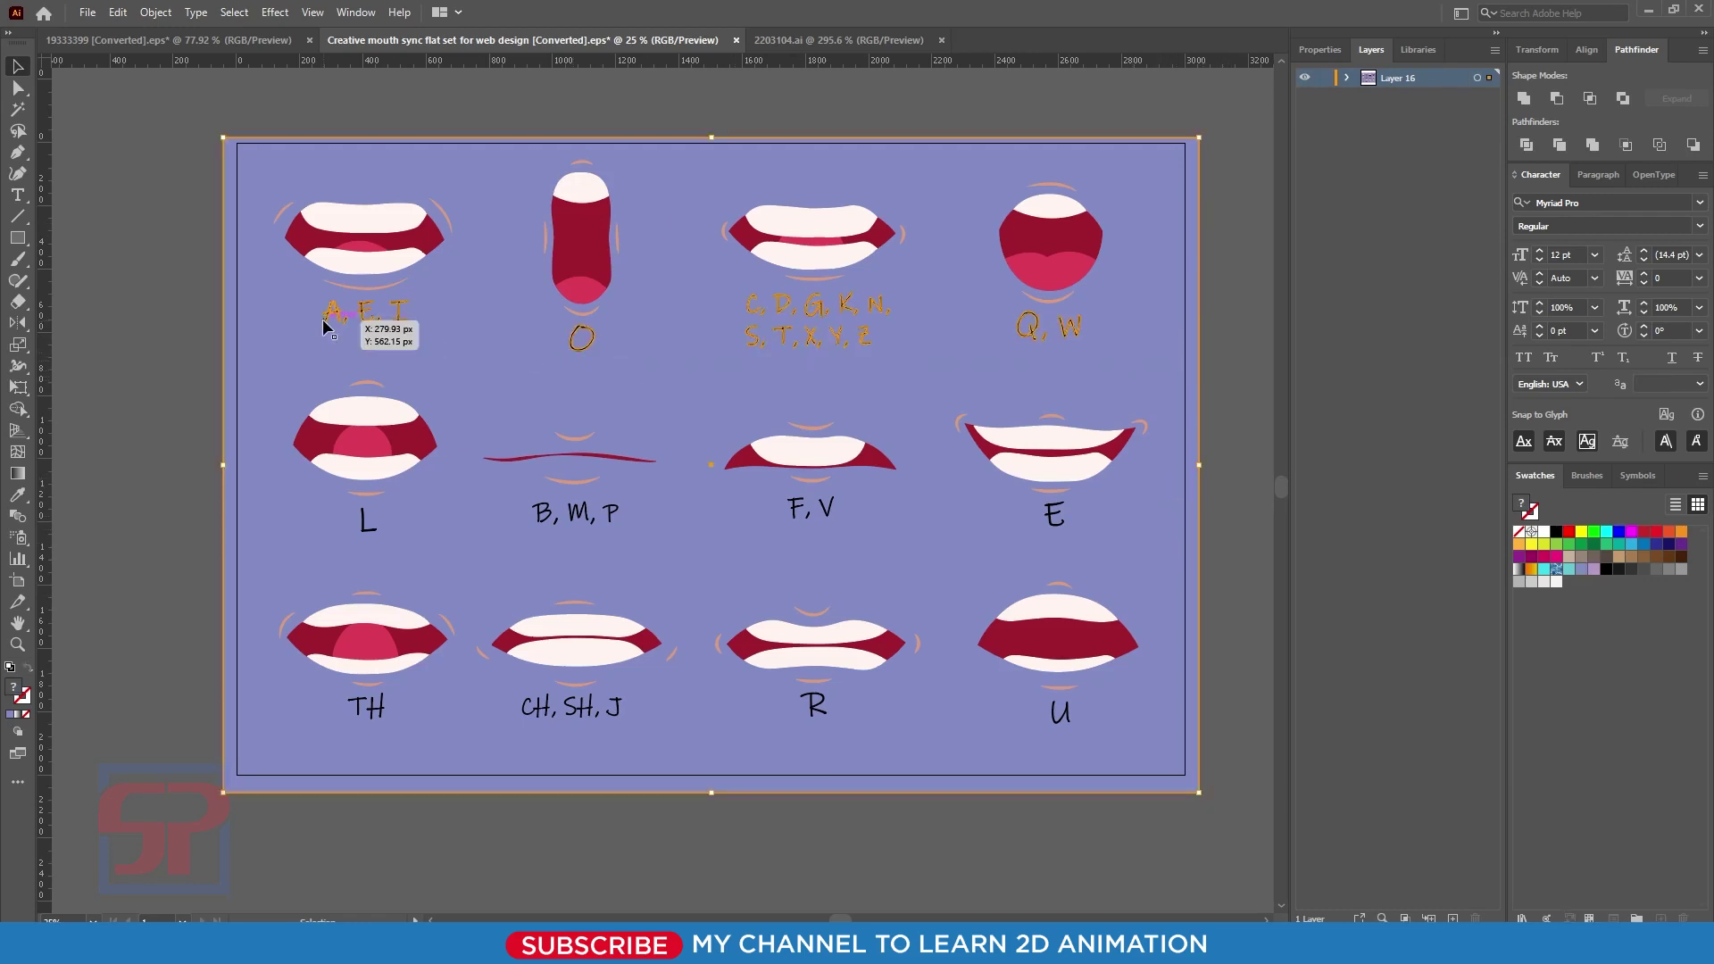
pyautogui.press('Delete')
pyautogui.click(1054, 516)
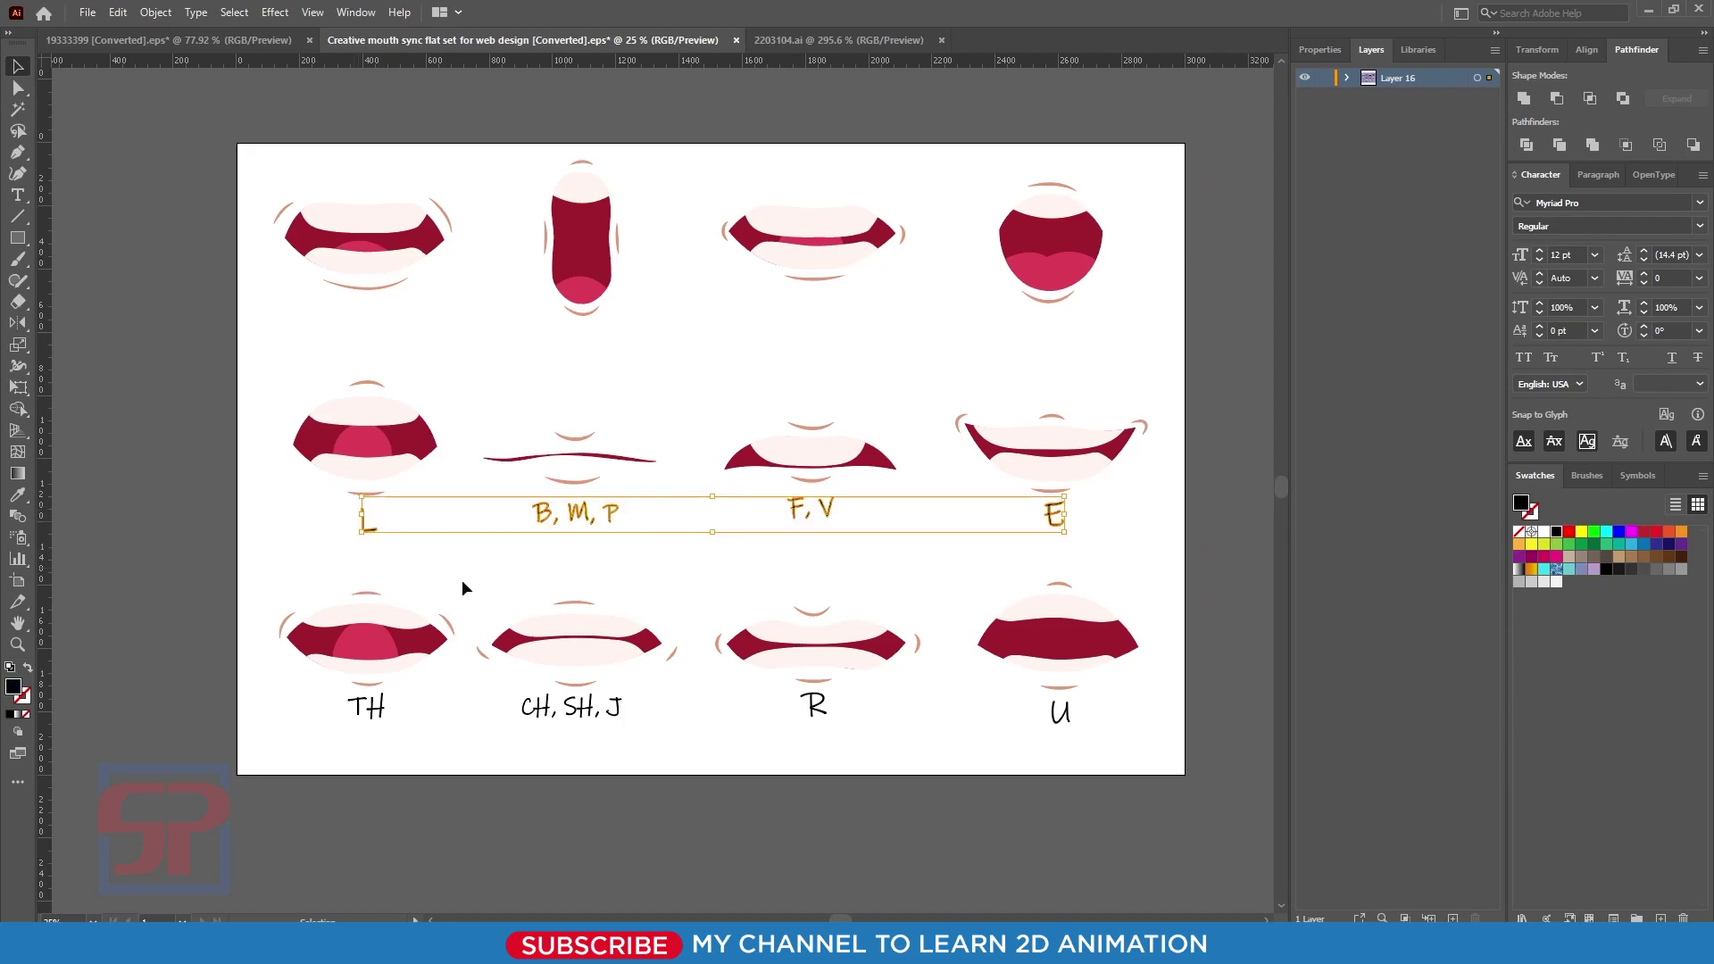
pyautogui.press('Delete')
pyautogui.moveTo(1148, 786); pyautogui.dragTo(327, 711)
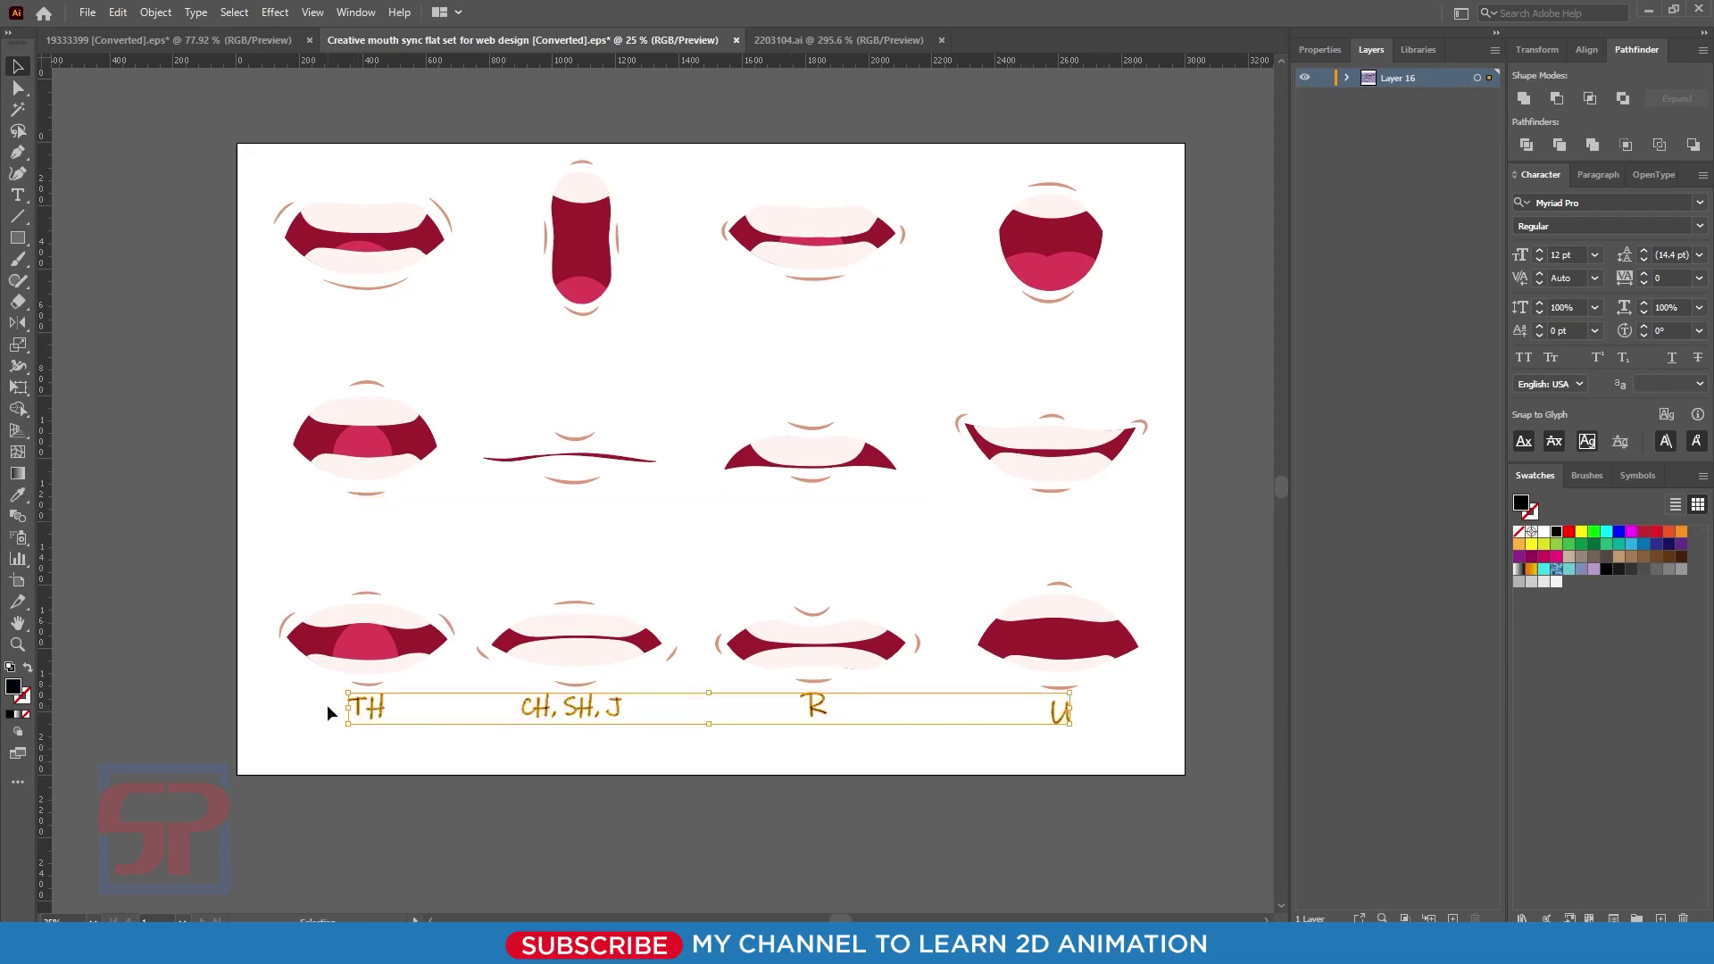
pyautogui.press('Delete')
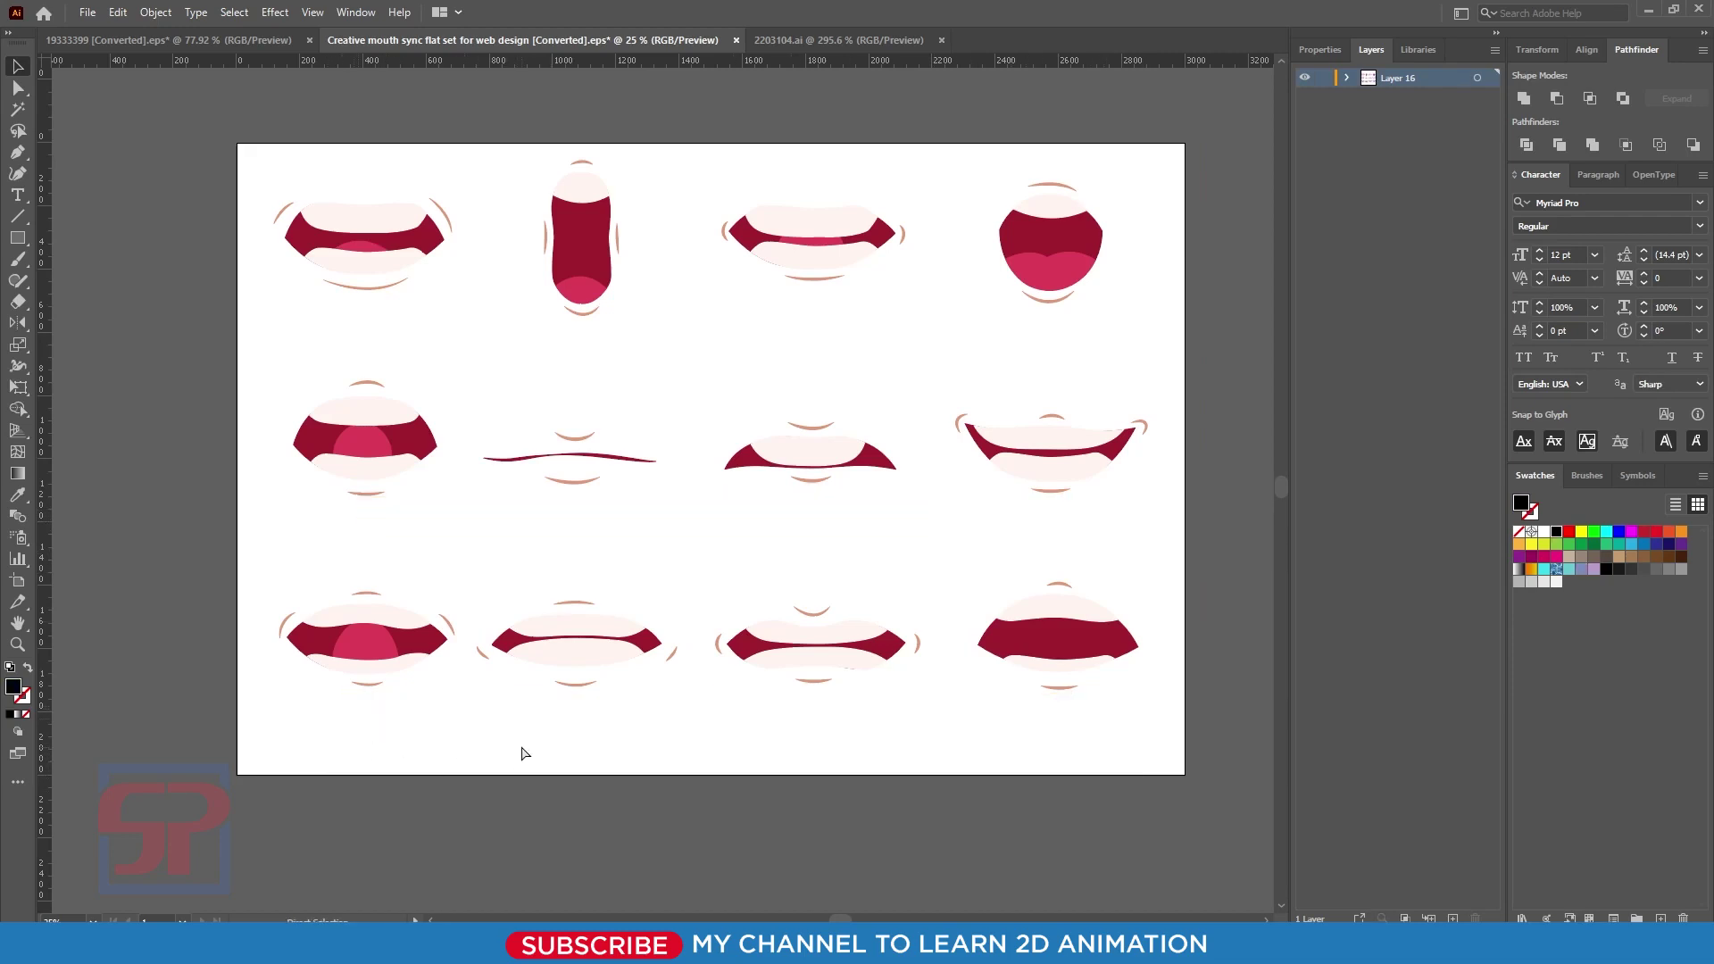
# Step: Save a copy as Mouth.ai in Downloads, accepting the Illustrator save options
pyautogui.hotkey('ctrl', 'shift', 's')
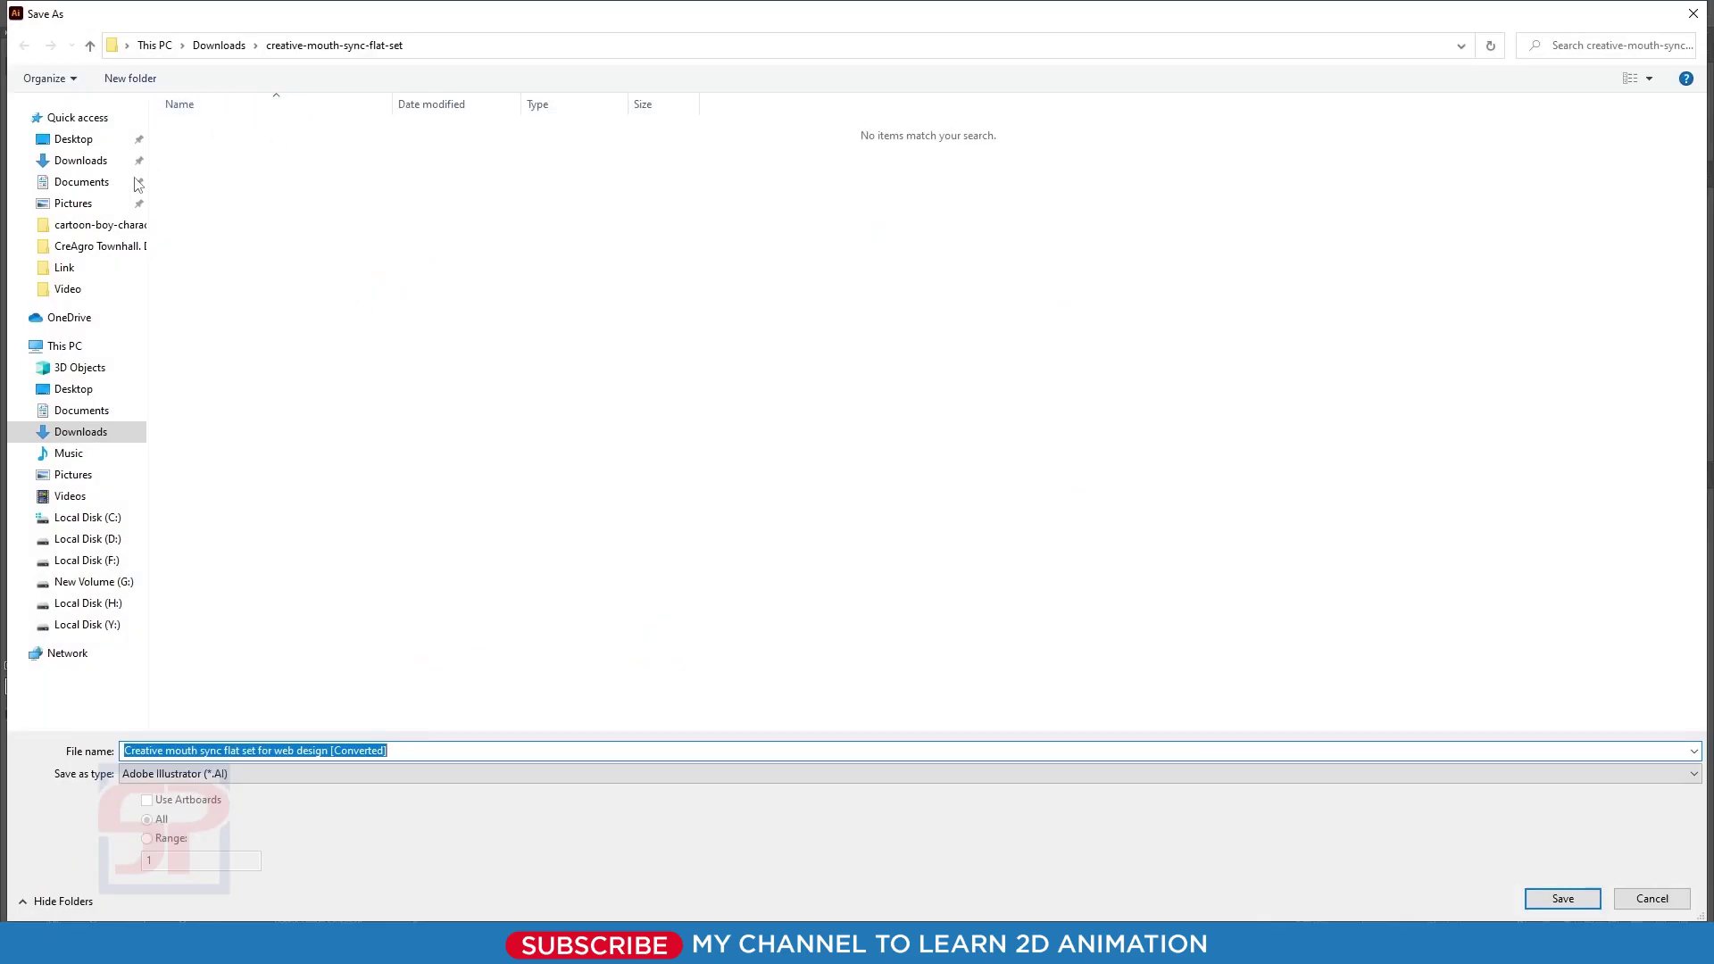
pyautogui.click(92, 162)
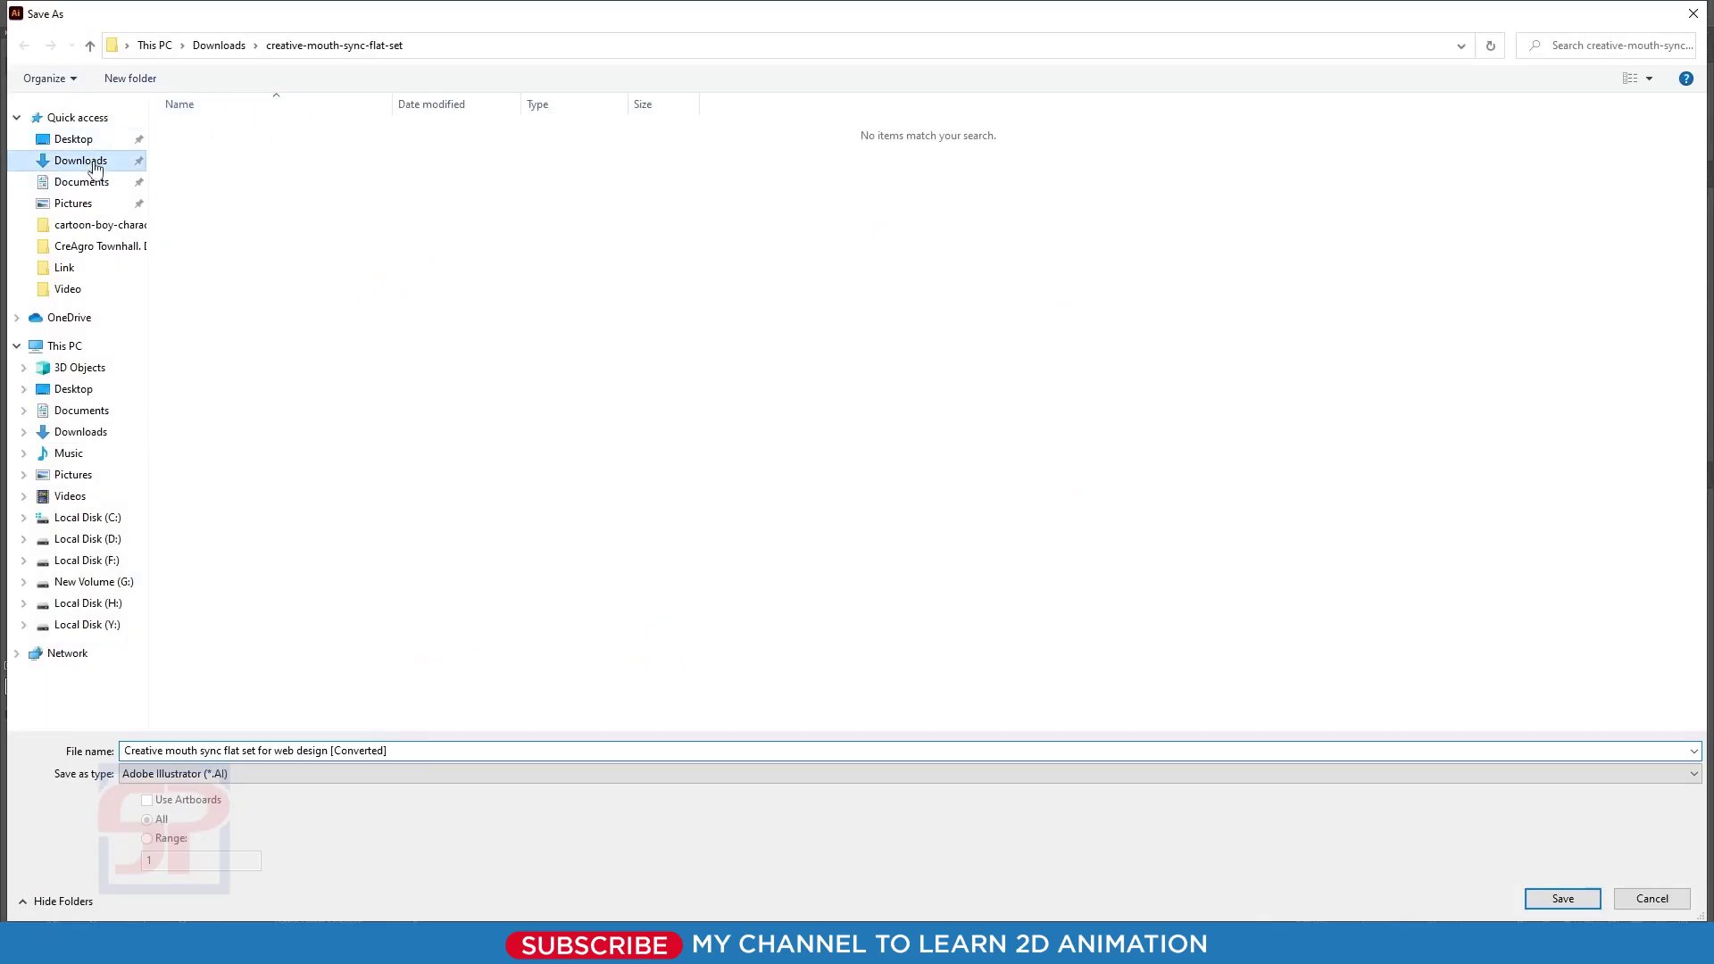
pyautogui.tripleClick(439, 752)
pyautogui.write('Mout')
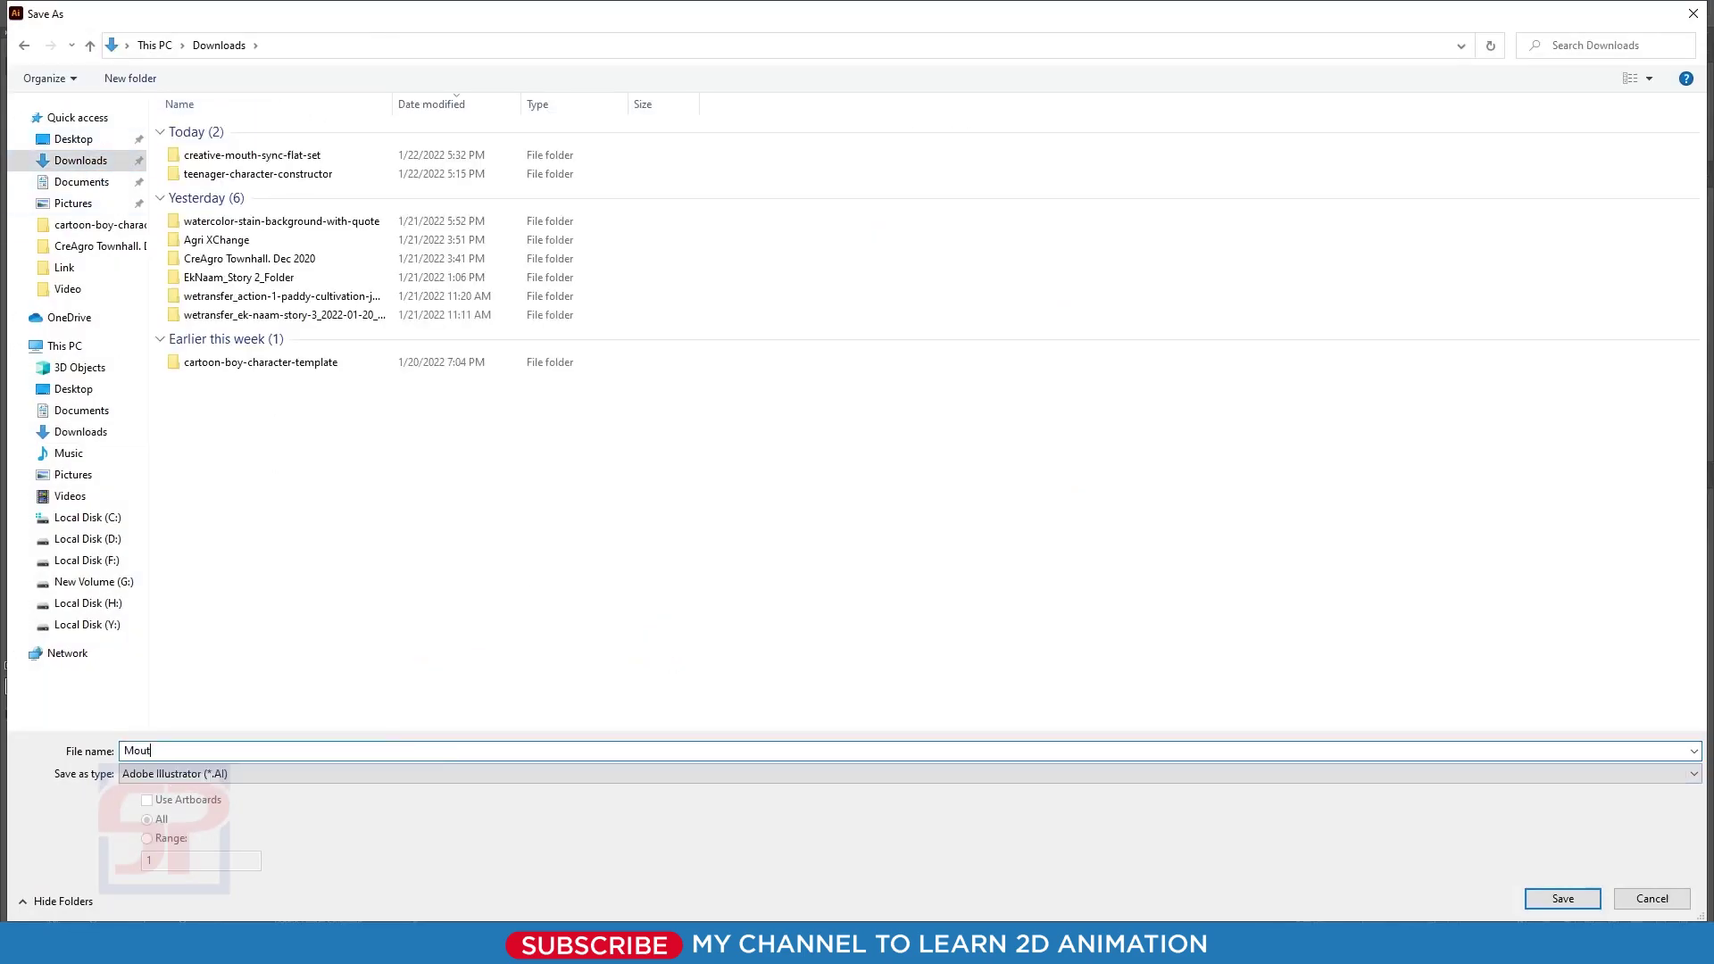
pyautogui.write('h')
pyautogui.press('Return')
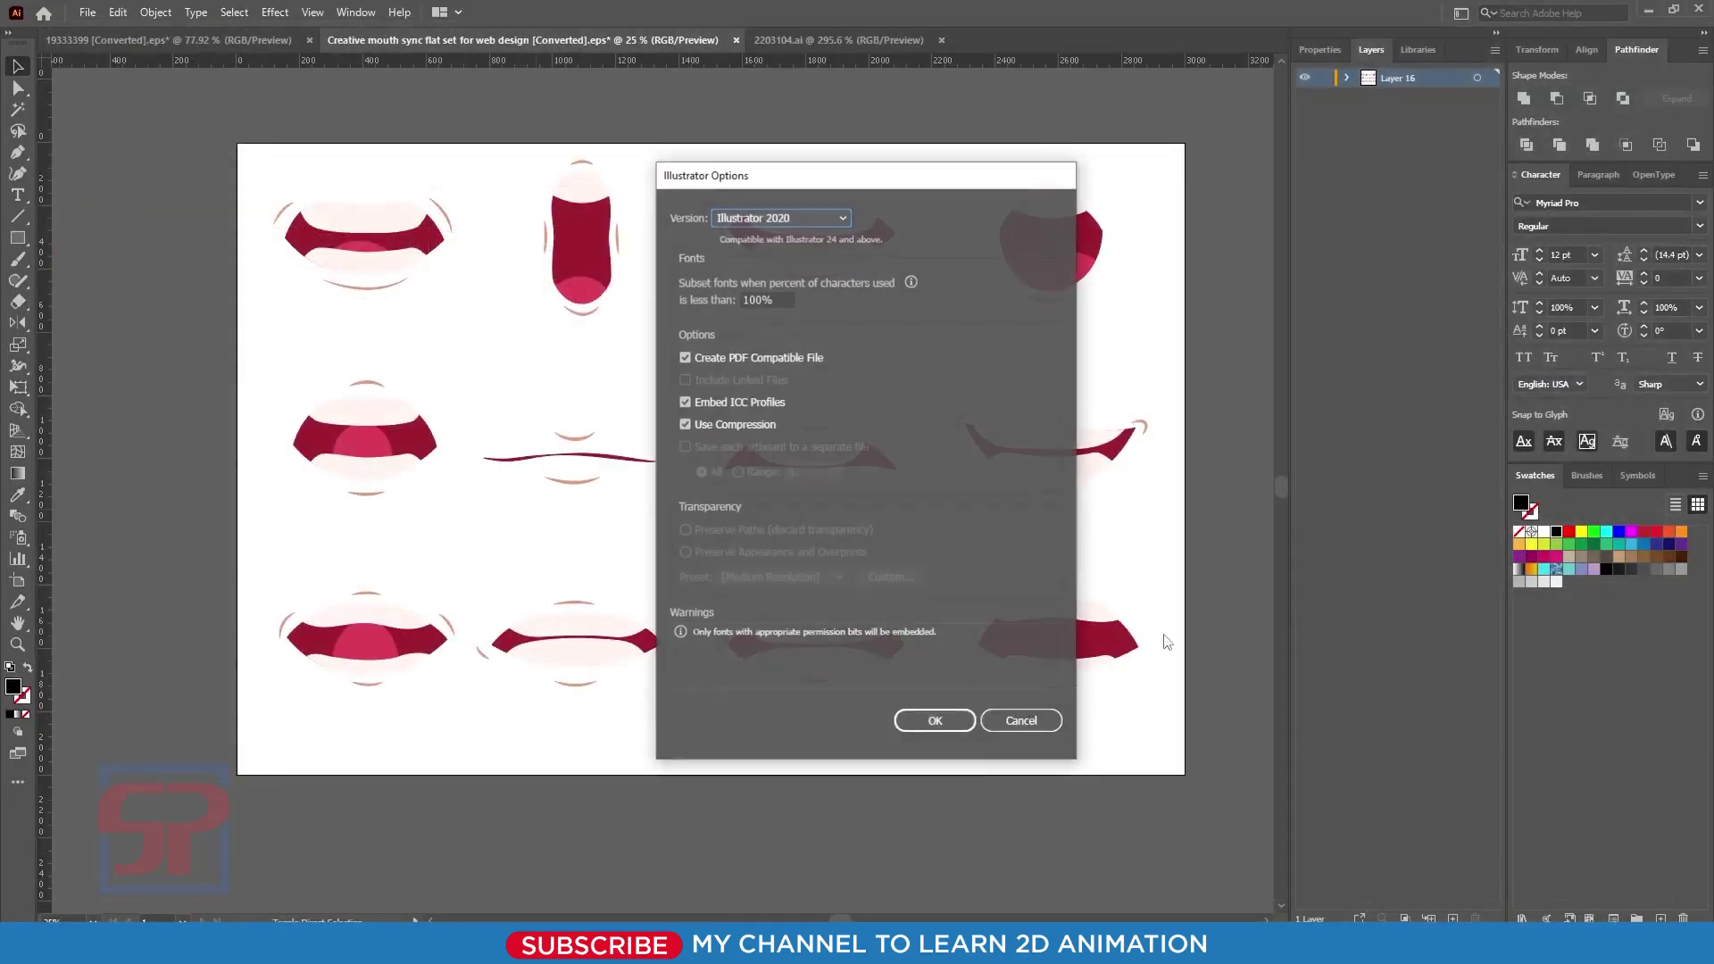
pyautogui.click(946, 730)
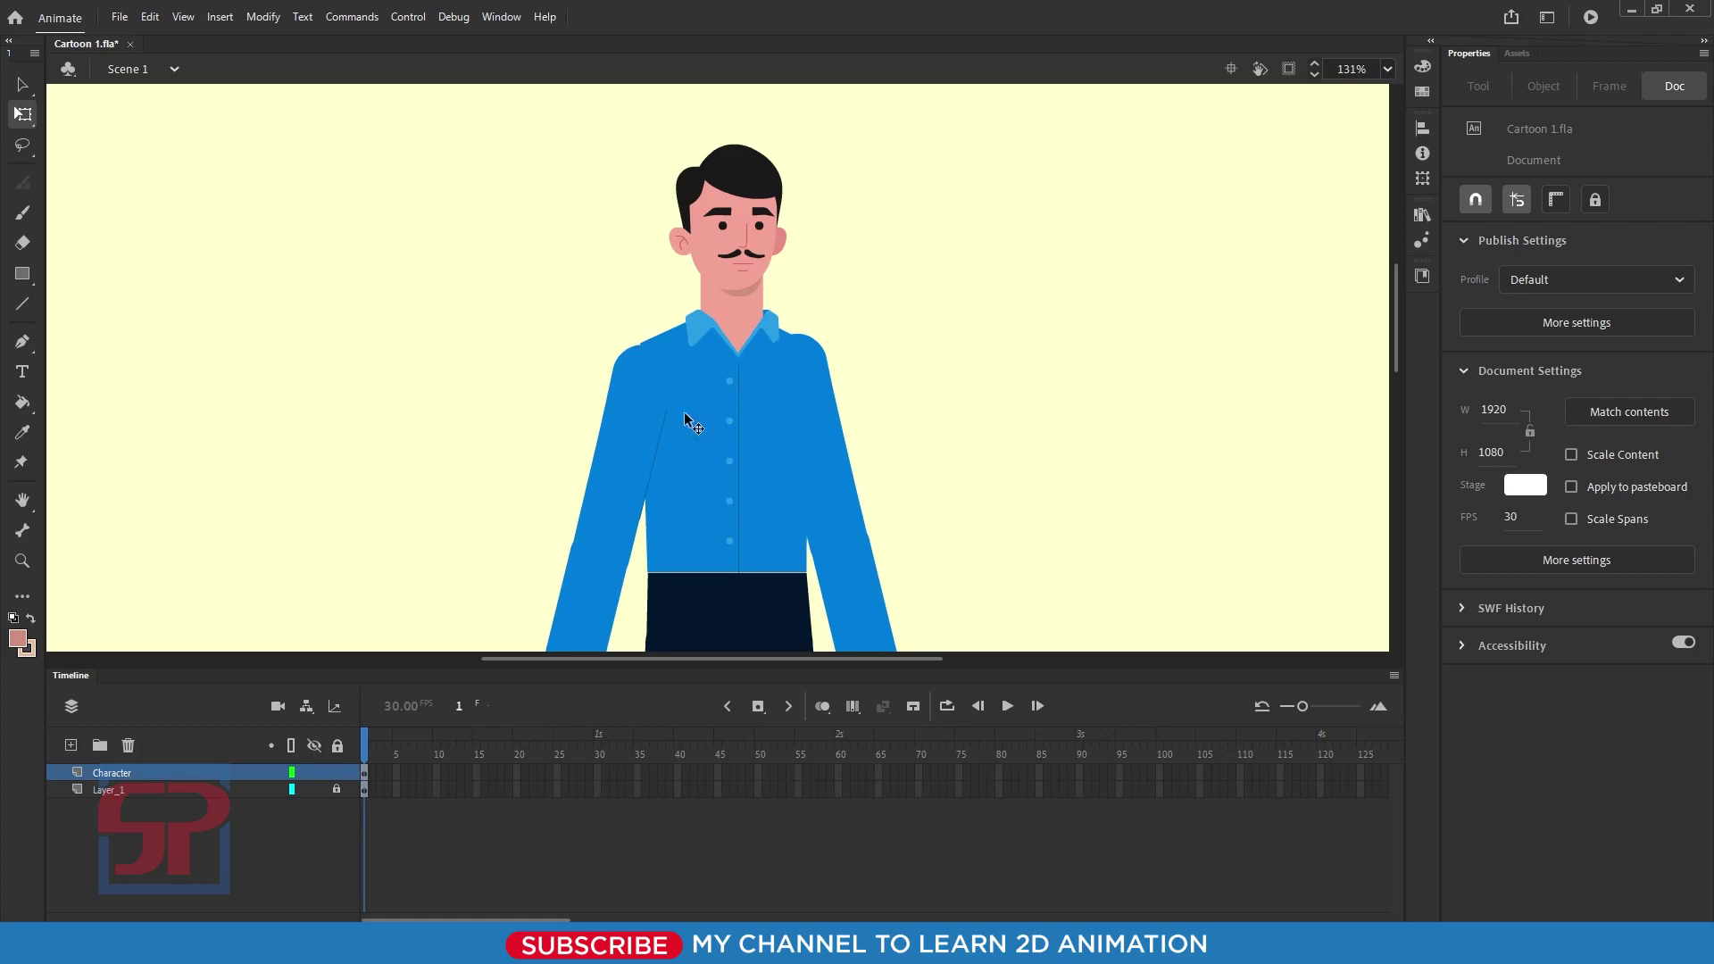
# Step: Open the character symbol, select the Mouth layer, and zoom in on the face
pyautogui.doubleClick(750, 270)
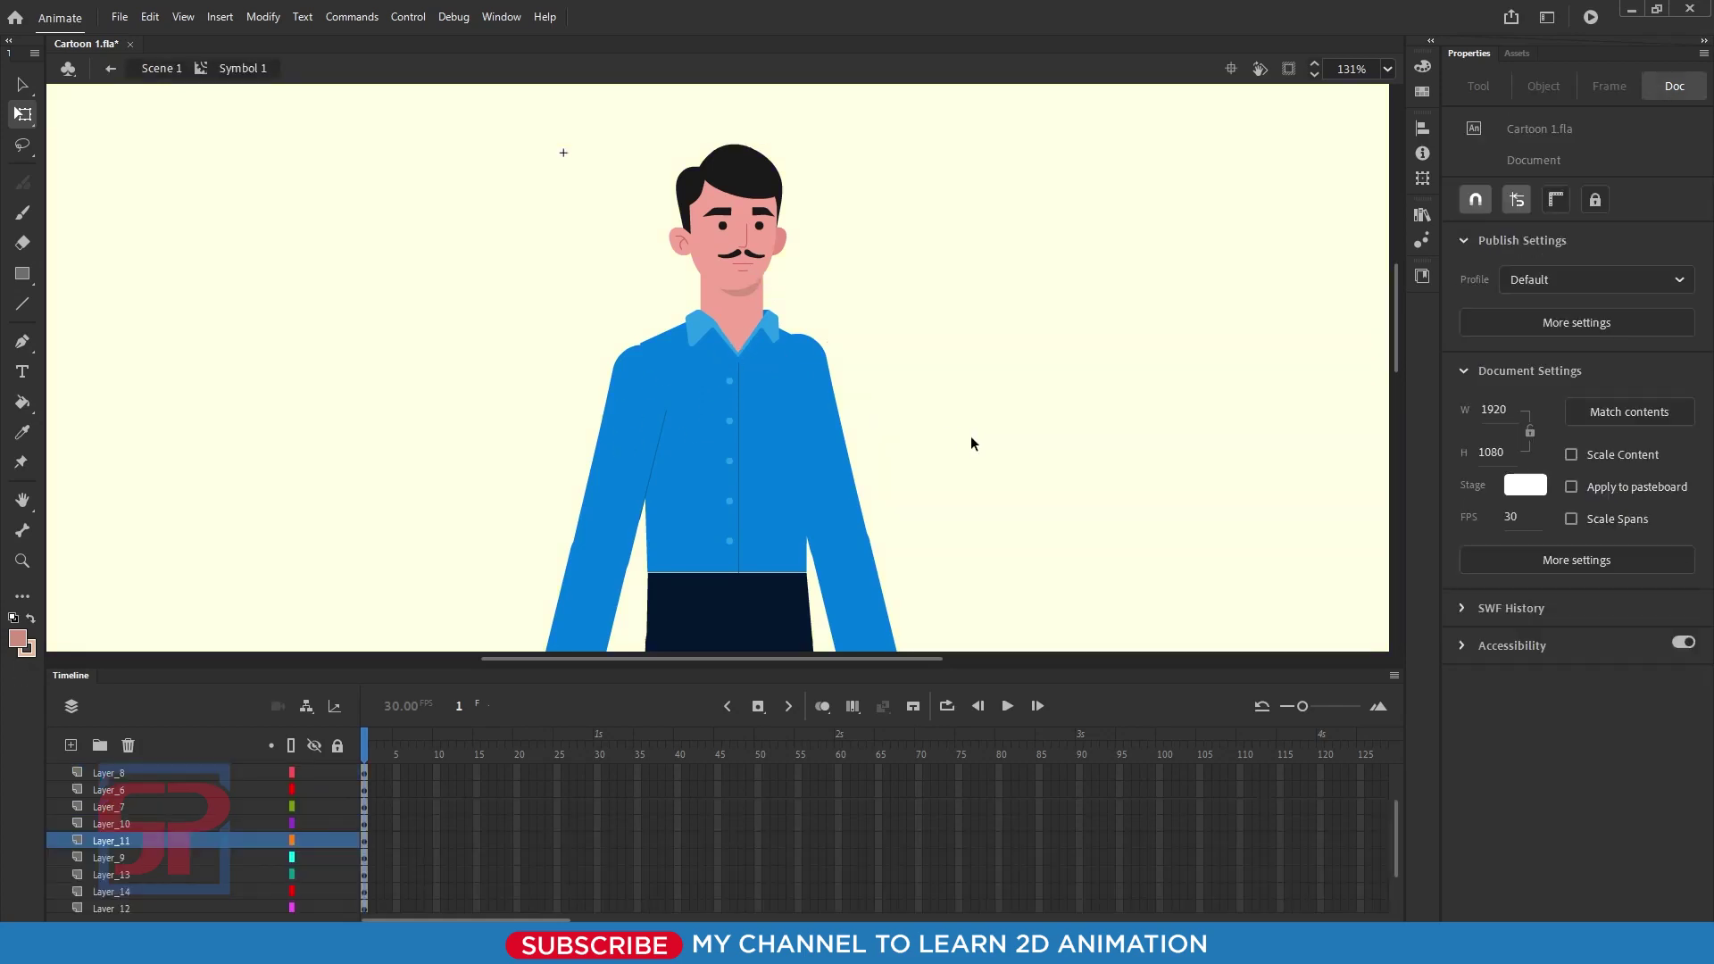
pyautogui.hotkey('ctrl', '-')
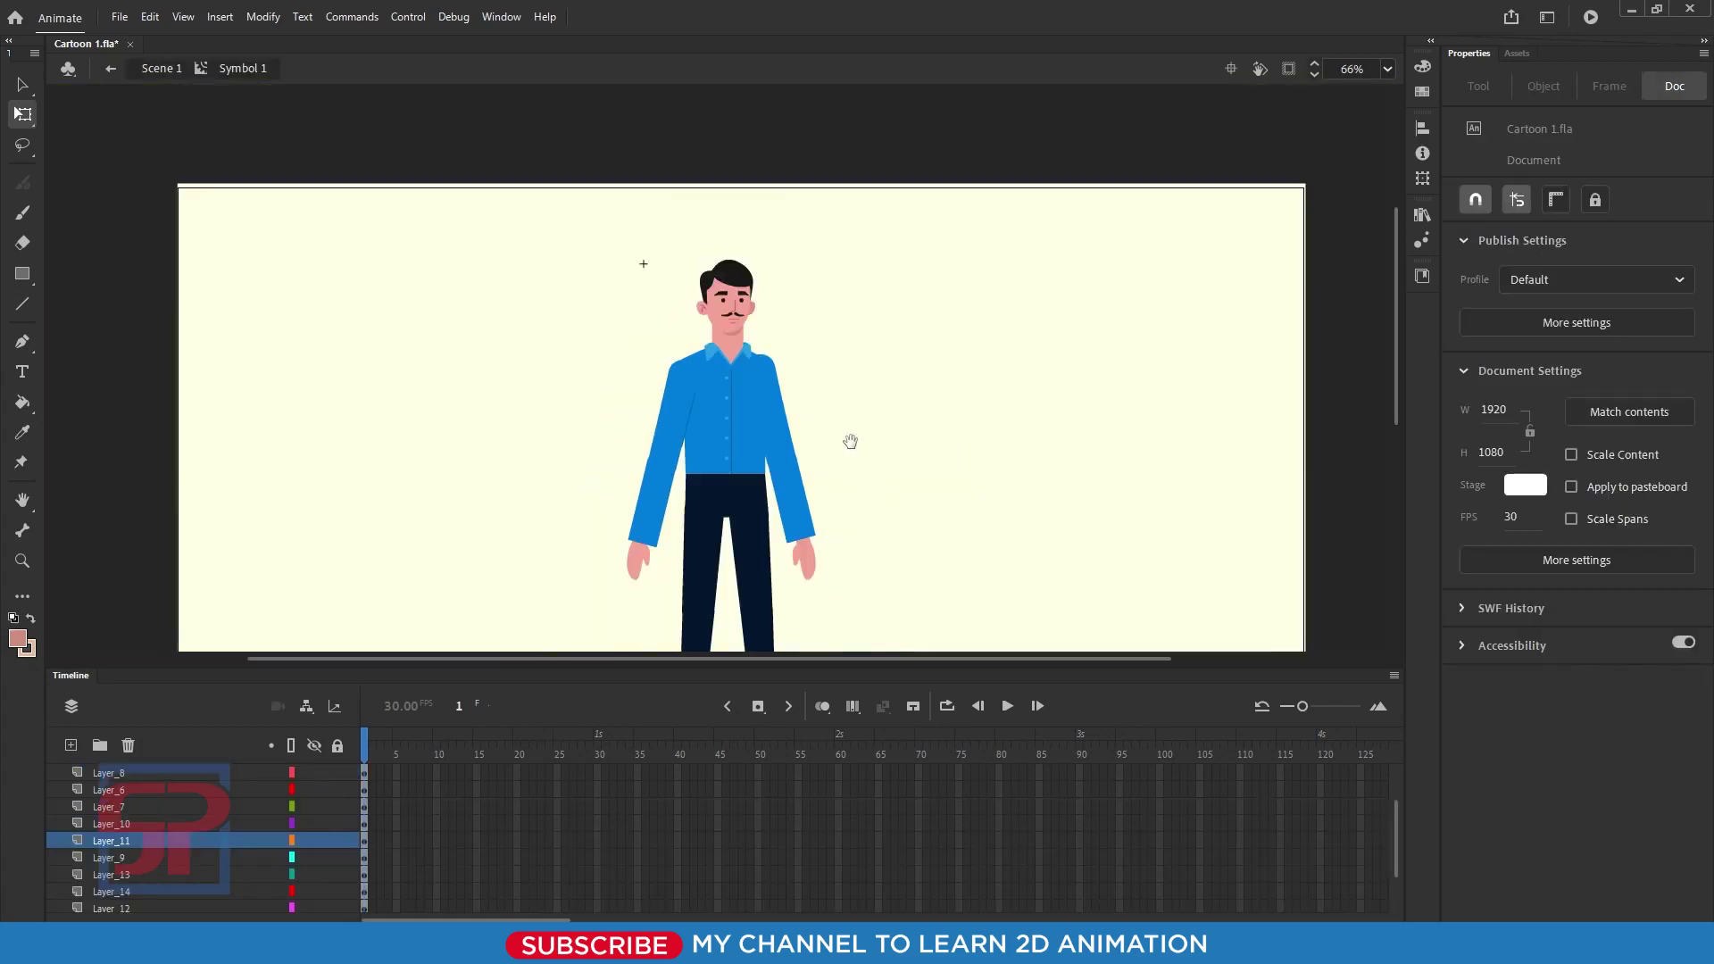
pyautogui.hotkey('ctrl', '-')
pyautogui.scroll(4, 115, 828)
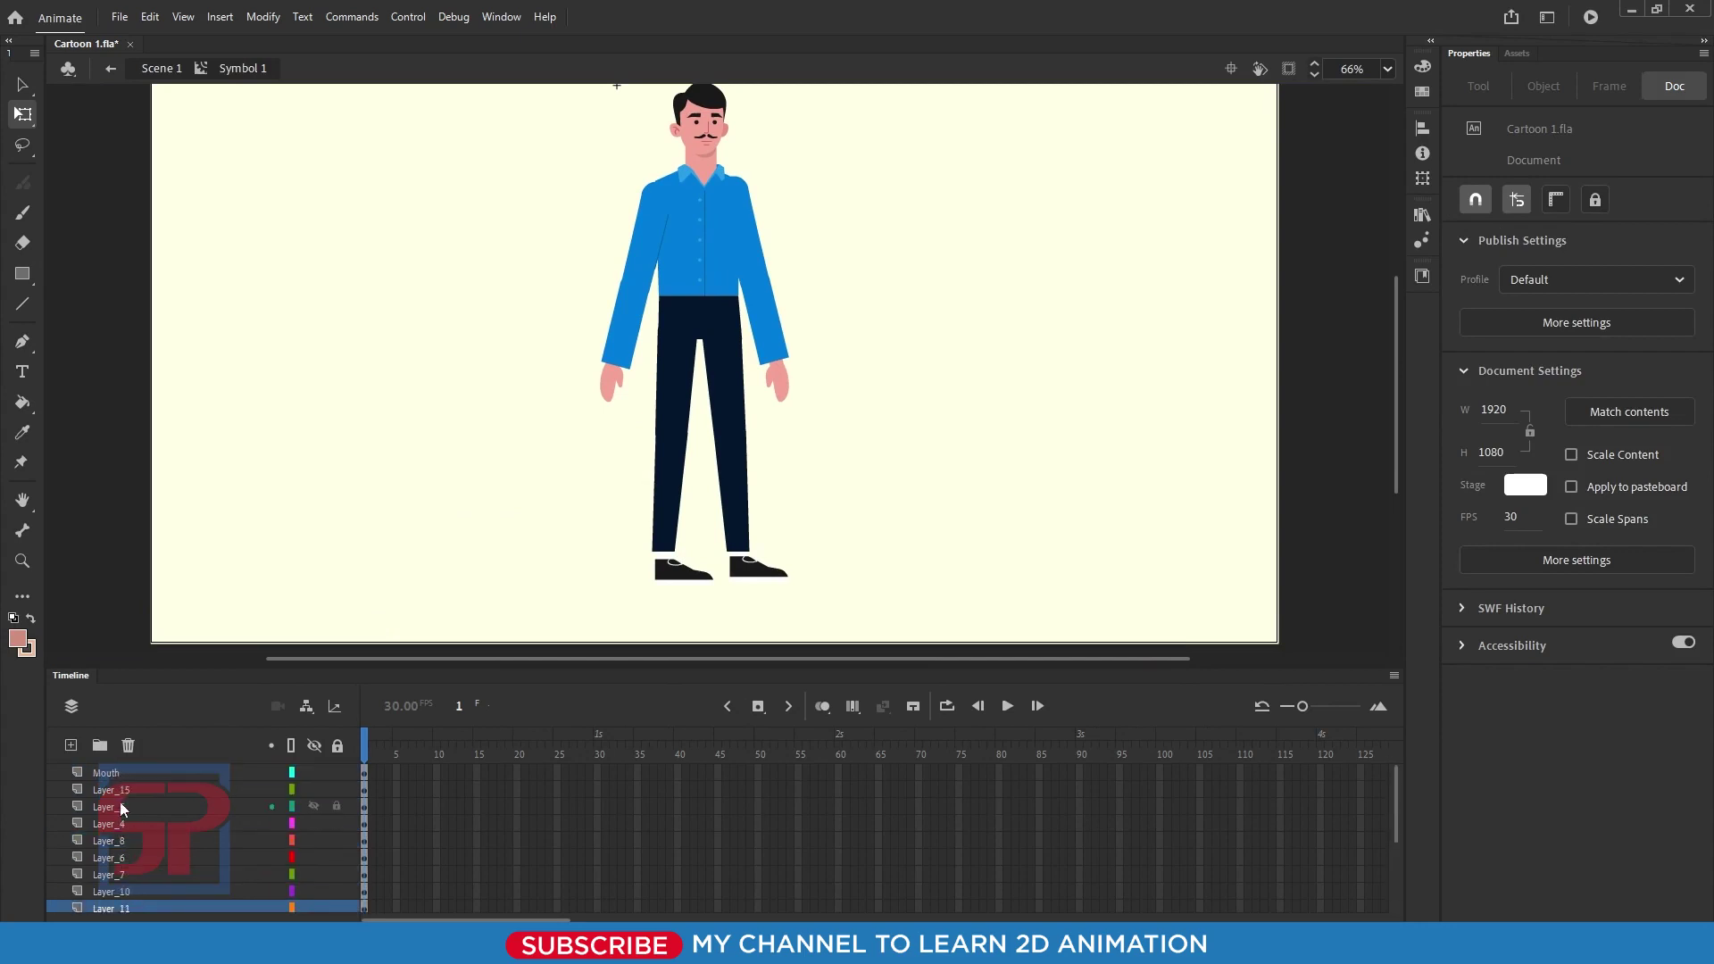
pyautogui.click(119, 774)
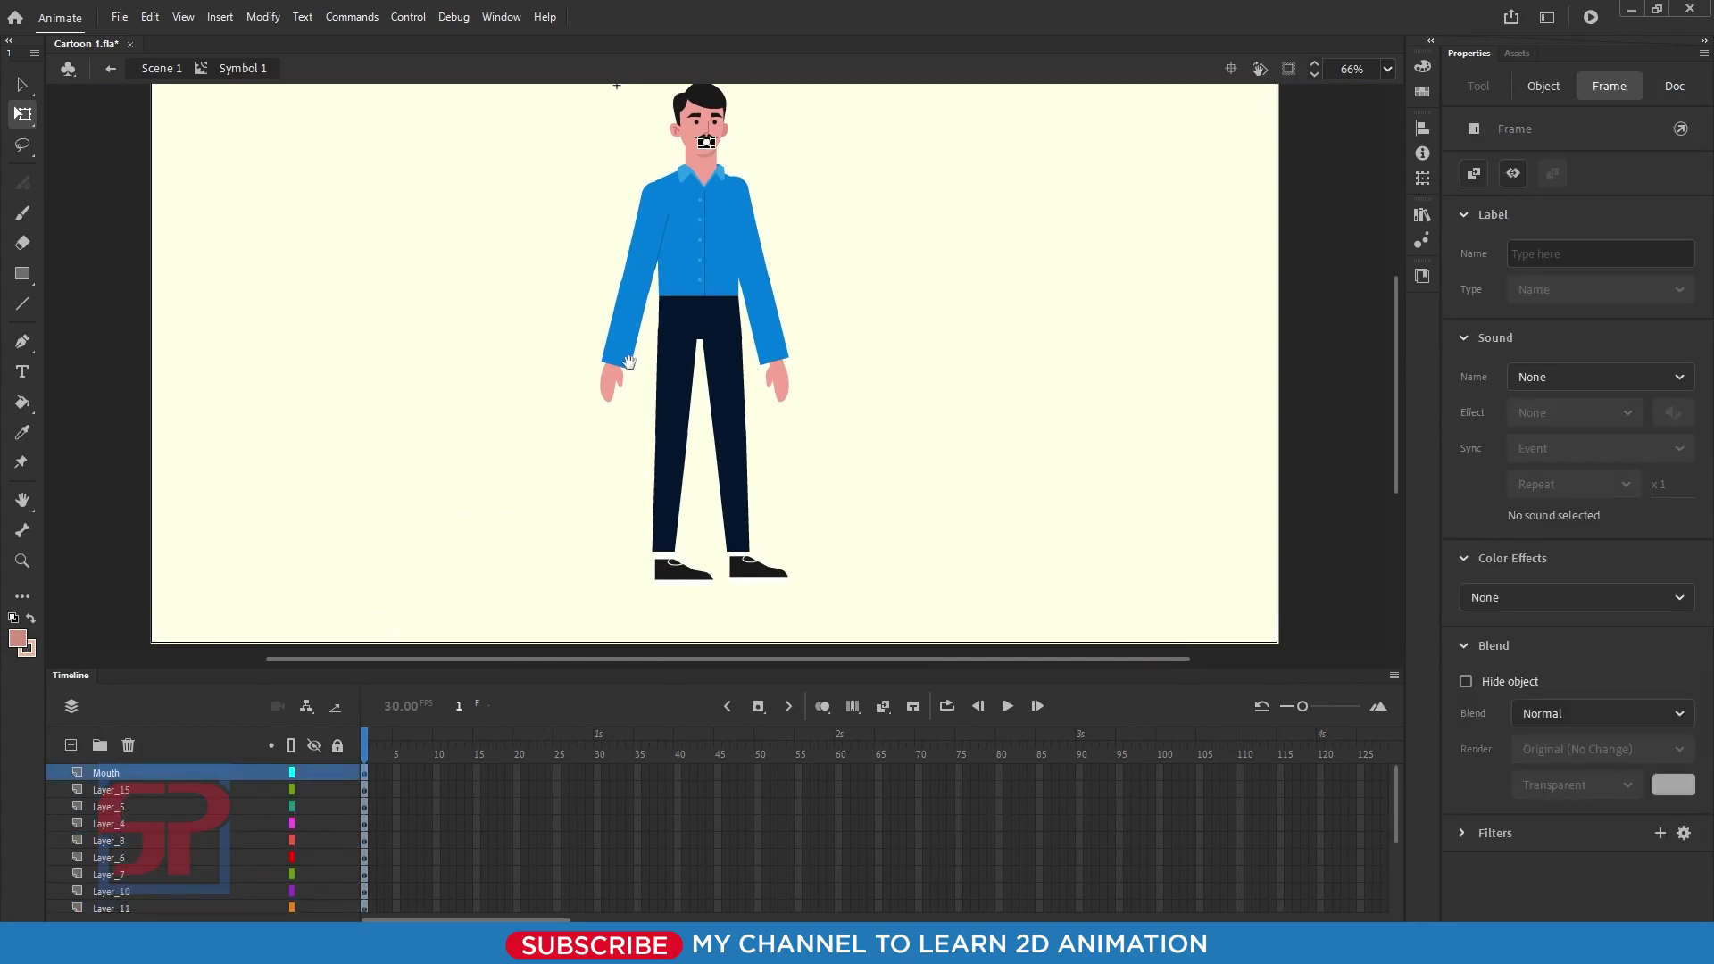
pyautogui.moveTo(607, 218); pyautogui.dragTo(795, 342)
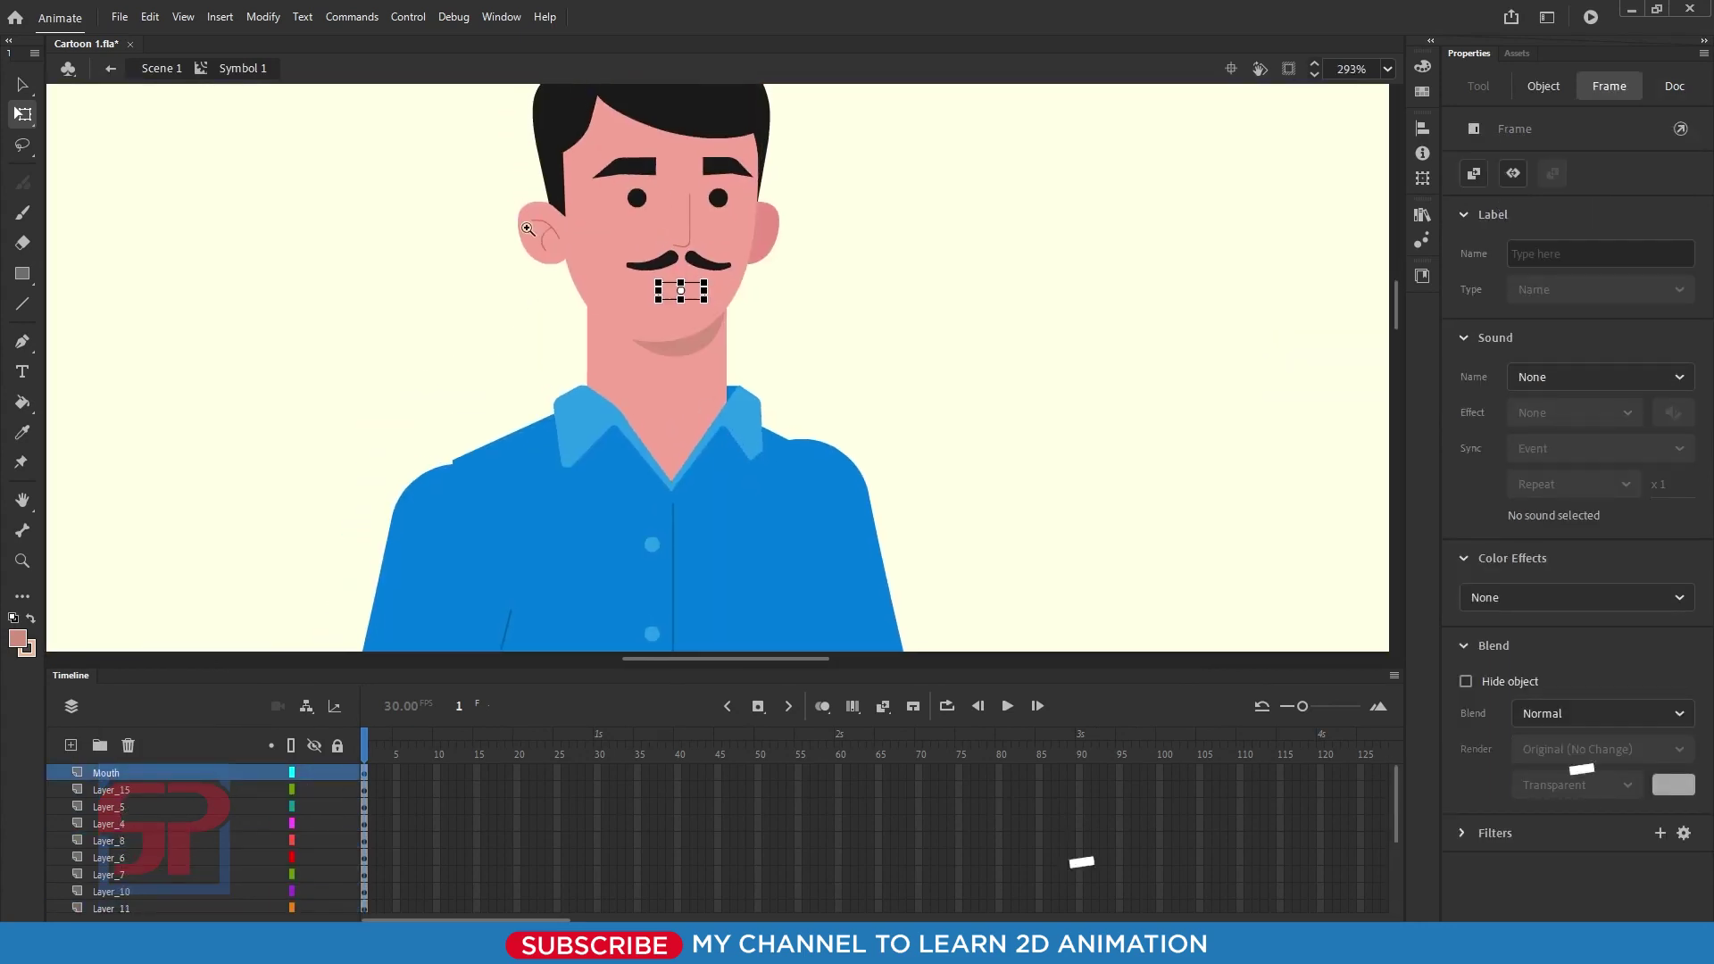
pyautogui.hotkey('ctrl', '=')
pyautogui.moveTo(745, 412); pyautogui.dragTo(813, 455)
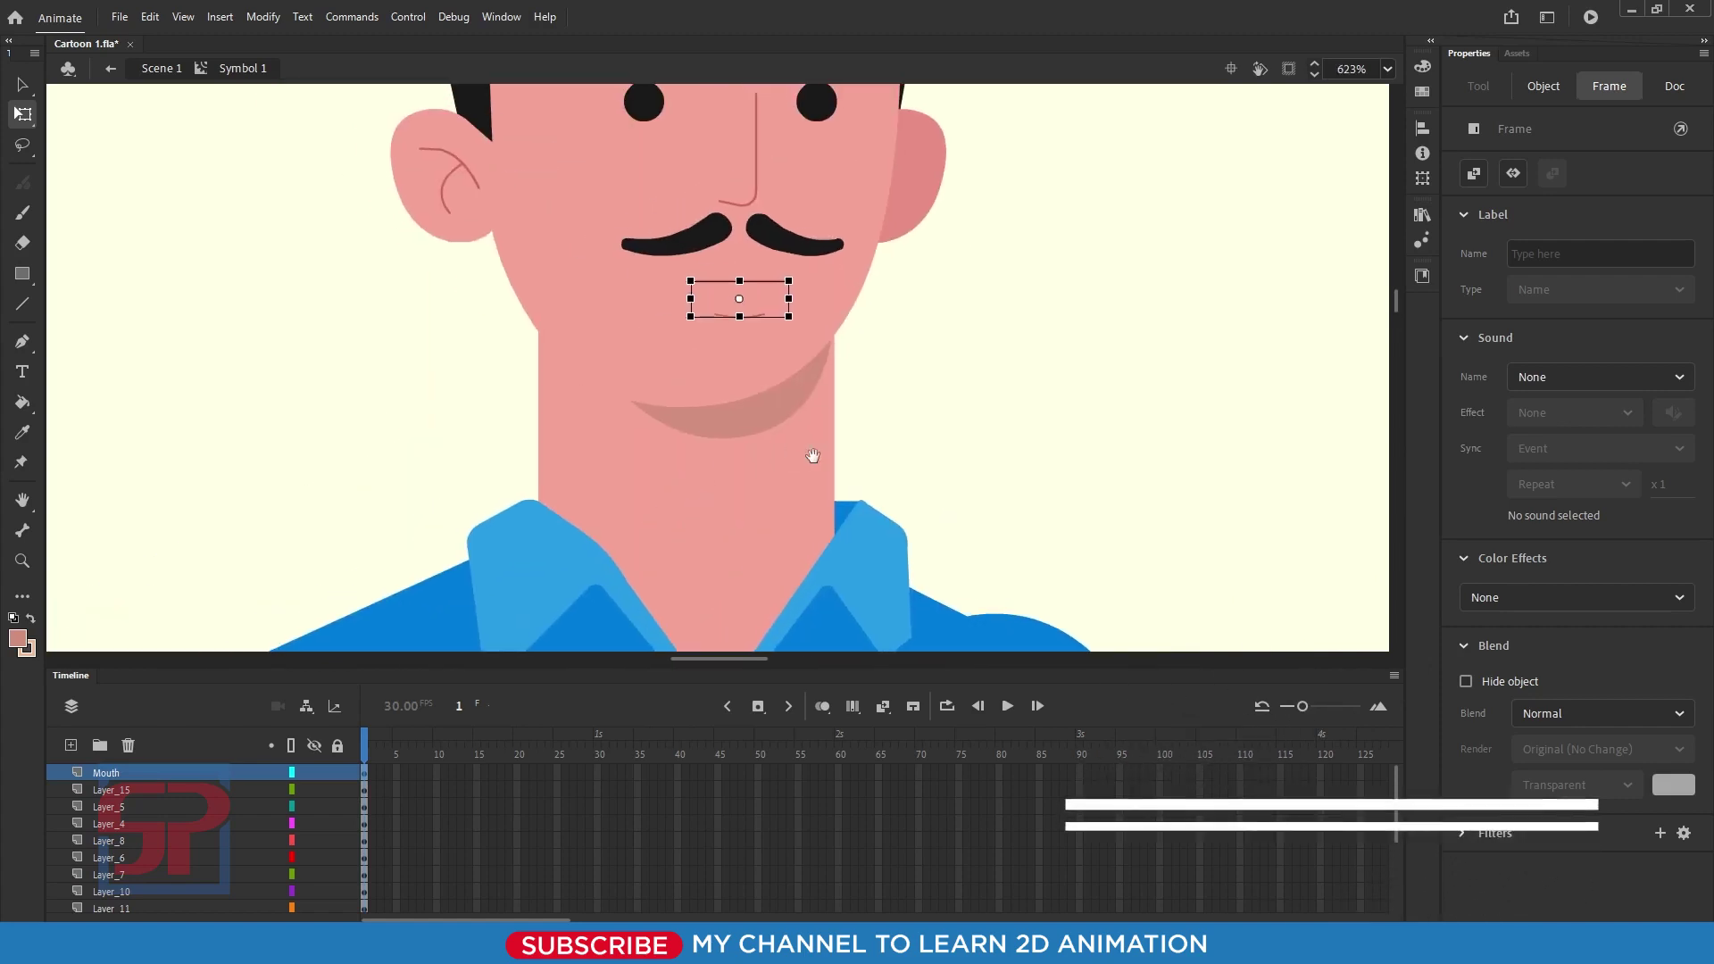
# Step: Open the mouth movie clip symbol for editing
pyautogui.click(737, 304)
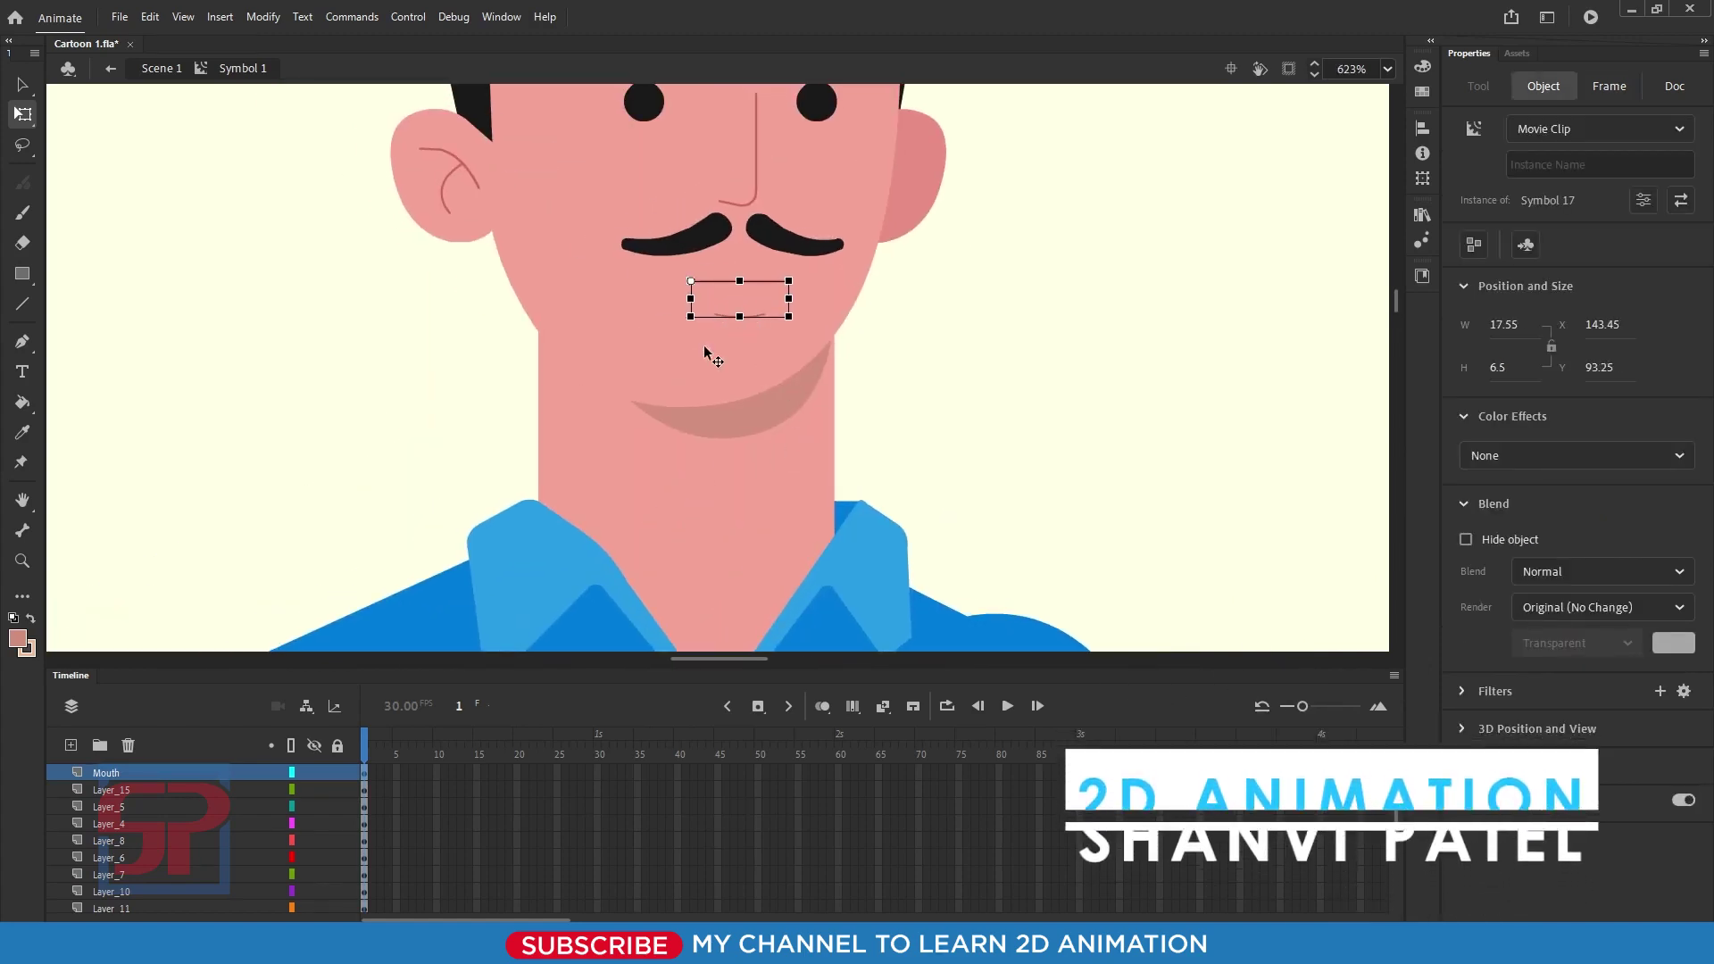
pyautogui.doubleClick(757, 284)
pyautogui.click(998, 321)
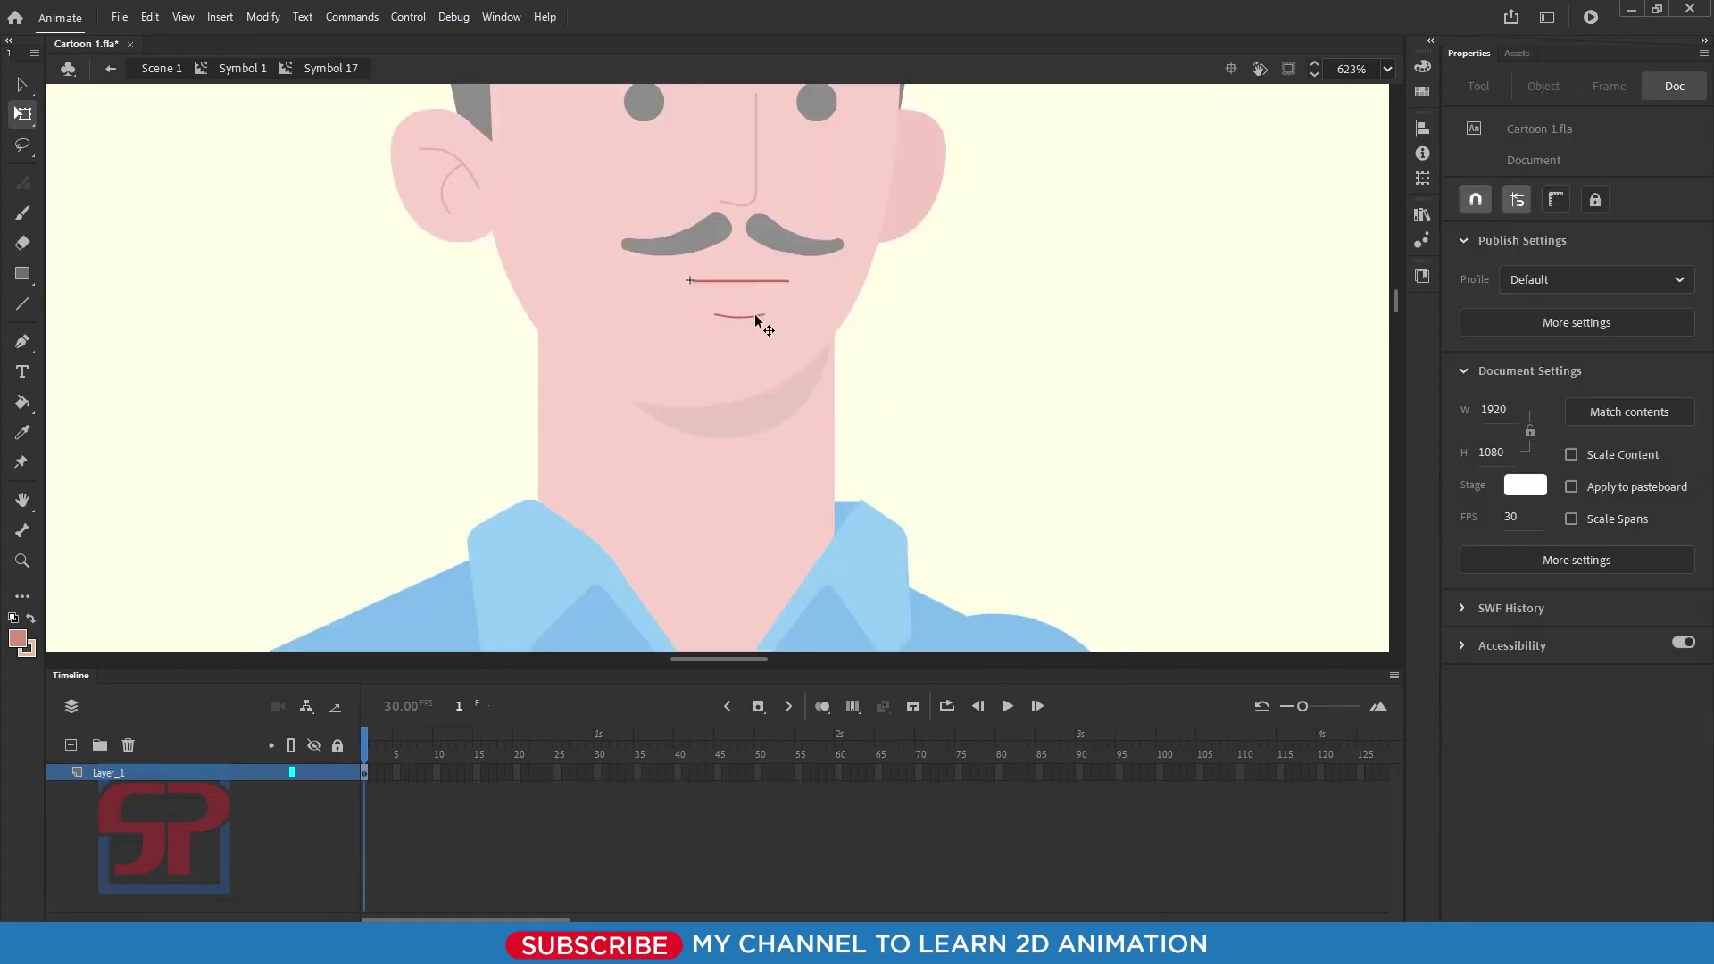
pyautogui.click(753, 313)
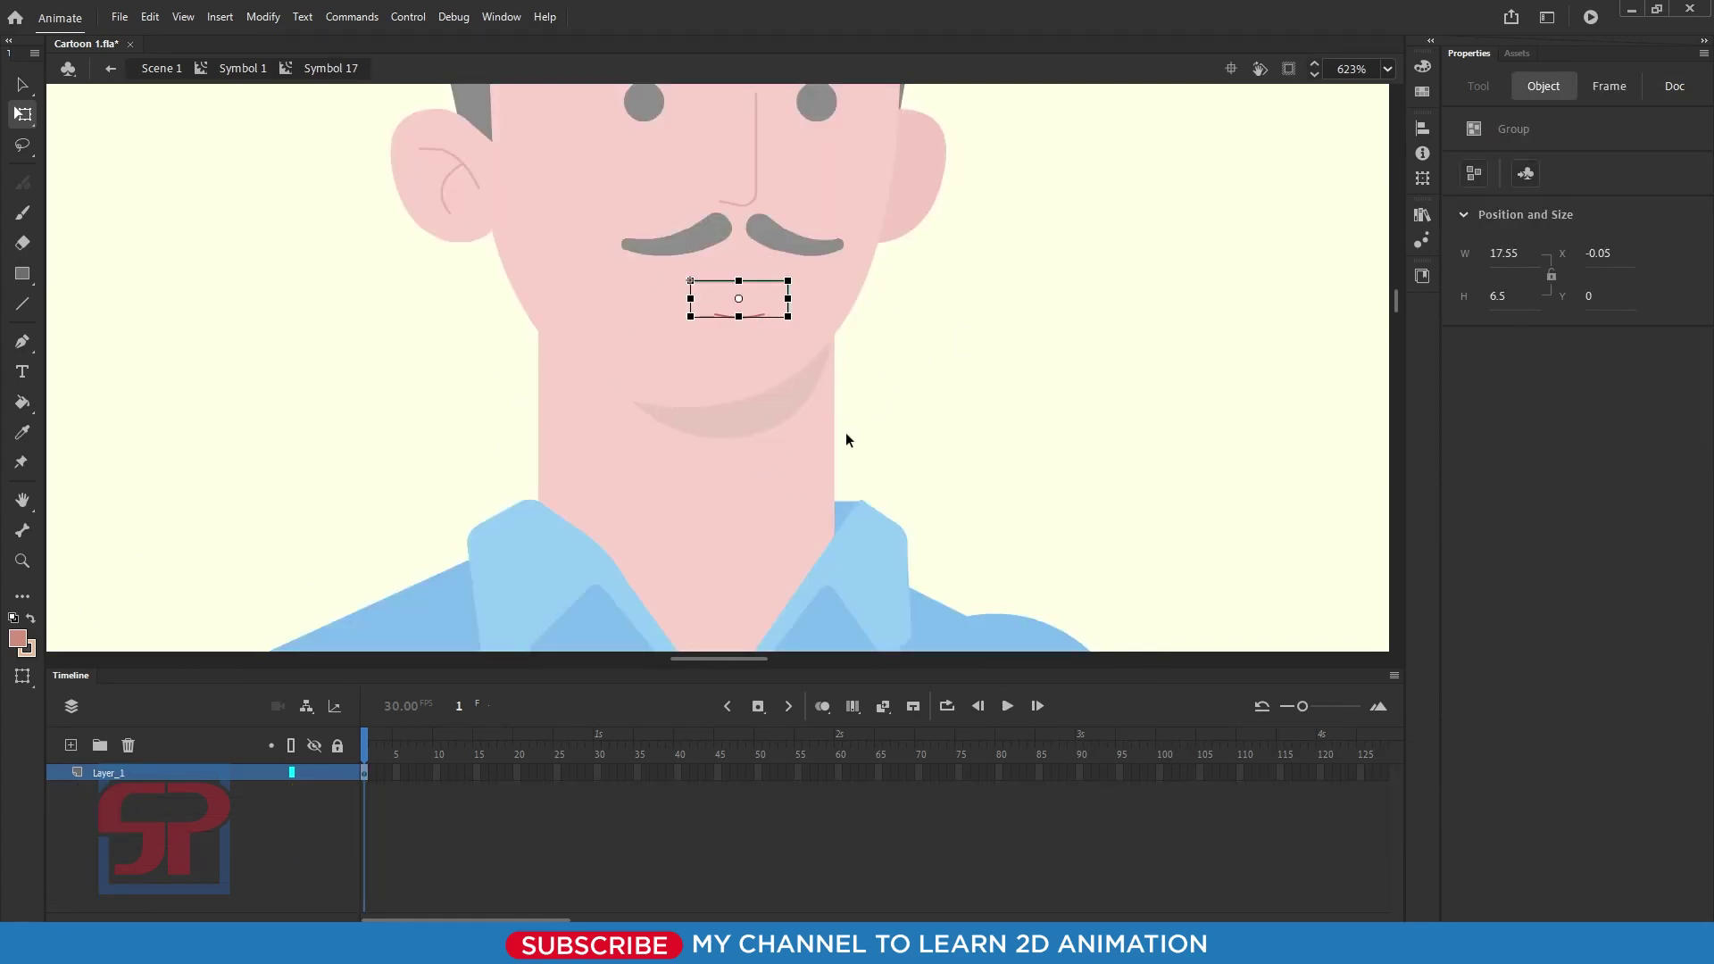
pyautogui.click(937, 354)
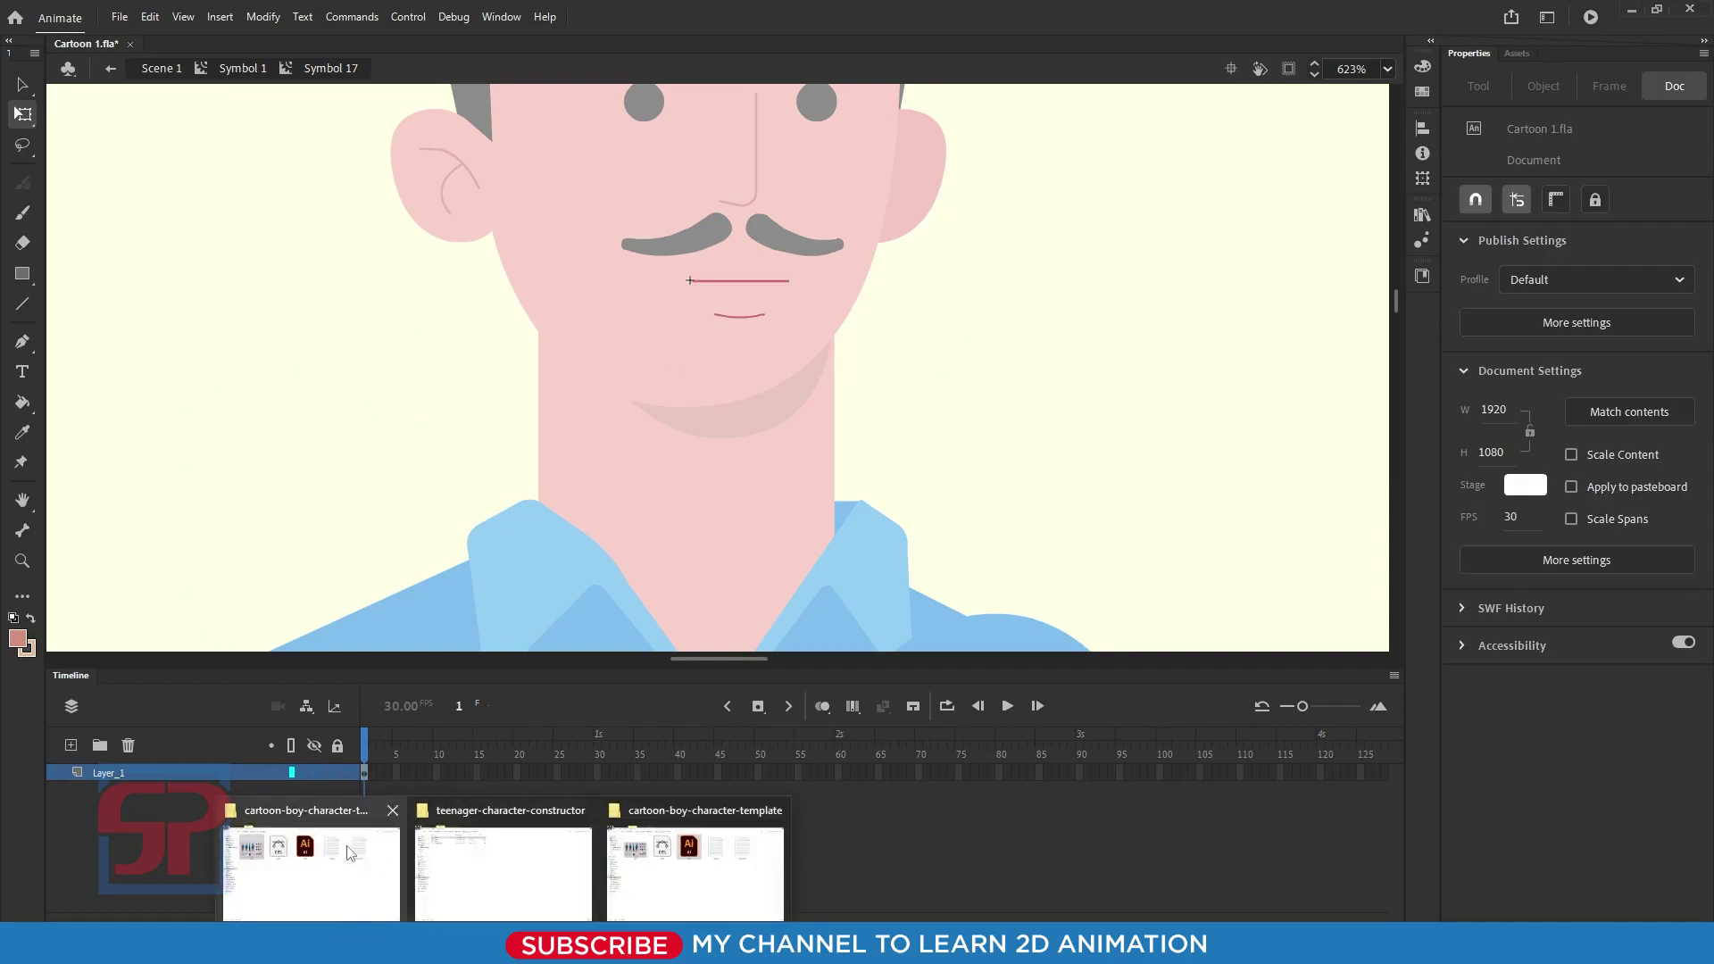
# Step: Drag Mouth.ai from the Downloads folder onto the Animate stage
pyautogui.click(350, 853)
pyautogui.click(234, 59)
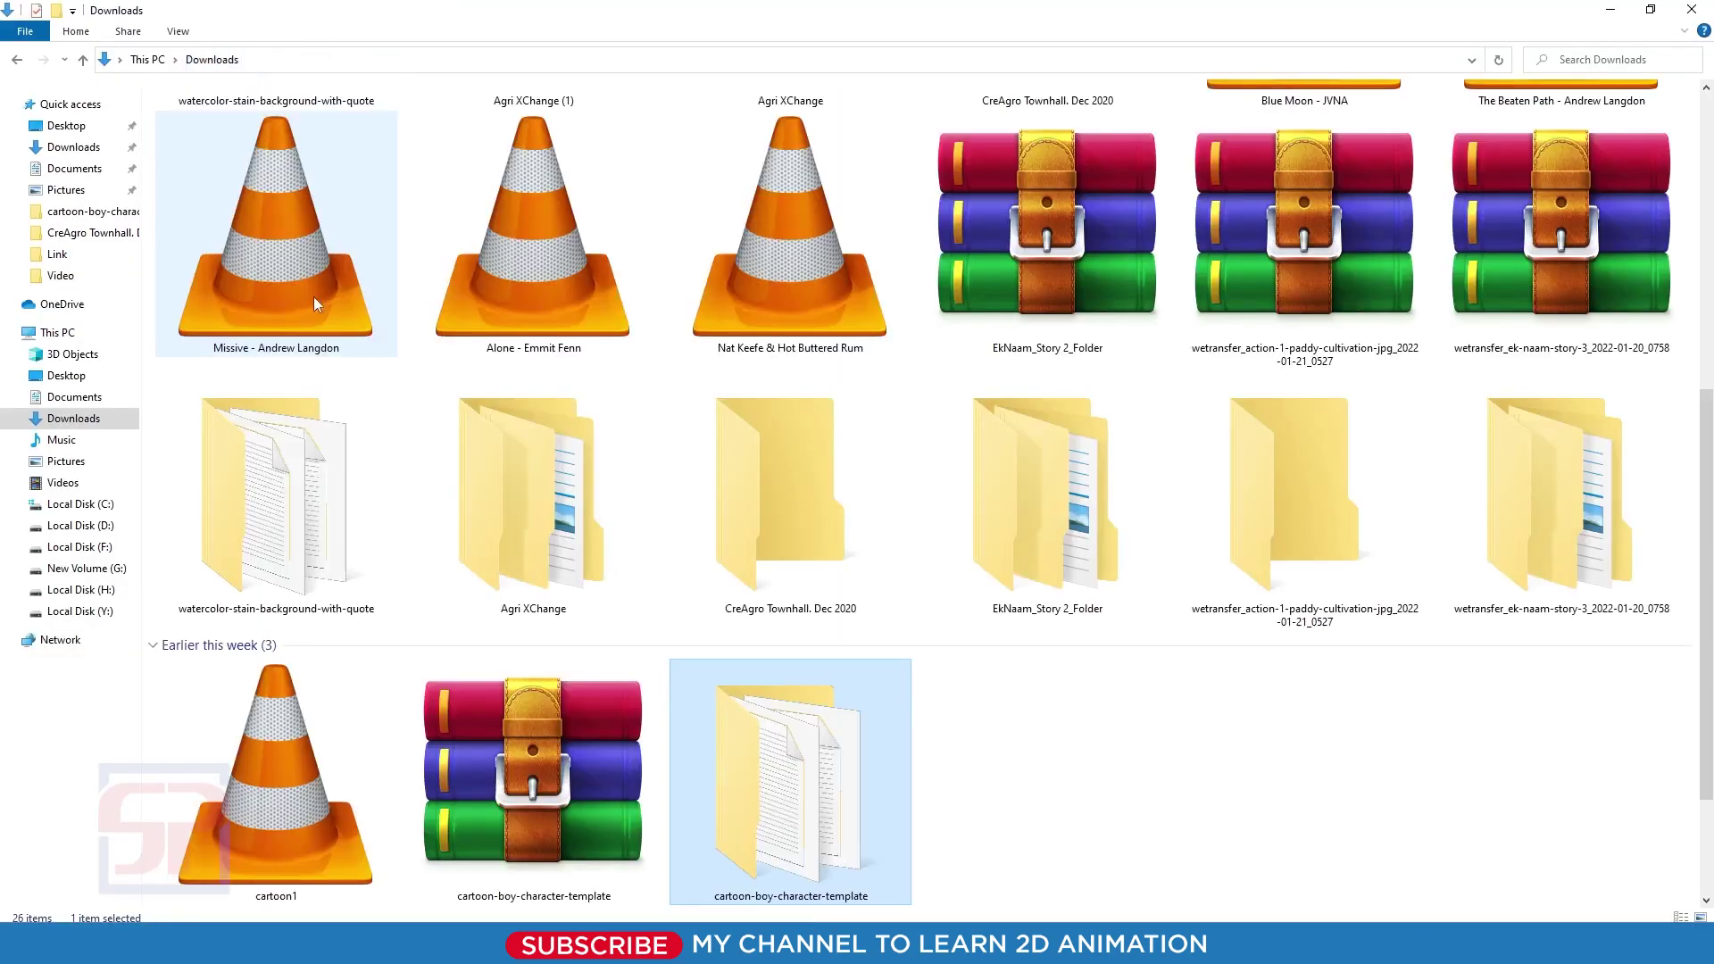
pyautogui.scroll(5, 806, 409)
pyautogui.click(279, 268)
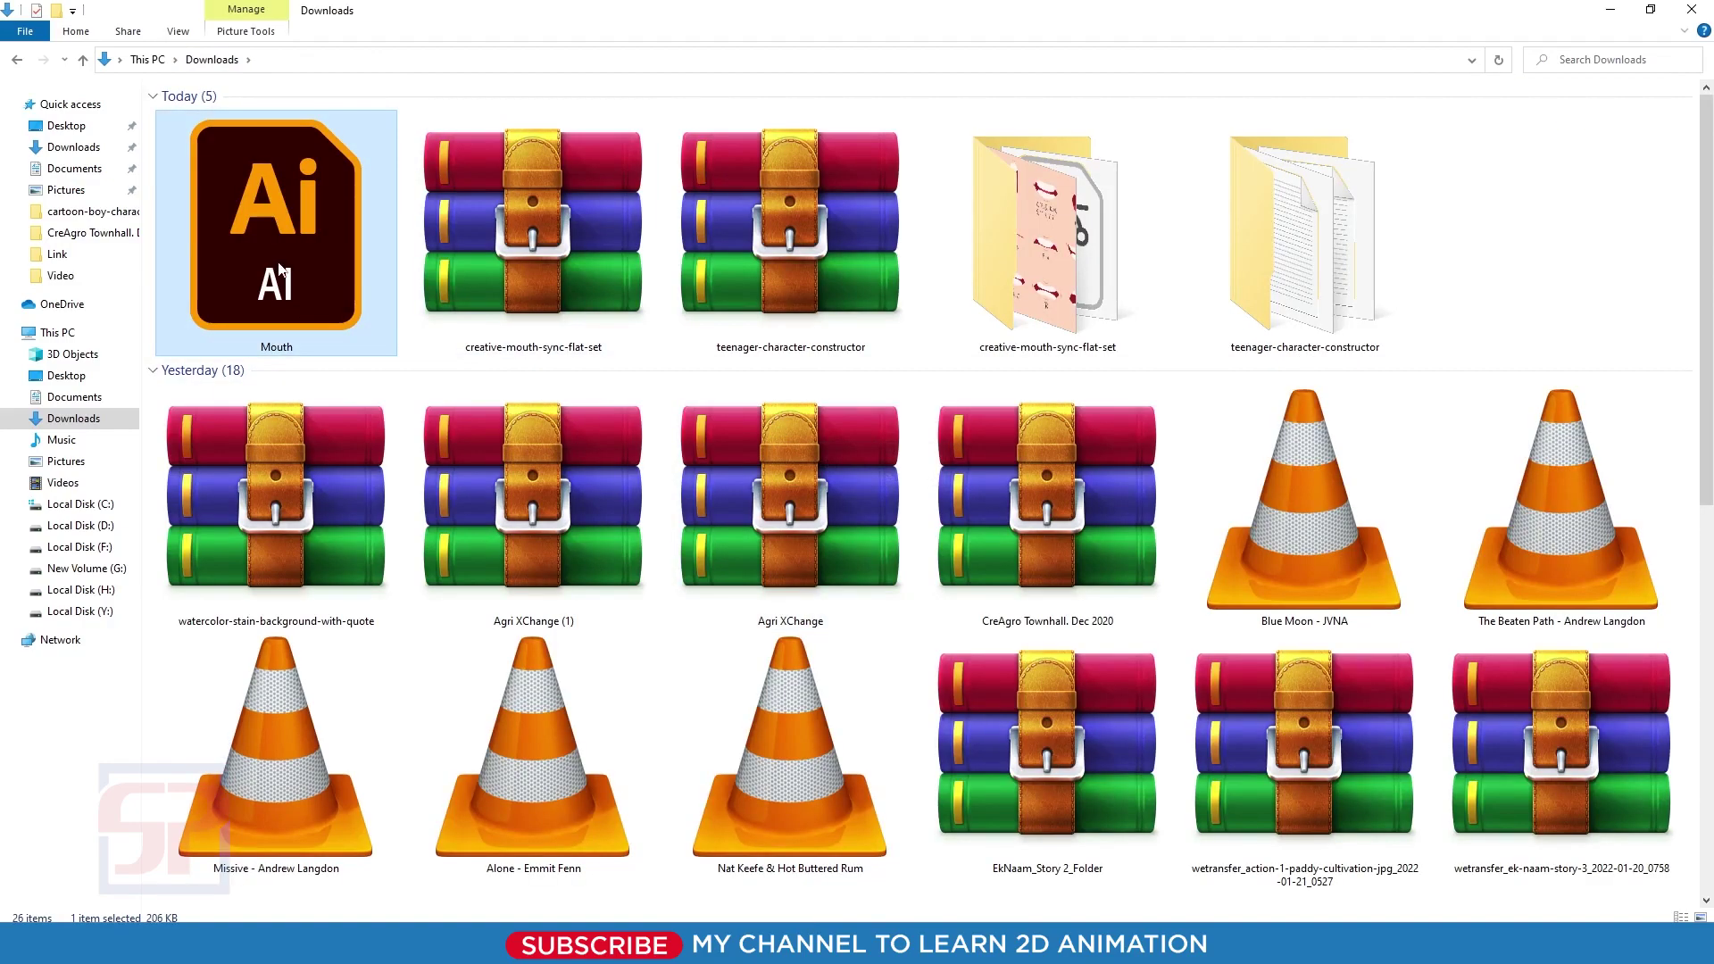
pyautogui.moveTo(280, 267); pyautogui.dragTo(930, 448)
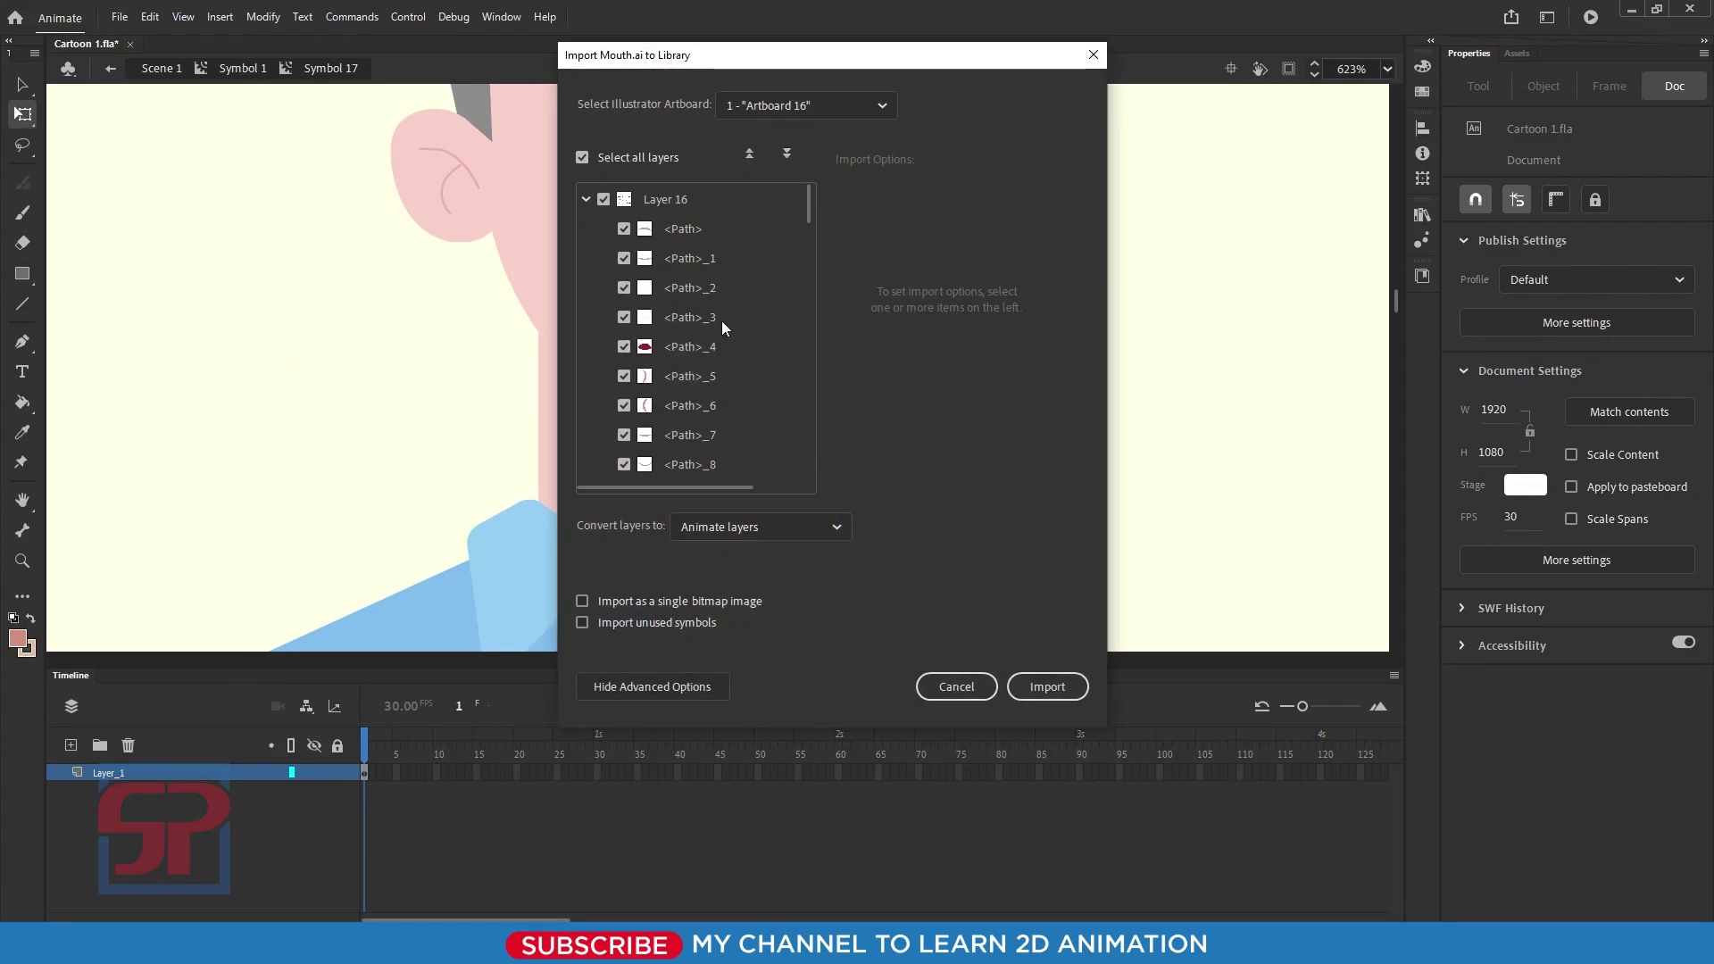
# Step: Confirm the import, then shrink the mouth group to about a third and move it onto the character
pyautogui.click(1047, 687)
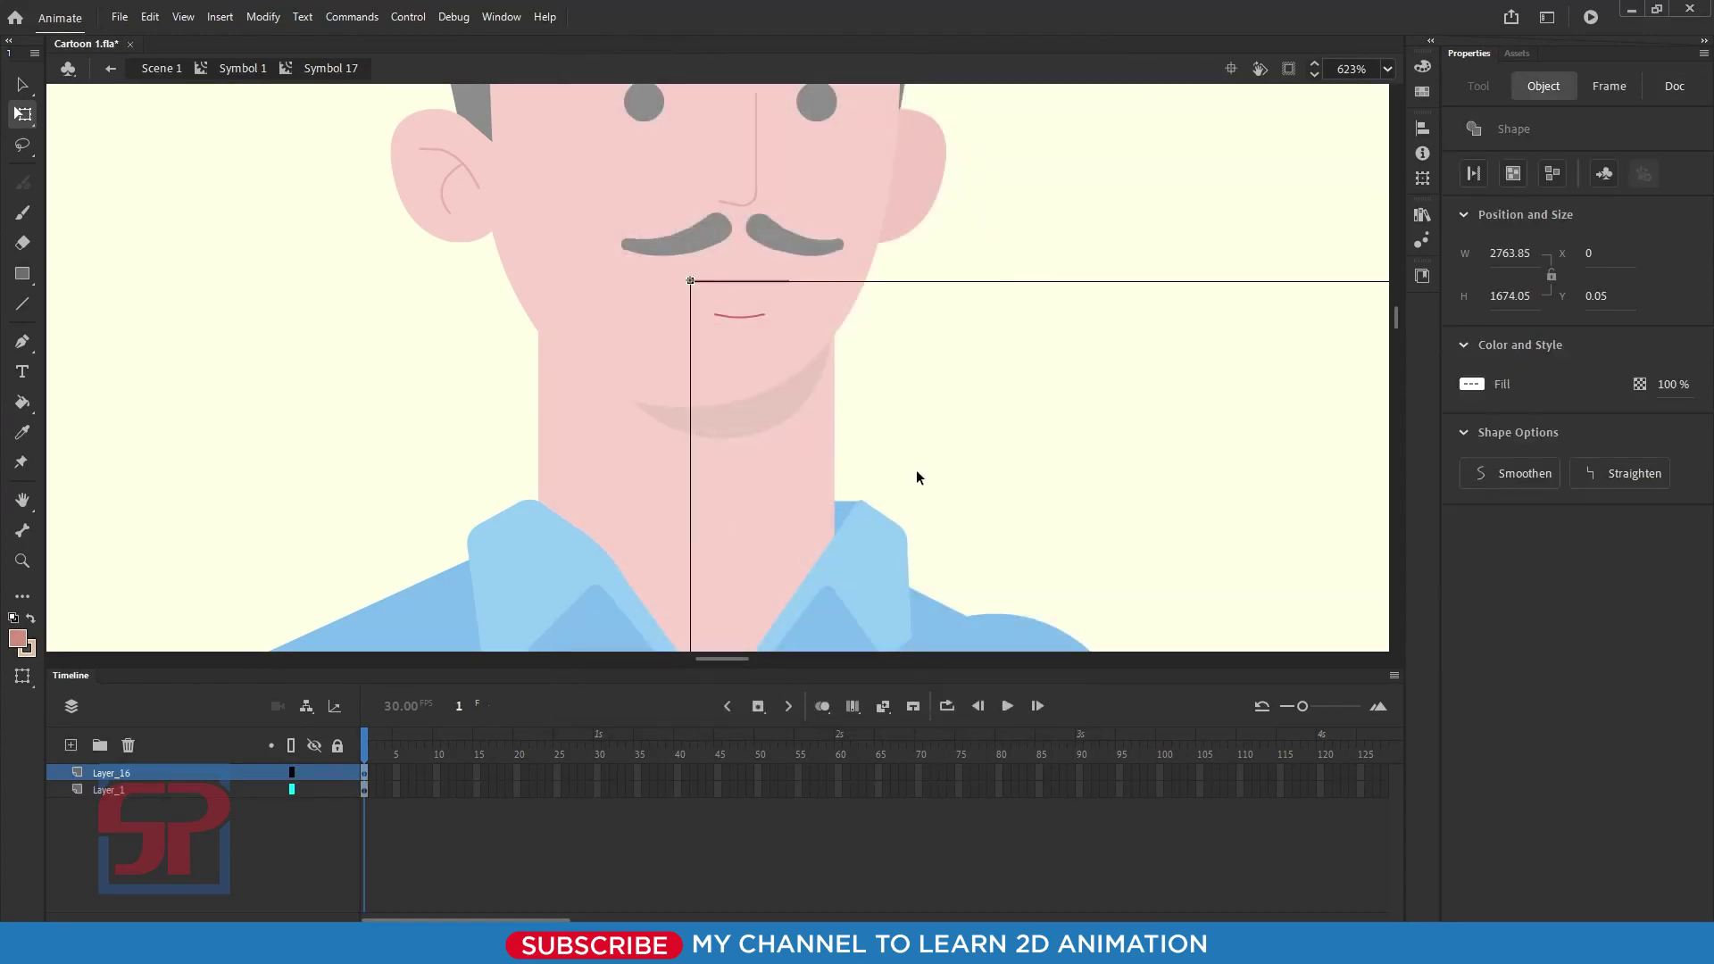
pyautogui.hotkey('ctrl', '-')
pyautogui.hotkey('ctrl', '-')
pyautogui.moveTo(916, 470); pyautogui.dragTo(685, 334)
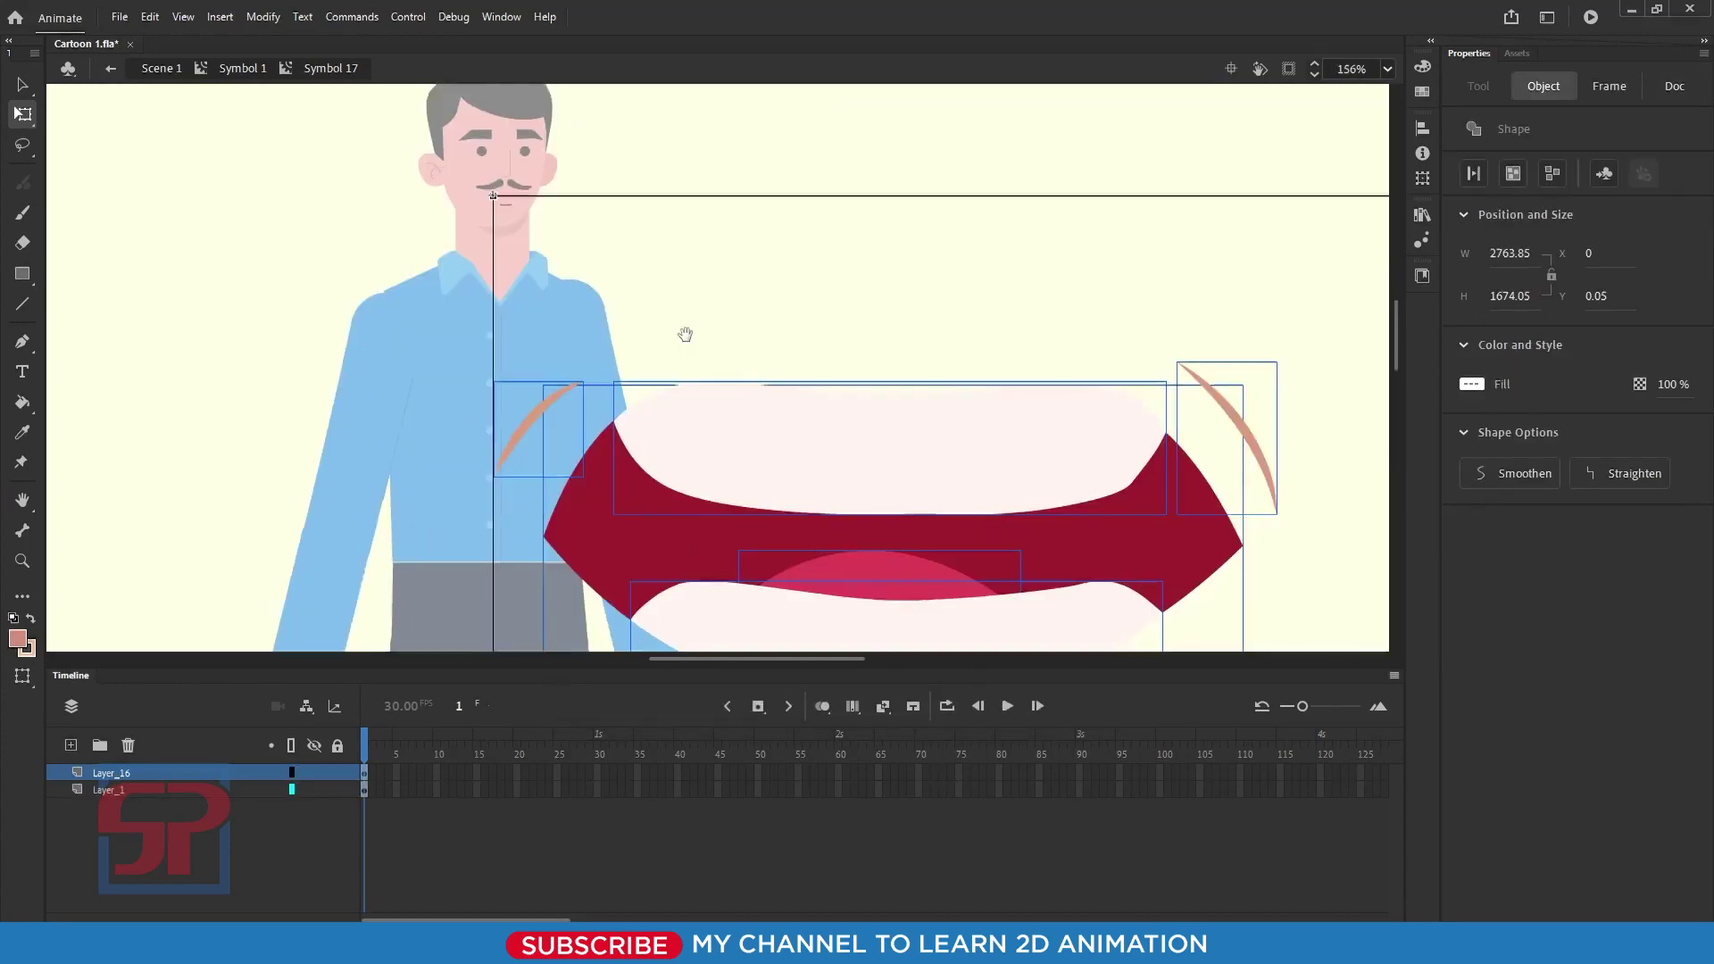
pyautogui.hotkey('ctrl', '-')
pyautogui.hotkey('ctrl', '-')
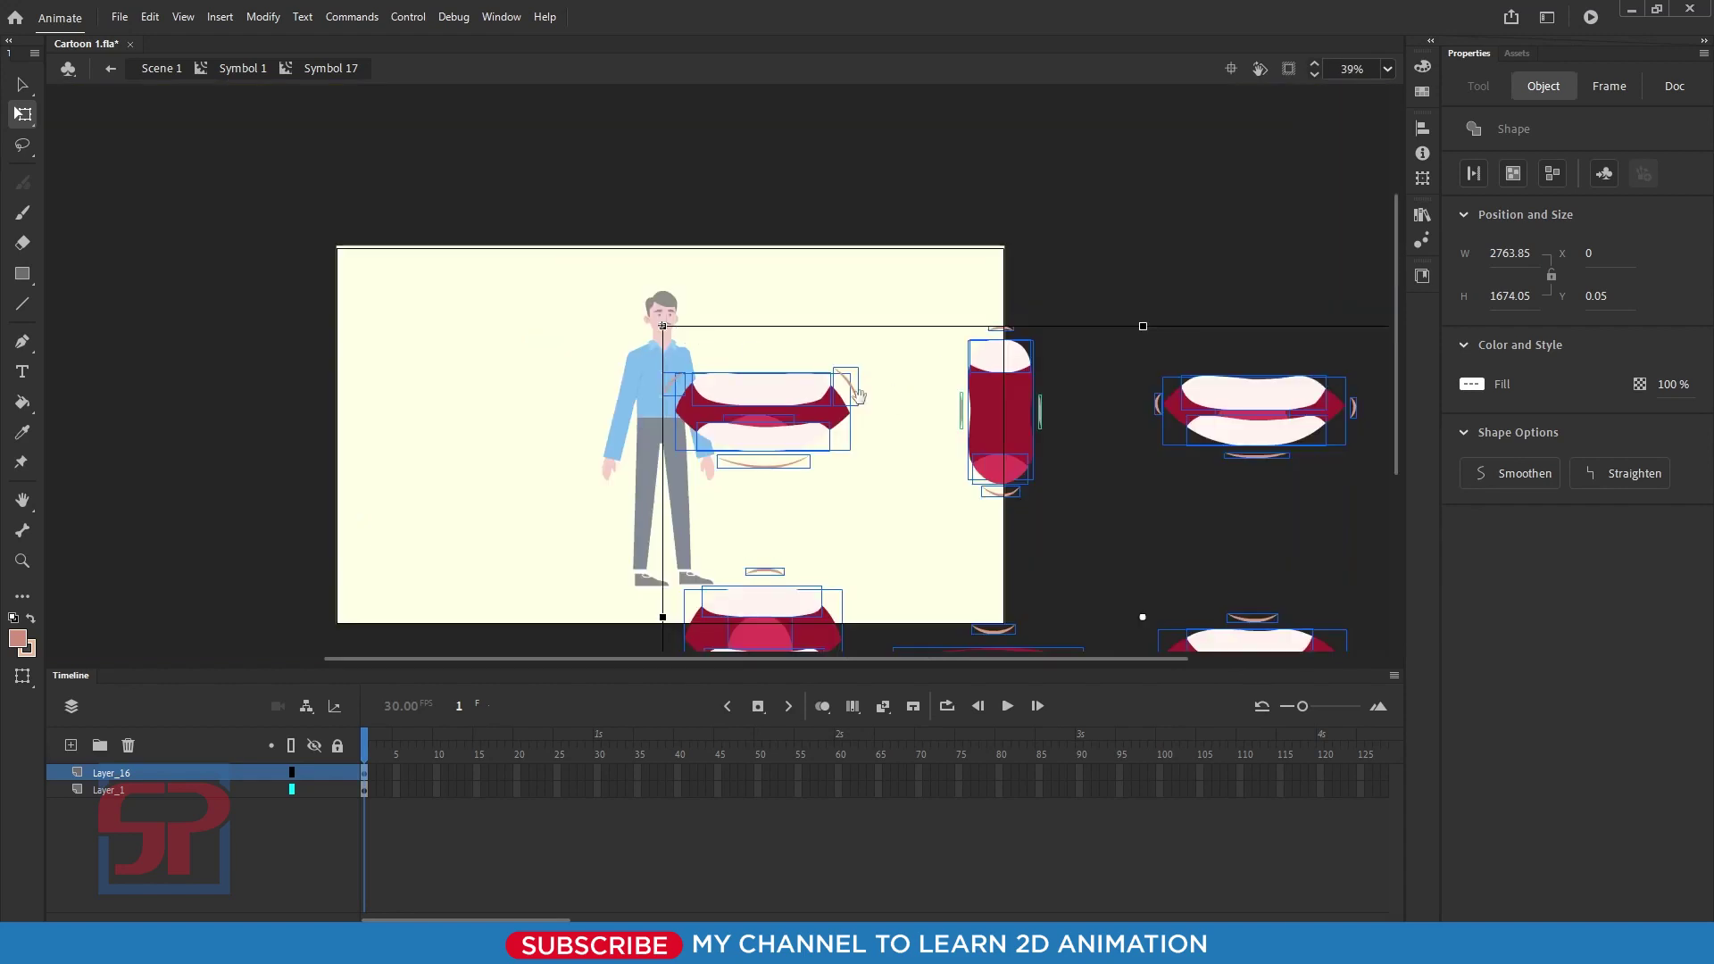
pyautogui.moveTo(858, 394)
pyautogui.mouseDown()
pyautogui.moveTo(581, 265)
pyautogui.moveTo(487, 200)
pyautogui.mouseUp()
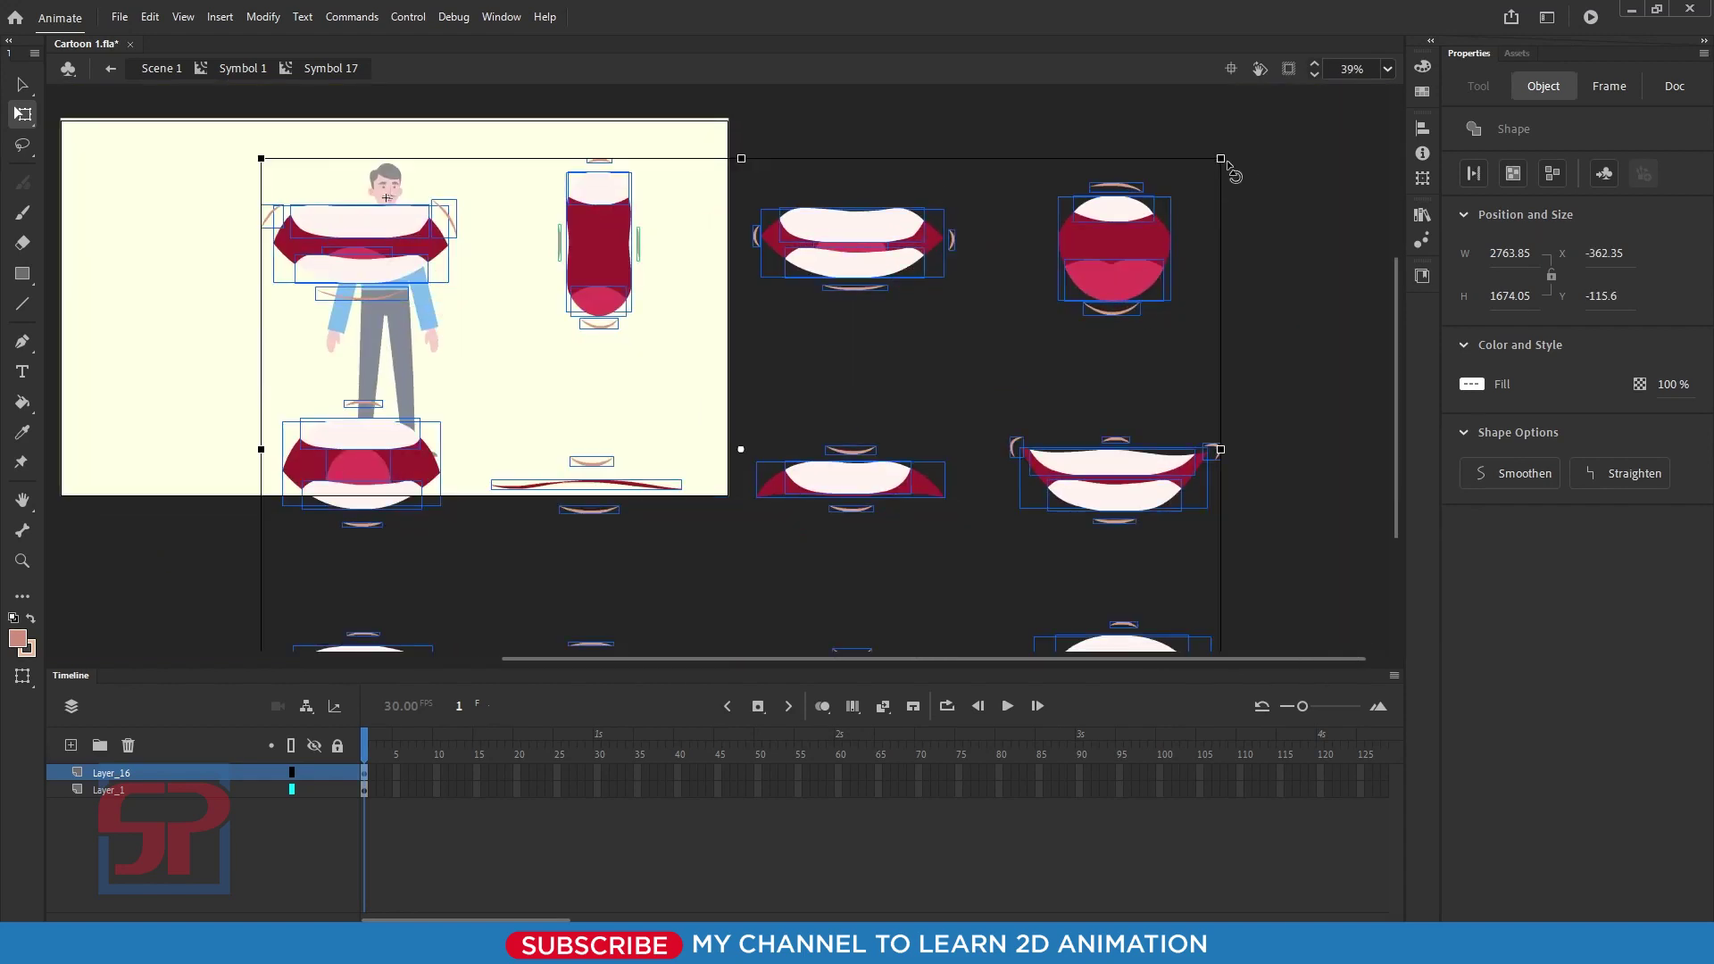
pyautogui.moveTo(1228, 165); pyautogui.dragTo(903, 386)
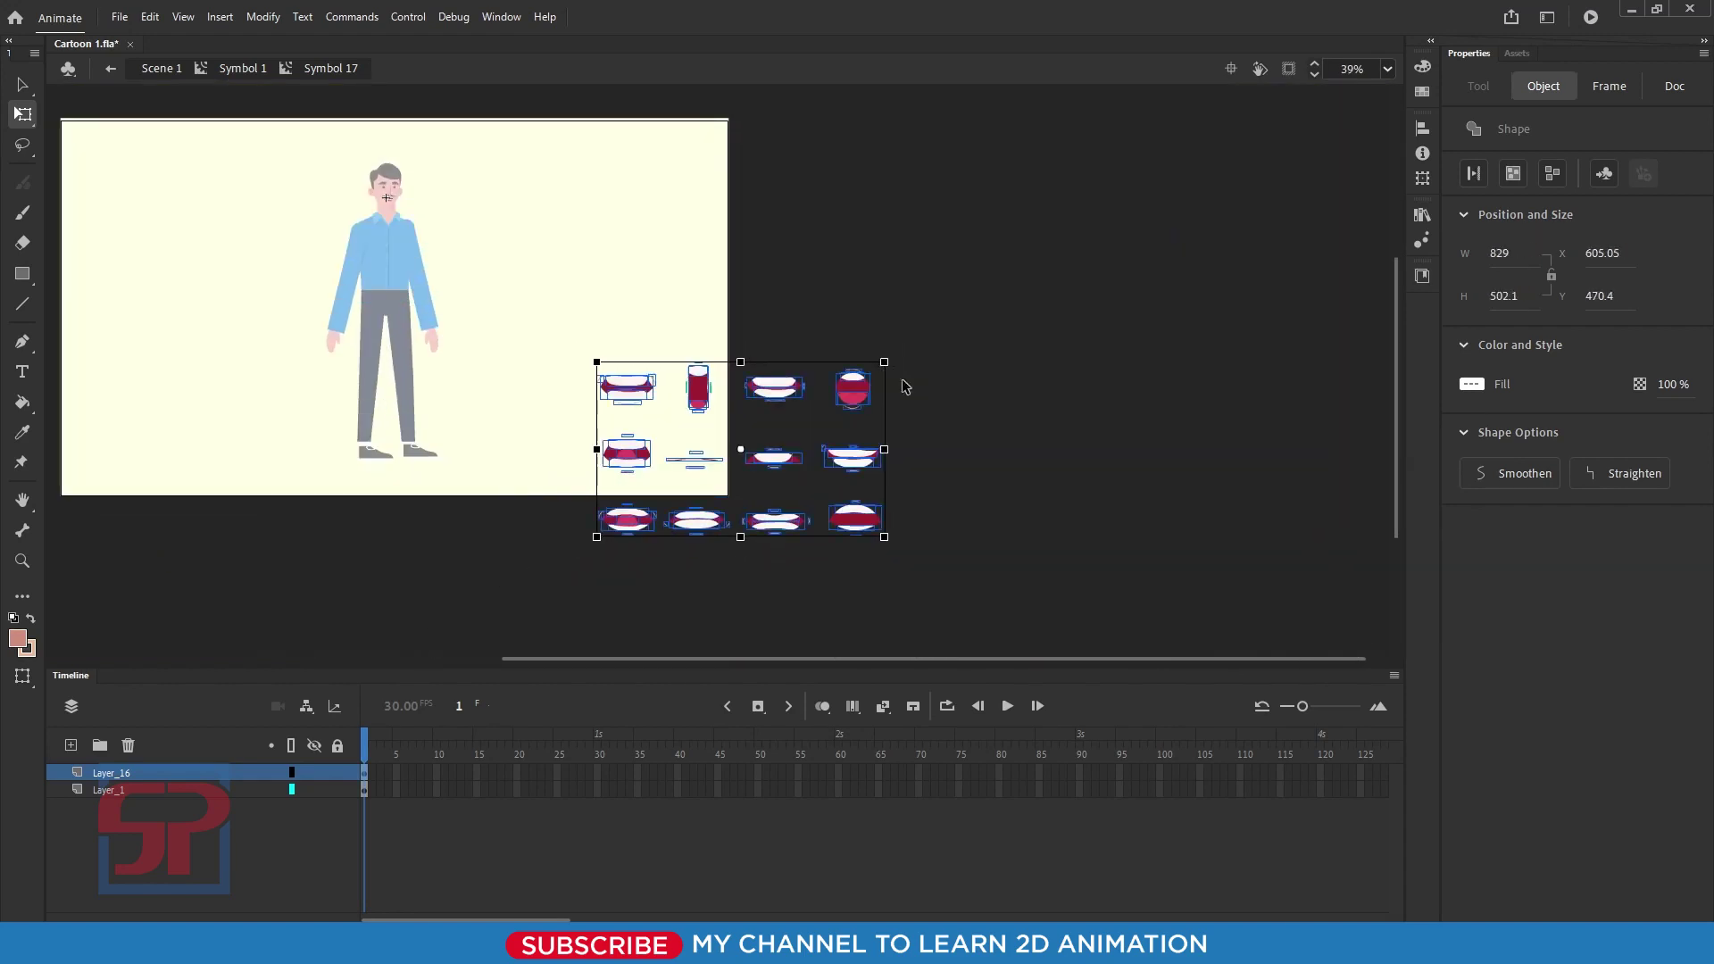
pyautogui.moveTo(775, 393); pyautogui.dragTo(538, 216)
# Step: Shrink the mouth shapes further to face scale over the man's face
pyautogui.moveTo(260, 146); pyautogui.dragTo(608, 371)
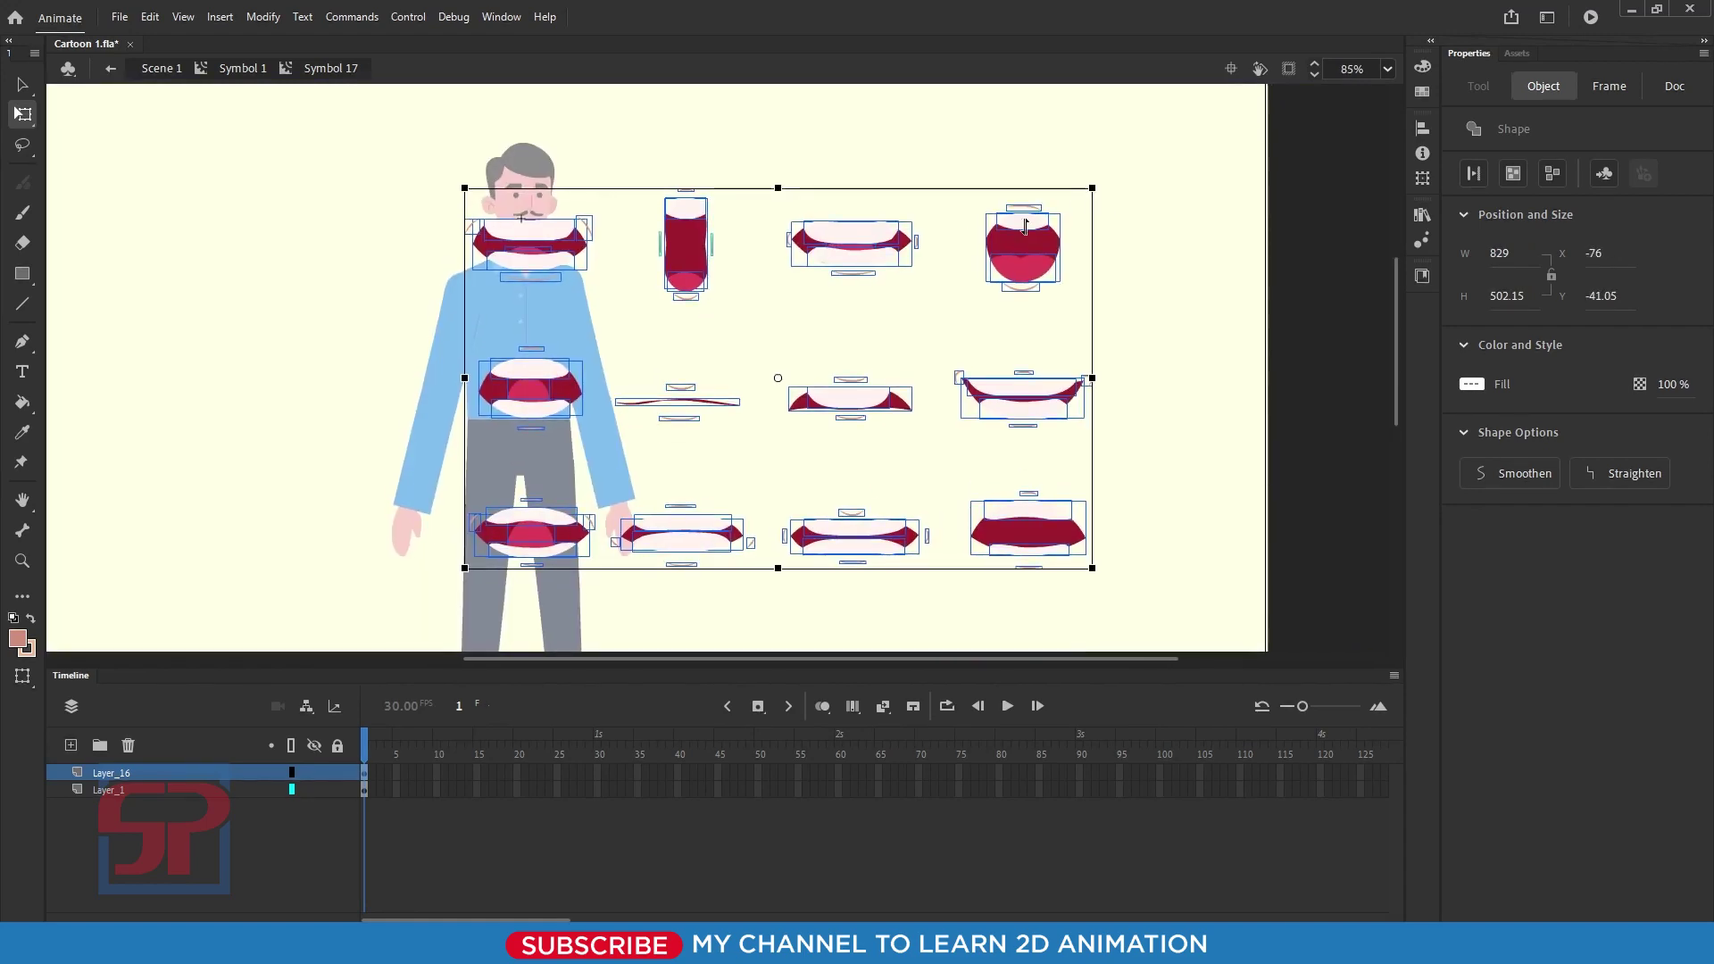
pyautogui.moveTo(1092, 188); pyautogui.dragTo(903, 298)
pyautogui.moveTo(891, 357); pyautogui.dragTo(771, 259)
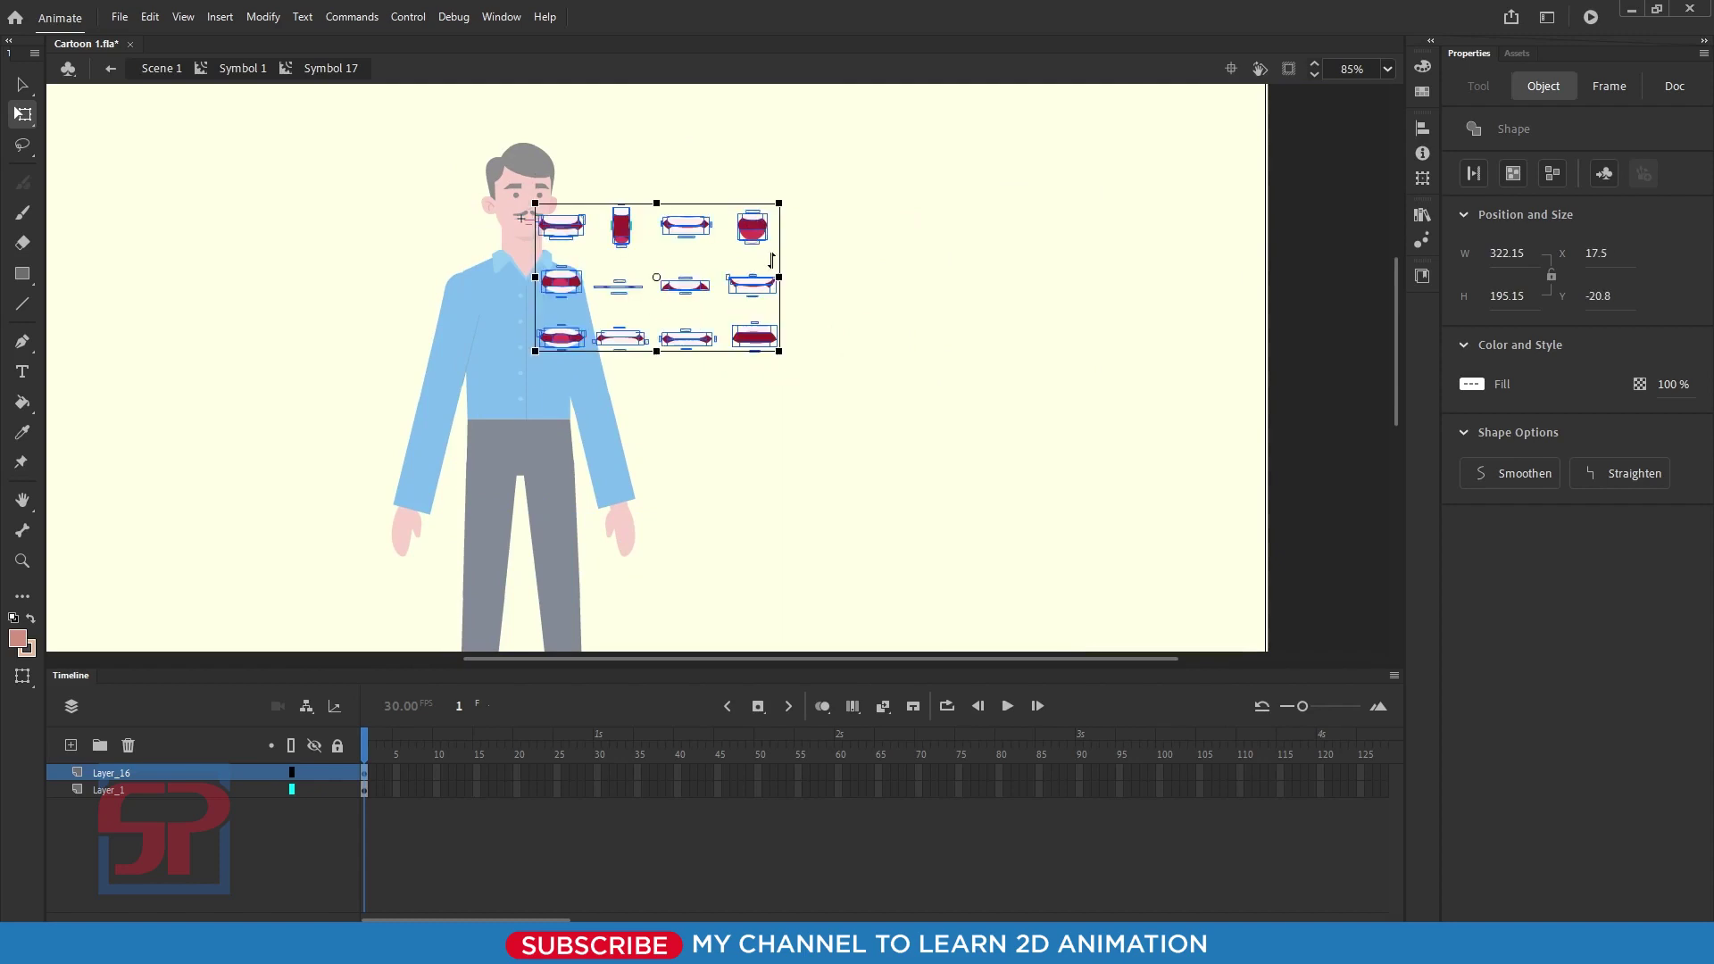
pyautogui.scroll(5, 848, 412)
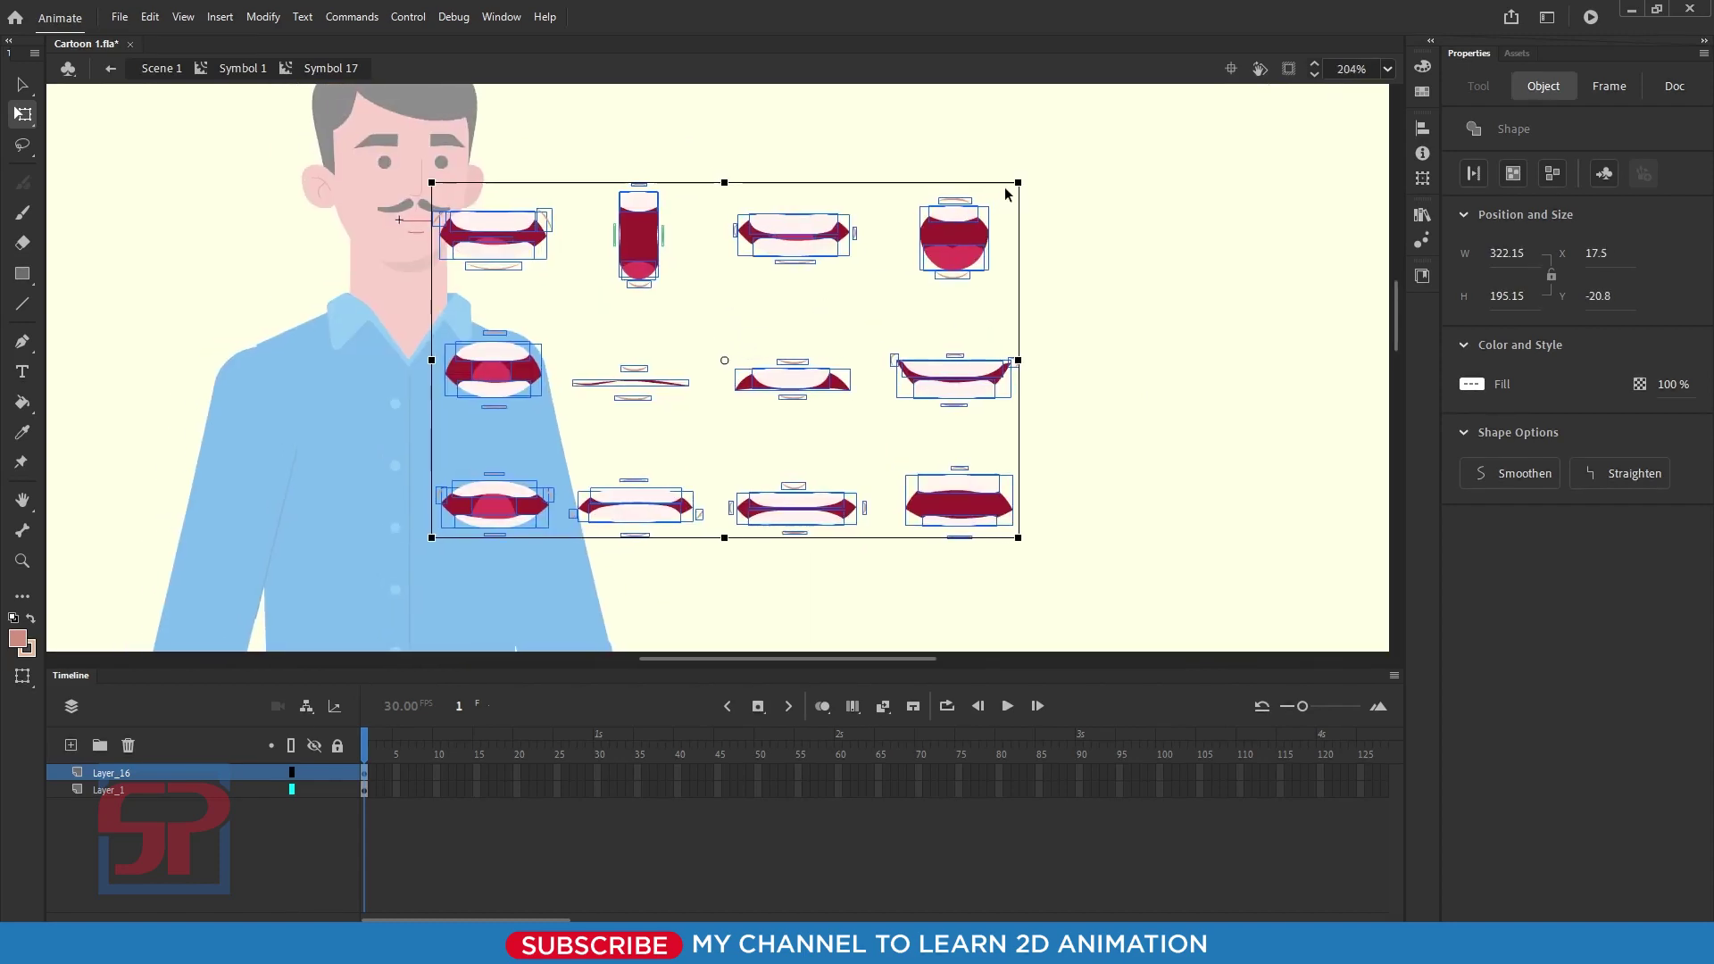
pyautogui.moveTo(1006, 194); pyautogui.dragTo(919, 274)
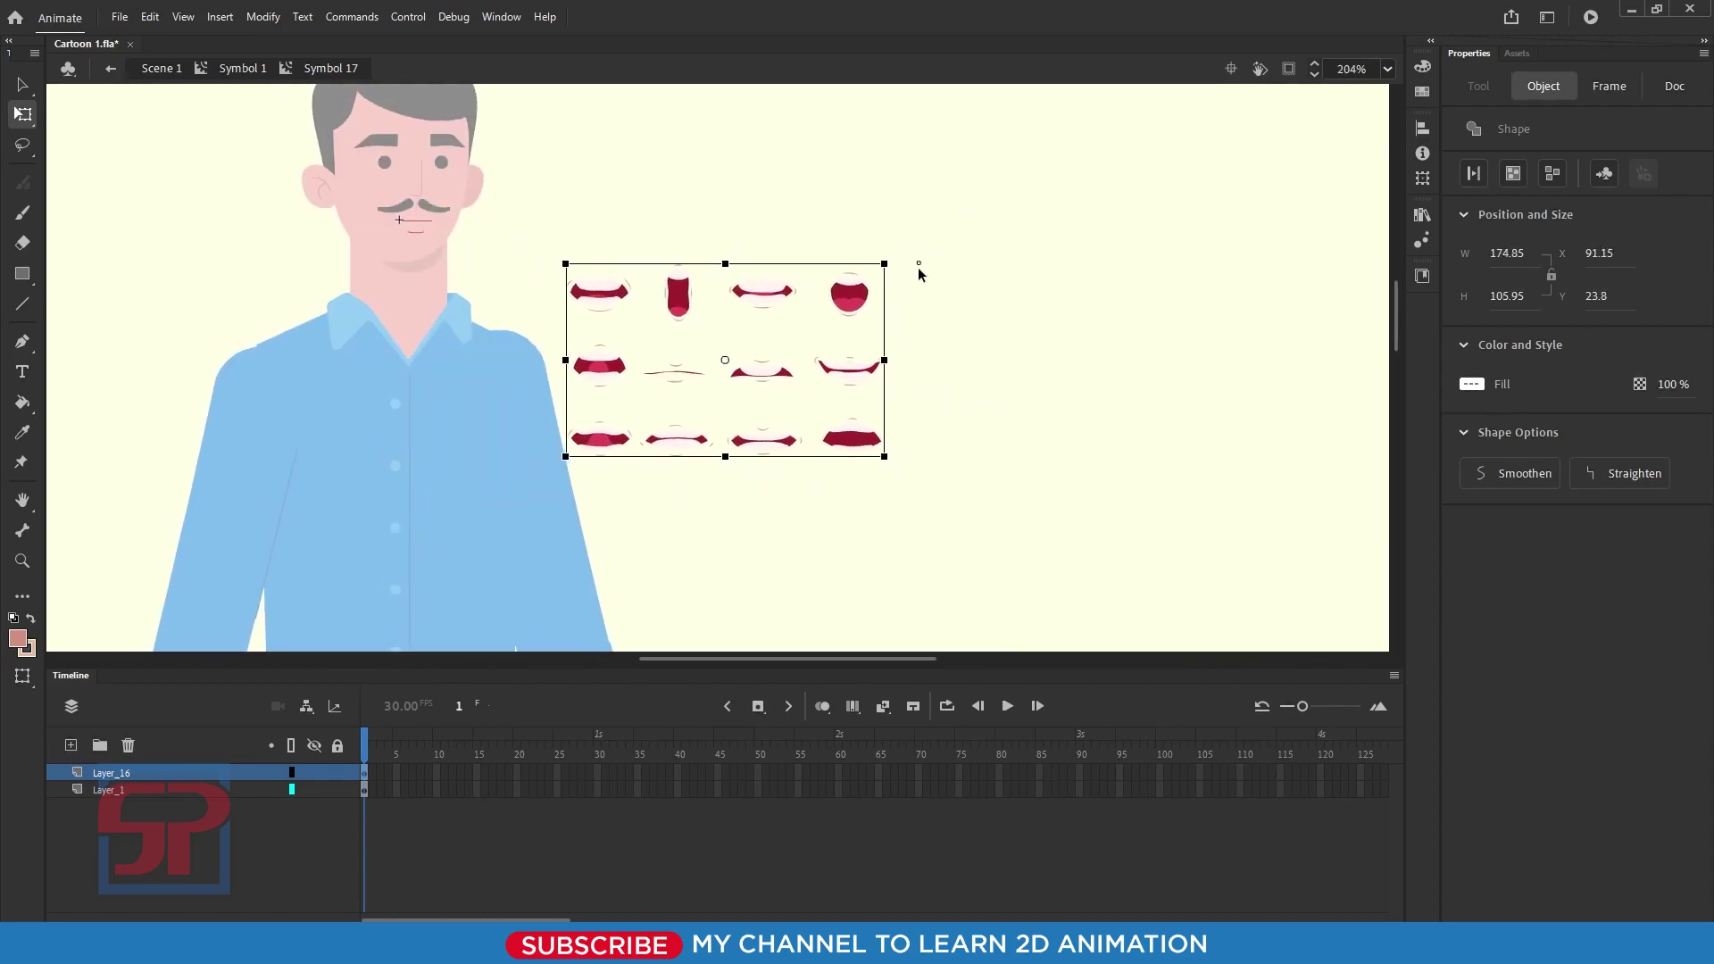
pyautogui.moveTo(636, 341); pyautogui.dragTo(447, 282)
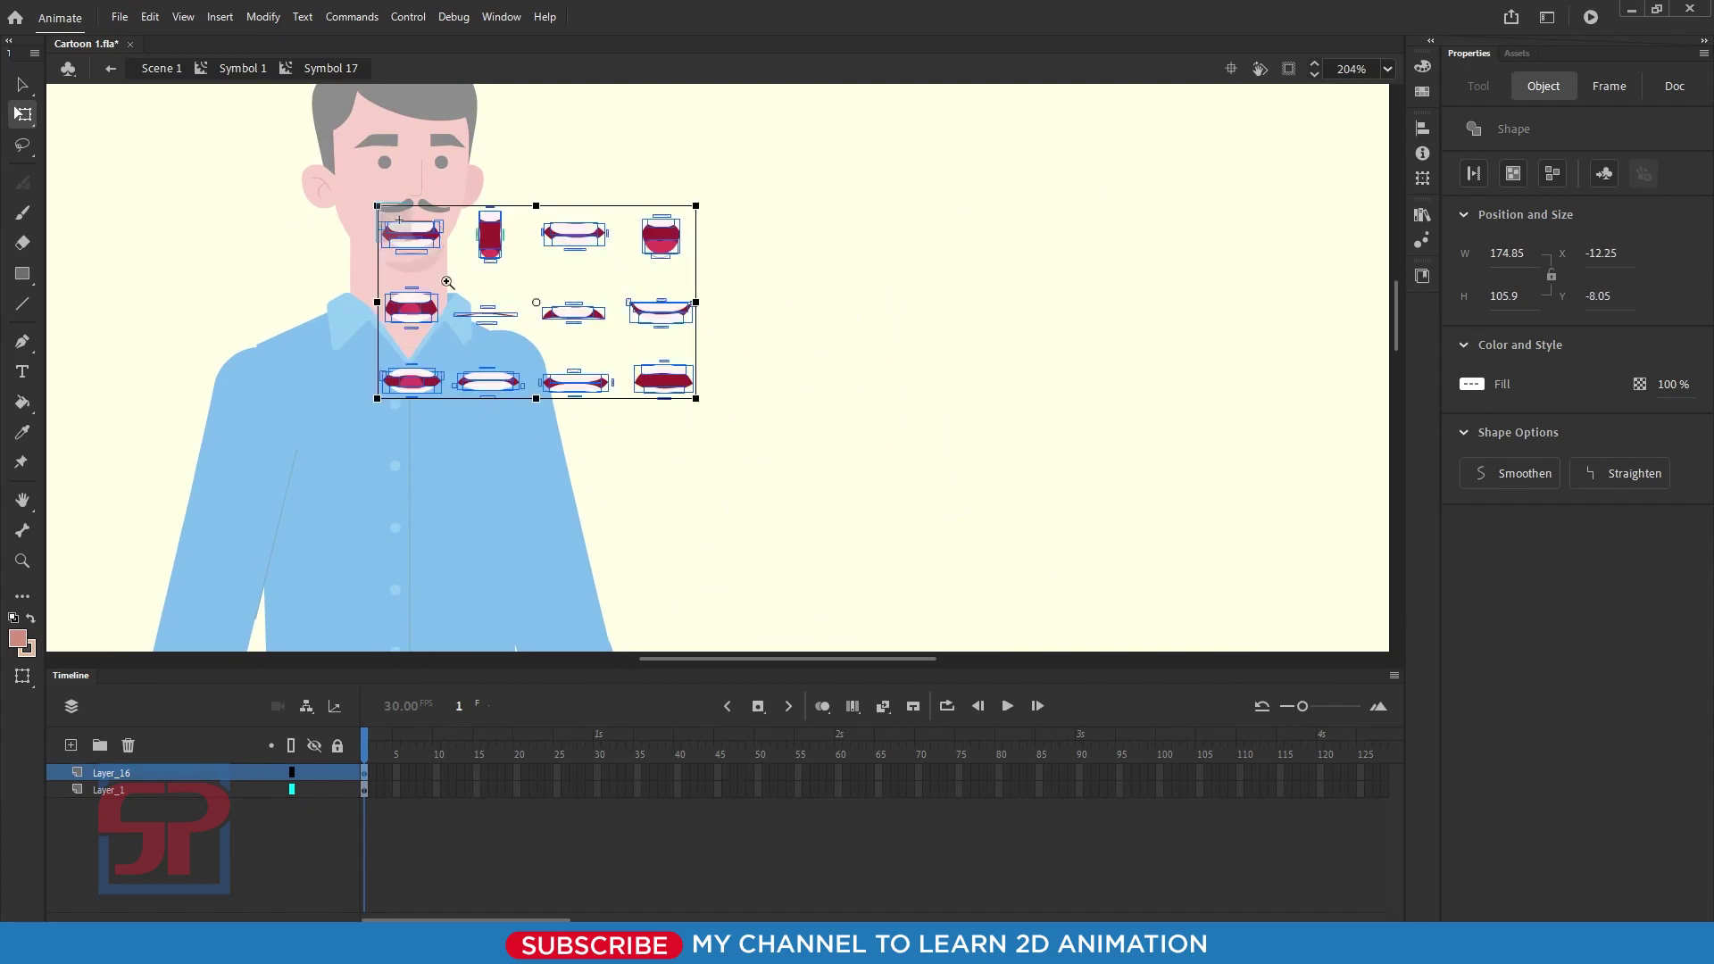
pyautogui.moveTo(376, 202); pyautogui.dragTo(841, 554)
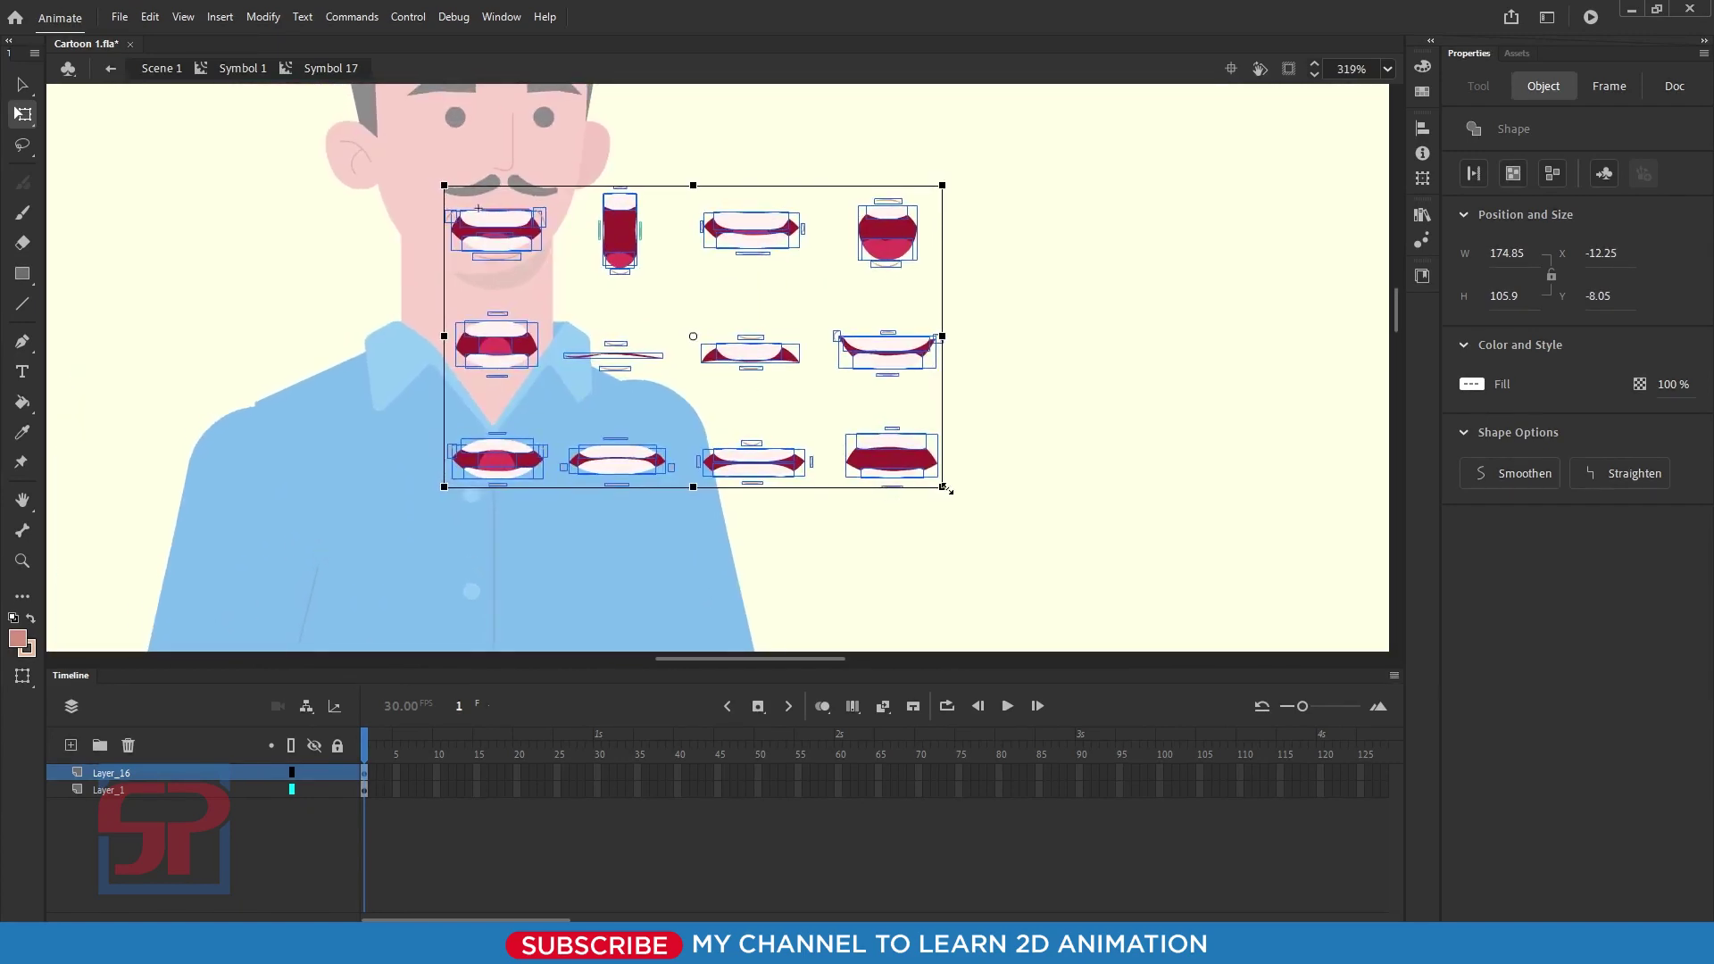
pyautogui.moveTo(944, 488); pyautogui.dragTo(872, 446)
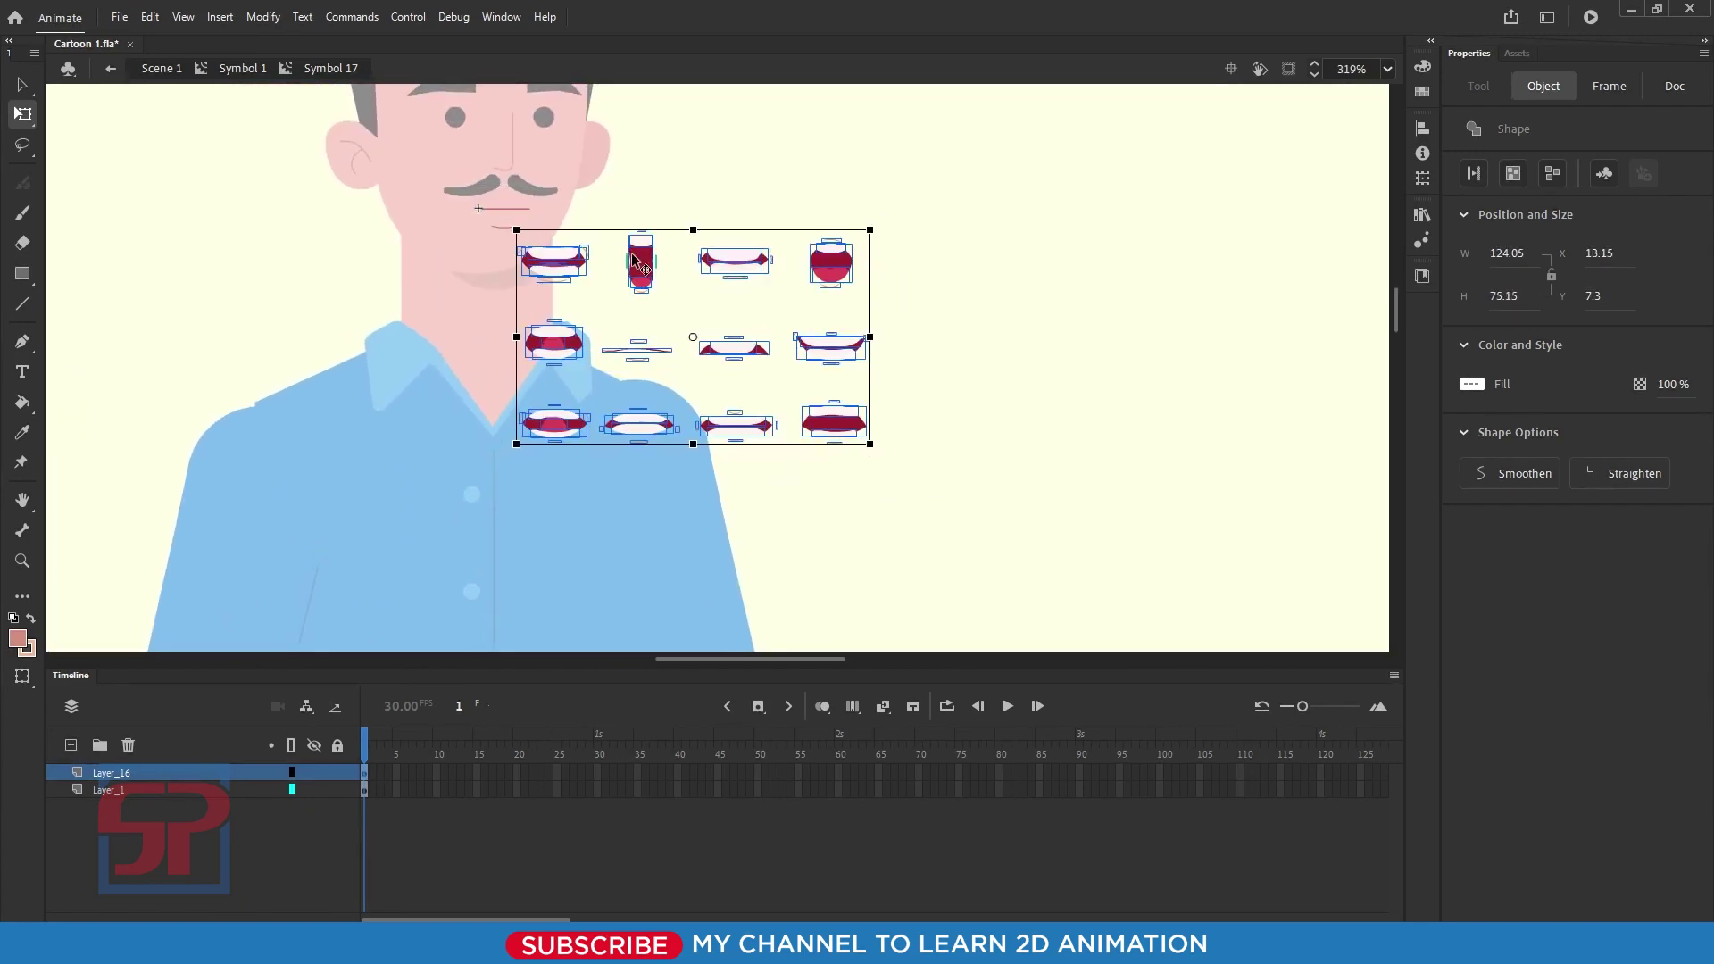
pyautogui.moveTo(633, 258); pyautogui.dragTo(576, 214)
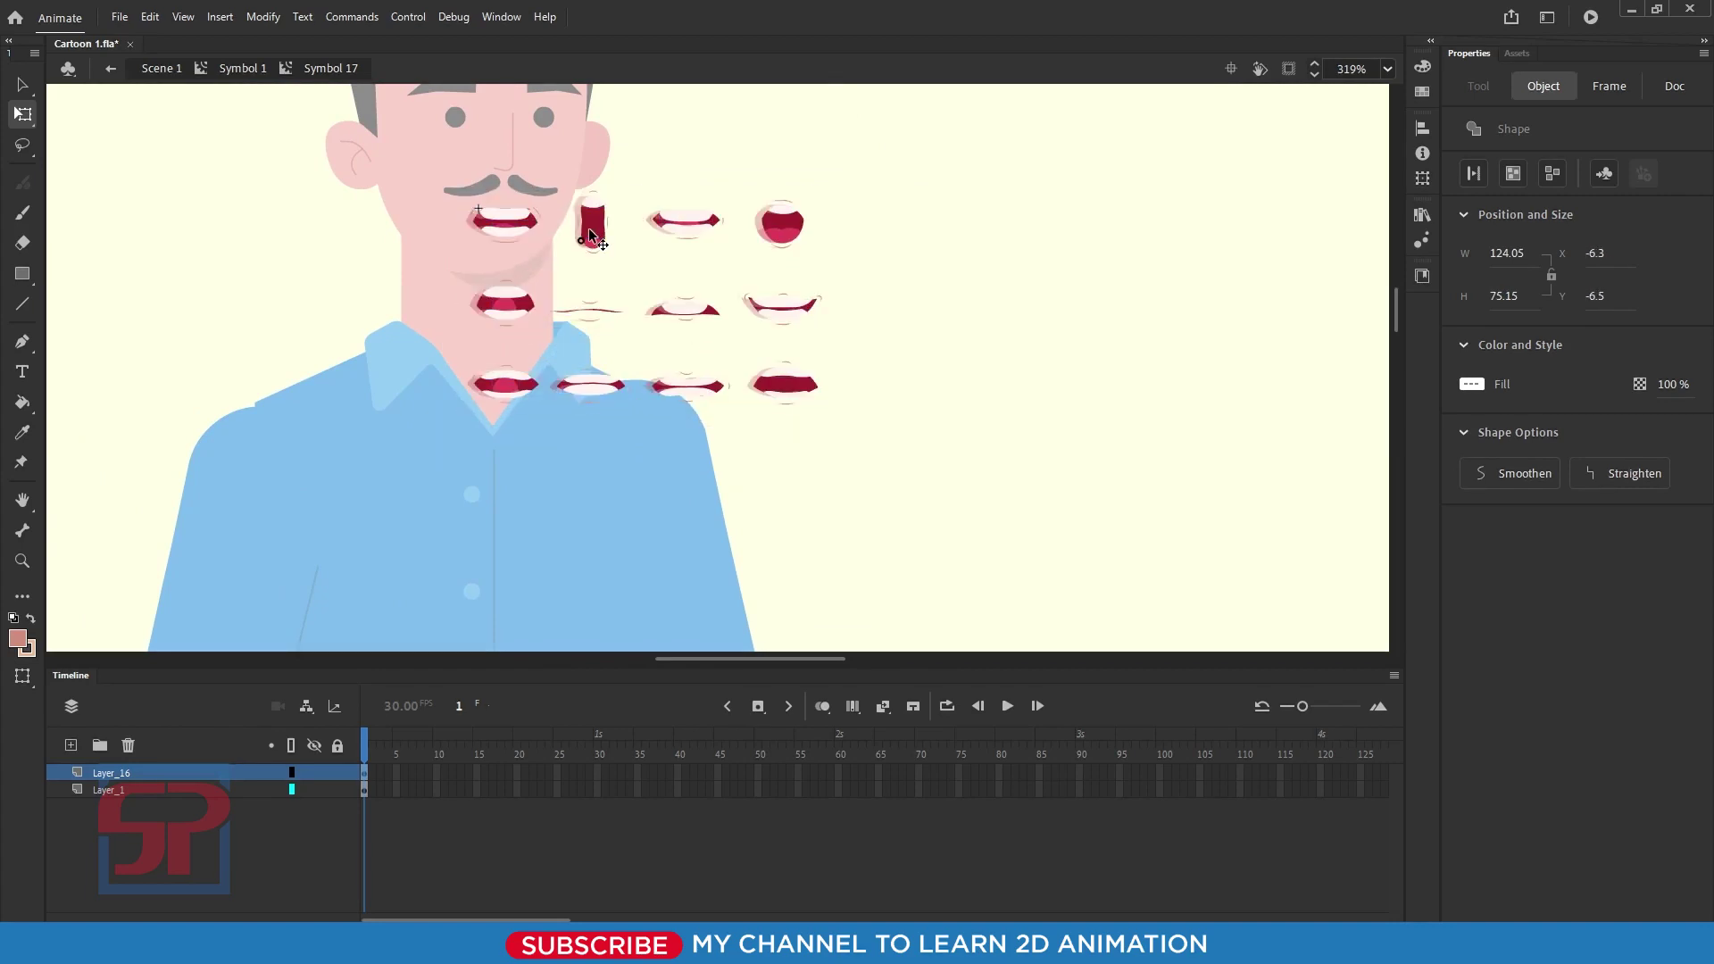
# Step: Place the mouth shapes right of the face and delete the old mouth's layer
pyautogui.moveTo(583, 235)
pyautogui.mouseDown()
pyautogui.moveTo(904, 262)
pyautogui.moveTo(909, 242)
pyautogui.mouseUp()
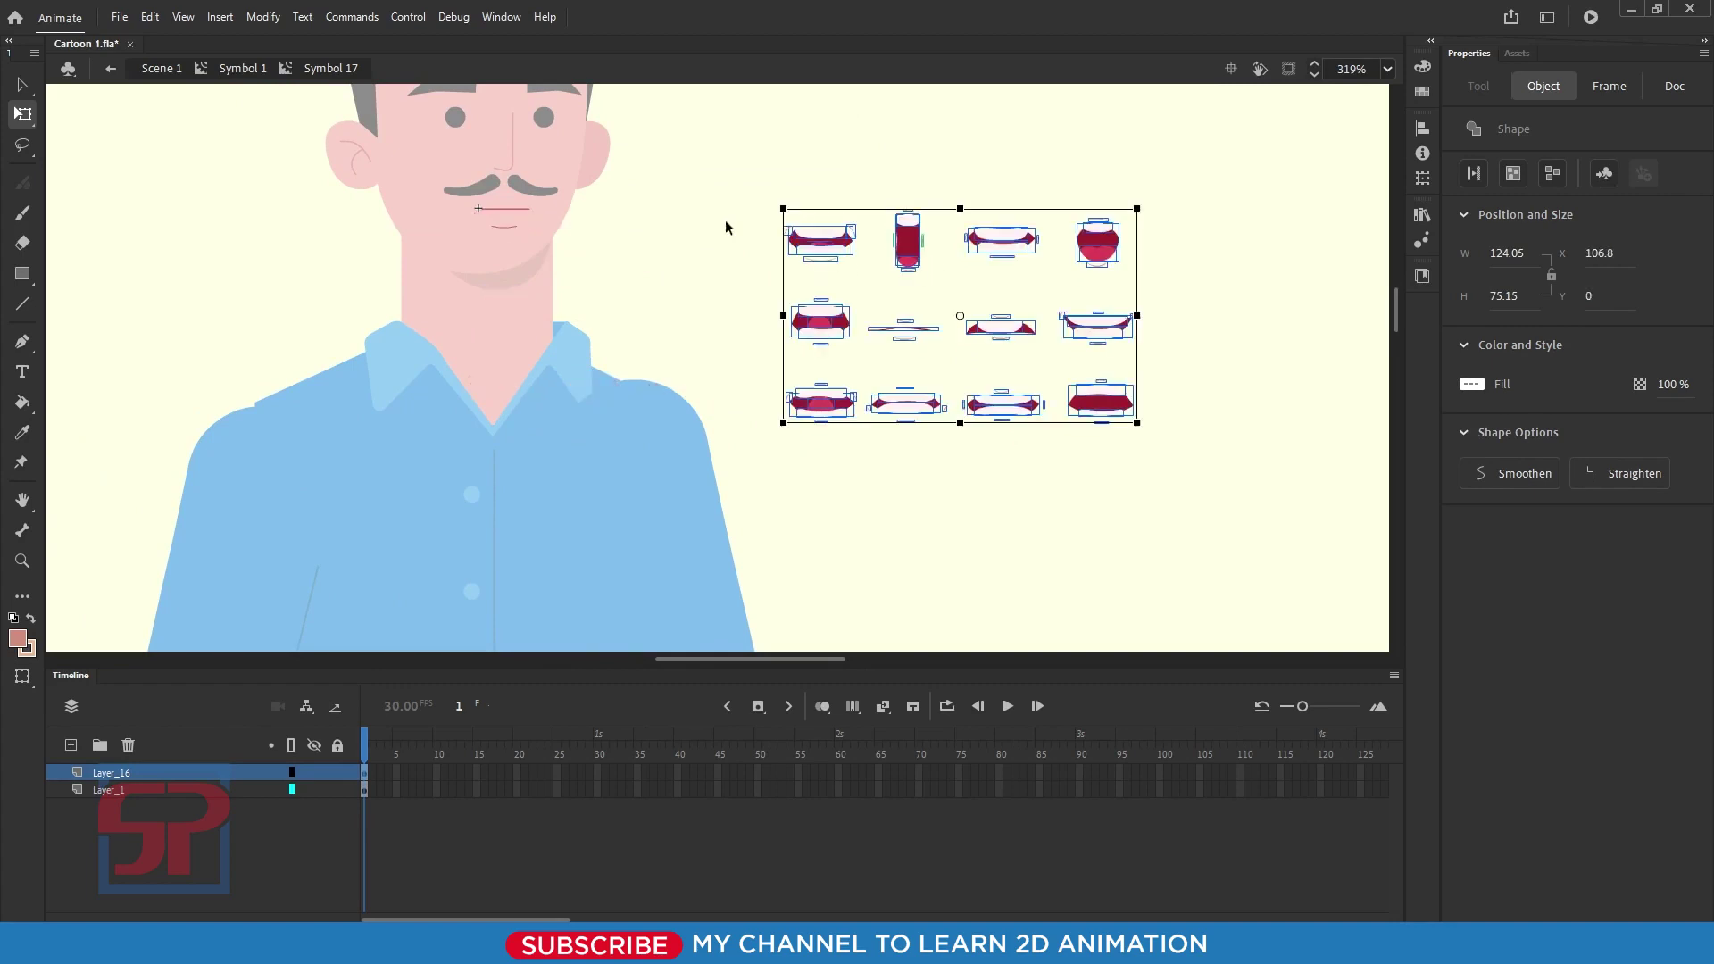
pyautogui.click(670, 217)
pyautogui.click(512, 209)
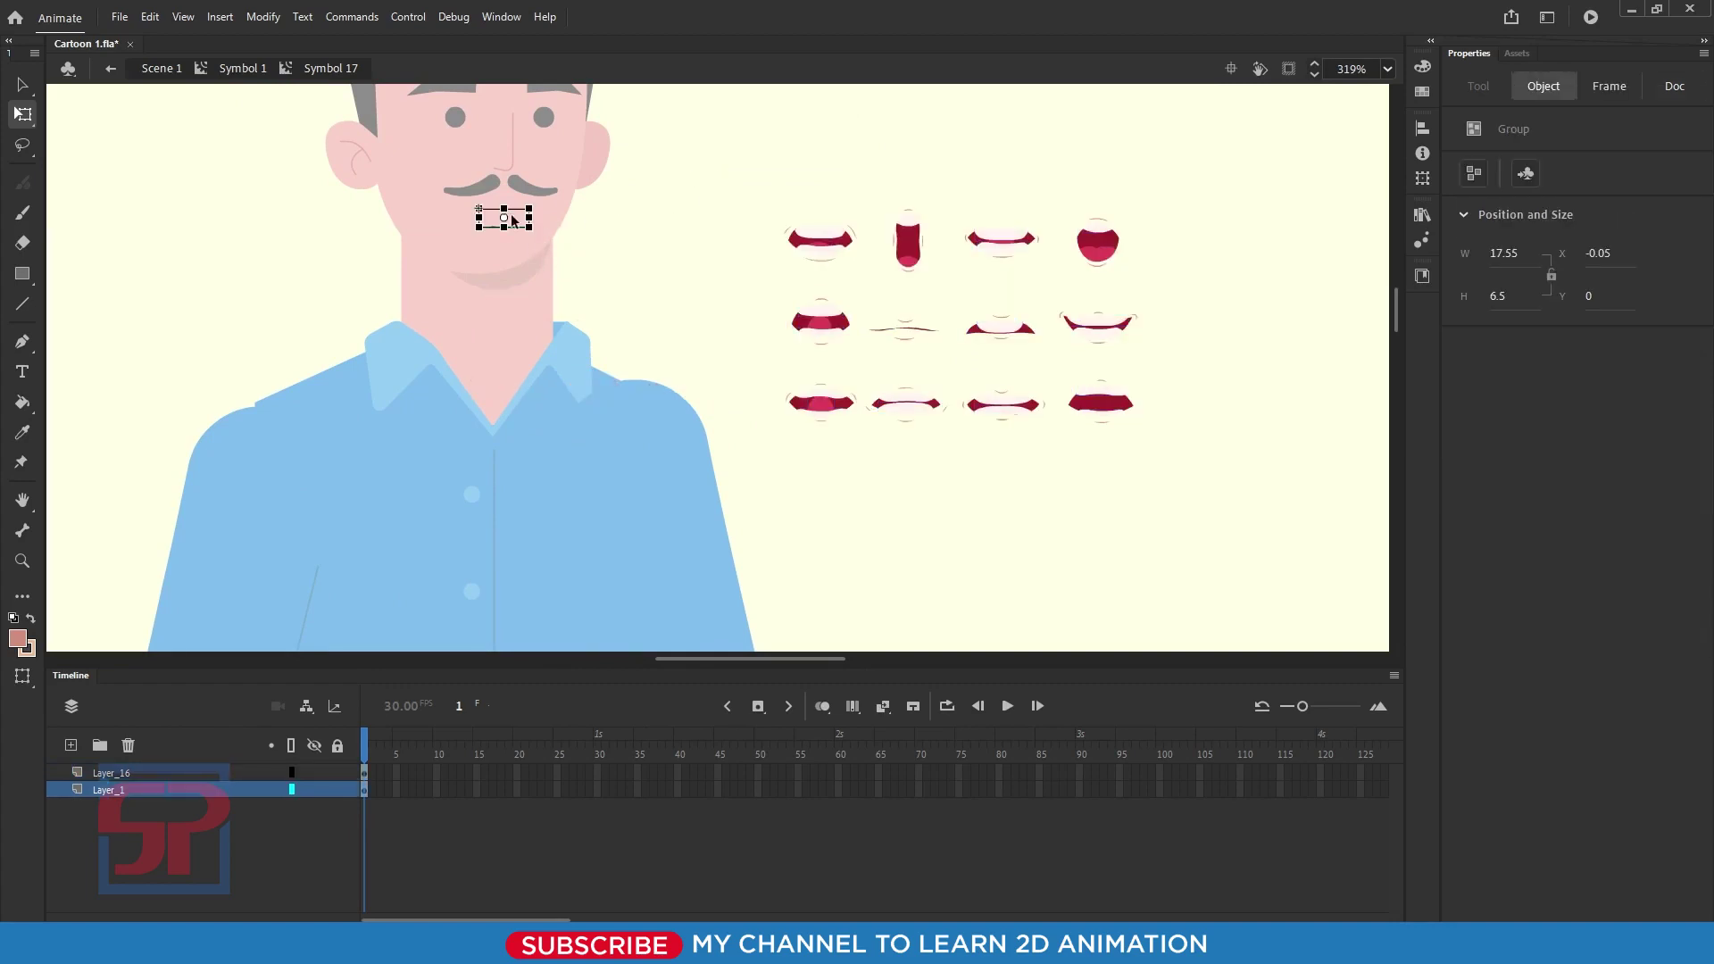
pyautogui.click(127, 747)
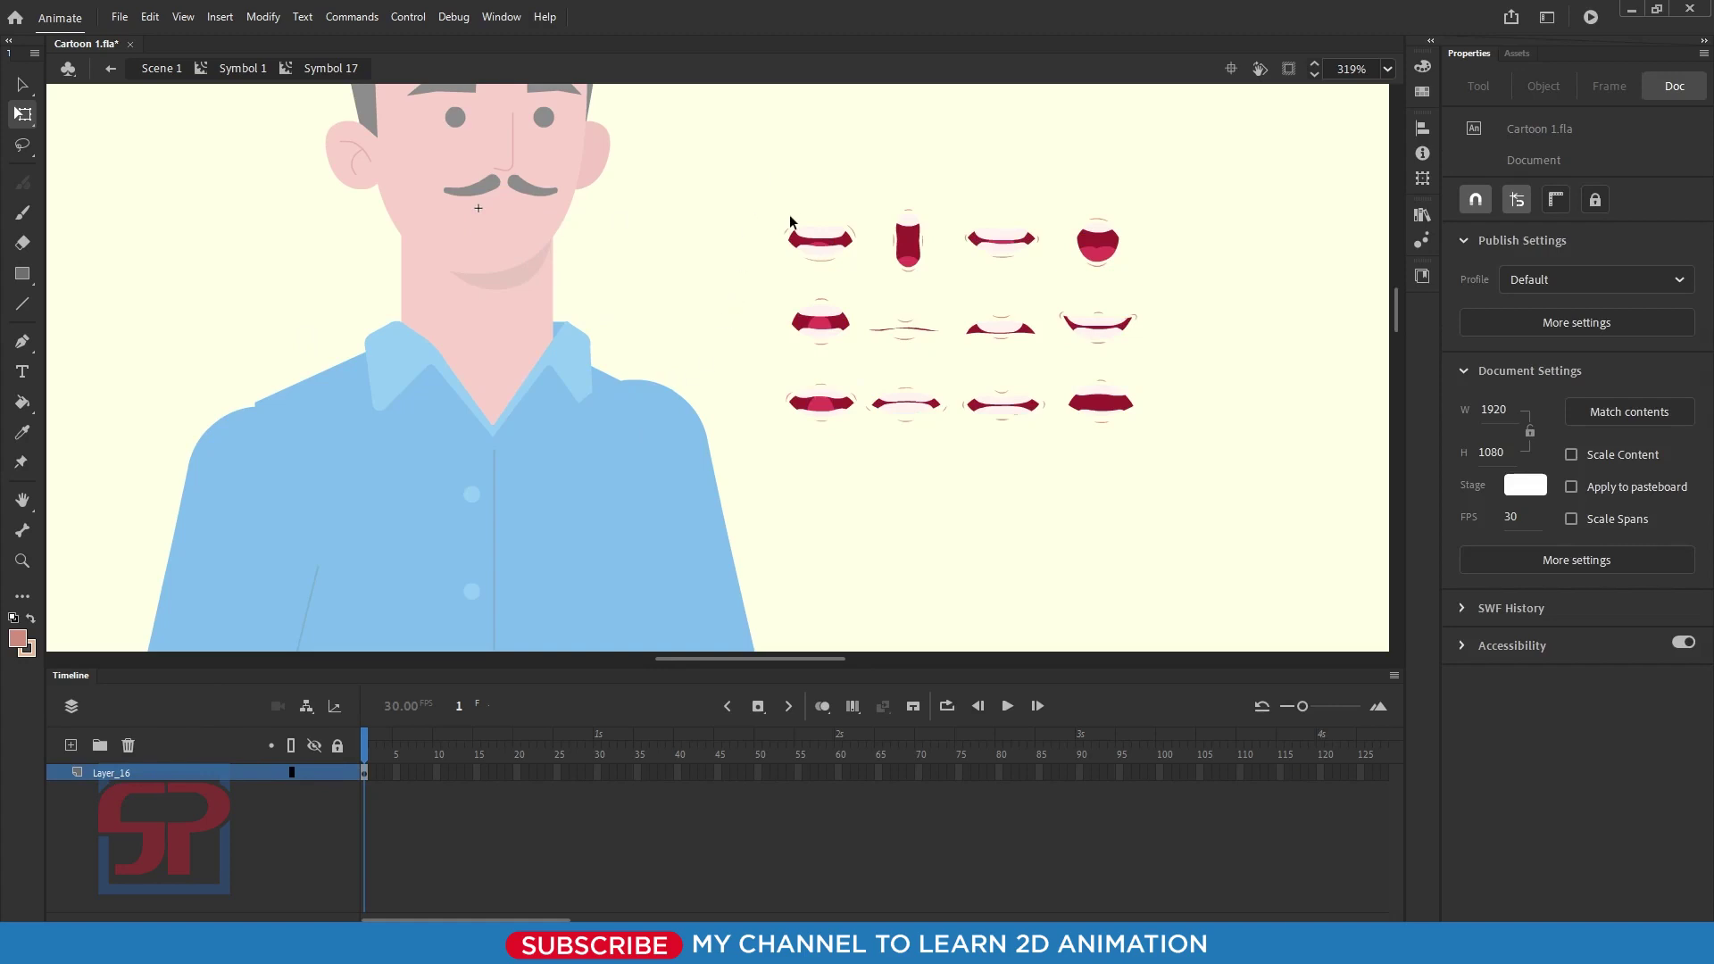
# Step: Select all twelve mouth shapes and drag them below the chin onto the shirt
pyautogui.click(819, 233)
pyautogui.moveTo(944, 297); pyautogui.dragTo(917, 300)
pyautogui.moveTo(762, 191); pyautogui.dragTo(1165, 541)
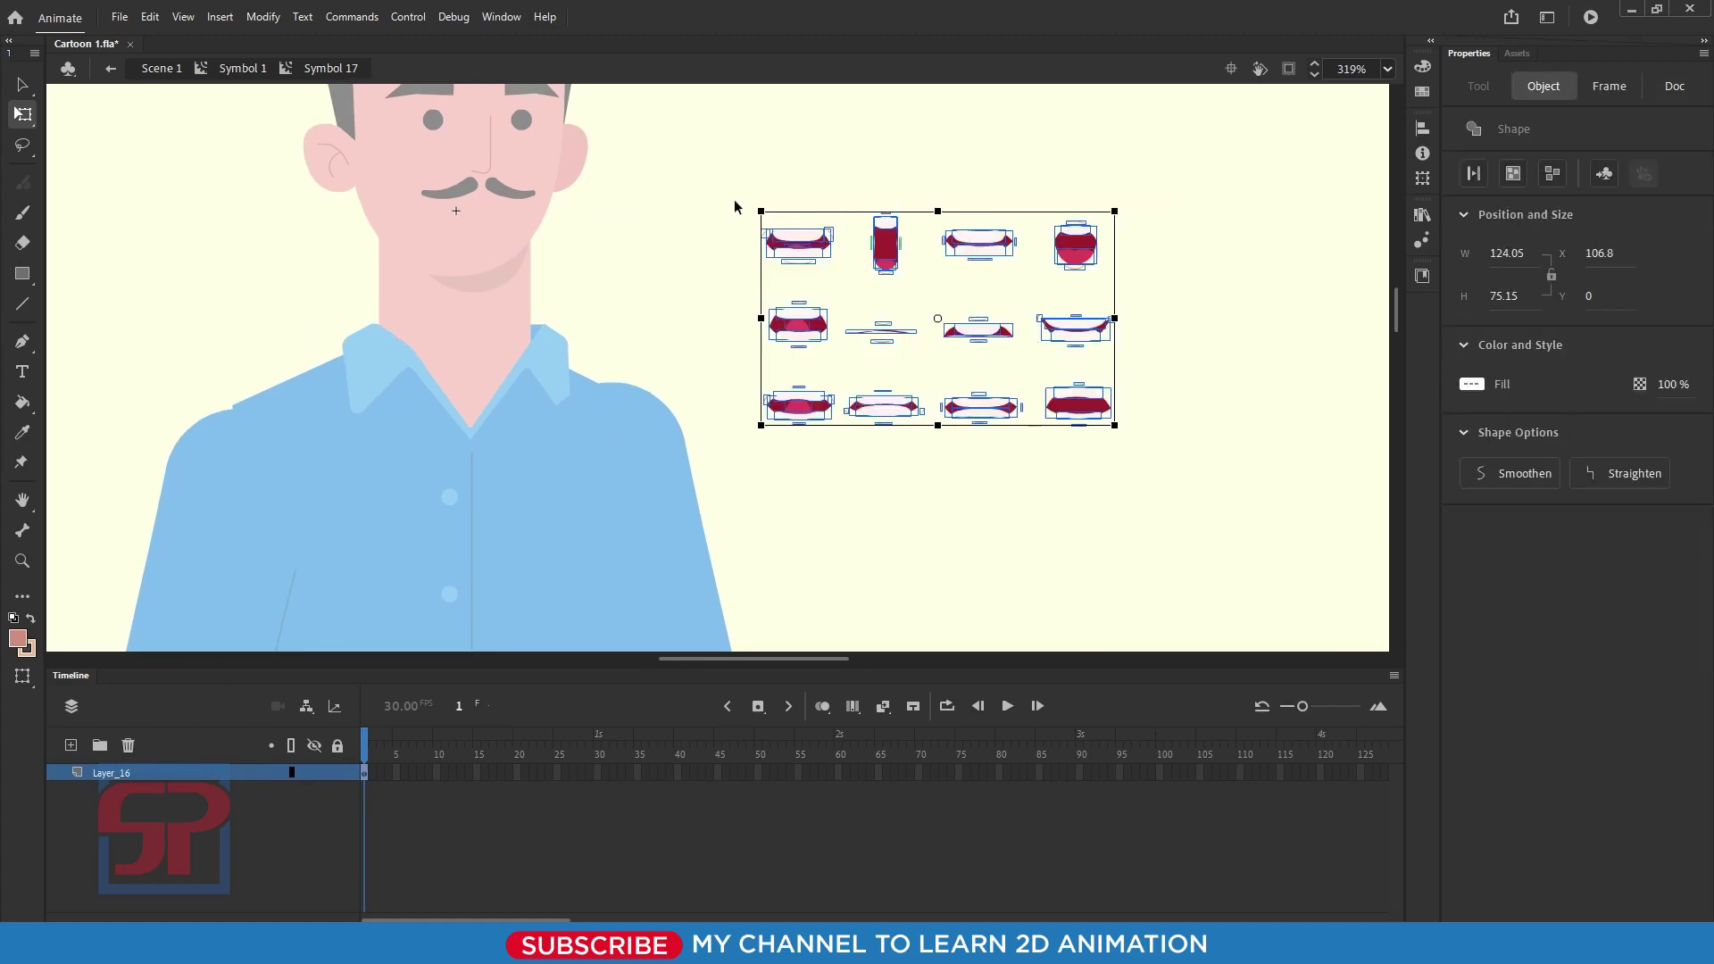
pyautogui.moveTo(717, 159); pyautogui.dragTo(1177, 500)
pyautogui.moveTo(979, 331); pyautogui.dragTo(488, 510)
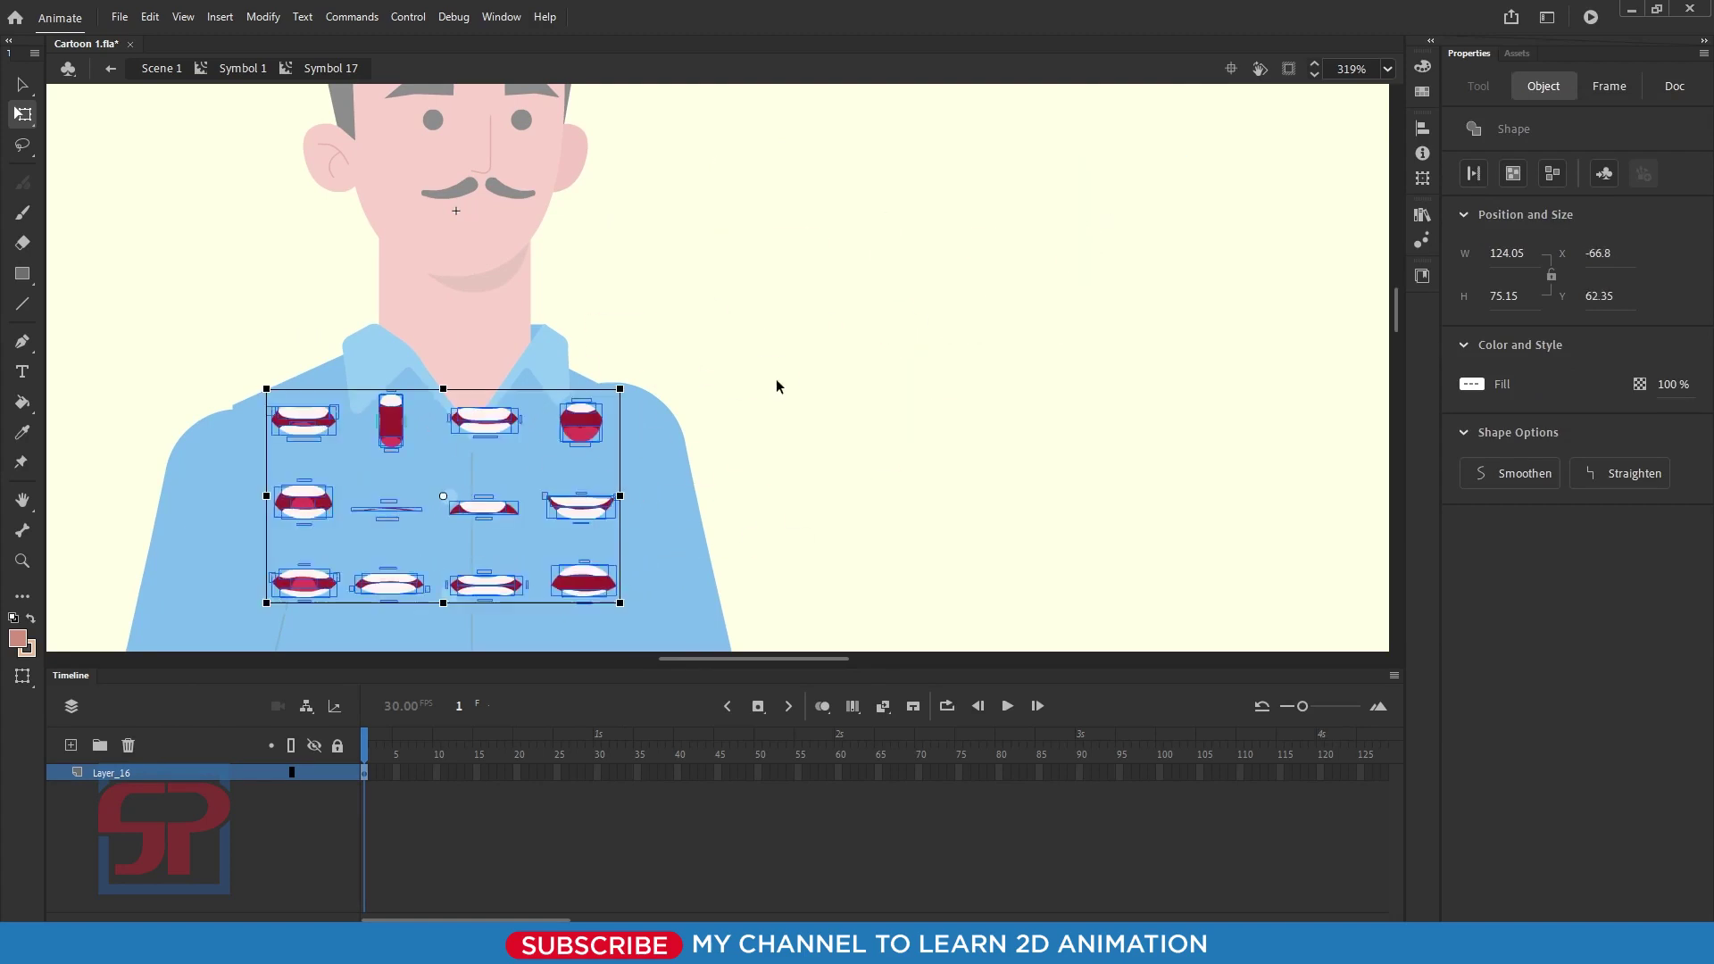
pyautogui.moveTo(685, 462); pyautogui.dragTo(779, 378)
pyautogui.moveTo(205, 234); pyautogui.dragTo(964, 651)
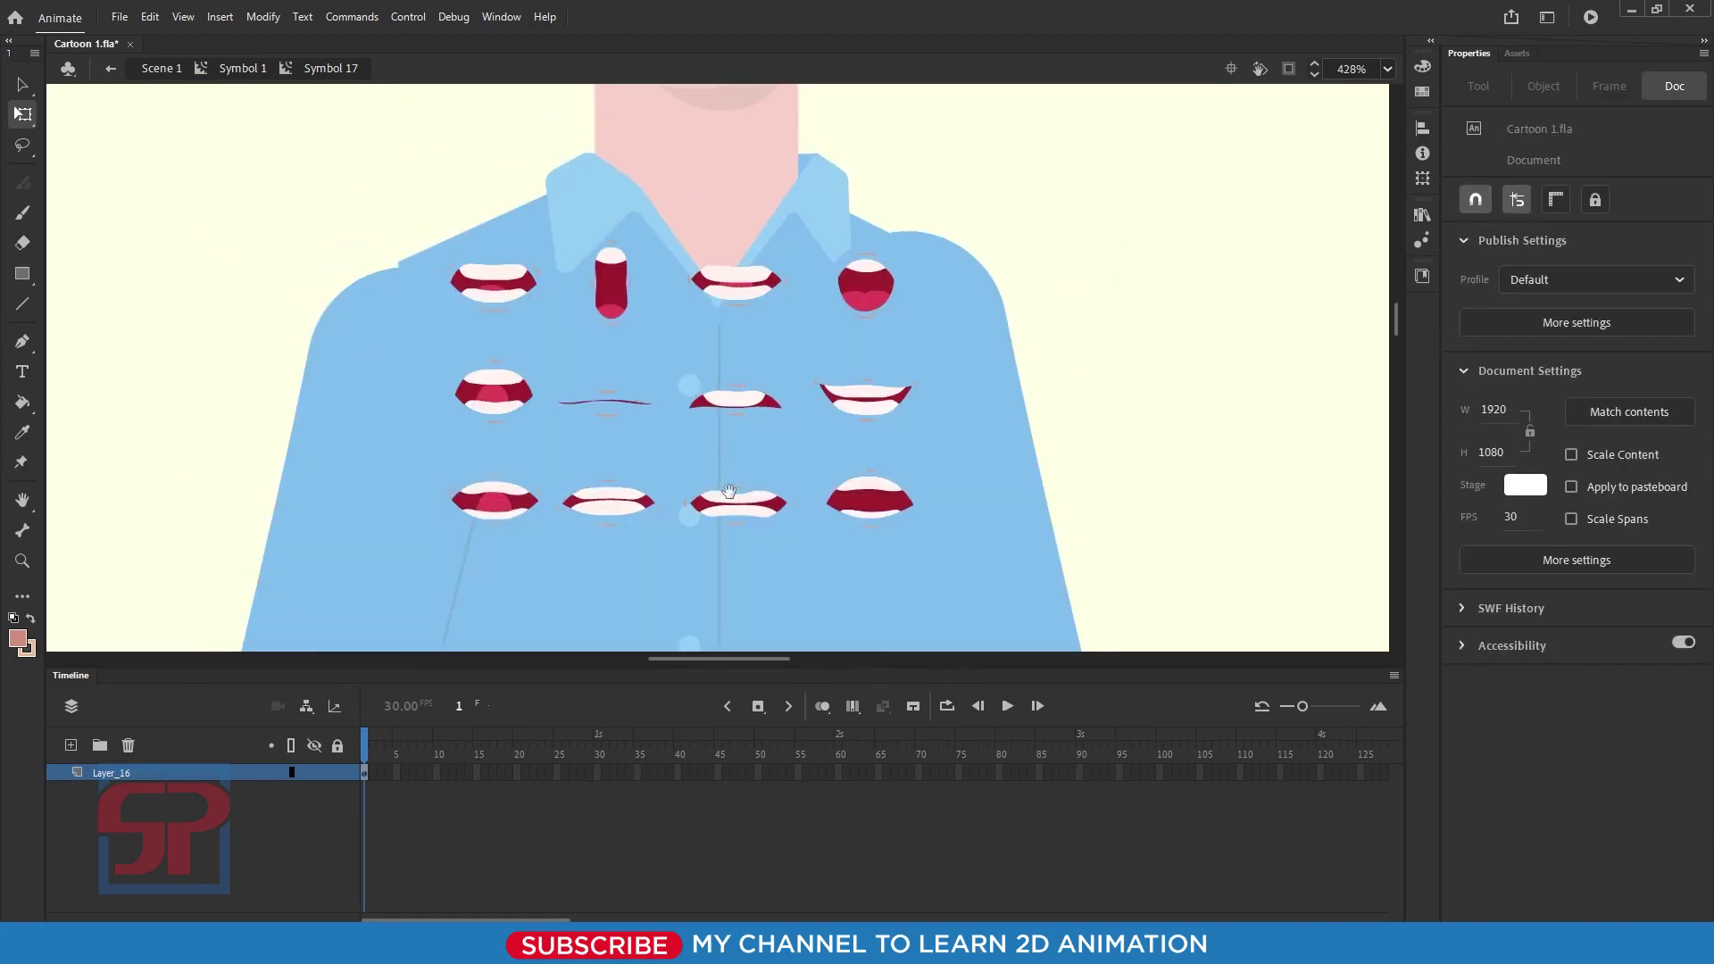
# Step: Convert the top-row mouth shapes into individual Movie Clip symbols
pyautogui.moveTo(400, 211); pyautogui.dragTo(560, 340)
pyautogui.rightClick(495, 279)
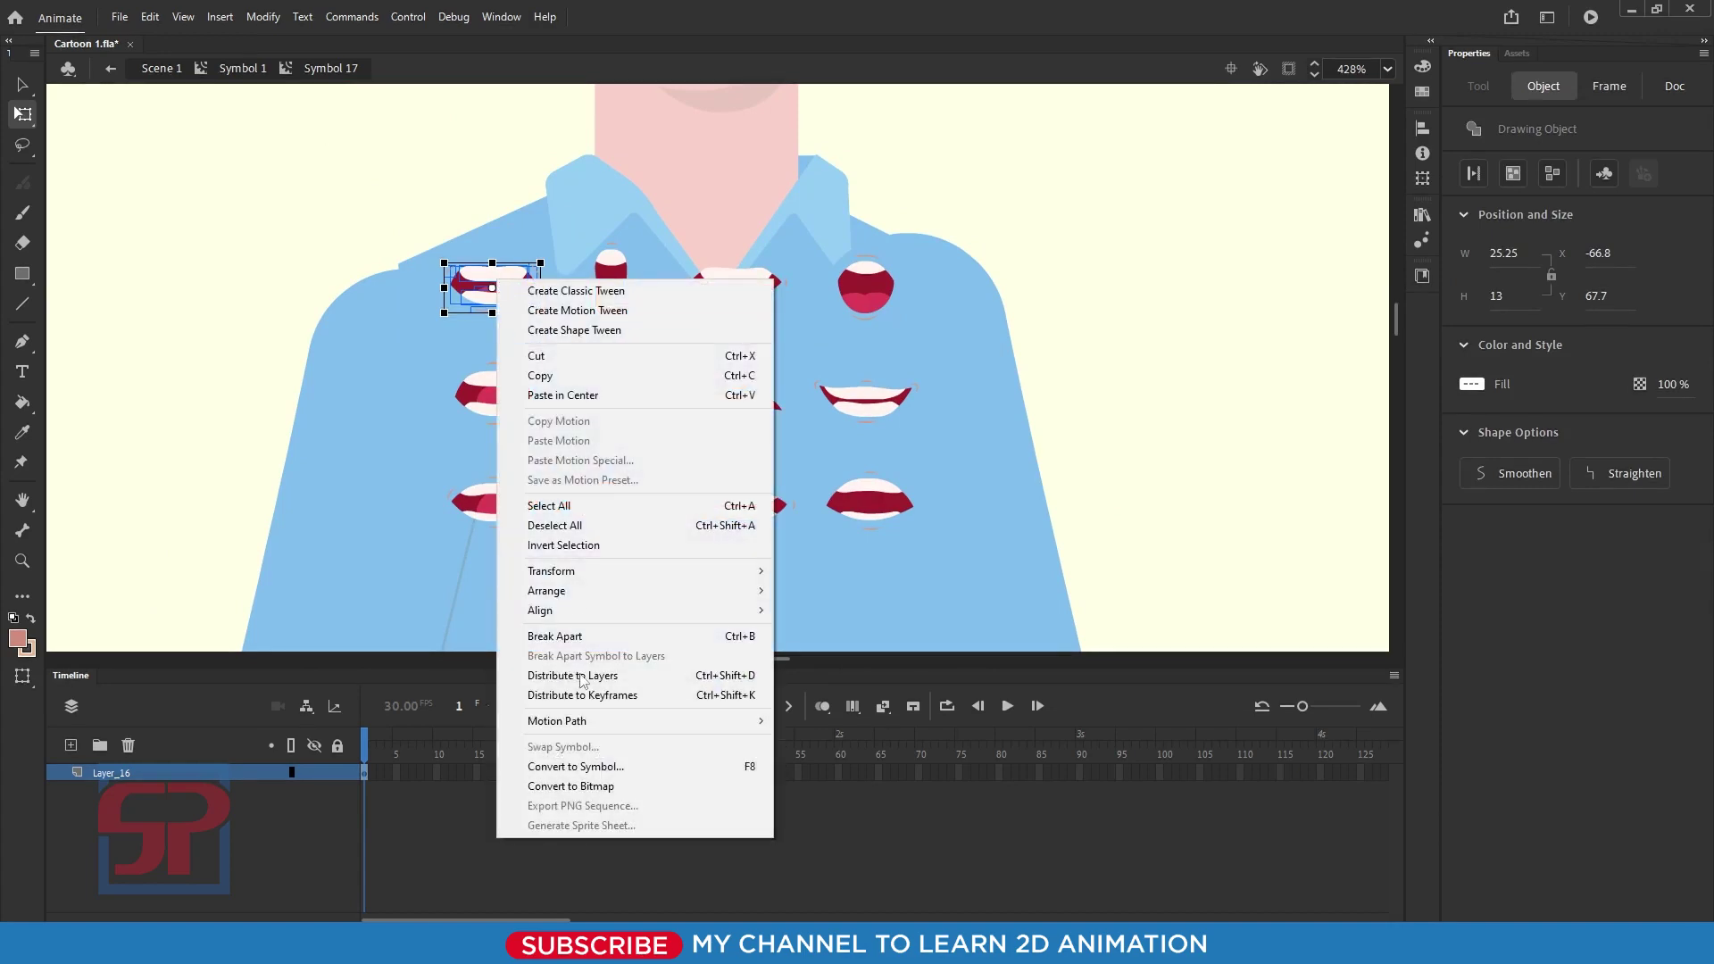
pyautogui.click(606, 768)
pyautogui.click(986, 166)
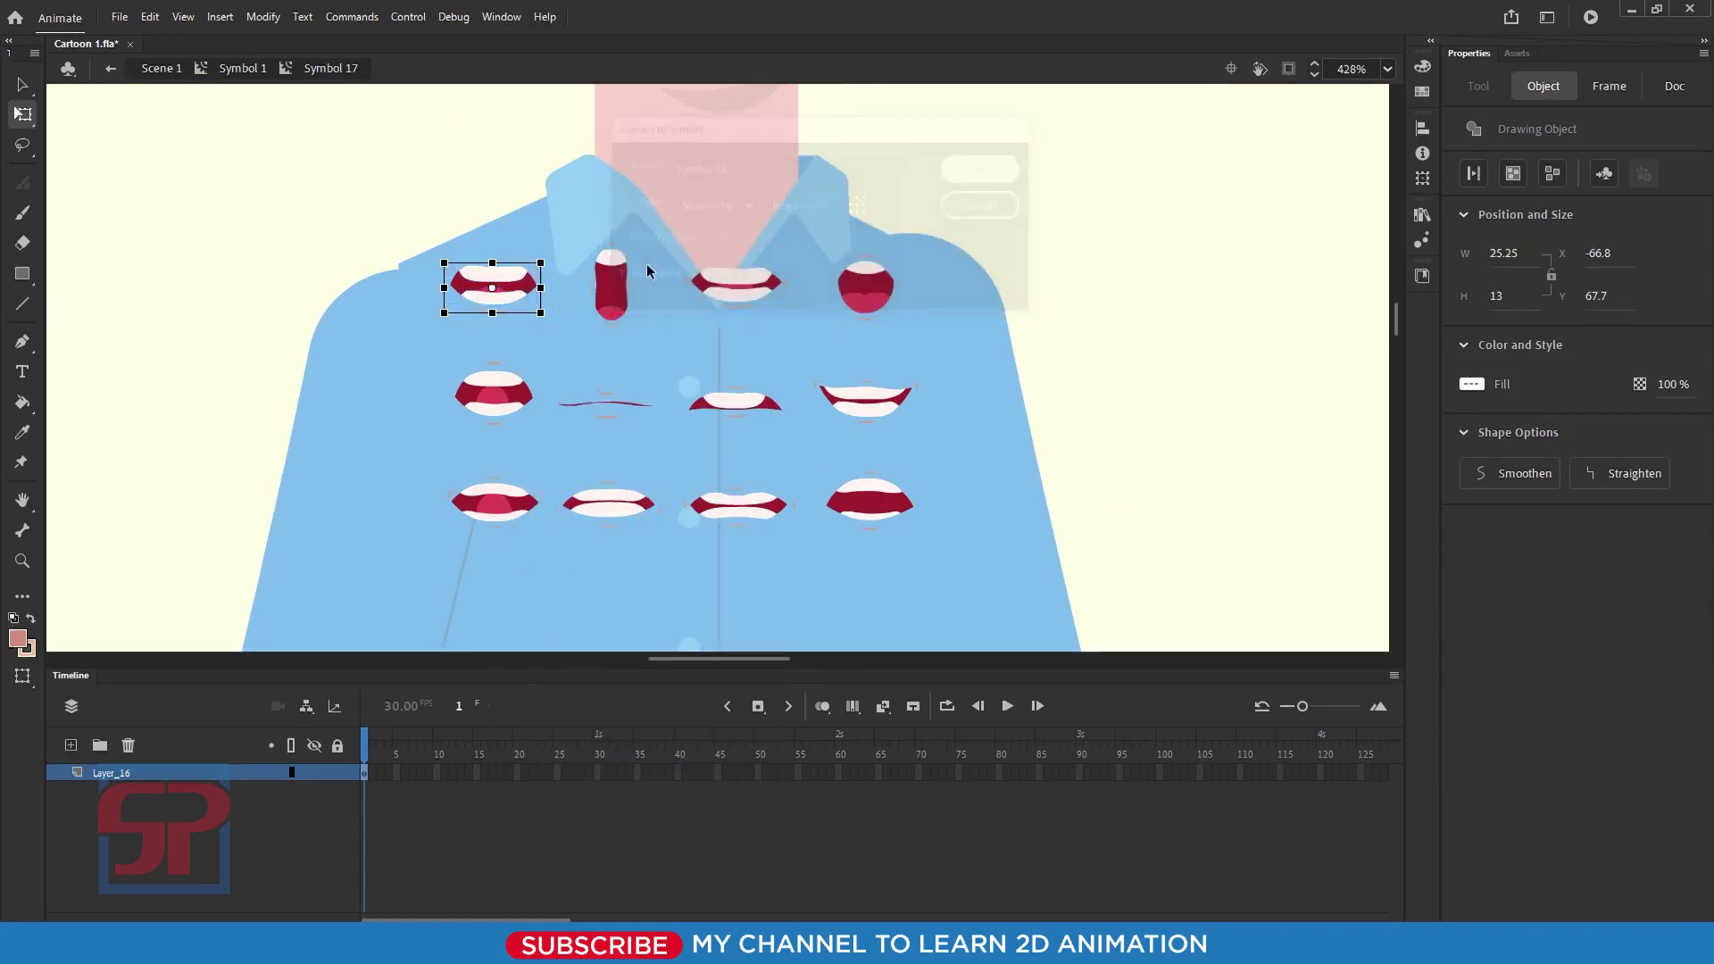
pyautogui.moveTo(613, 313); pyautogui.dragTo(659, 362)
pyautogui.rightClick(618, 269)
pyautogui.click(678, 757)
pyautogui.click(986, 166)
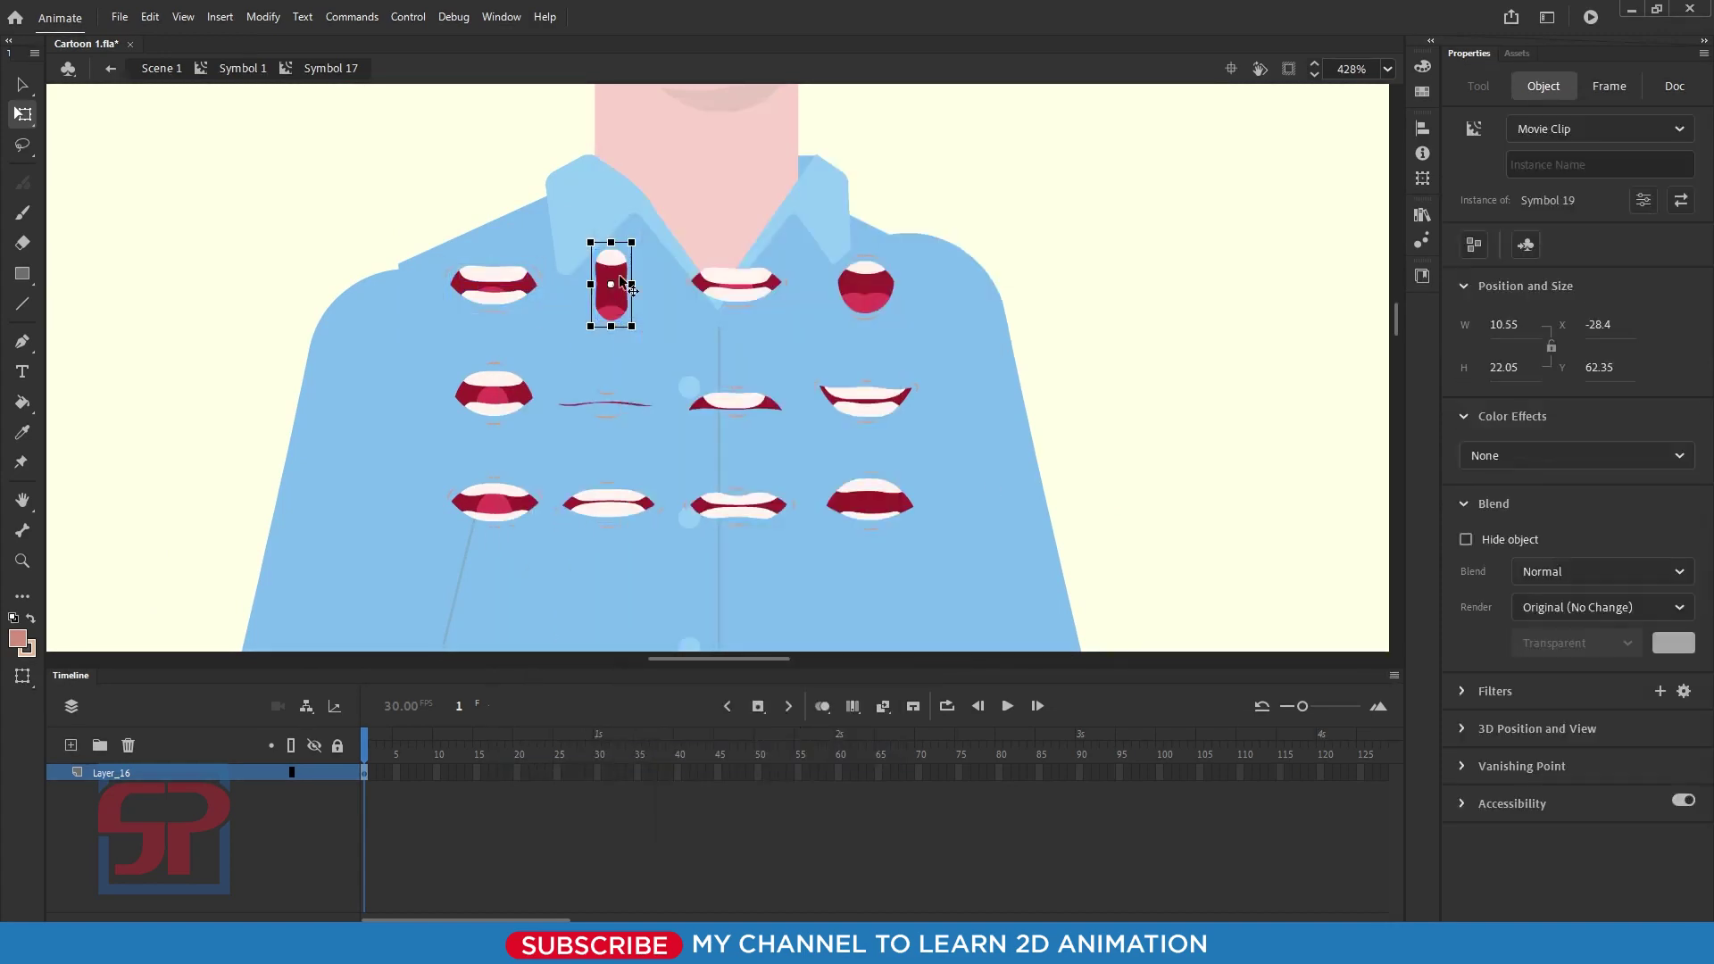
pyautogui.rightClick(746, 284)
pyautogui.click(865, 771)
pyautogui.moveTo(816, 223); pyautogui.dragTo(939, 351)
pyautogui.click(987, 166)
pyautogui.rightClick(860, 400)
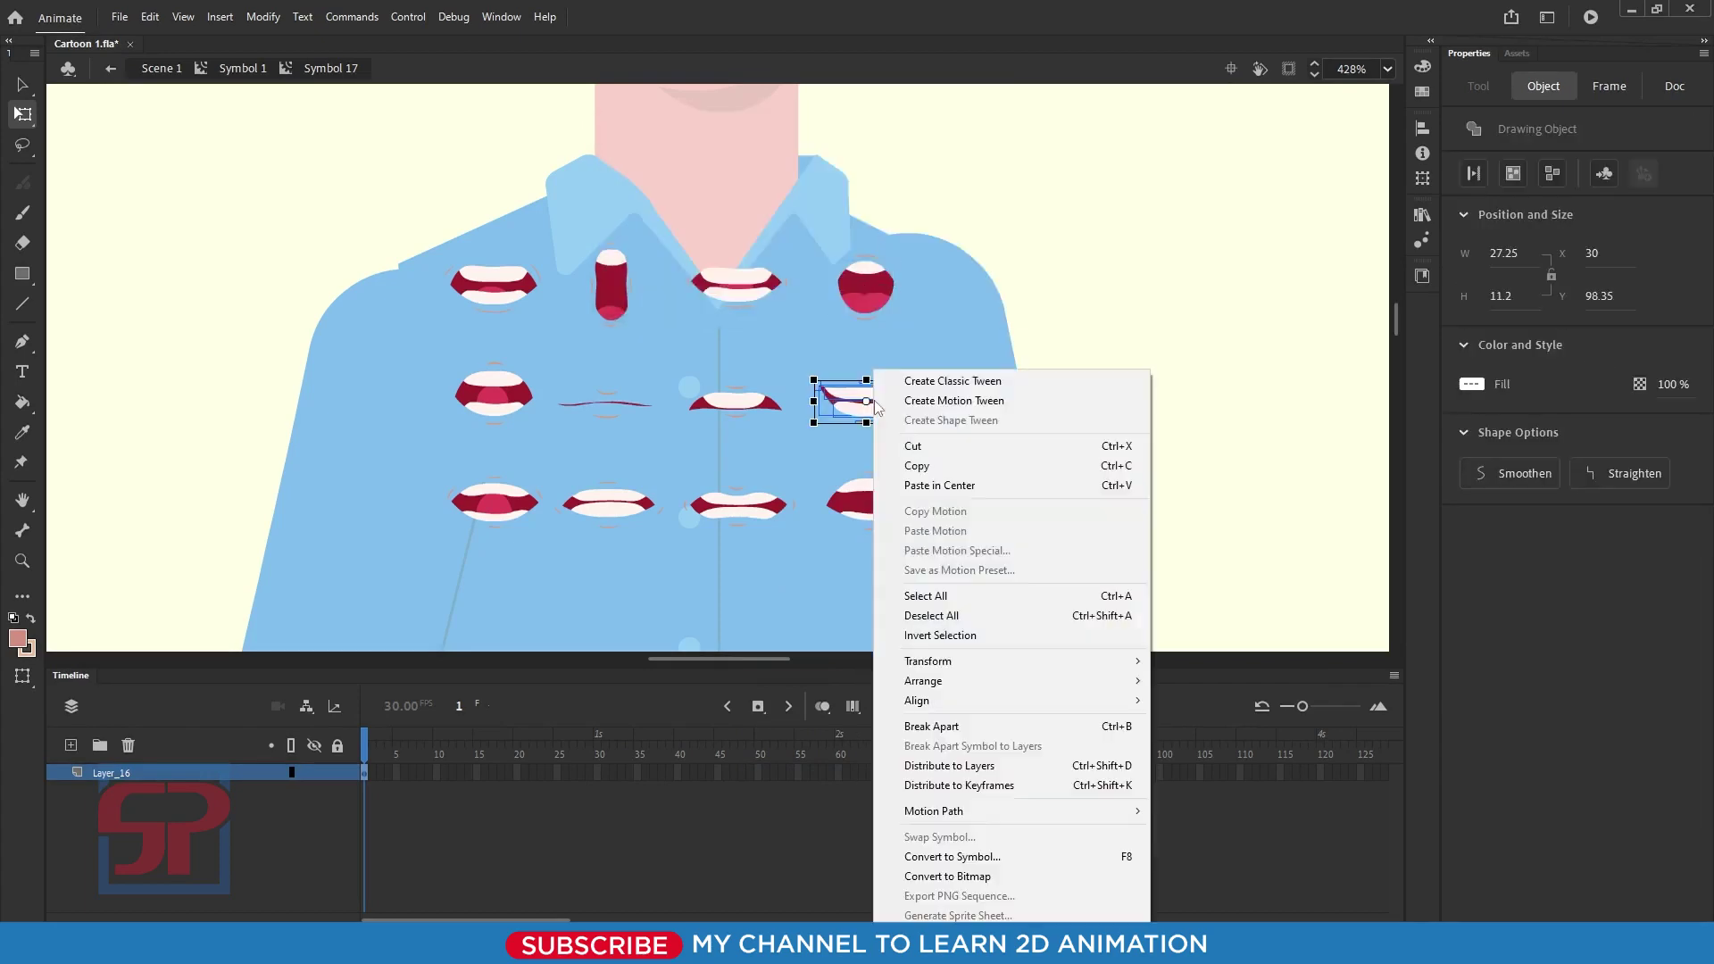
pyautogui.click(884, 858)
pyautogui.press('Return')
# Step: Convert the second-row mouth shapes into individual Movie Clip symbols
pyautogui.rightClick(862, 506)
pyautogui.click(929, 858)
pyautogui.moveTo(678, 362); pyautogui.dragTo(811, 459)
pyautogui.rightClick(753, 402)
pyautogui.click(794, 857)
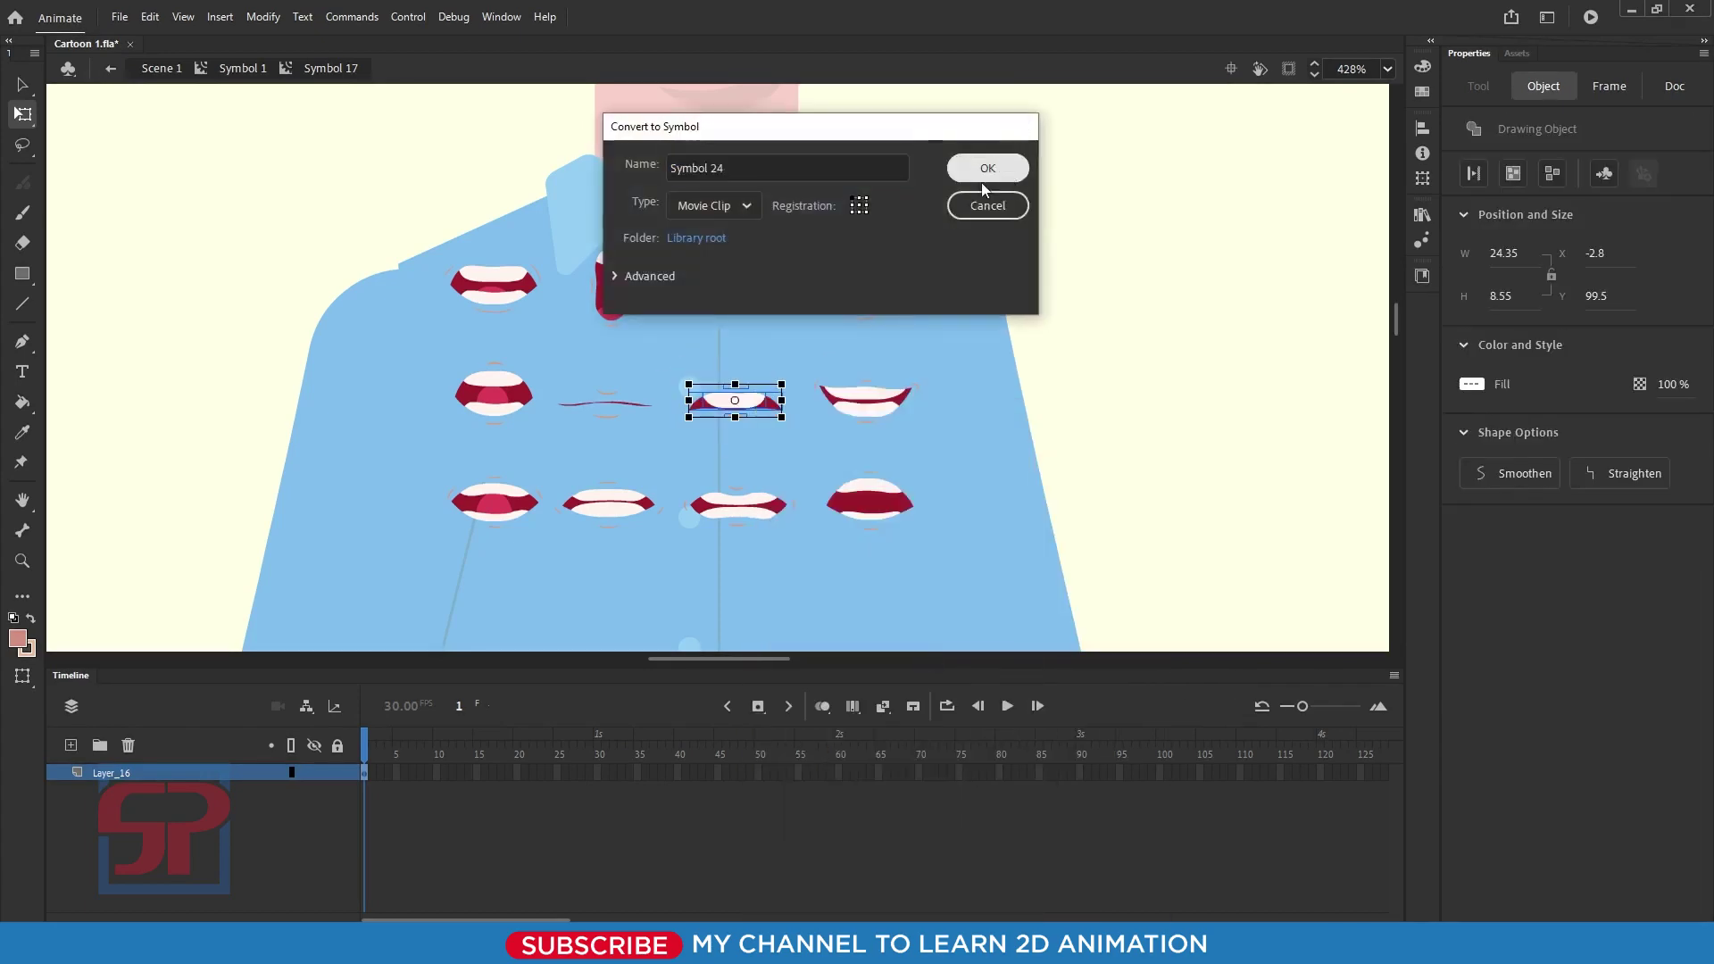
pyautogui.rightClick(620, 399)
pyautogui.click(594, 403)
pyautogui.press('F8')
pyautogui.press('Return')
pyautogui.rightClick(511, 370)
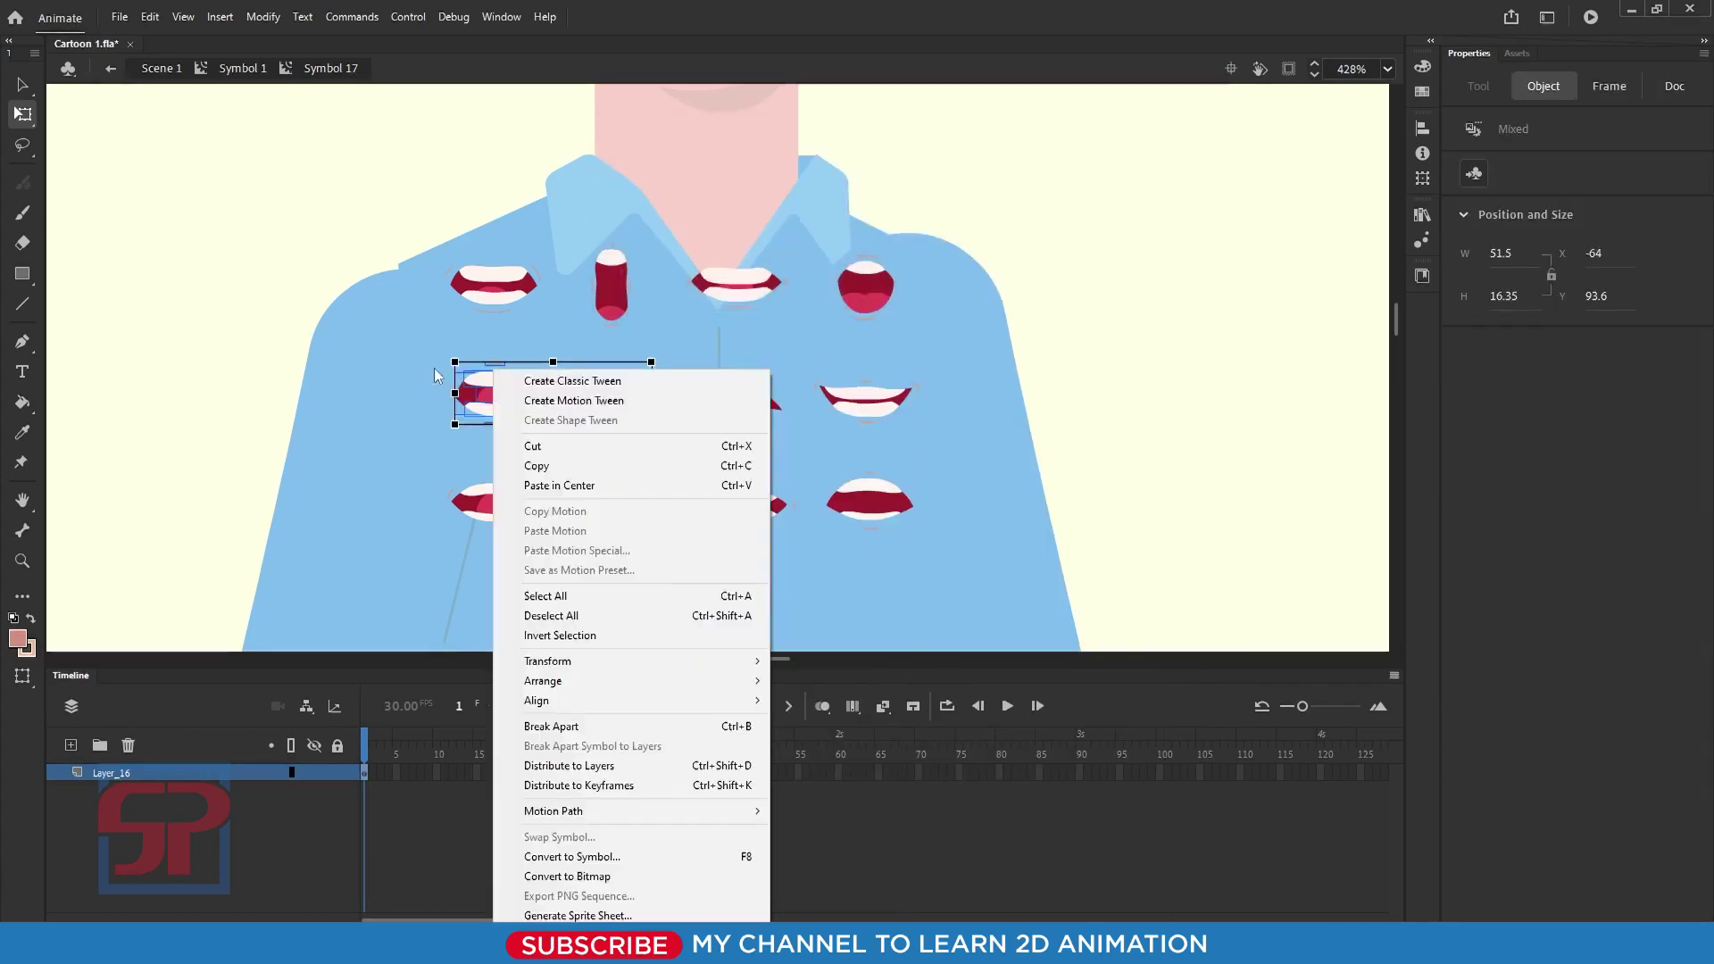
pyautogui.click(584, 856)
pyautogui.press('Return')
# Step: Convert the bottom-row mouth shapes into individual Movie Clip symbols
pyautogui.rightClick(494, 502)
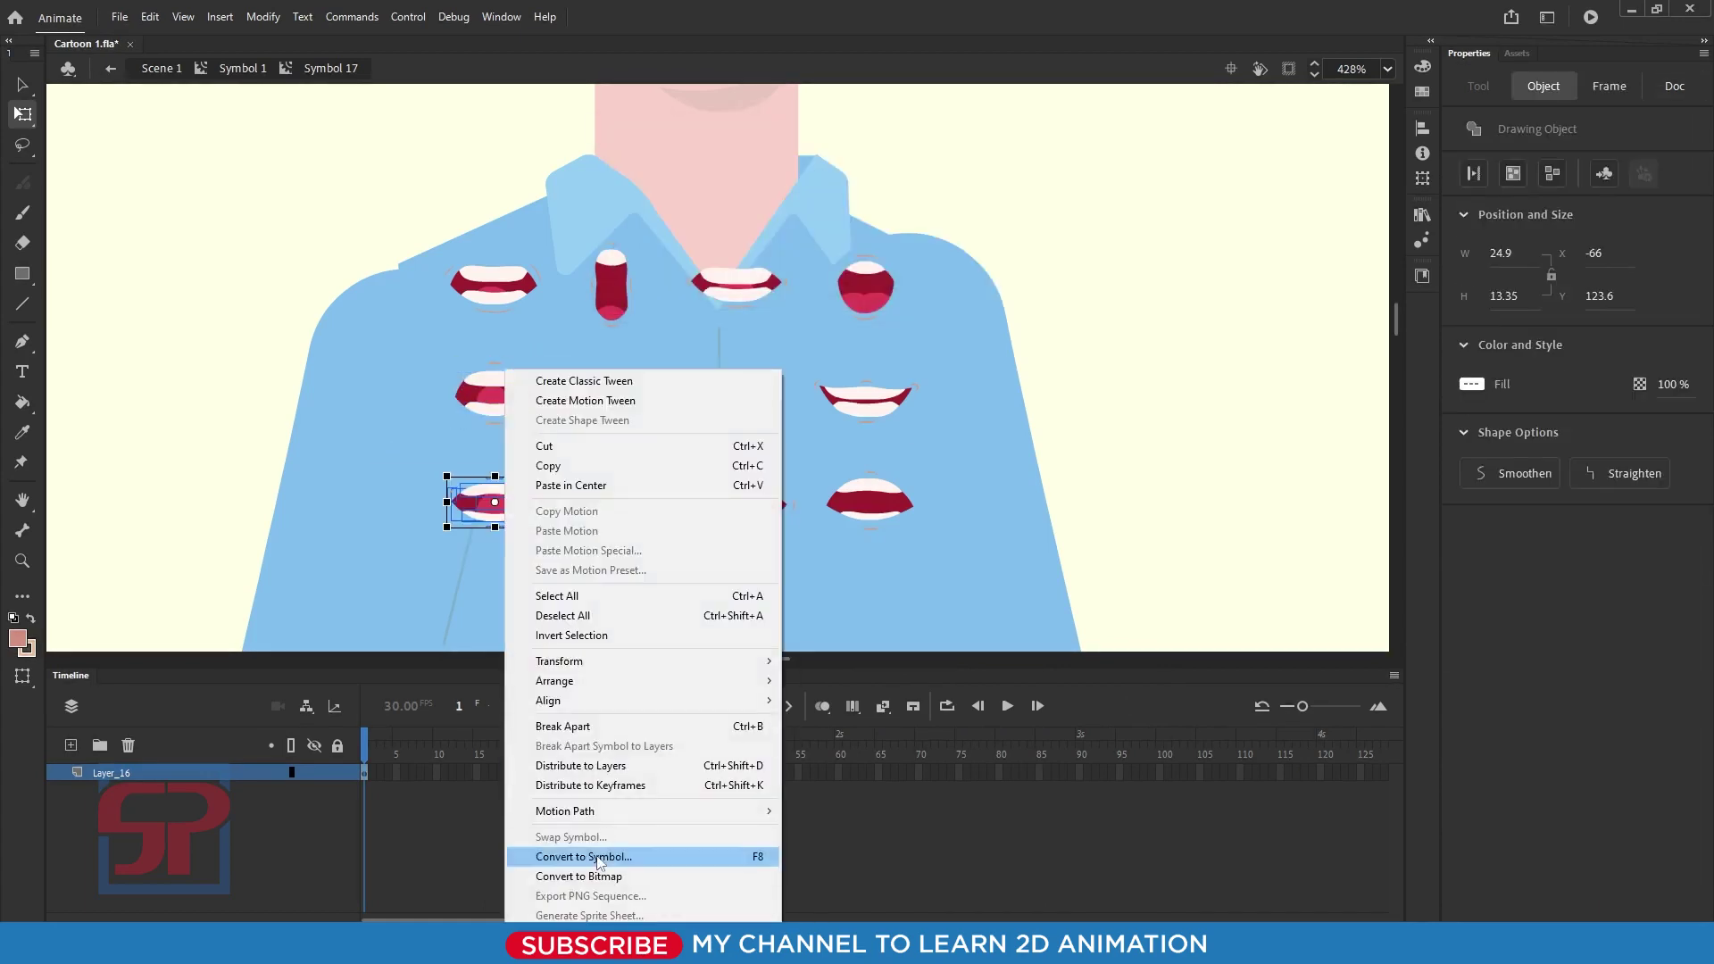
pyautogui.click(585, 856)
pyautogui.press('Return')
pyautogui.rightClick(589, 505)
pyautogui.click(679, 857)
pyautogui.press('Return')
pyautogui.click(759, 502)
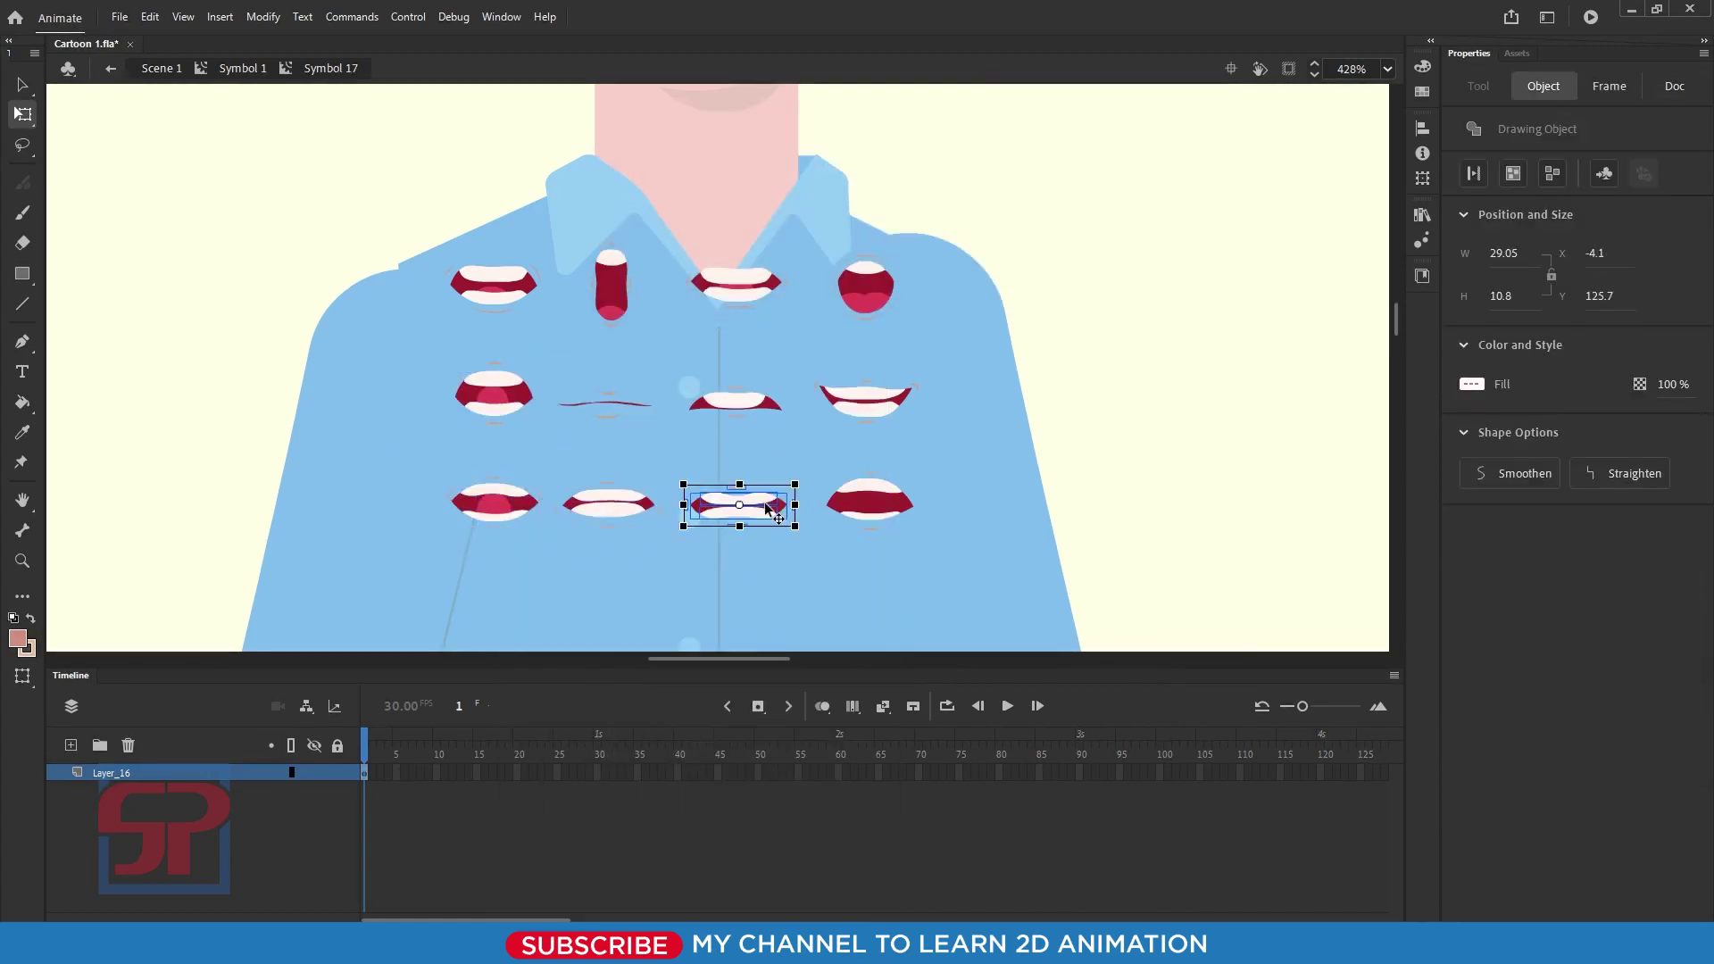
pyautogui.rightClick(765, 502)
pyautogui.click(852, 856)
pyautogui.click(973, 176)
# Step: Confirm the last Movie Clip, move all twelve mouth symbols over the face, and reselect them
pyautogui.click(679, 393)
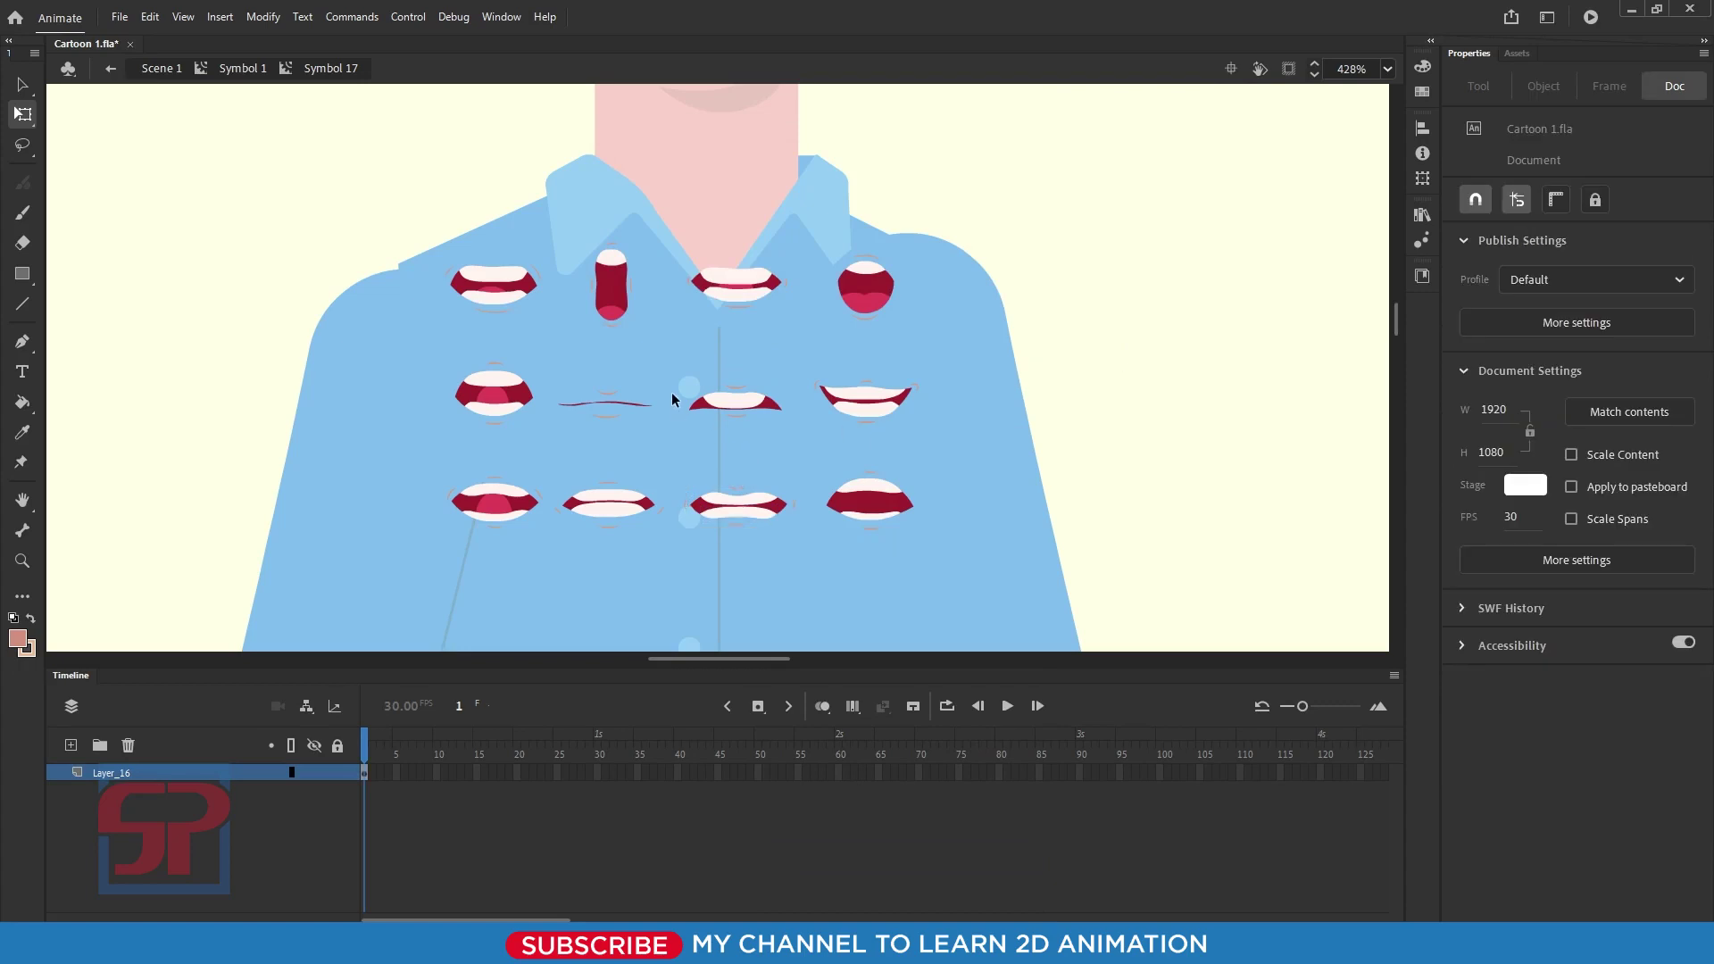
pyautogui.moveTo(723, 370)
pyautogui.mouseDown()
pyautogui.moveTo(692, 391)
pyautogui.moveTo(690, 425)
pyautogui.mouseUp()
pyautogui.moveTo(402, 297); pyautogui.dragTo(929, 620)
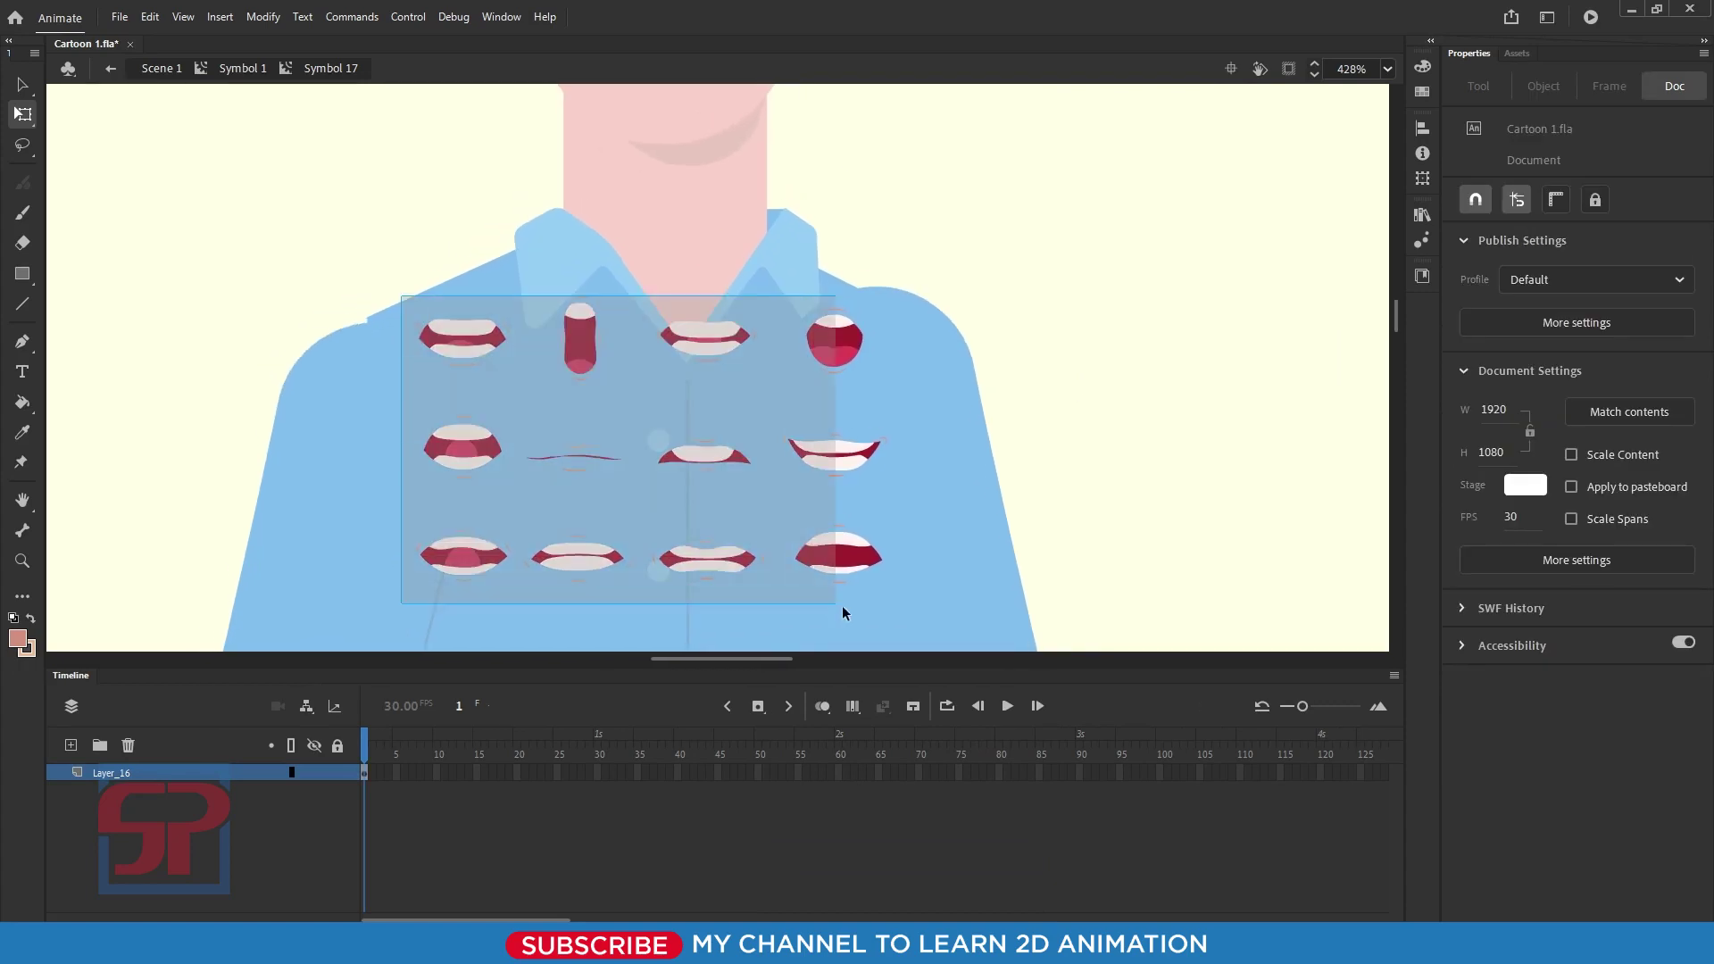
pyautogui.moveTo(705, 354); pyautogui.dragTo(837, 218)
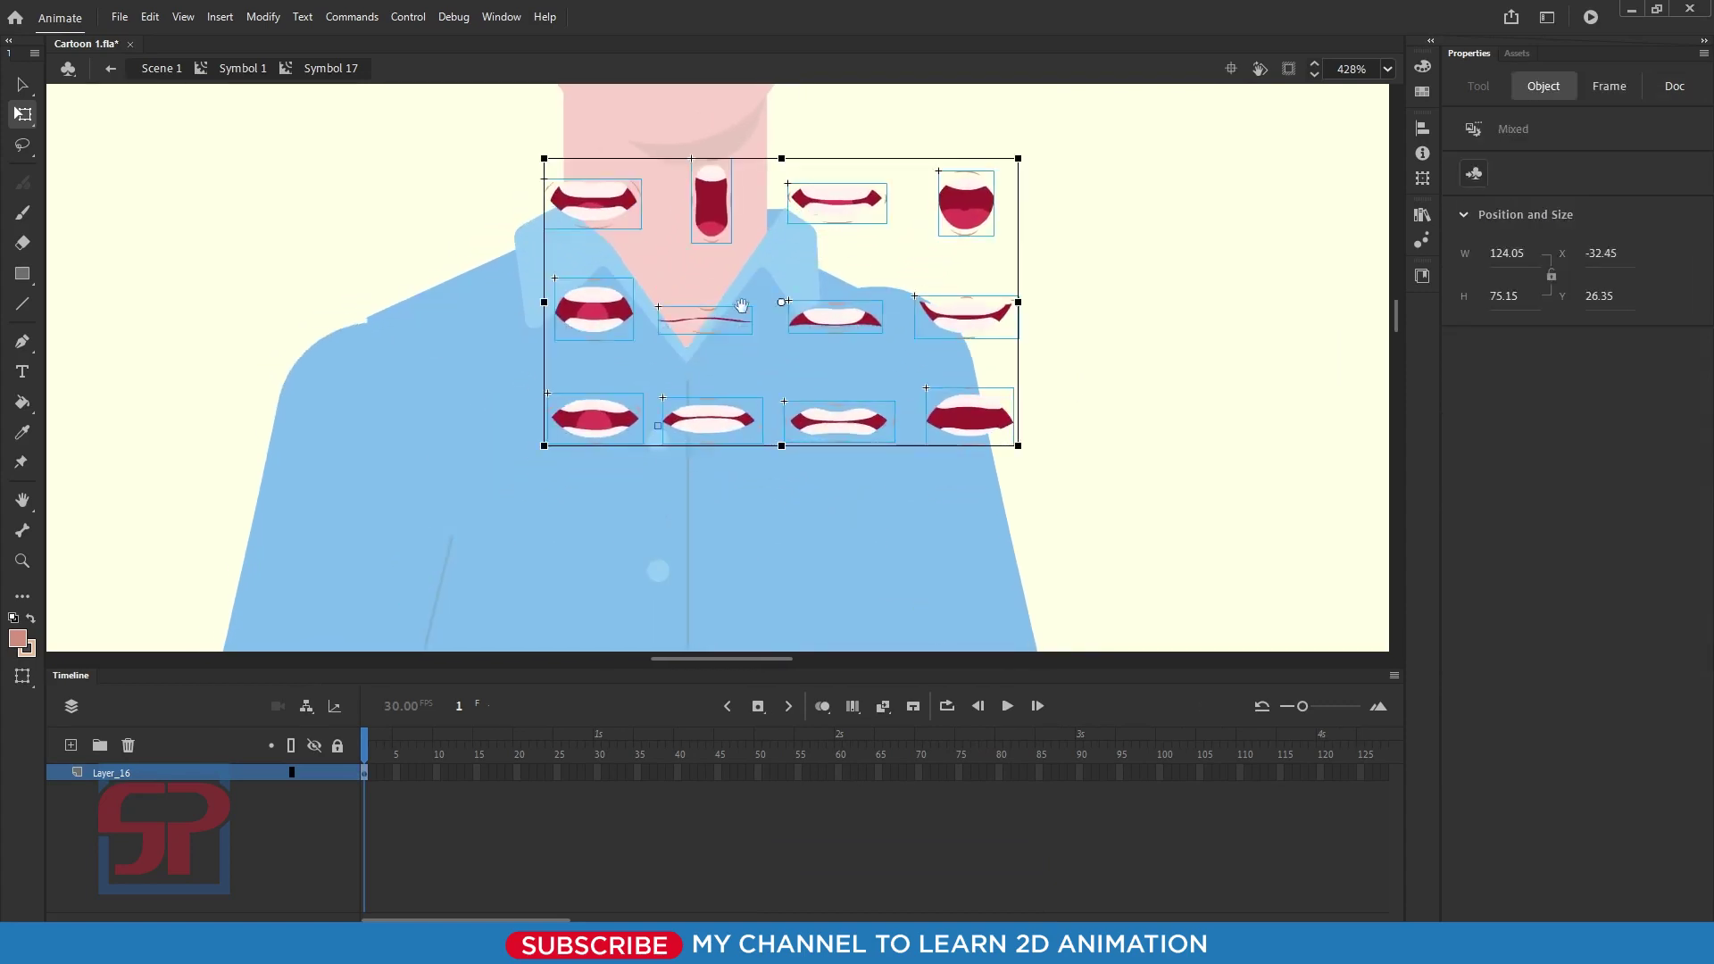
pyautogui.scroll(3, 775, 348)
pyautogui.moveTo(767, 341); pyautogui.dragTo(769, 278)
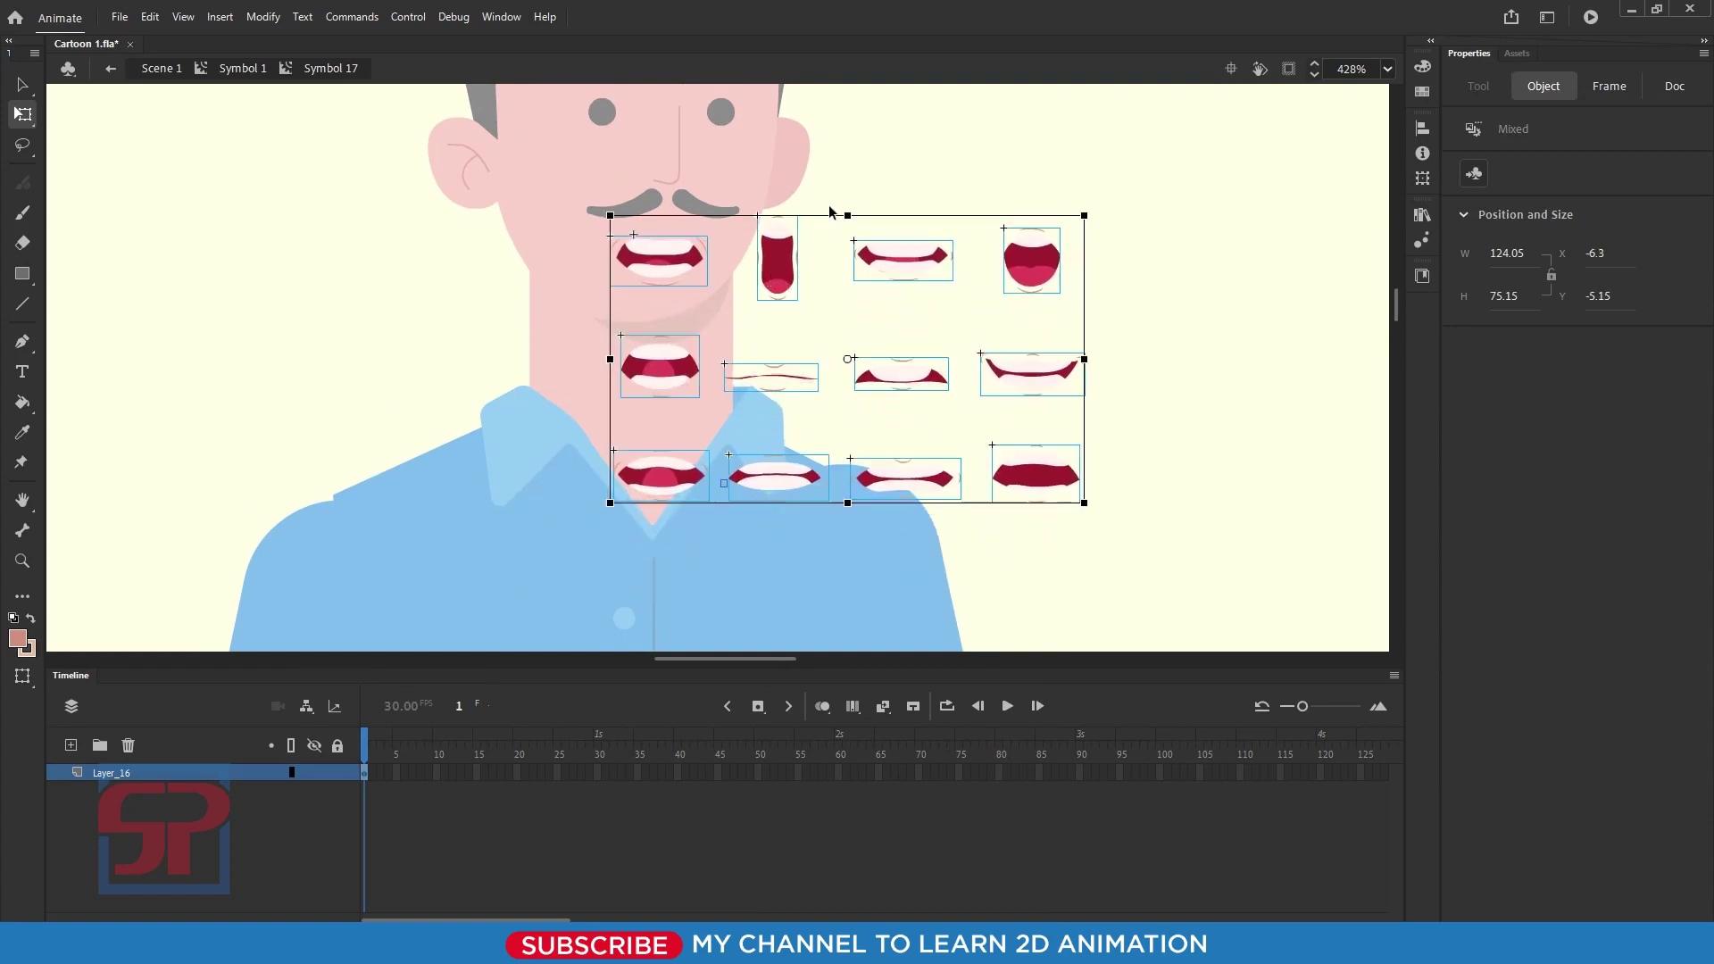
pyautogui.click(890, 190)
pyautogui.moveTo(804, 312); pyautogui.dragTo(744, 327)
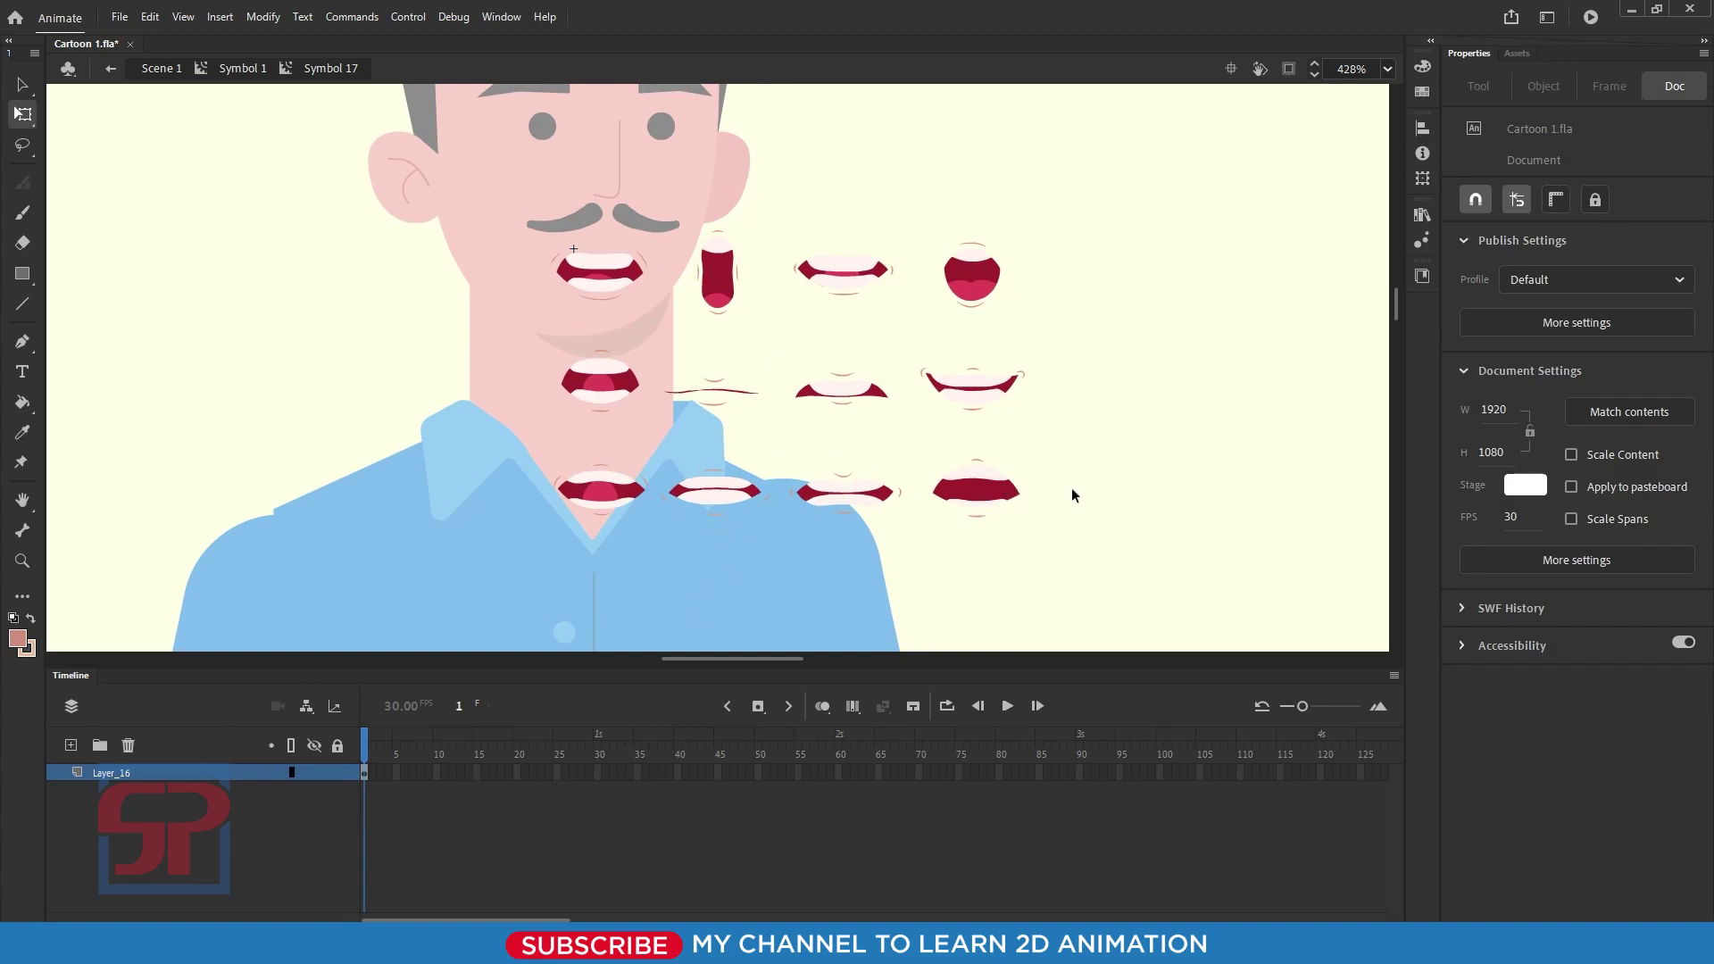
pyautogui.moveTo(1152, 575); pyautogui.dragTo(497, 199)
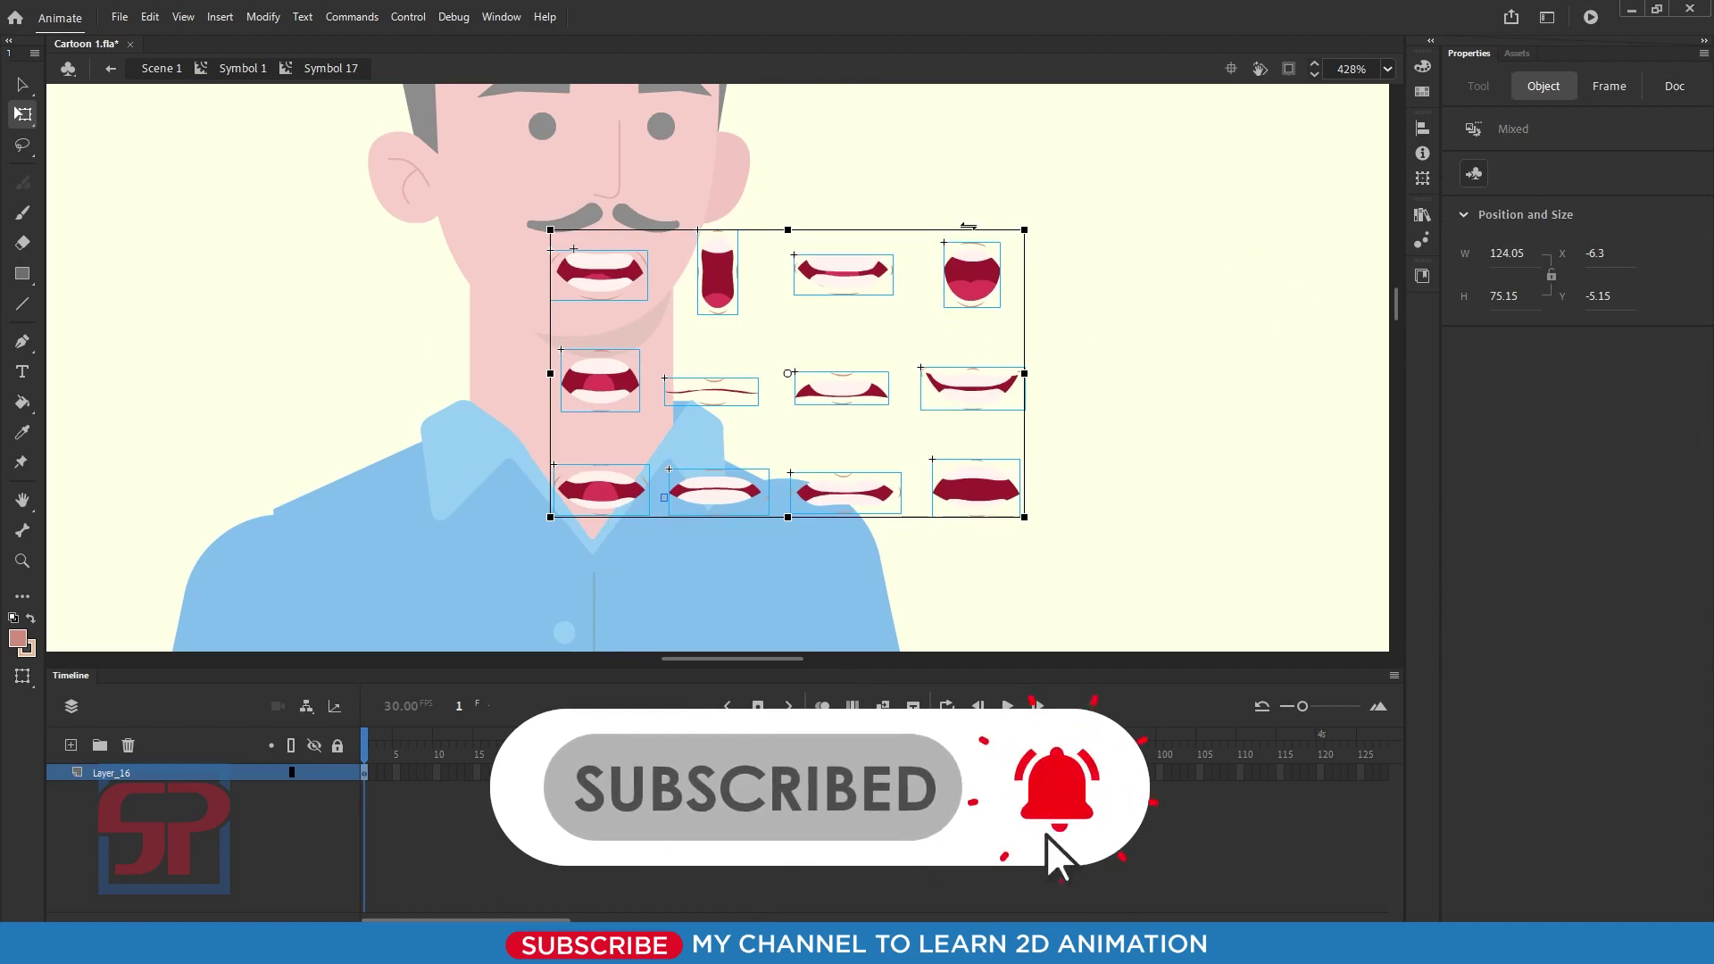
# Step: Align the mouth symbols to horizontal and vertical centre, then drag the stack under the moustache
pyautogui.click(1422, 128)
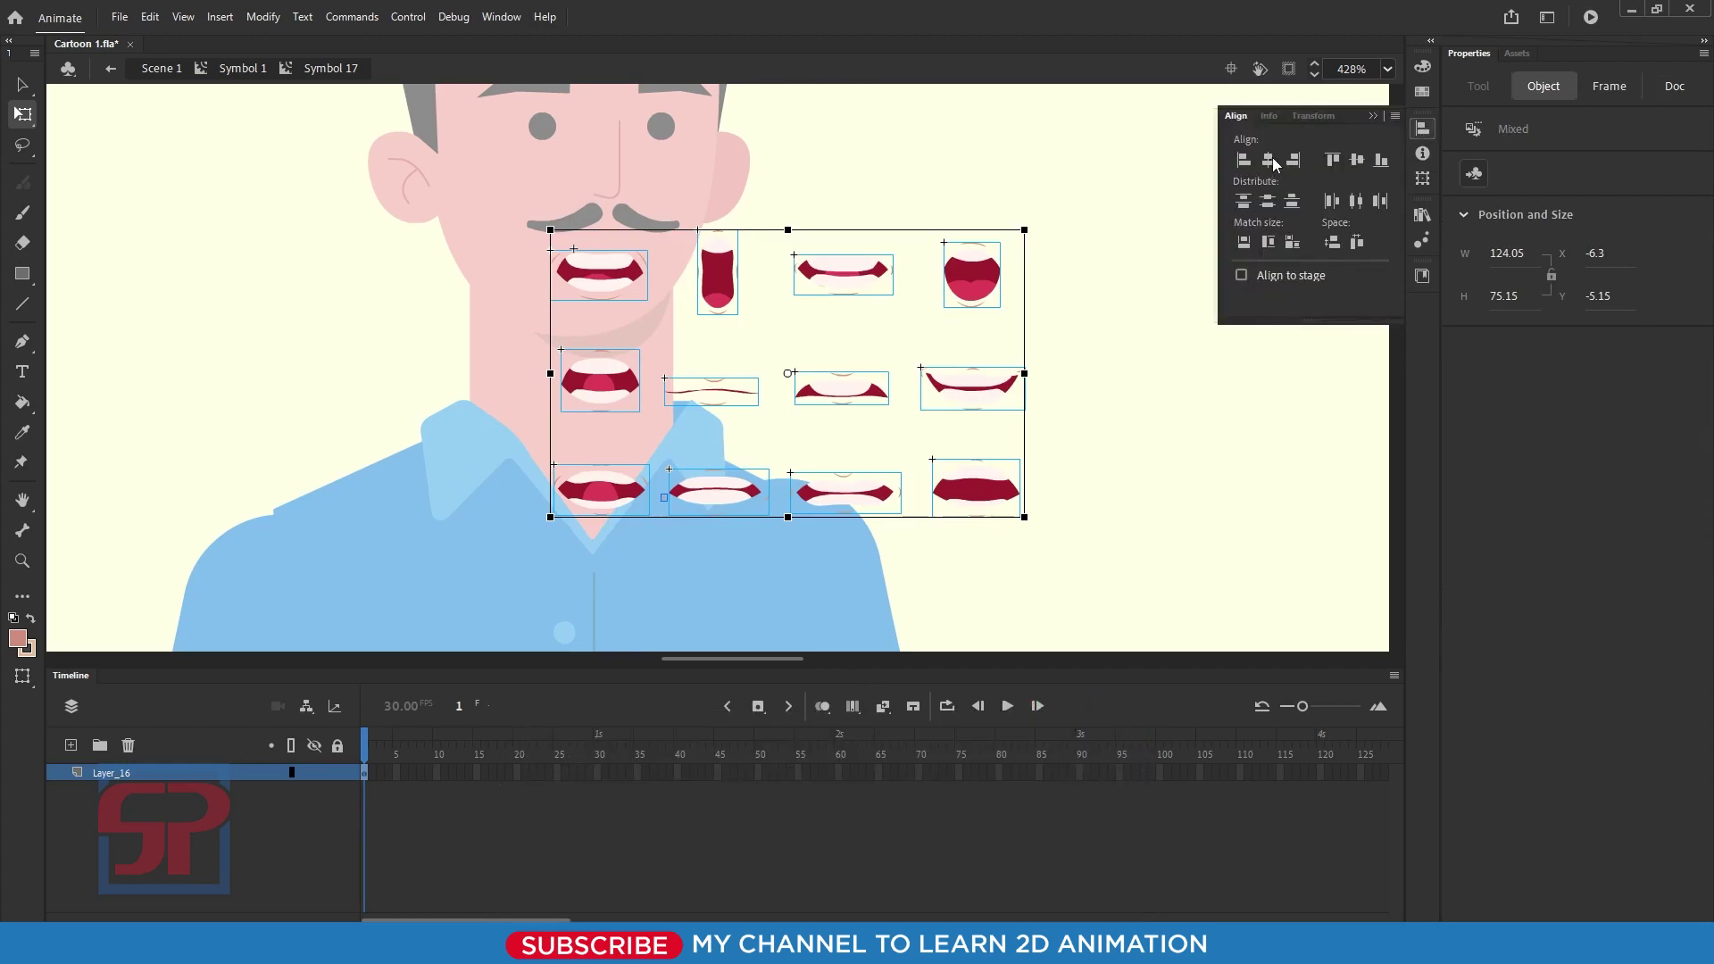
pyautogui.click(1268, 160)
pyautogui.click(1357, 160)
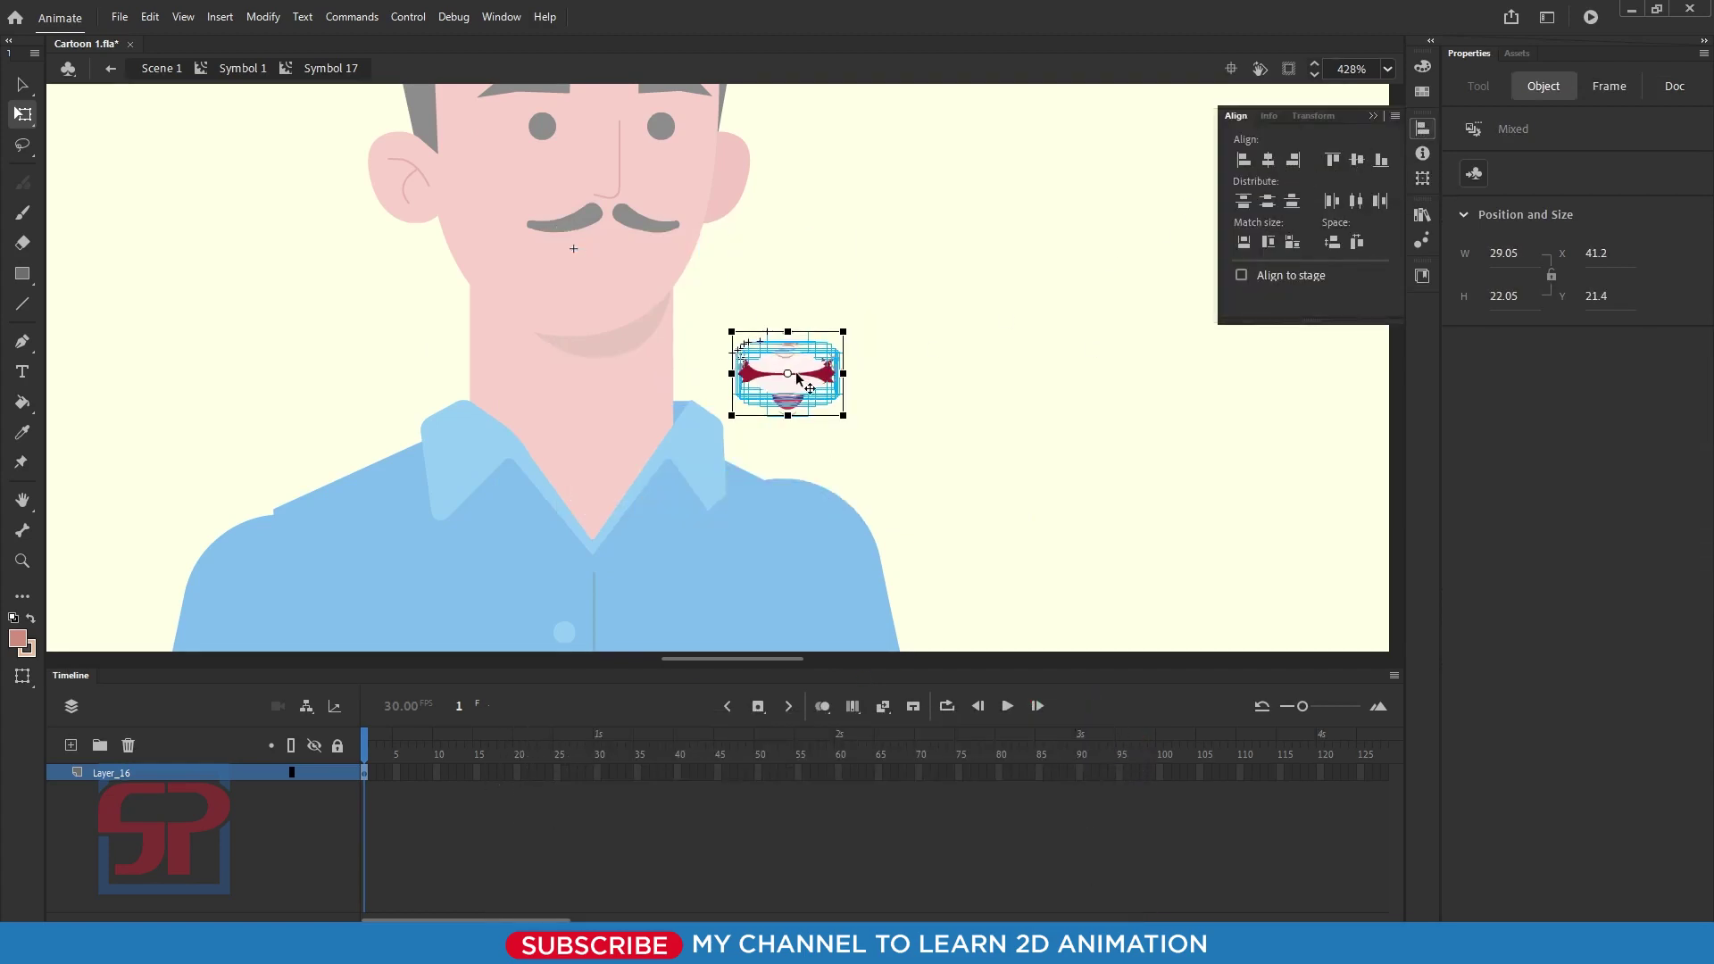
pyautogui.moveTo(797, 379); pyautogui.dragTo(619, 267)
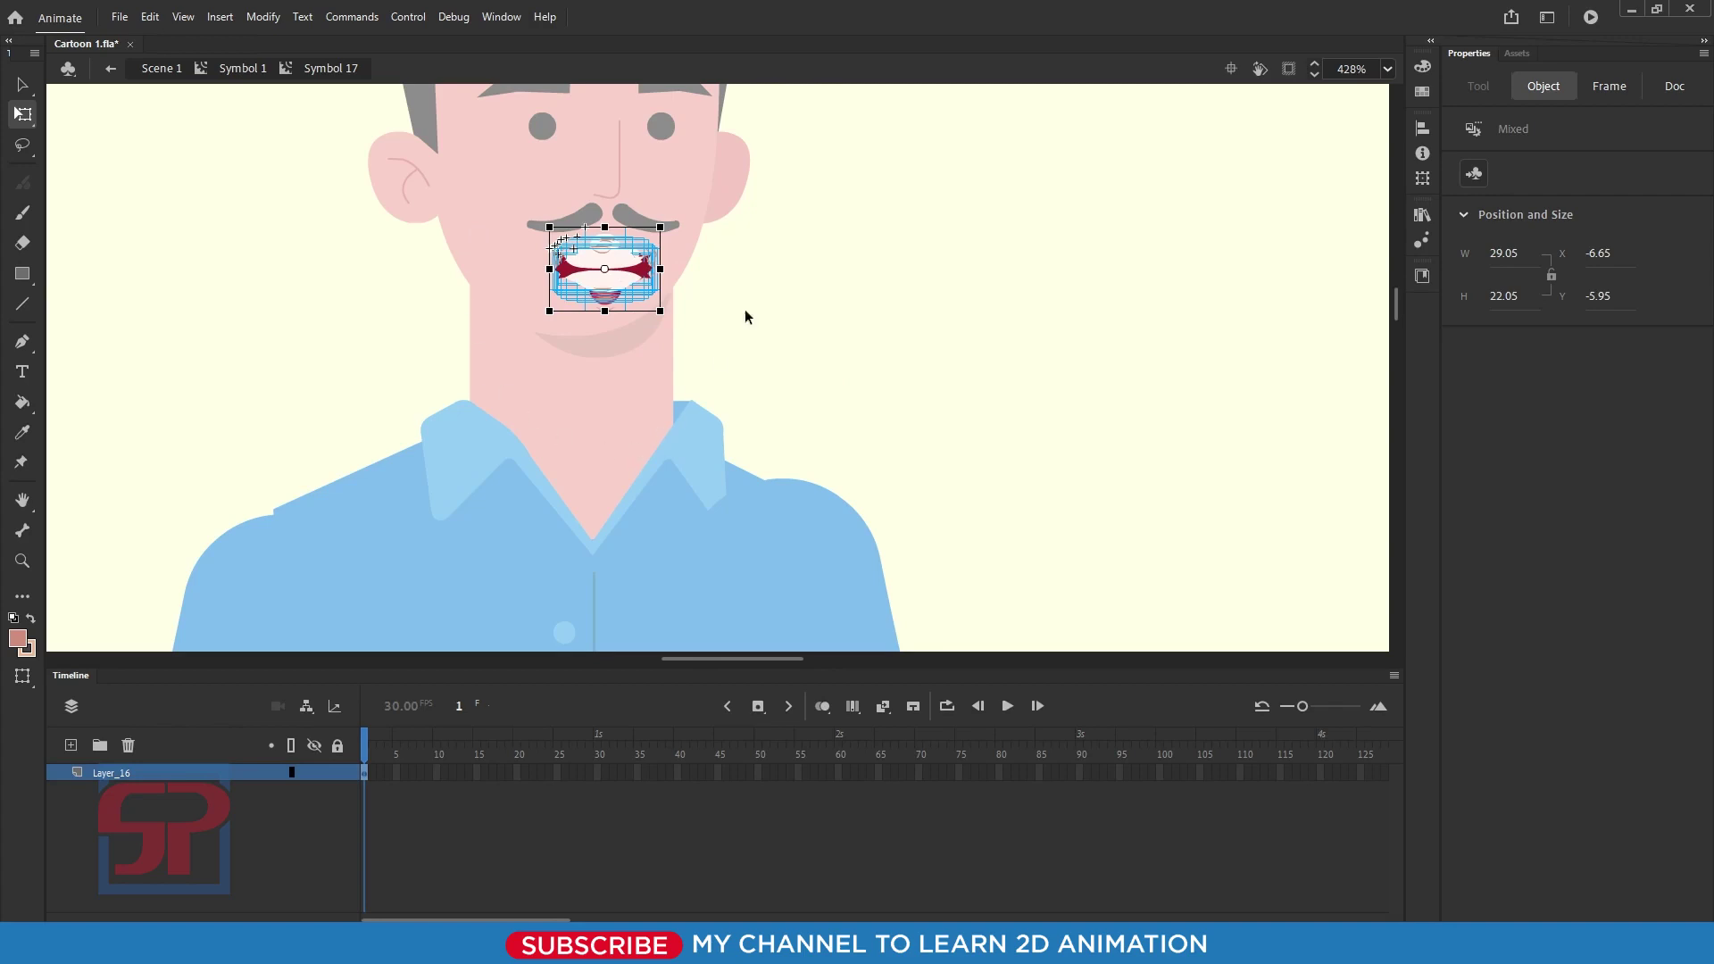
pyautogui.click(814, 307)
pyautogui.scroll(2, 738, 406)
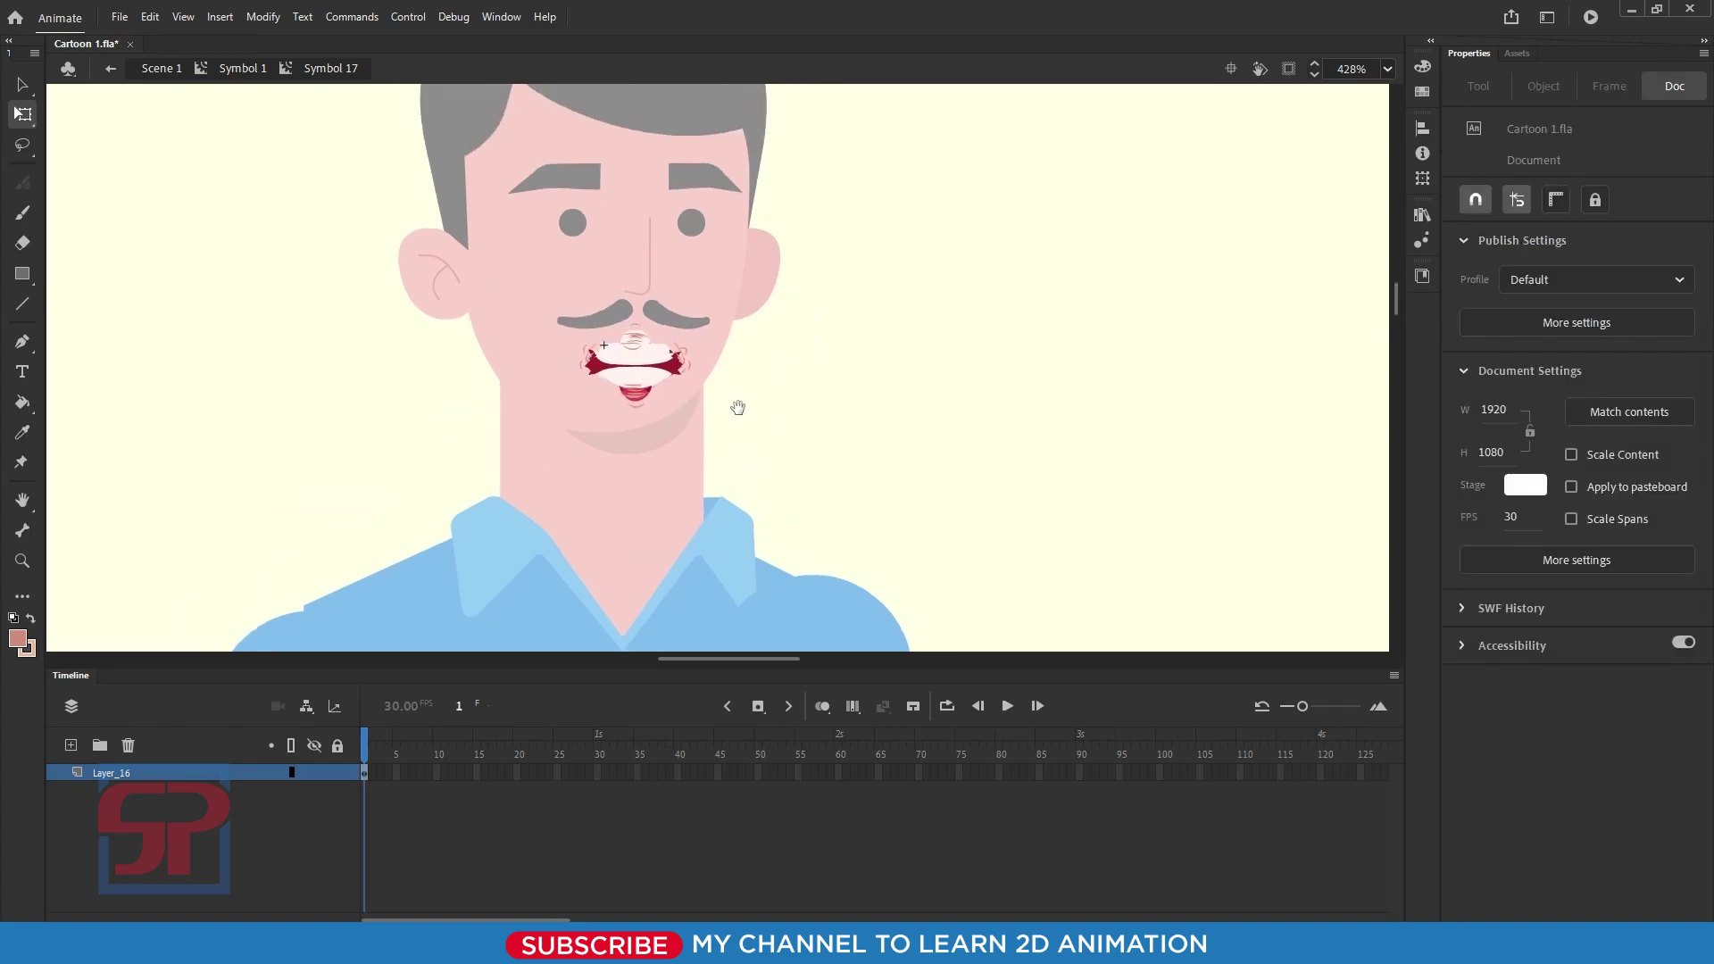
pyautogui.moveTo(332, 222); pyautogui.dragTo(922, 570)
pyautogui.moveTo(701, 383); pyautogui.dragTo(674, 395)
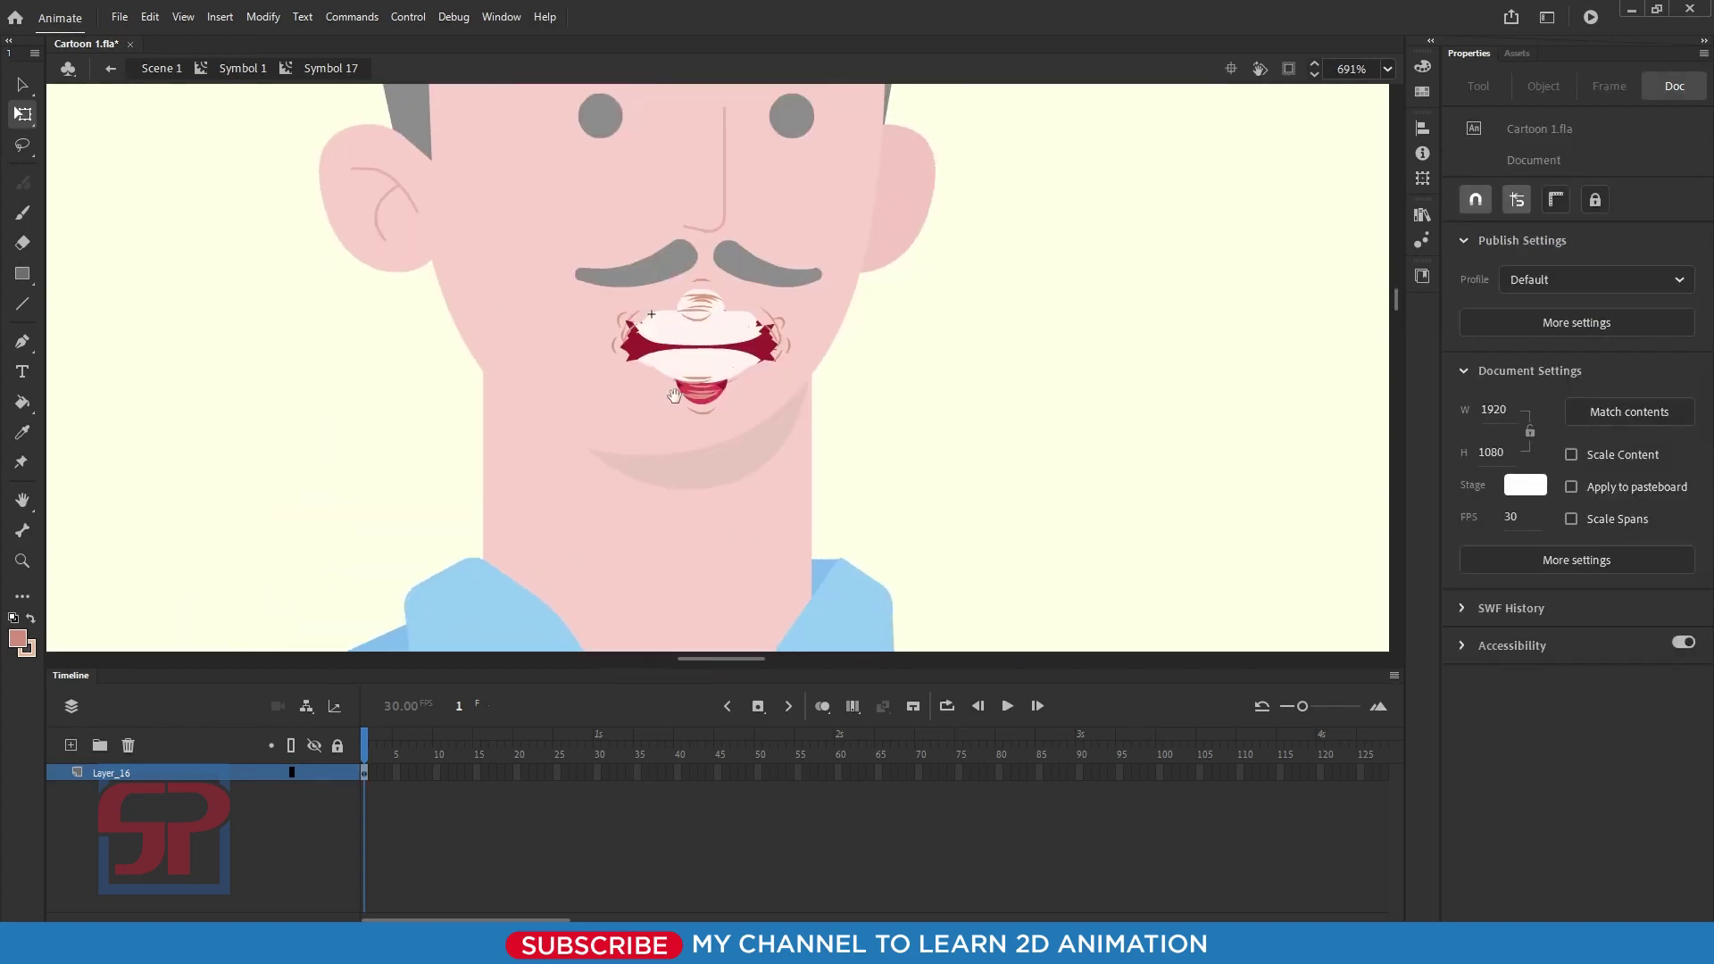
pyautogui.moveTo(900, 384); pyautogui.dragTo(819, 346)
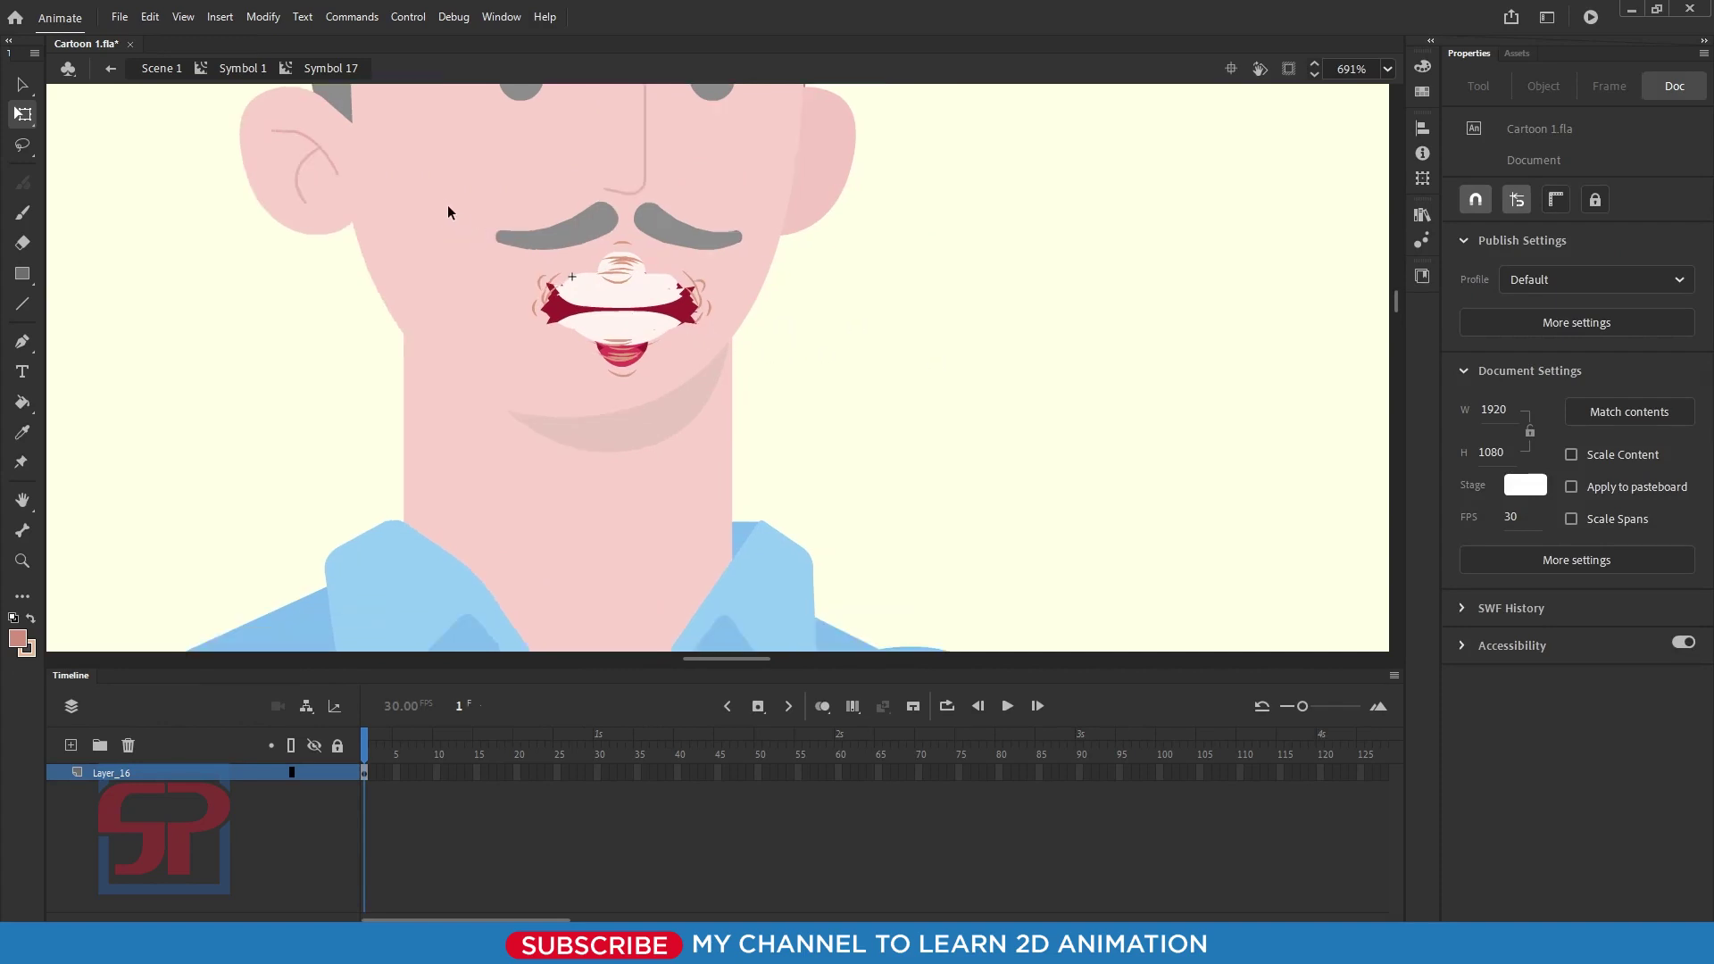
# Step: Move the top mouth shape onto its own keyframe at frame 5, under the moustache
pyautogui.click(613, 336)
pyautogui.hotkey('ctrl', 'z')
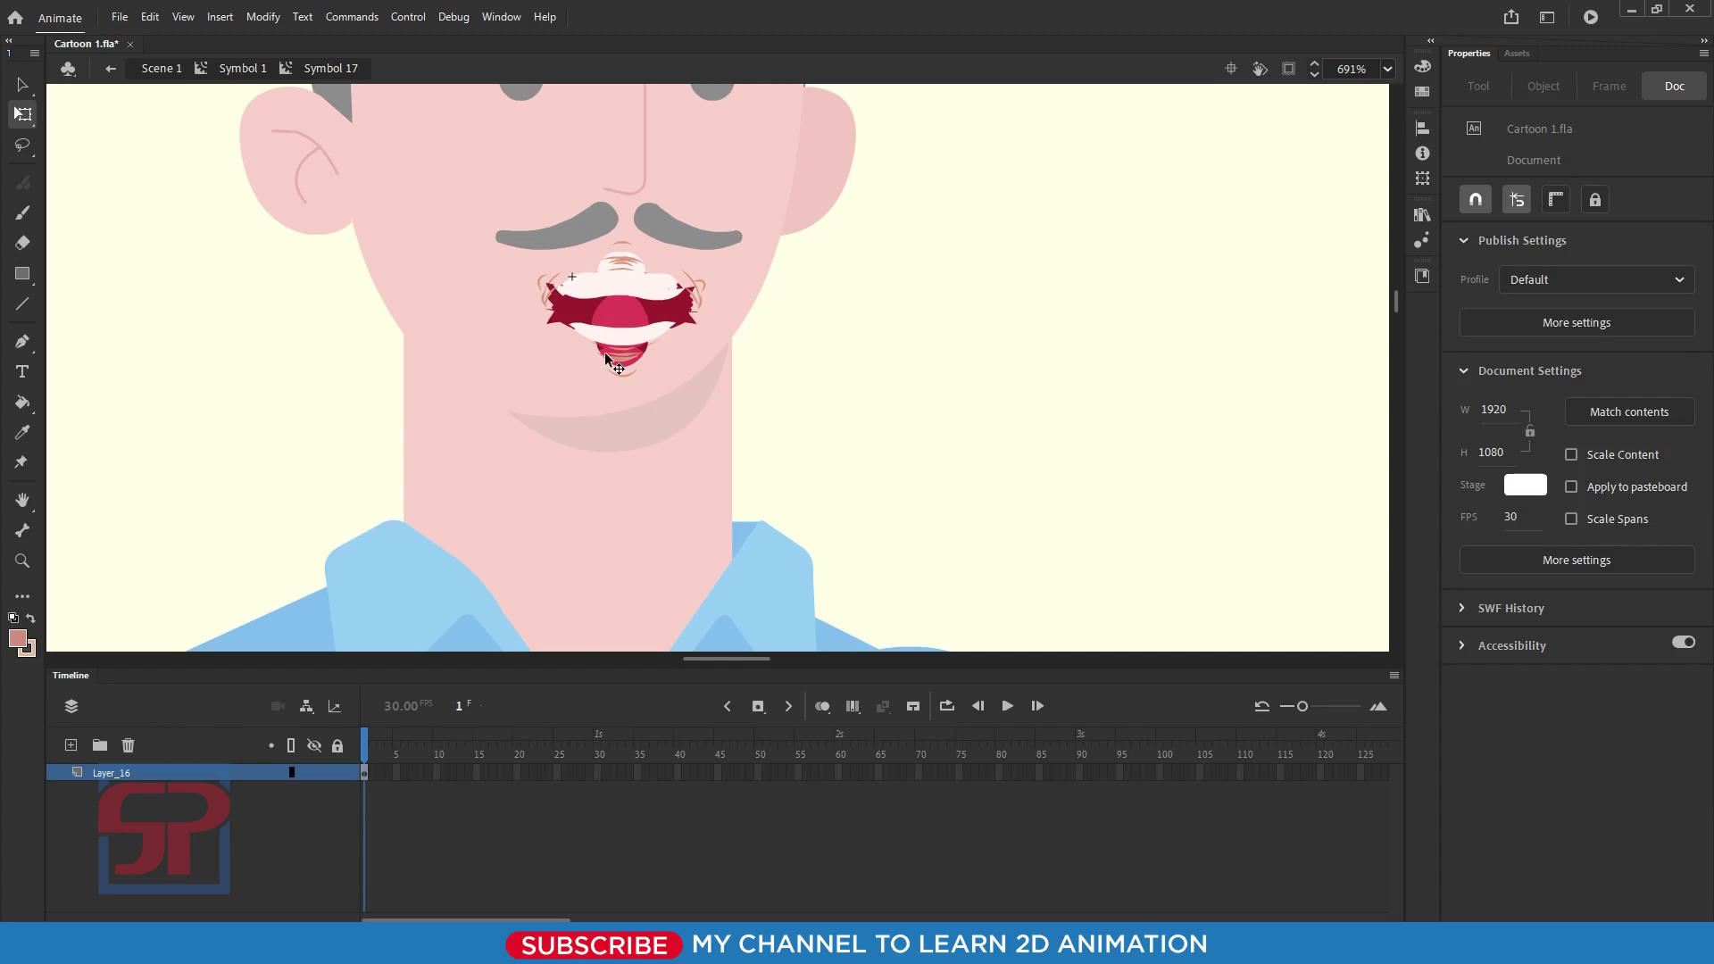
pyautogui.press('F5')
pyautogui.press('F5')
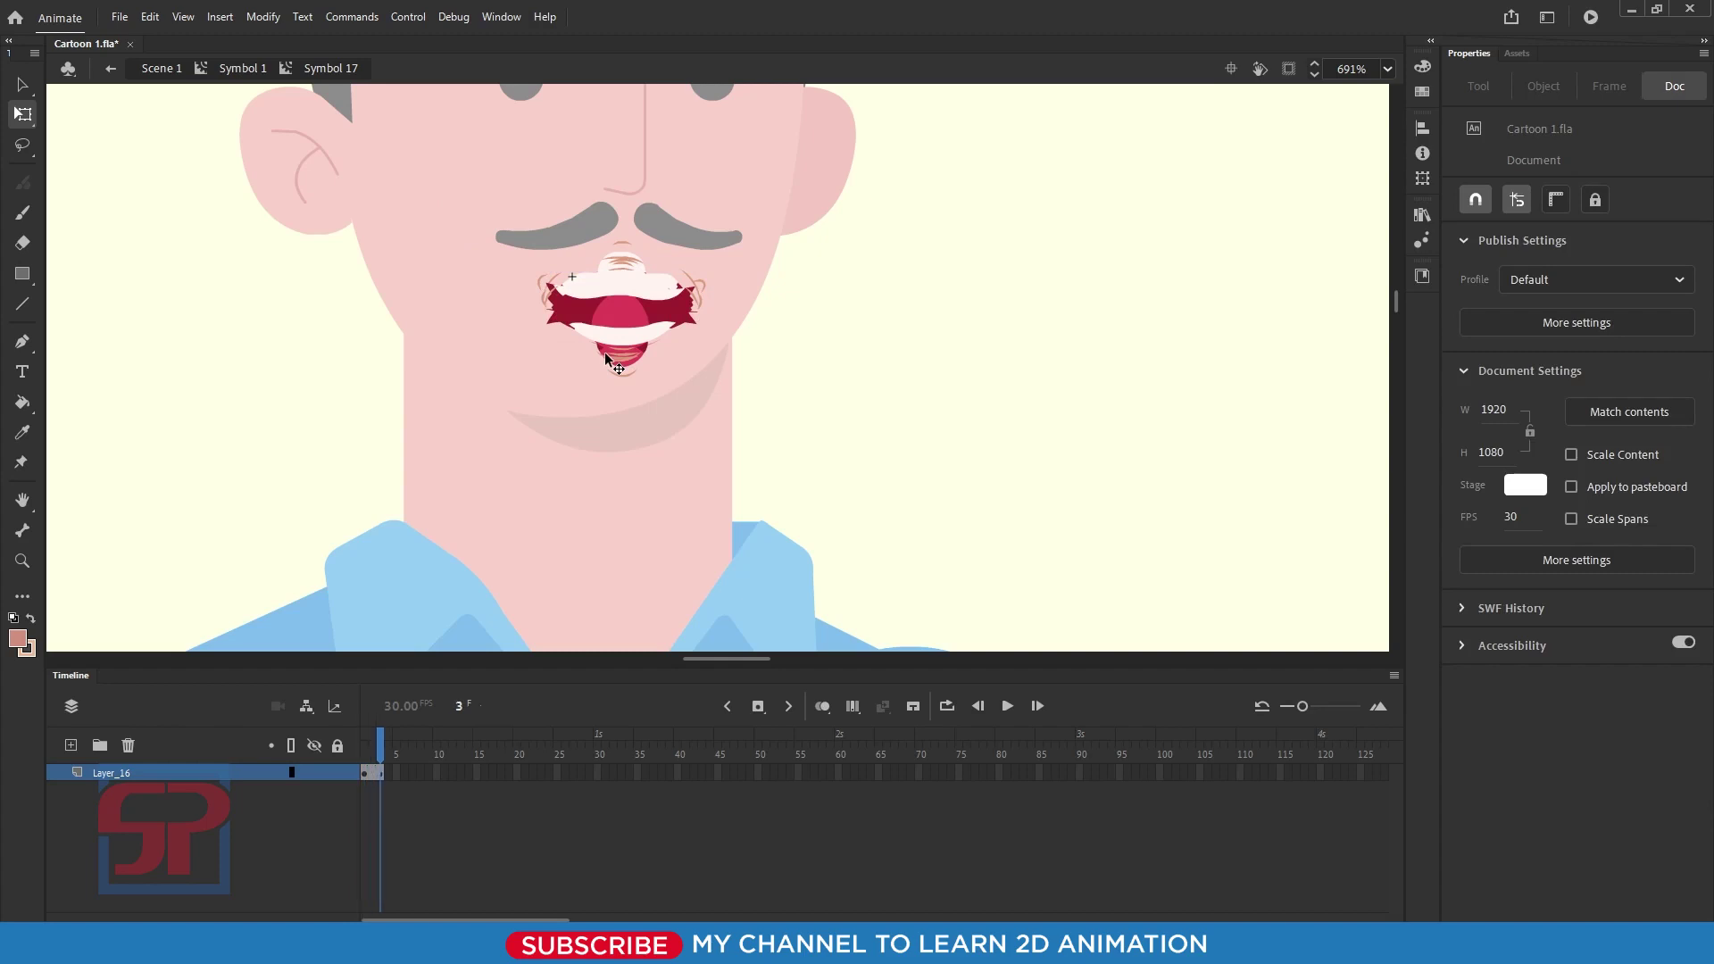
pyautogui.press('F5')
pyautogui.press('F5')
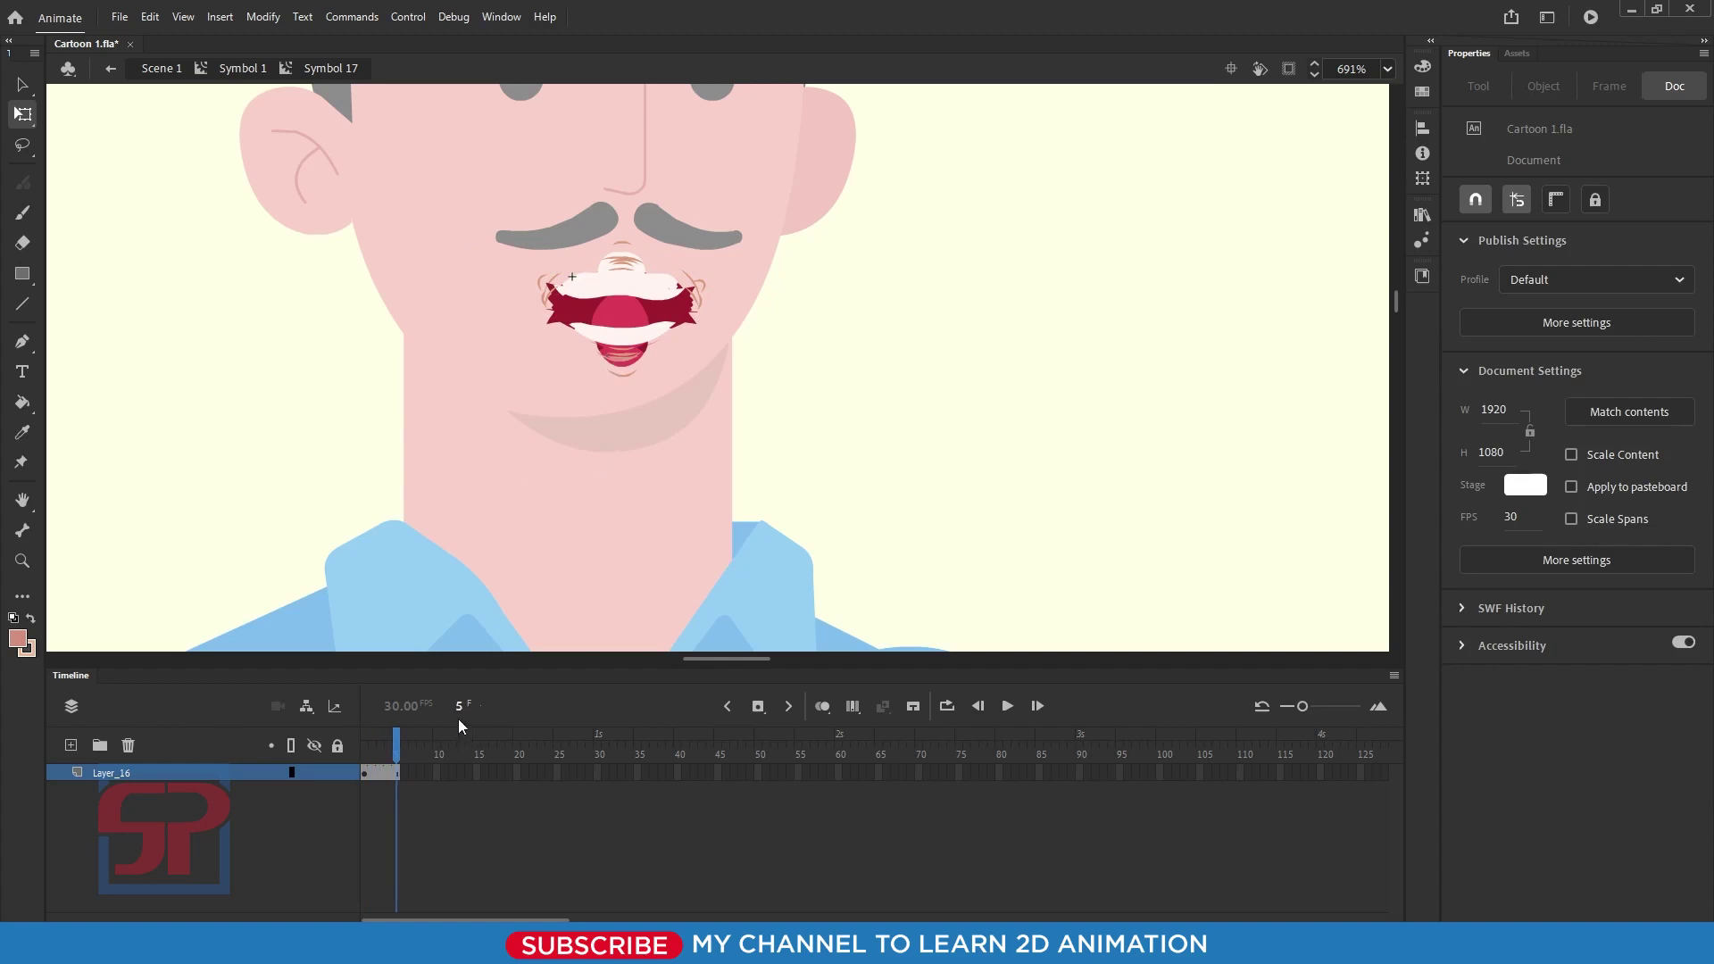
pyautogui.press('F6')
pyautogui.moveTo(472, 196); pyautogui.dragTo(741, 449)
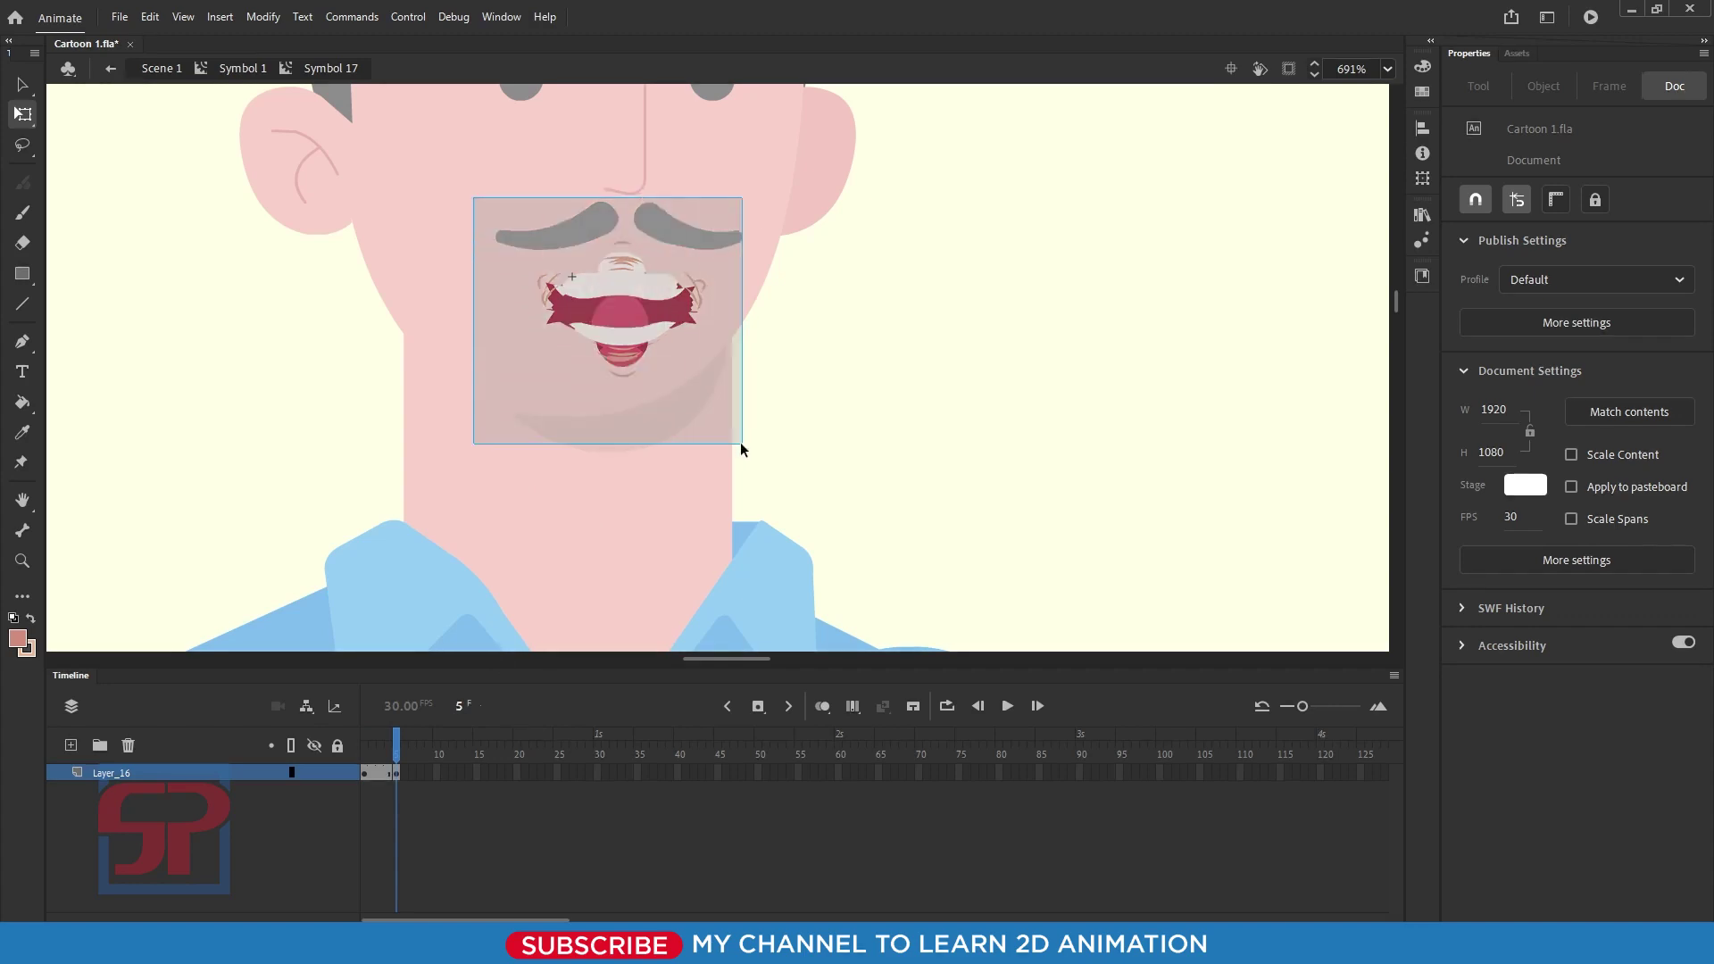
pyautogui.press('Delete')
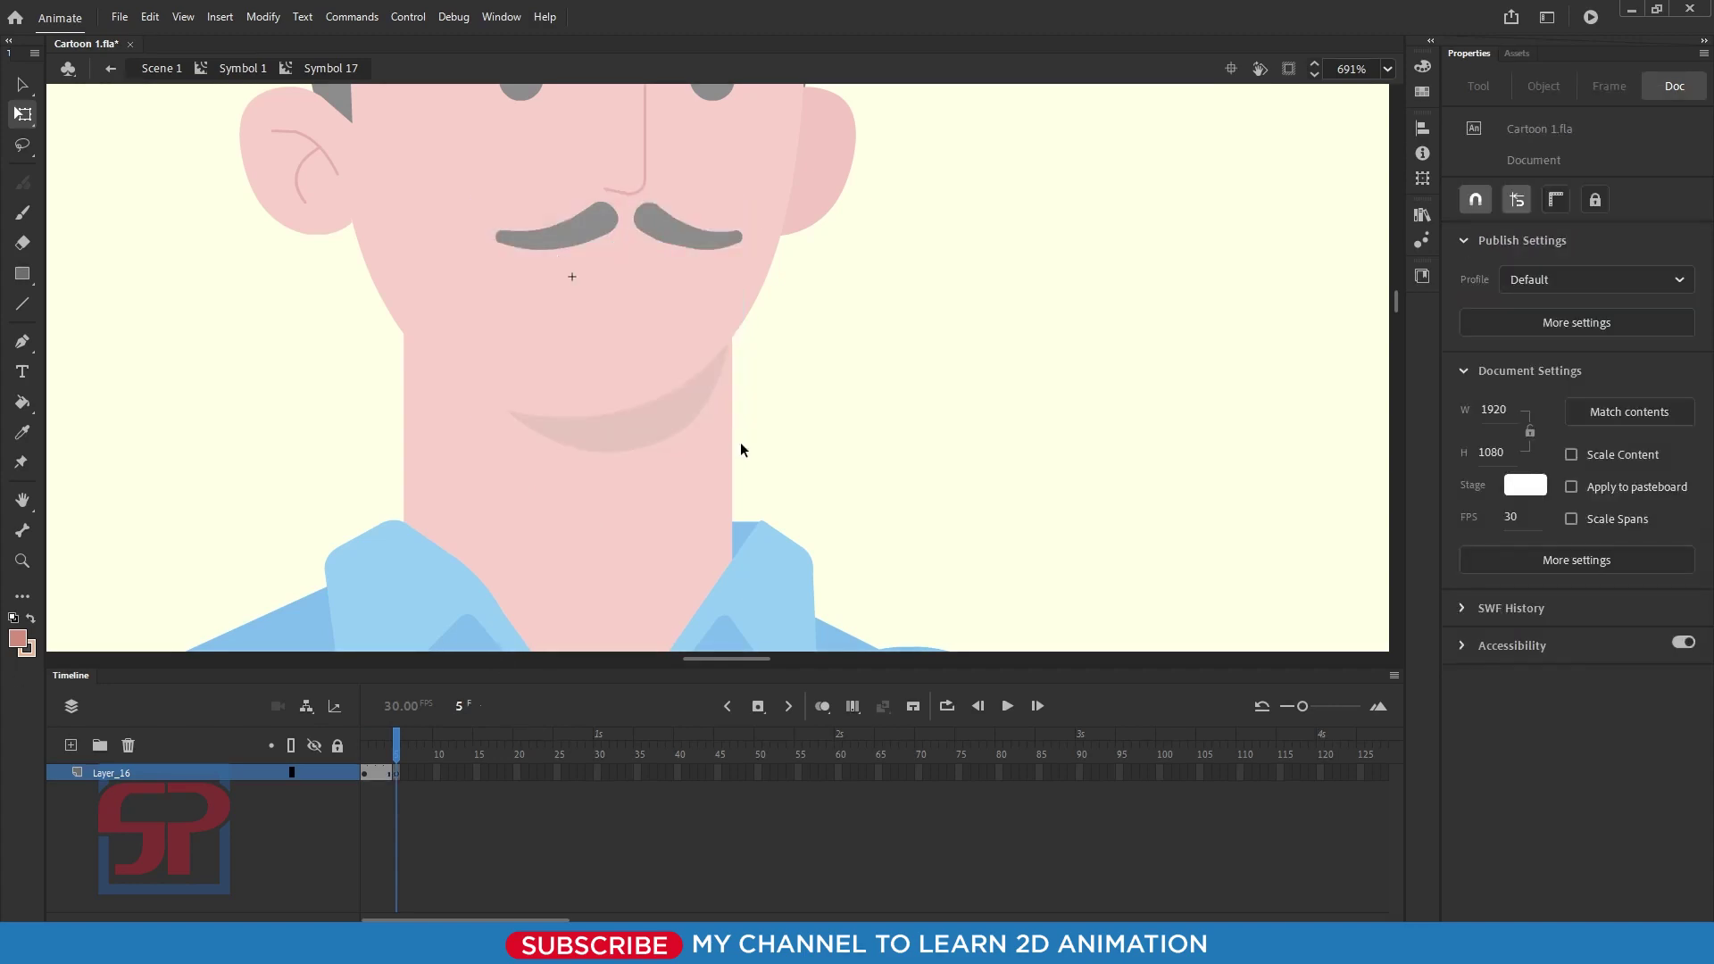
pyautogui.hotkey('ctrl', 'v')
pyautogui.moveTo(723, 366); pyautogui.dragTo(632, 287)
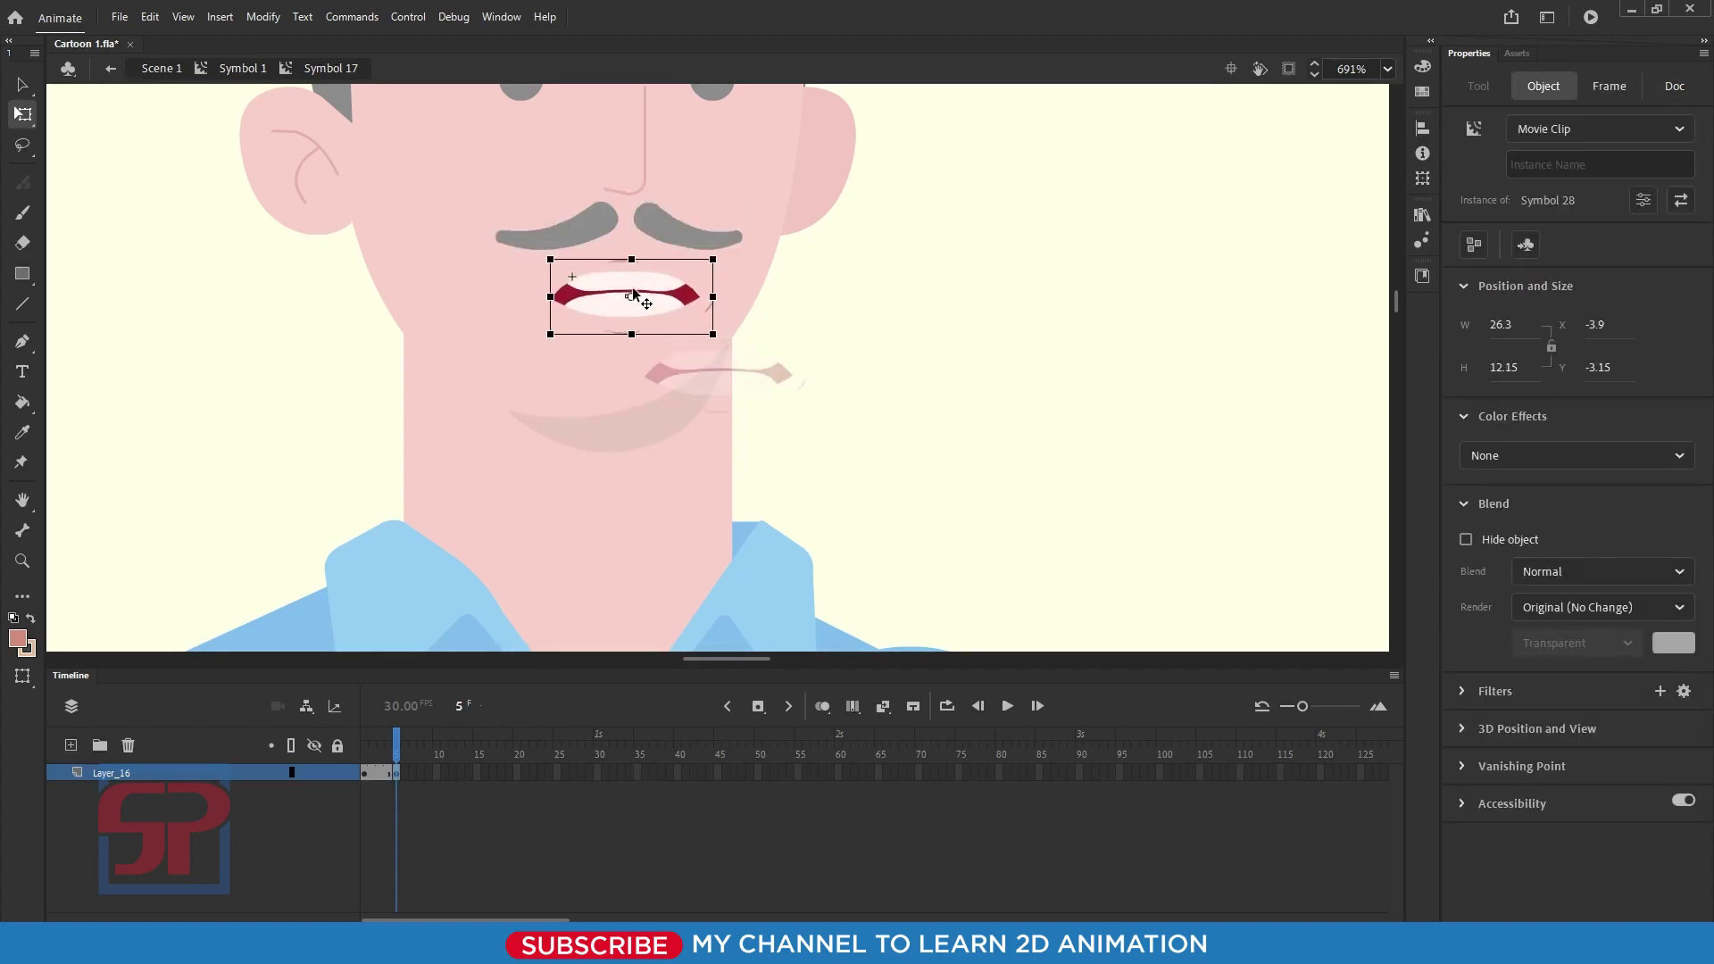
pyautogui.click(366, 772)
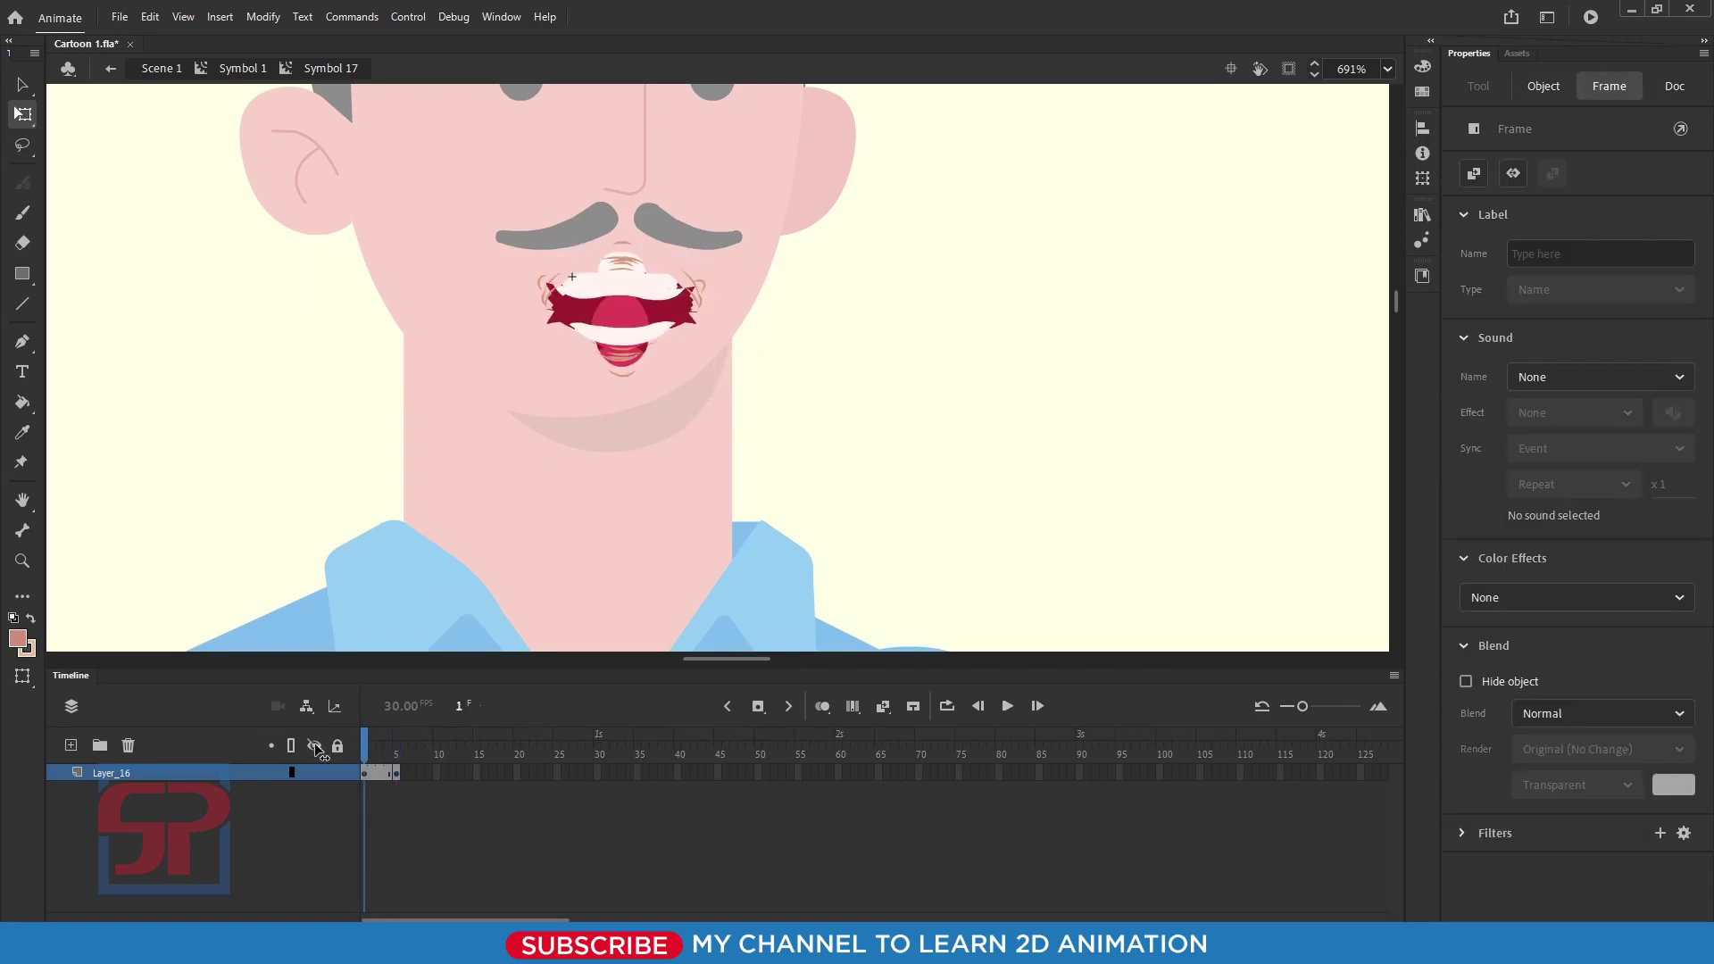
pyautogui.moveTo(366, 755); pyautogui.dragTo(342, 746)
pyautogui.click(534, 440)
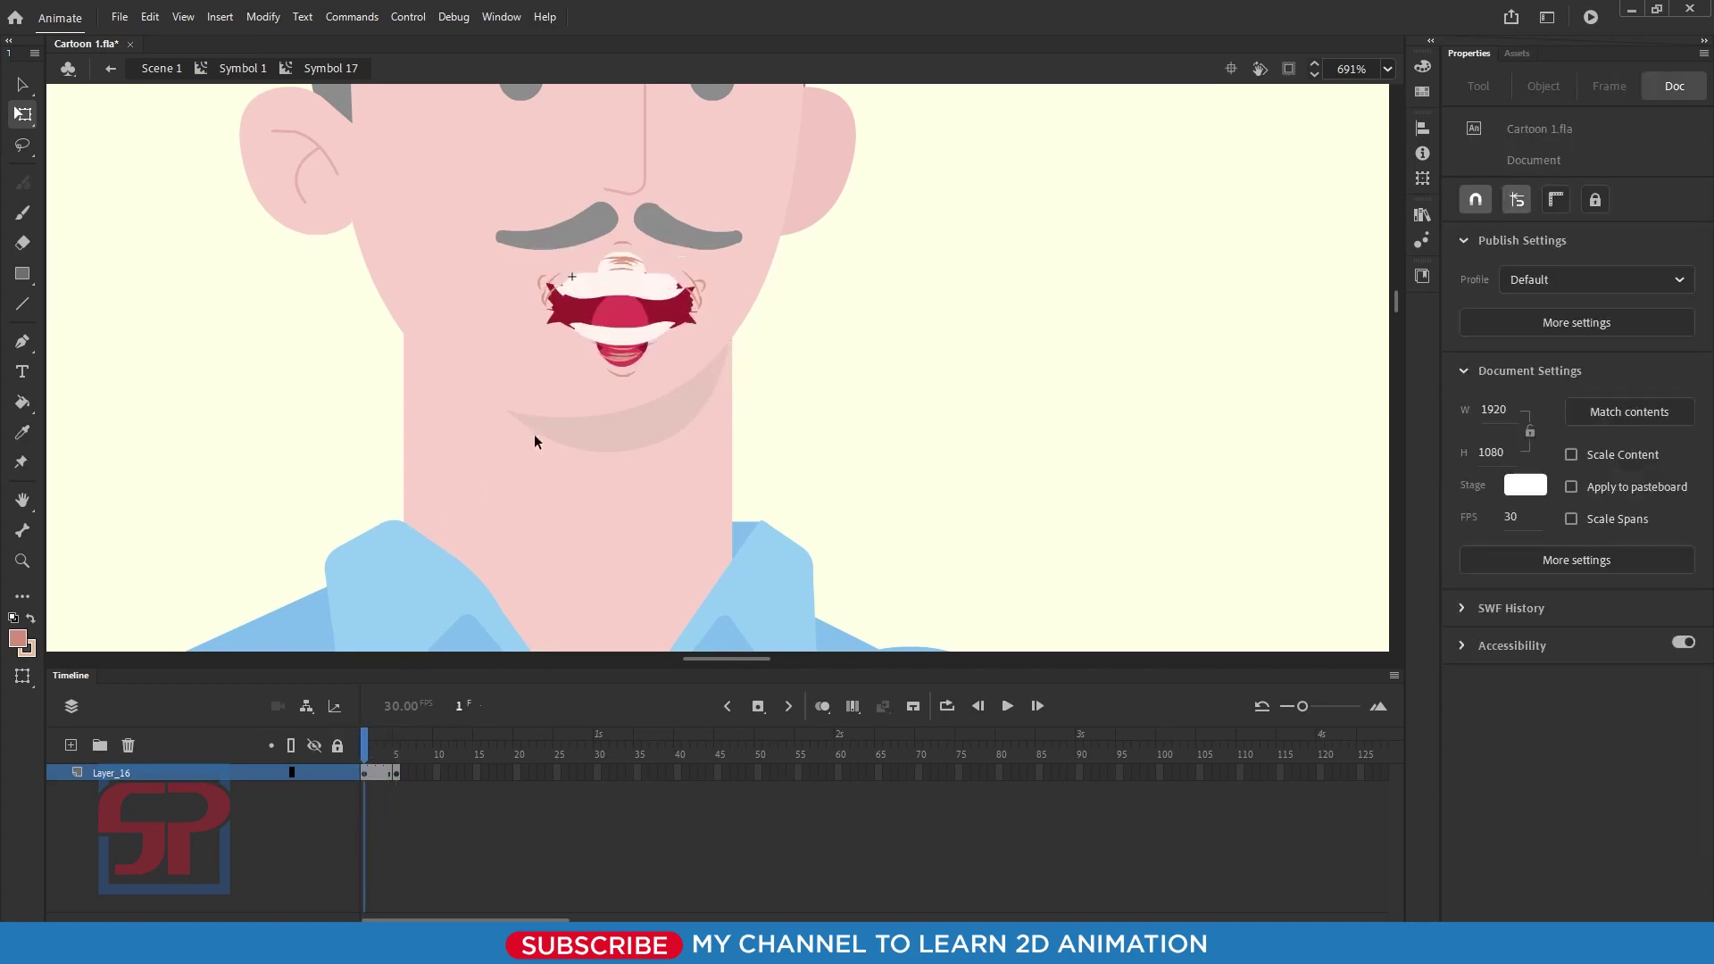
# Step: Move the next mouth shape onto a new keyframe at frame 10, under the moustache
pyautogui.click(609, 315)
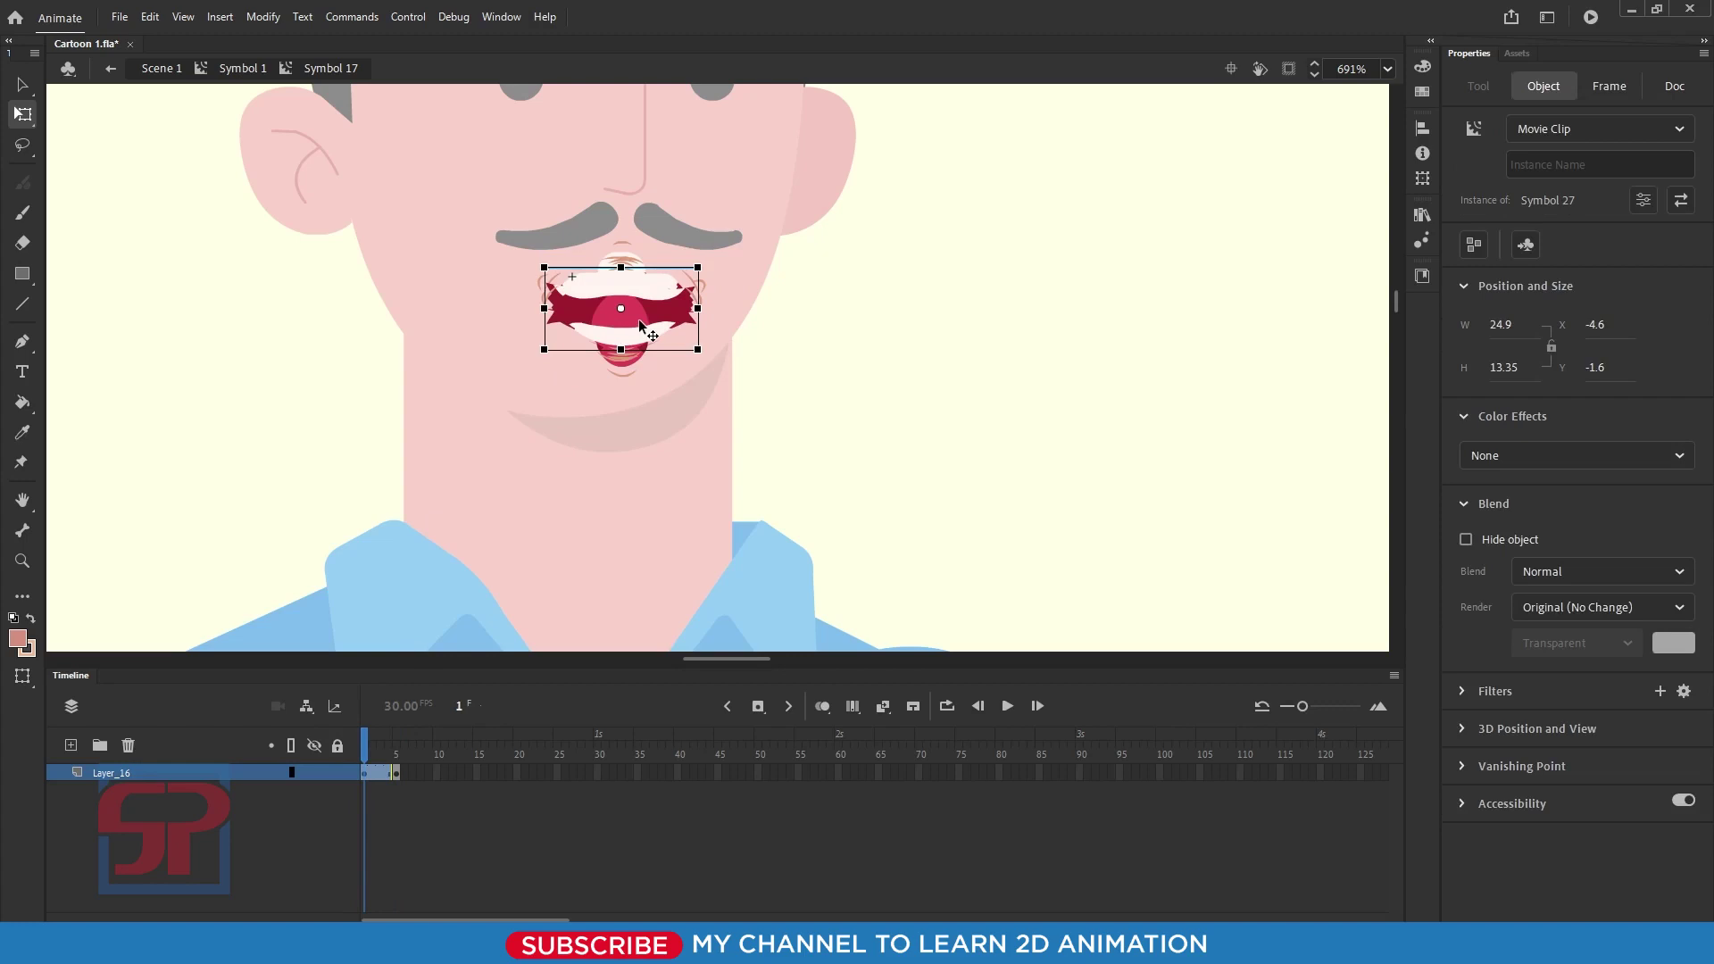
pyautogui.press('Escape')
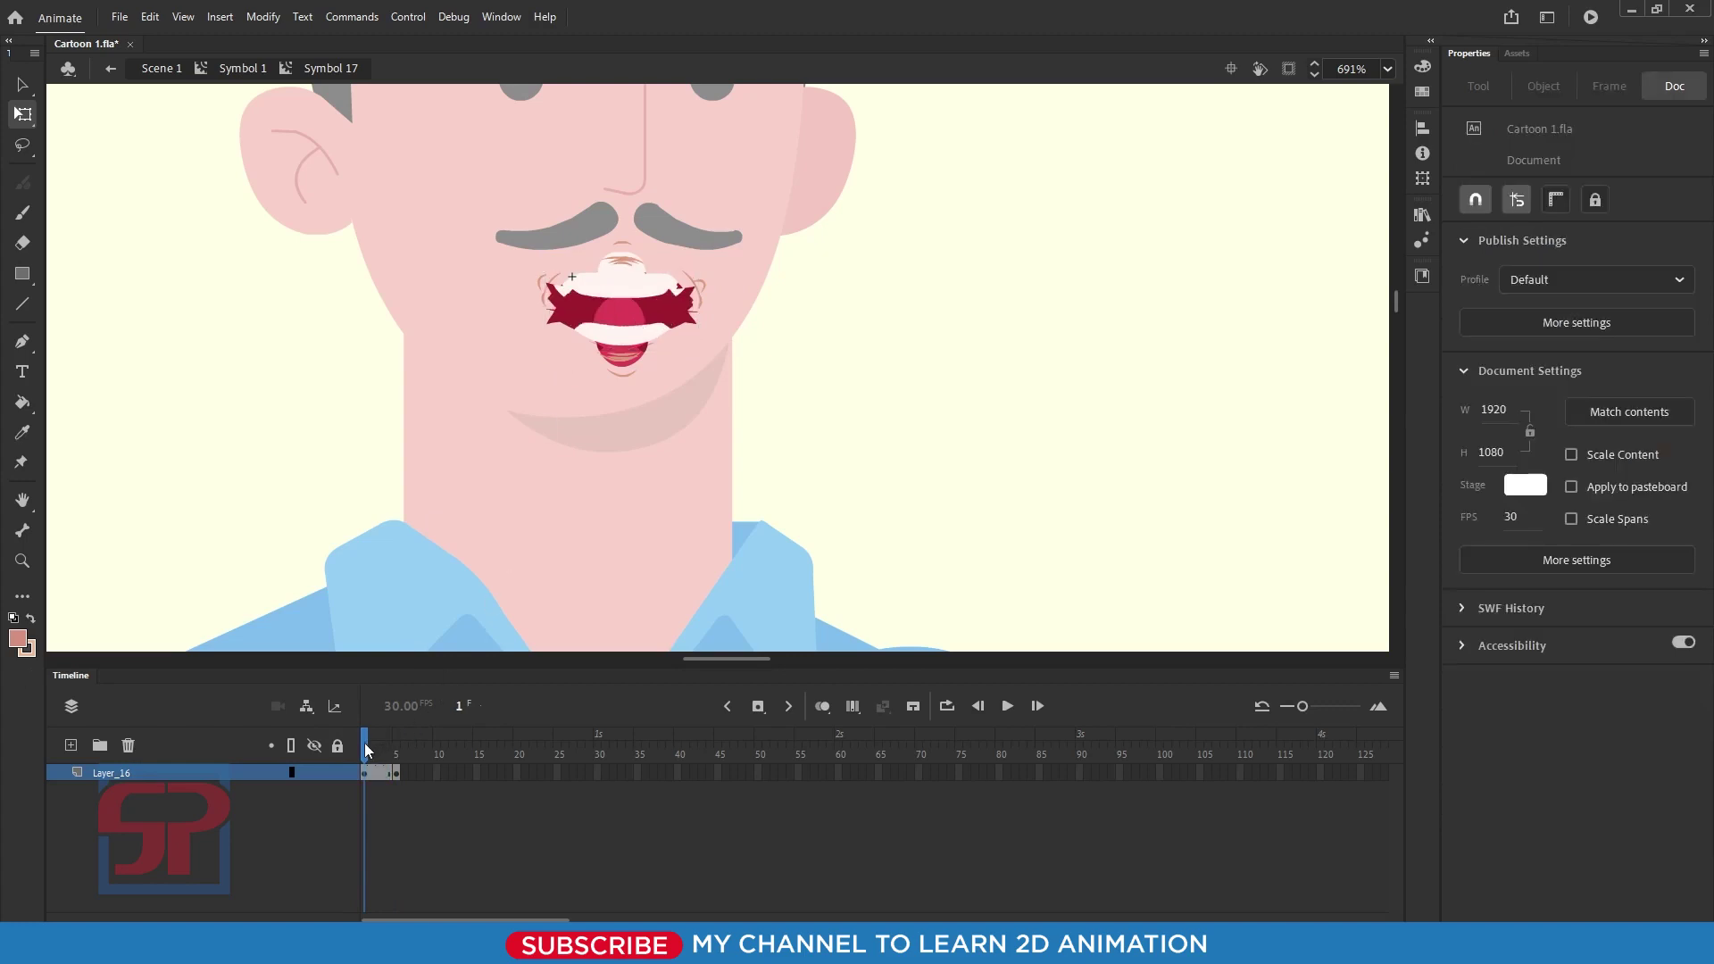
pyautogui.moveTo(368, 749); pyautogui.dragTo(395, 748)
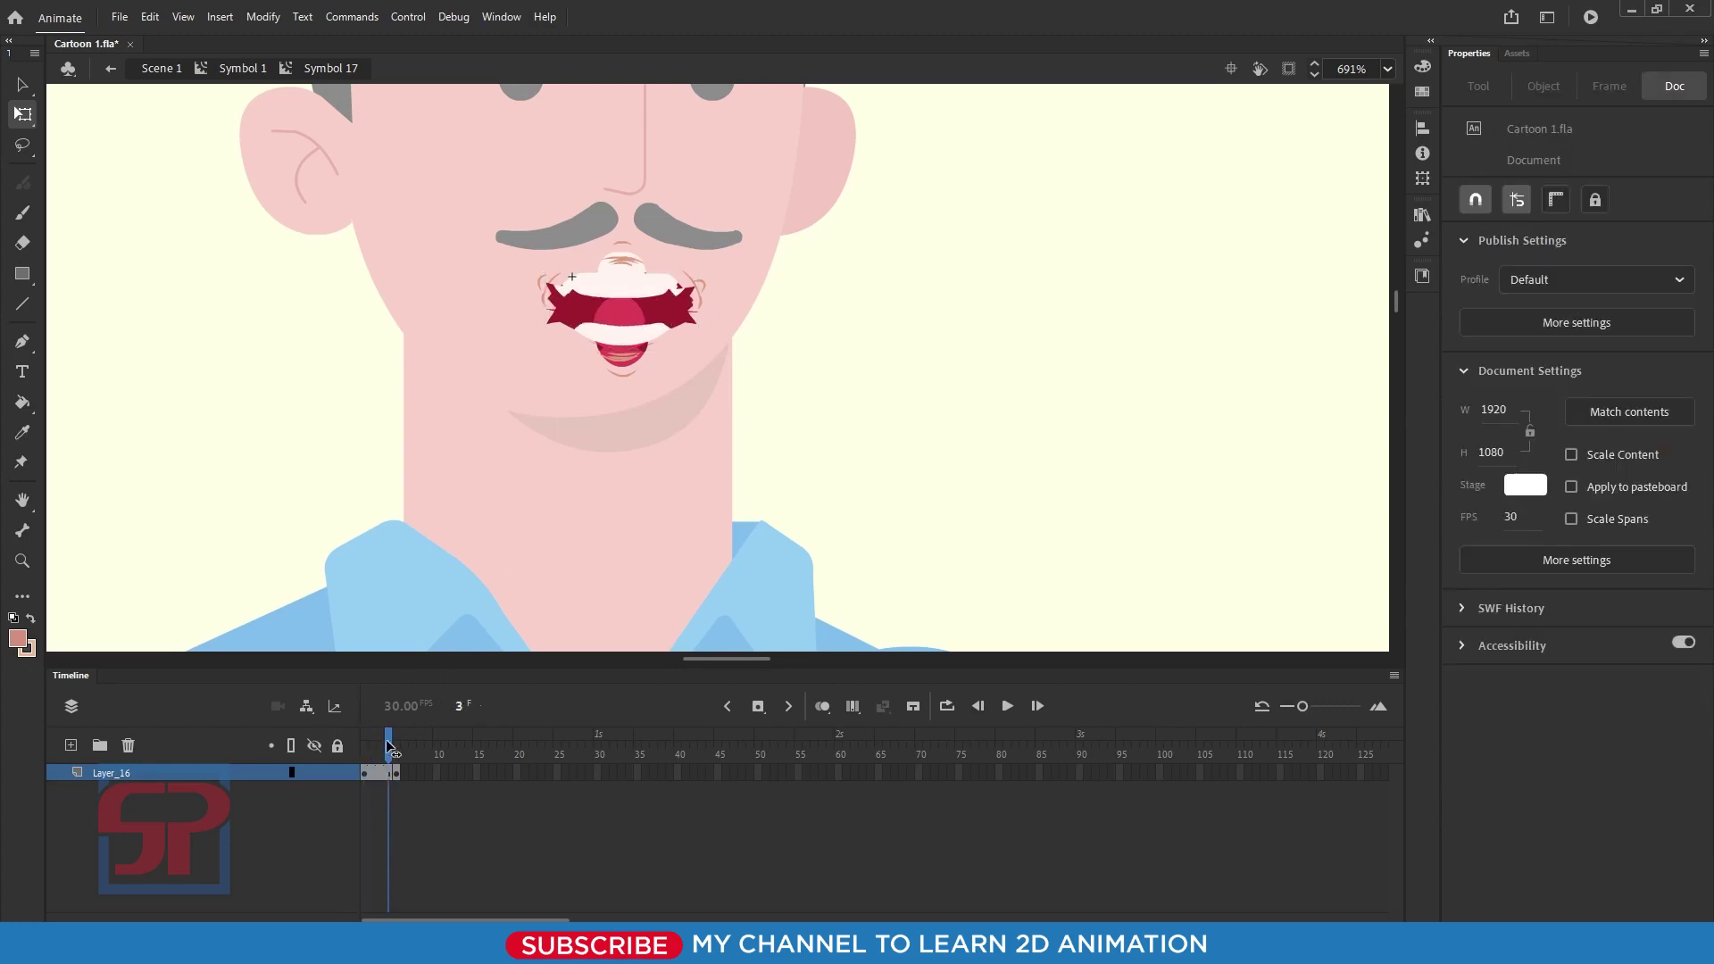
pyautogui.click(437, 774)
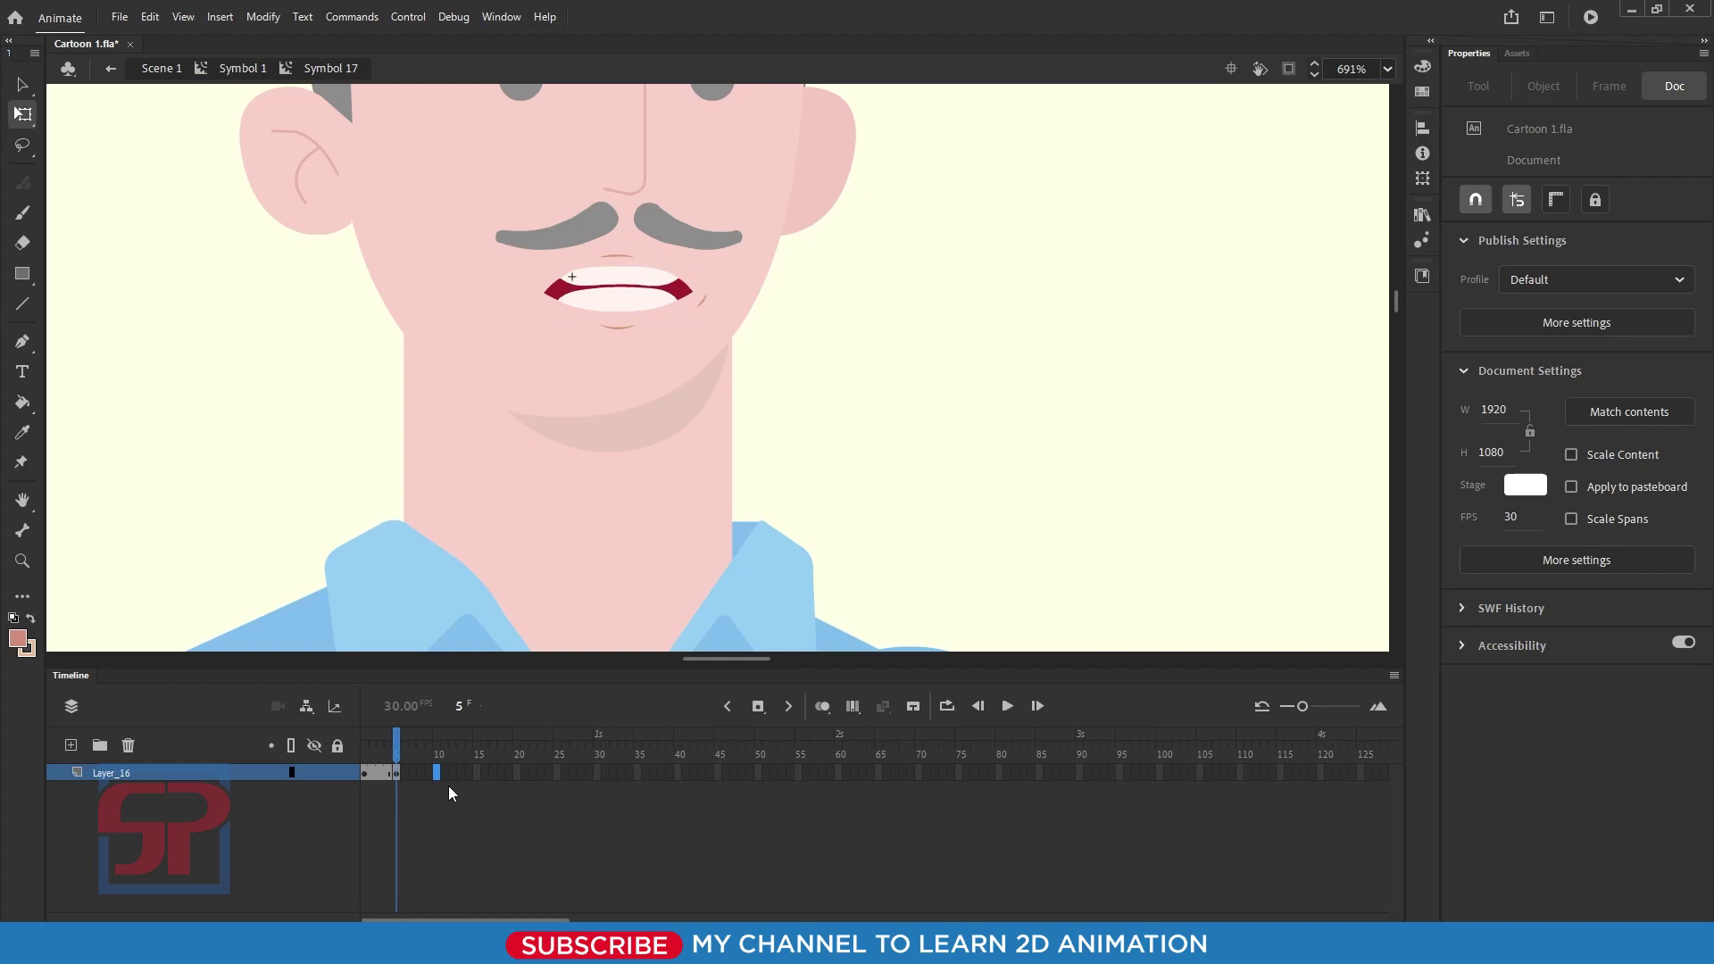
pyautogui.press('F6')
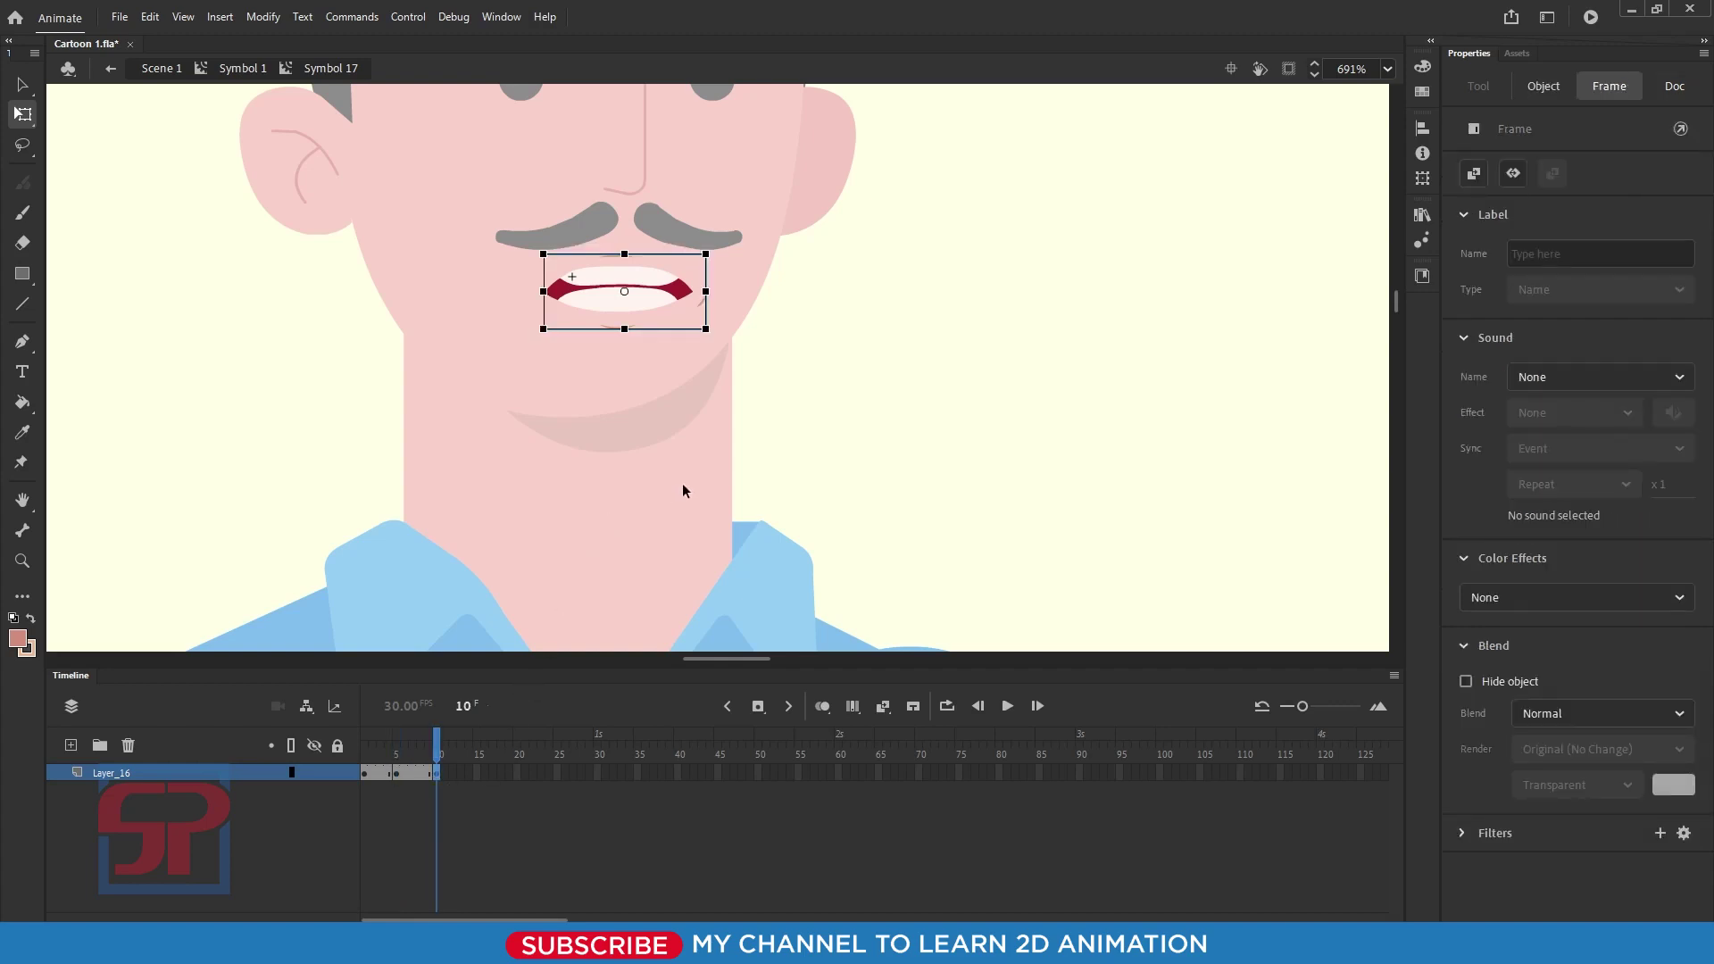
pyautogui.click(582, 308)
pyautogui.press('Delete')
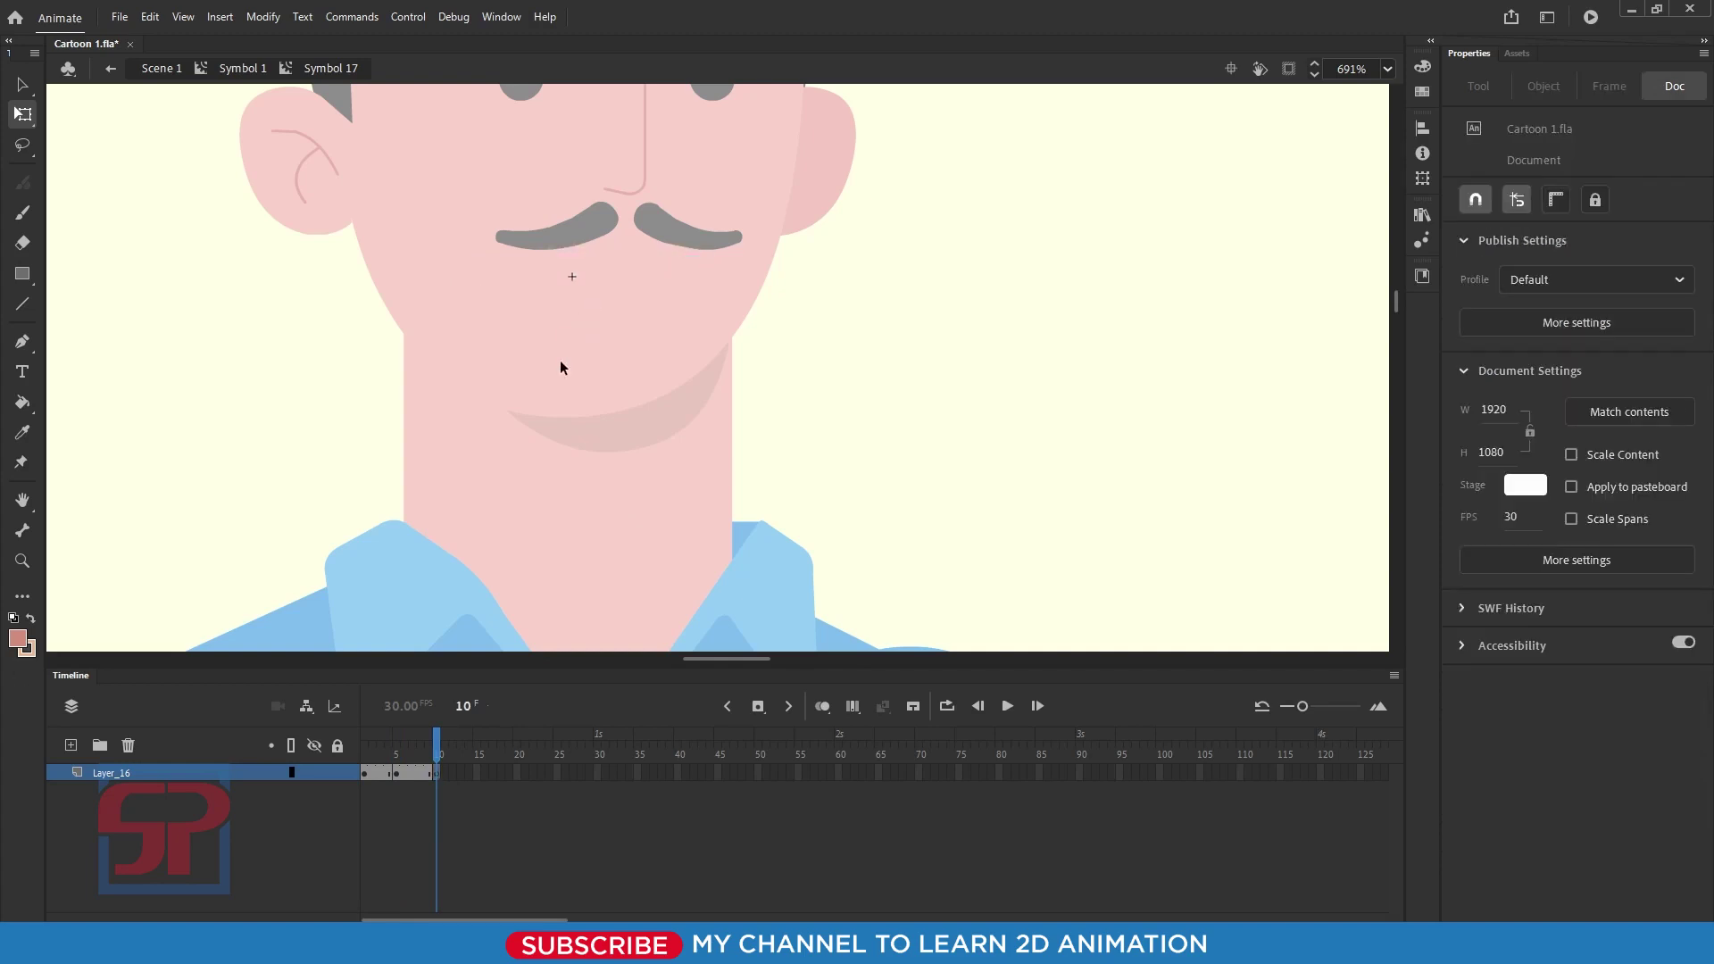
pyautogui.hotkey('ctrl', 'v')
pyautogui.moveTo(709, 375); pyautogui.dragTo(659, 303)
pyautogui.moveTo(436, 748); pyautogui.dragTo(364, 752)
pyautogui.click(548, 408)
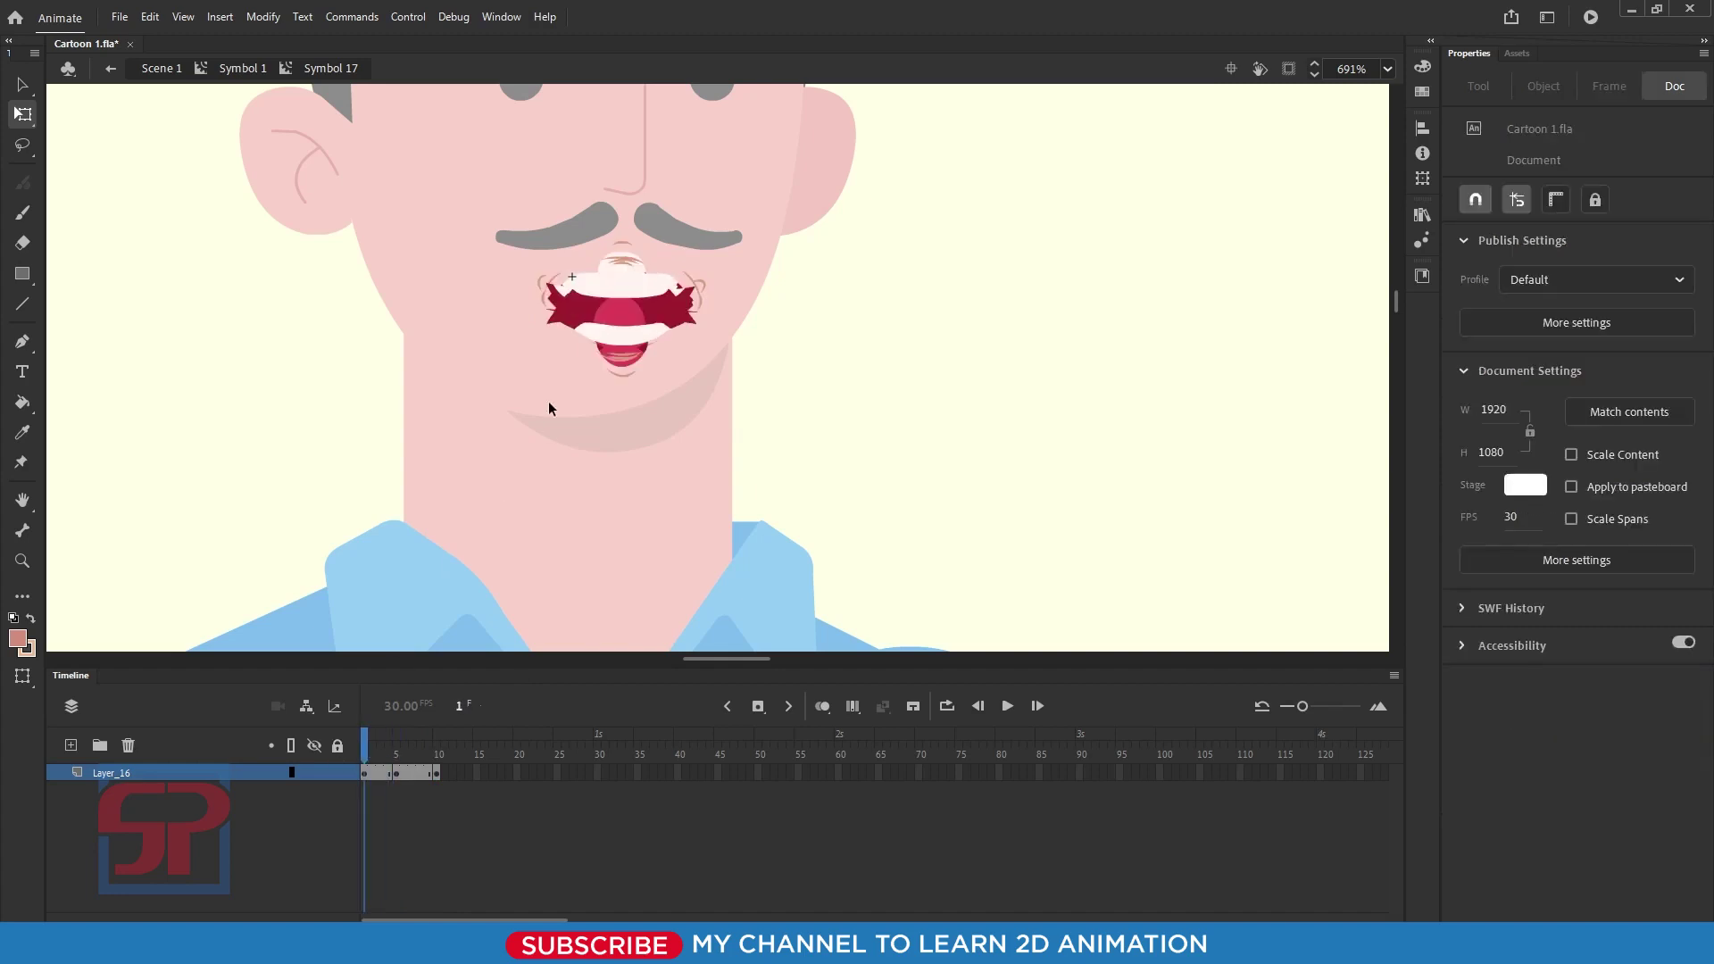
# Step: Move another mouth shape onto a new keyframe at frame 15, under the moustache
pyautogui.click(631, 316)
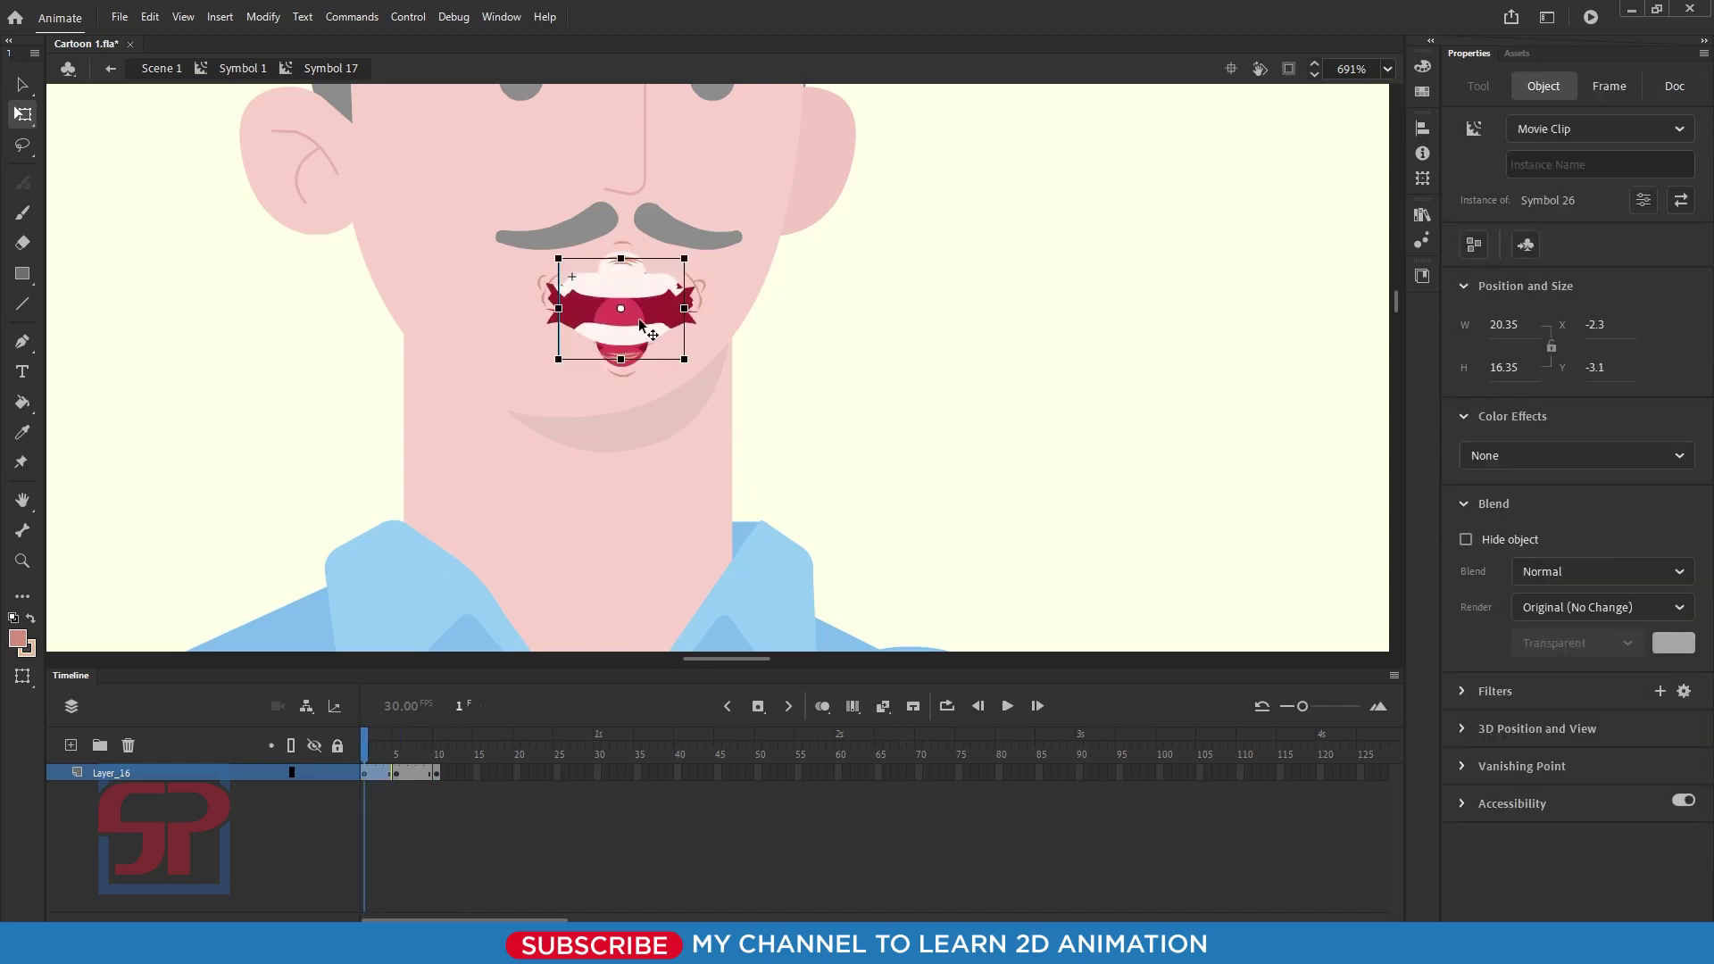
pyautogui.click(817, 434)
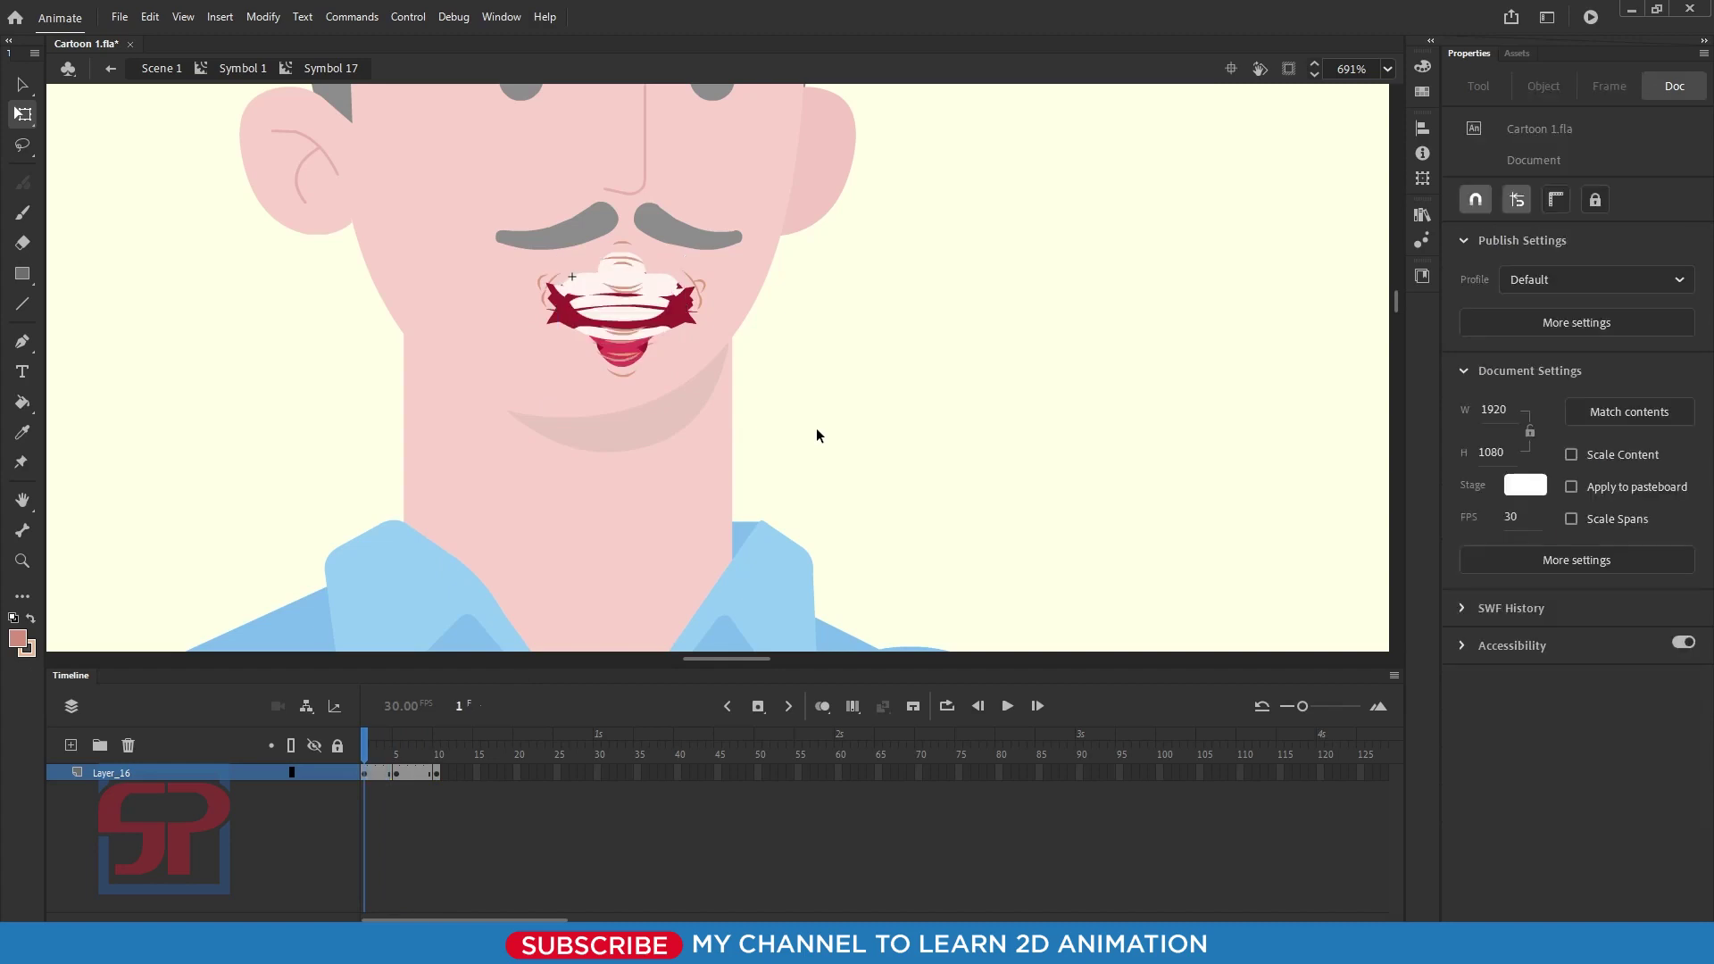
pyautogui.click(480, 773)
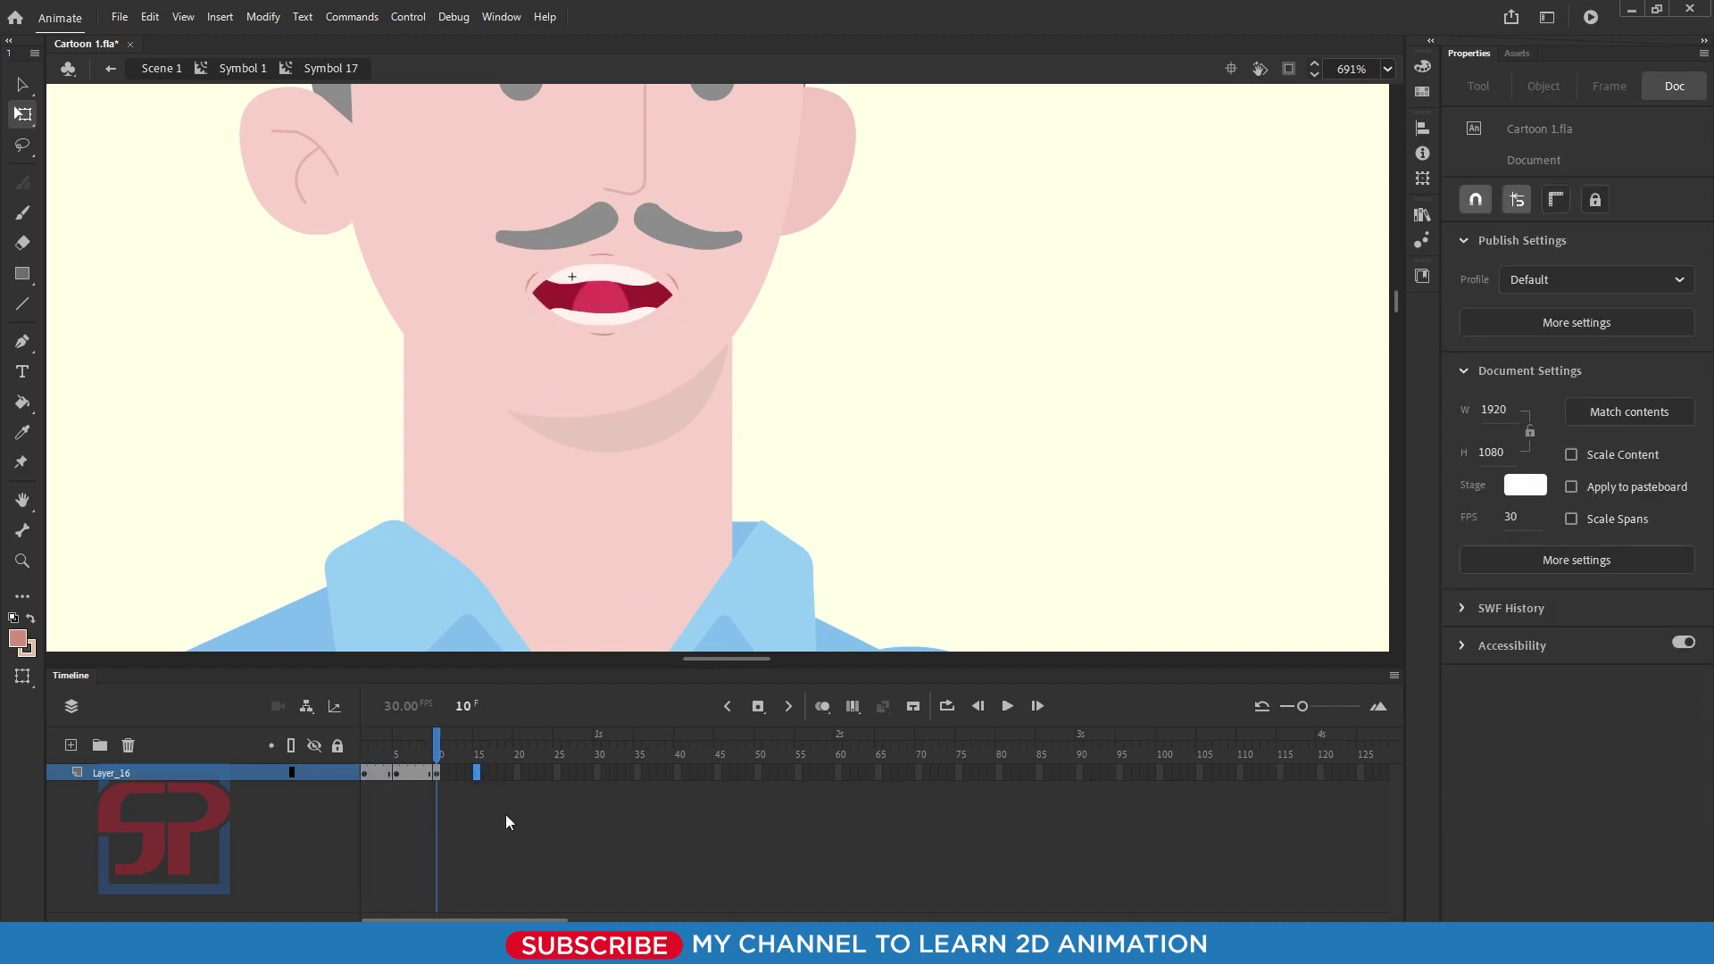
pyautogui.press('F6')
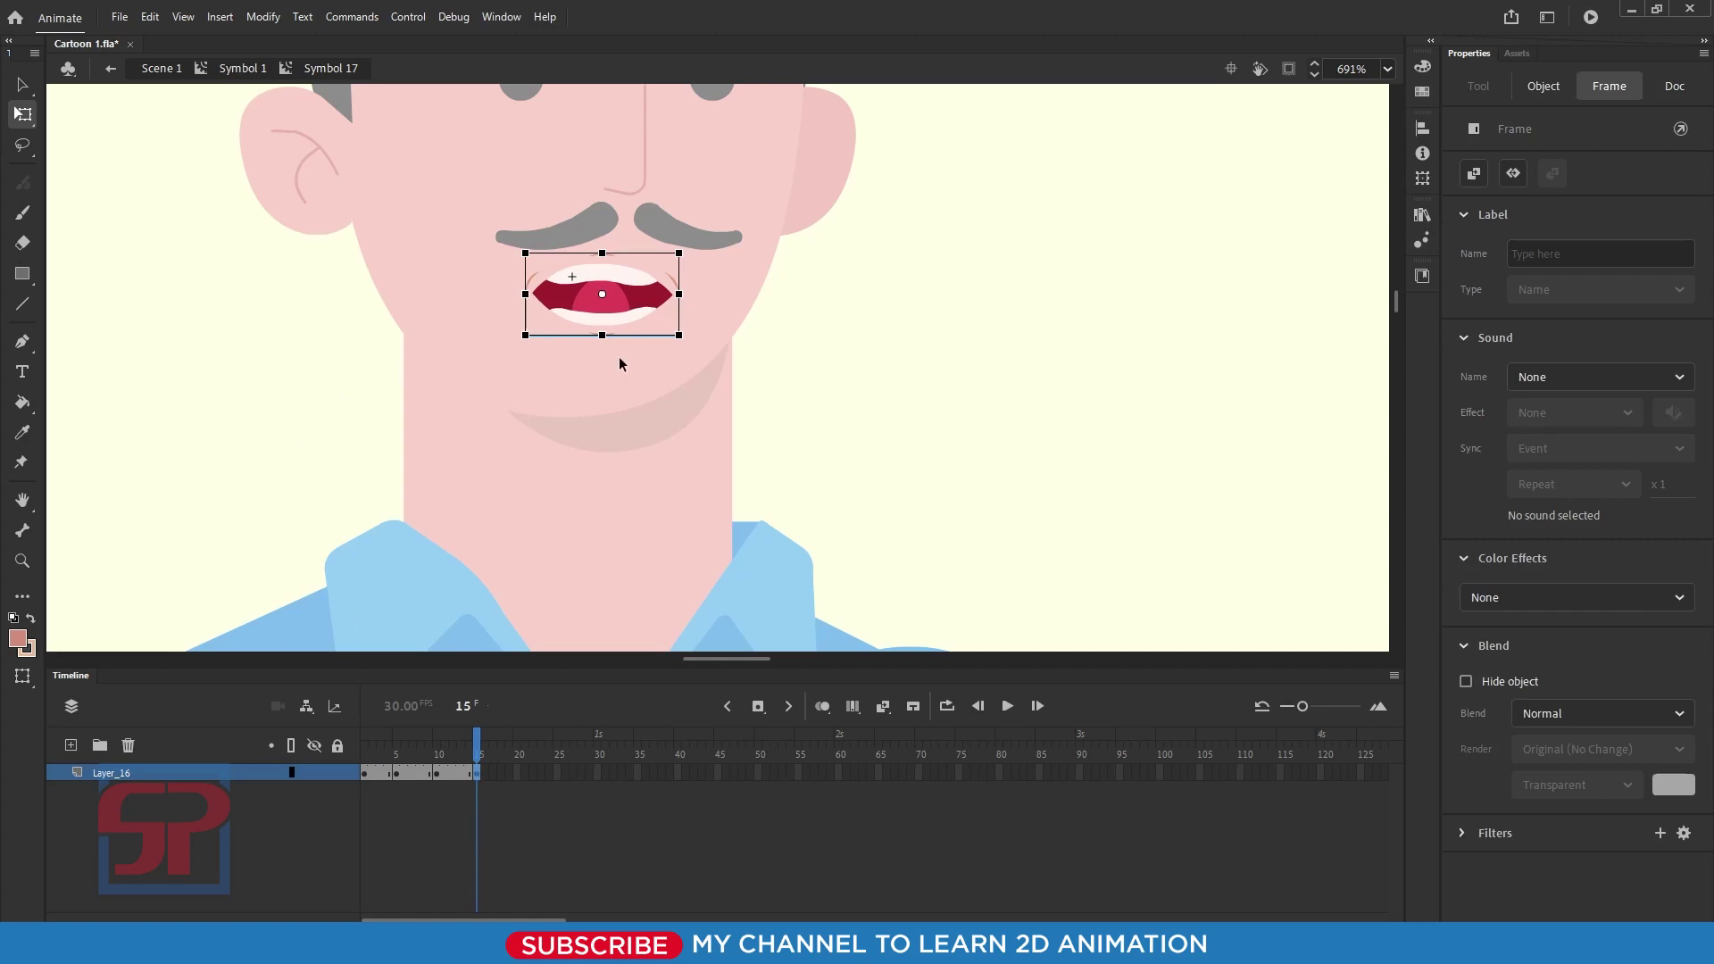
pyautogui.press('Delete')
pyautogui.hotkey('ctrl', 'v')
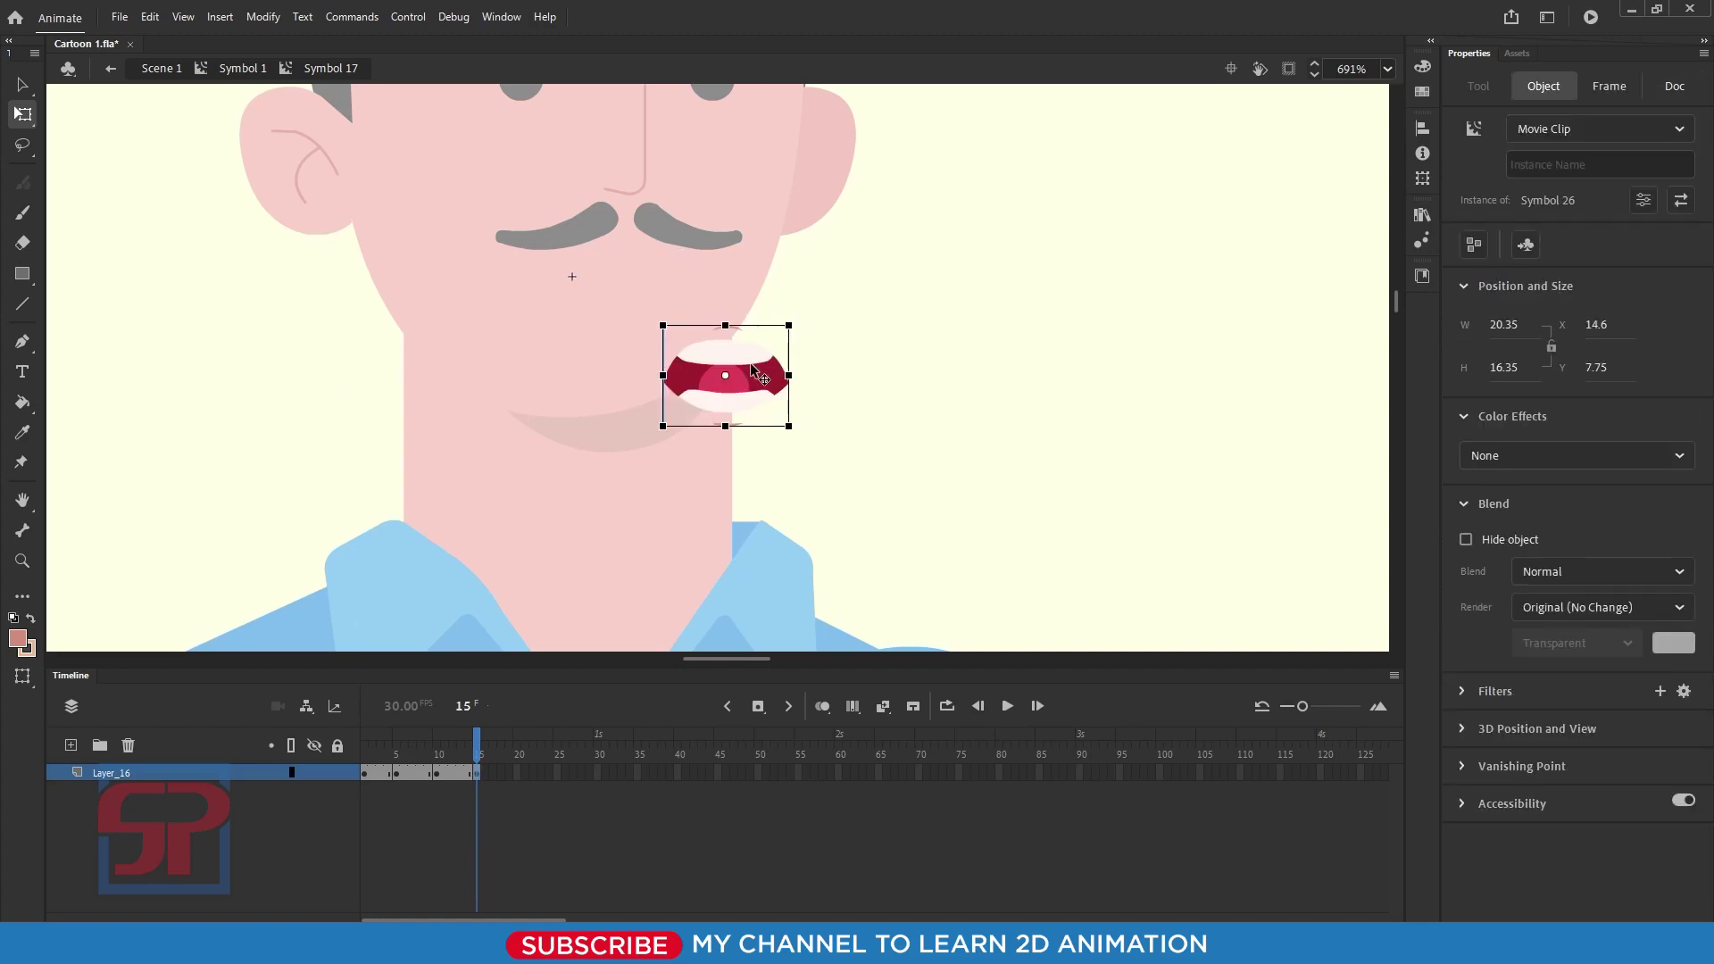
pyautogui.moveTo(757, 361); pyautogui.dragTo(649, 288)
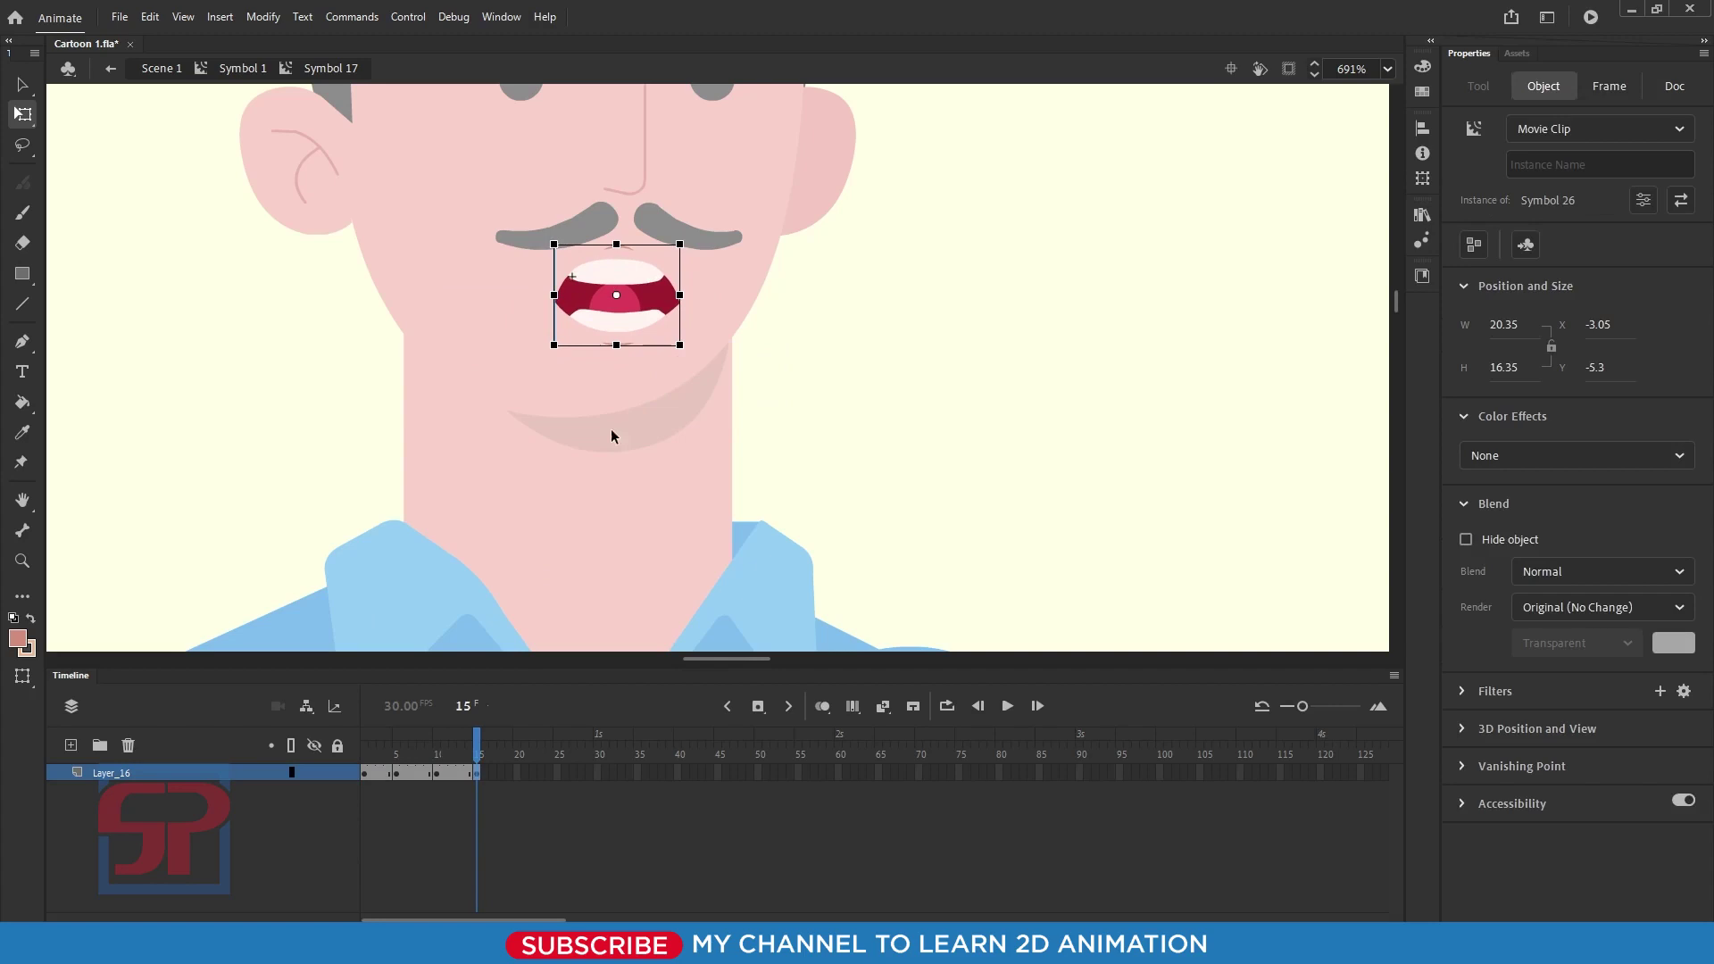
pyautogui.click(366, 752)
# Step: Place the next mouth shape on a new keyframe at frame 20, under the moustache
pyautogui.click(644, 303)
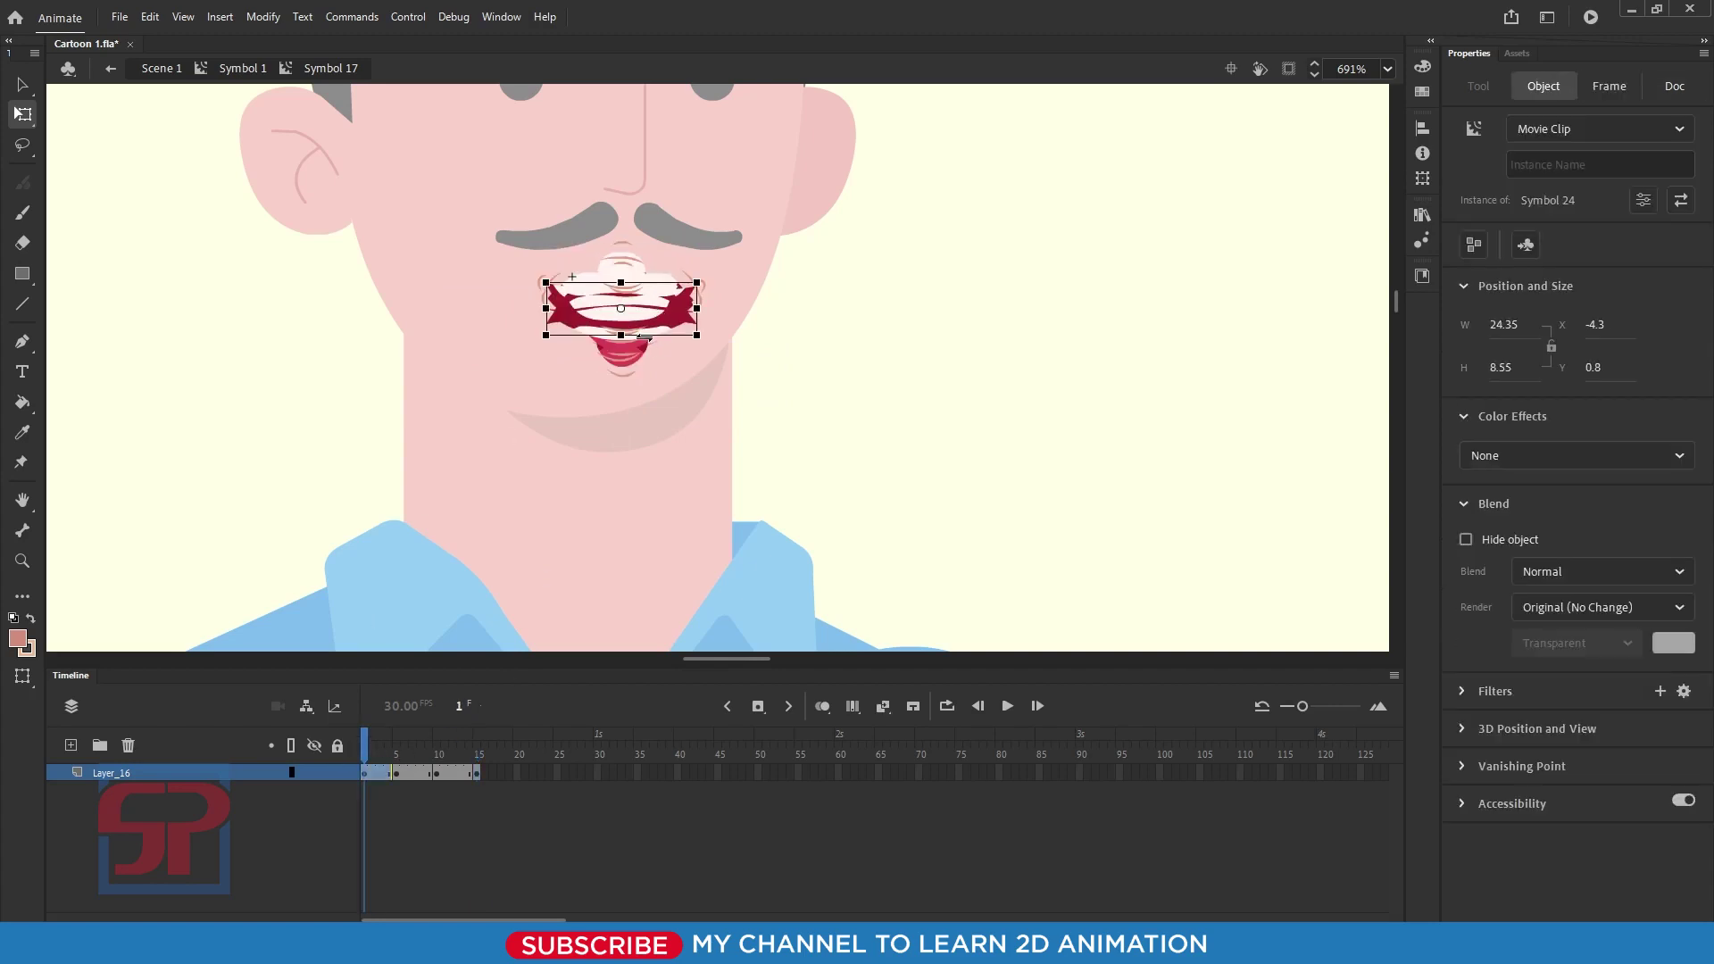
pyautogui.click(542, 643)
pyautogui.press('Return')
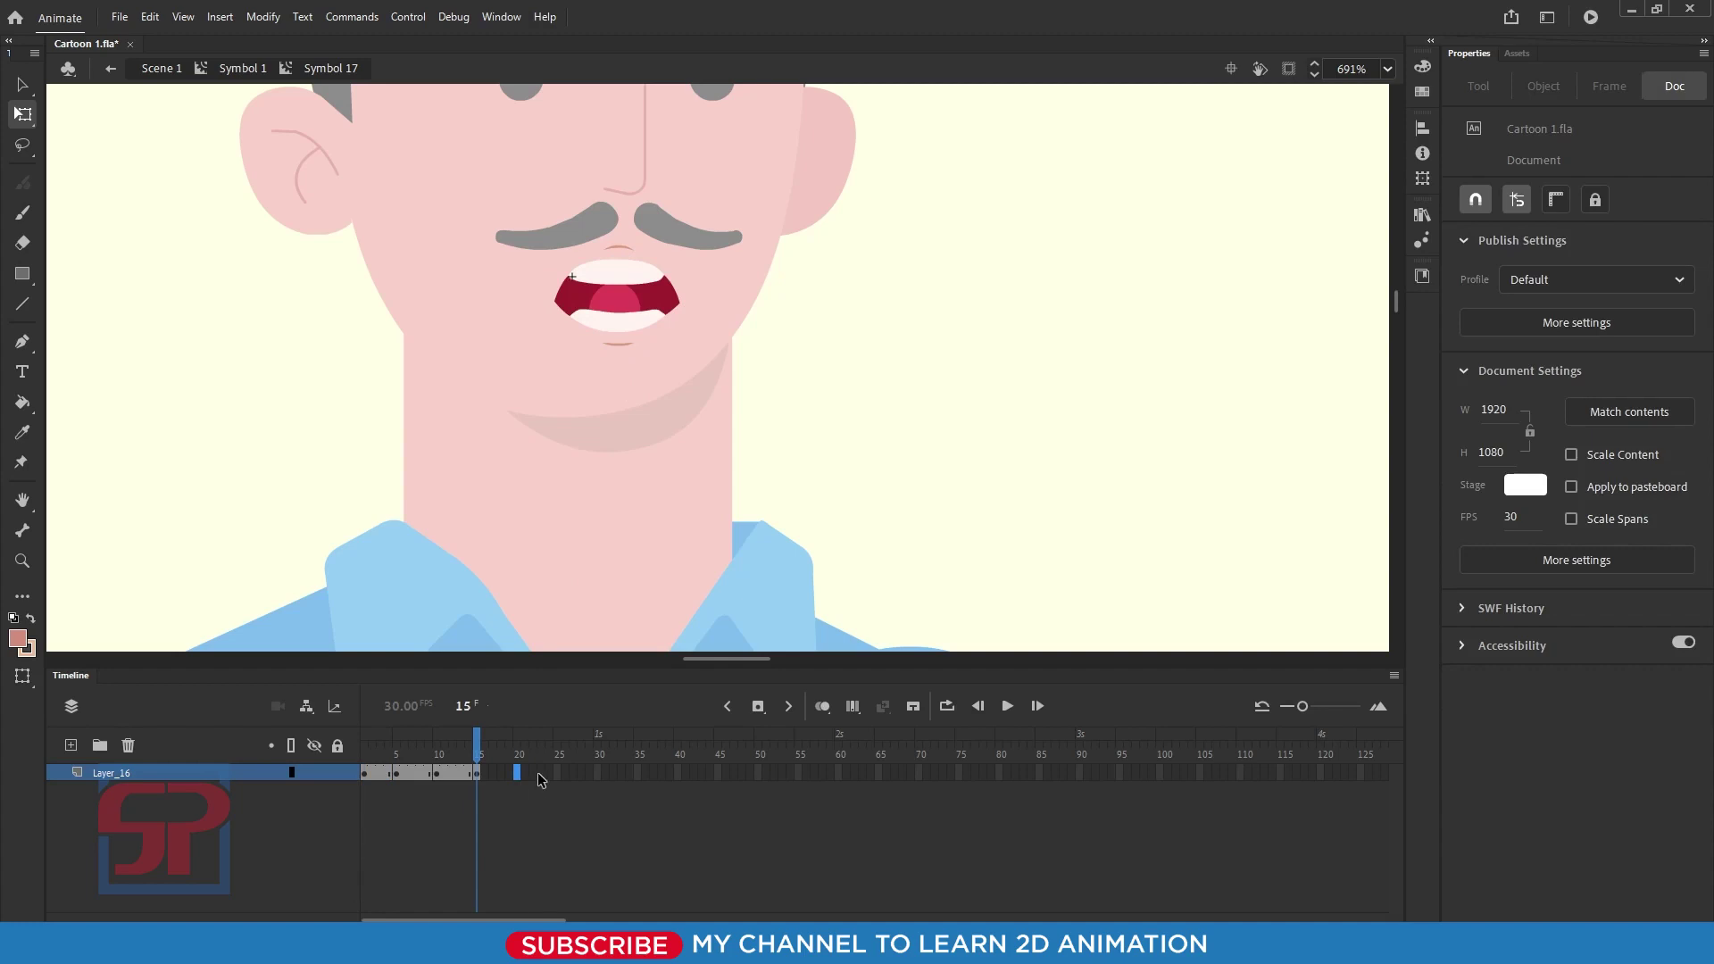
pyautogui.press('F6')
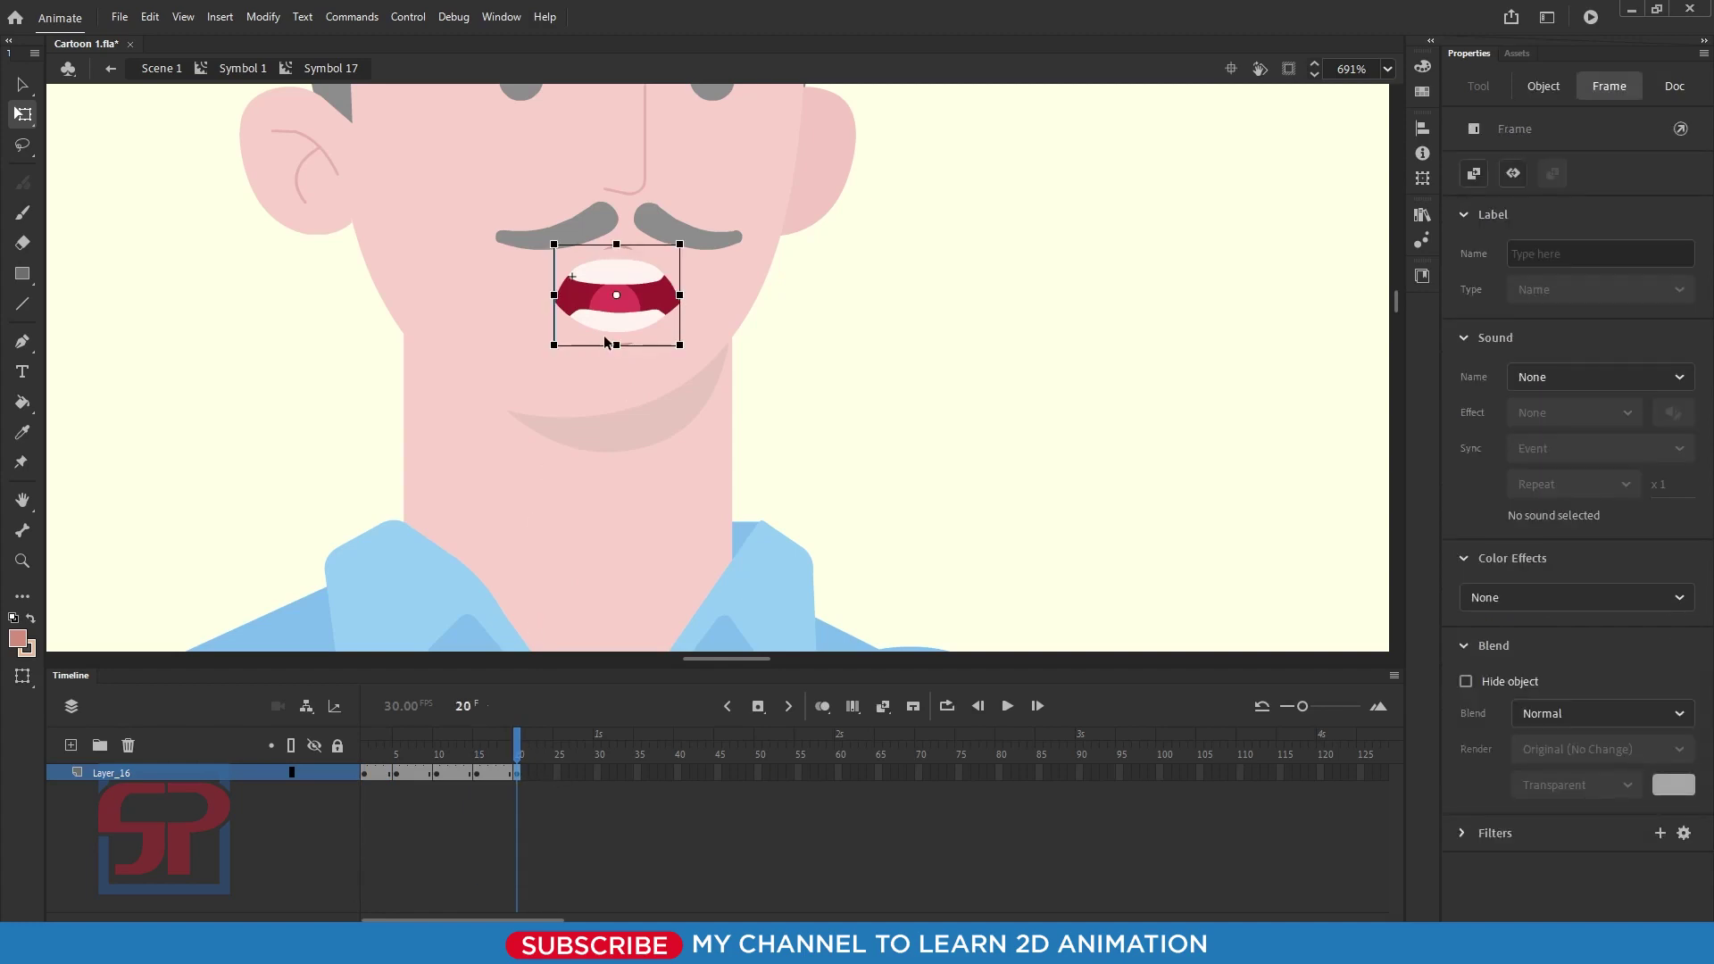
pyautogui.press('Delete')
pyautogui.hotkey('ctrl', 'v')
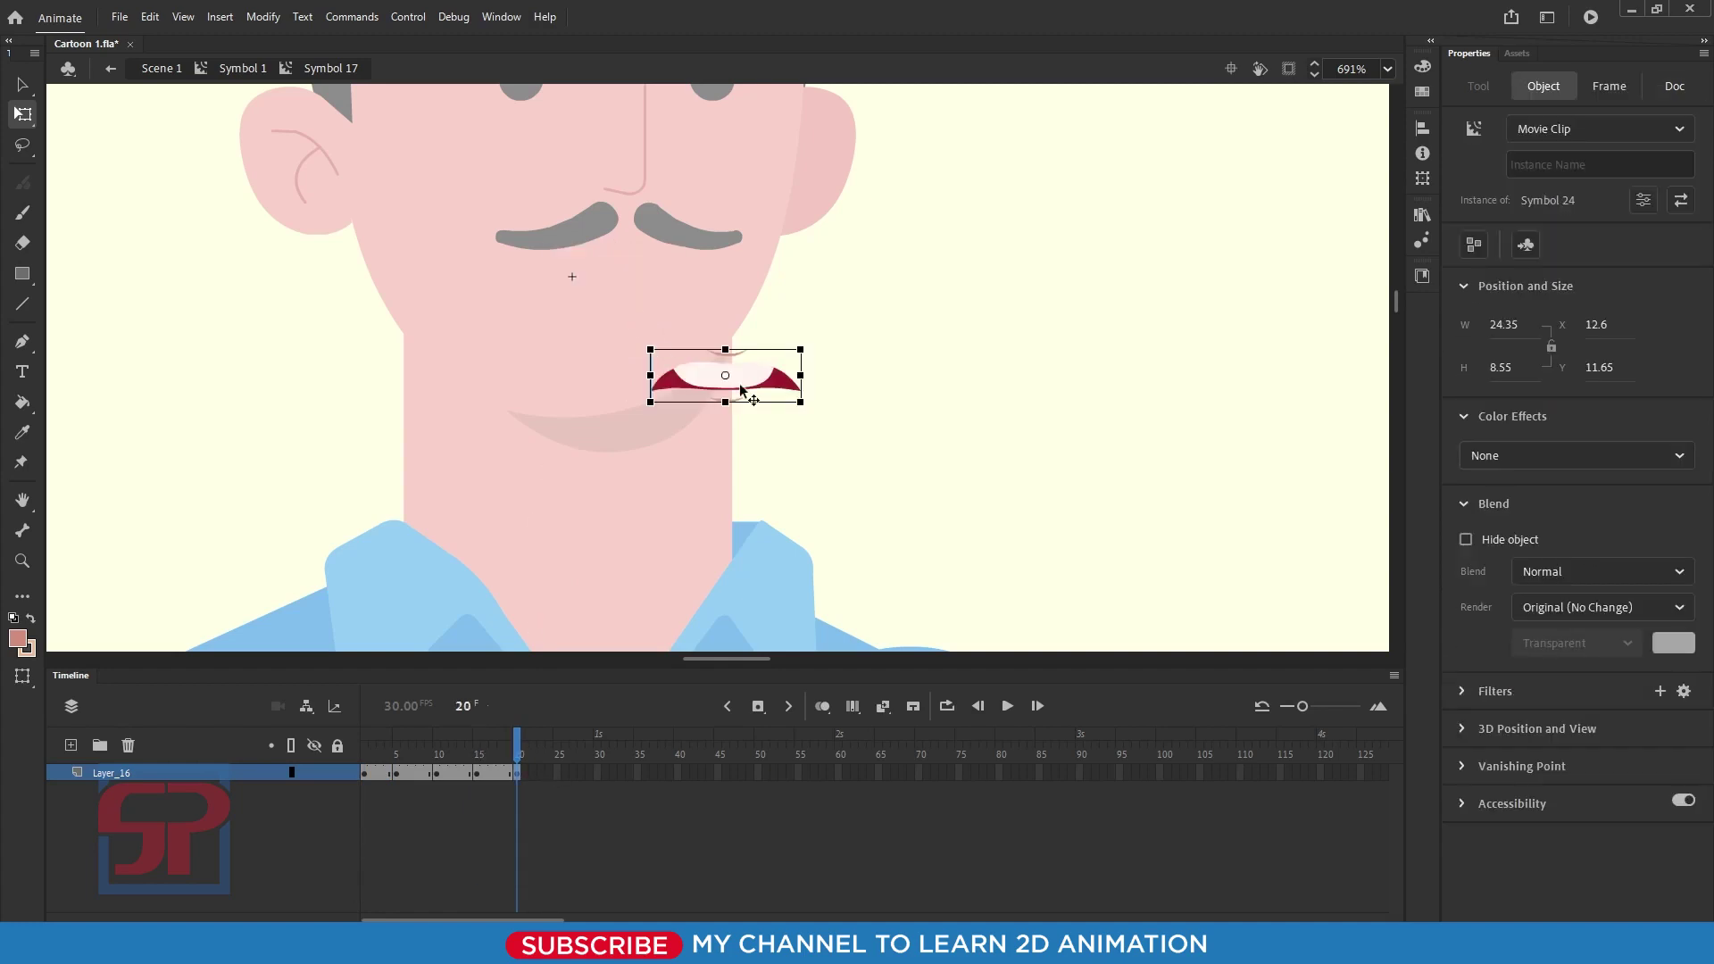
pyautogui.moveTo(748, 397); pyautogui.dragTo(632, 298)
pyautogui.click(365, 772)
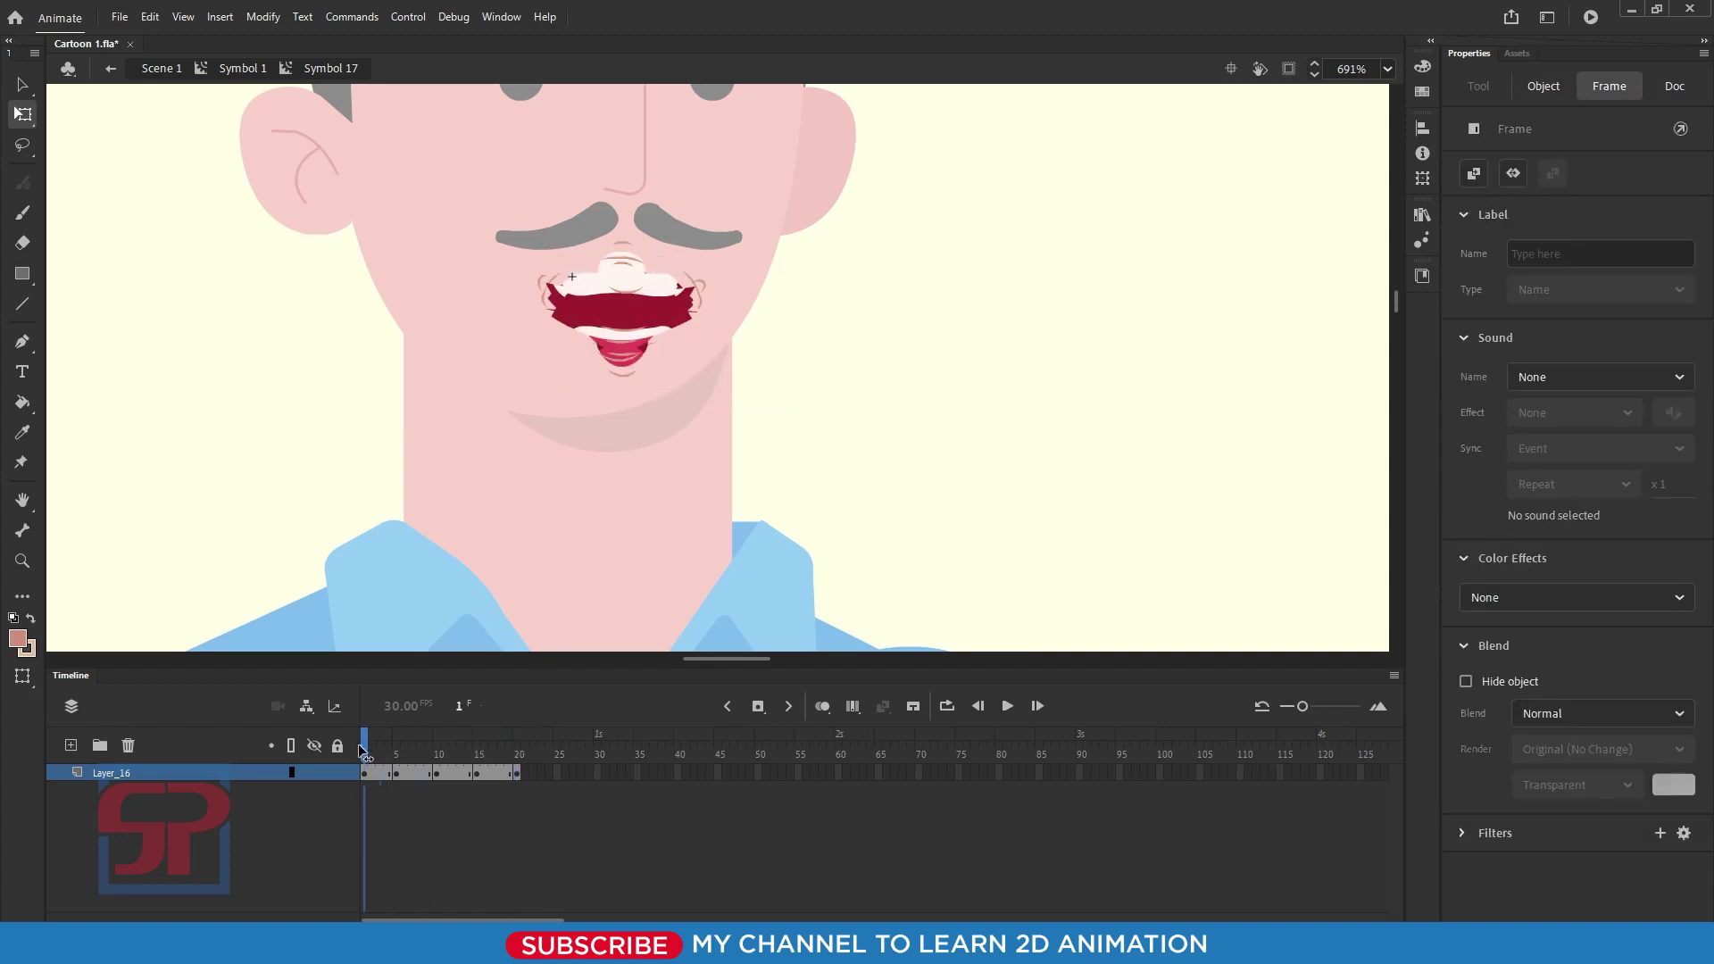
pyautogui.click(488, 407)
pyautogui.click(623, 304)
pyautogui.click(662, 394)
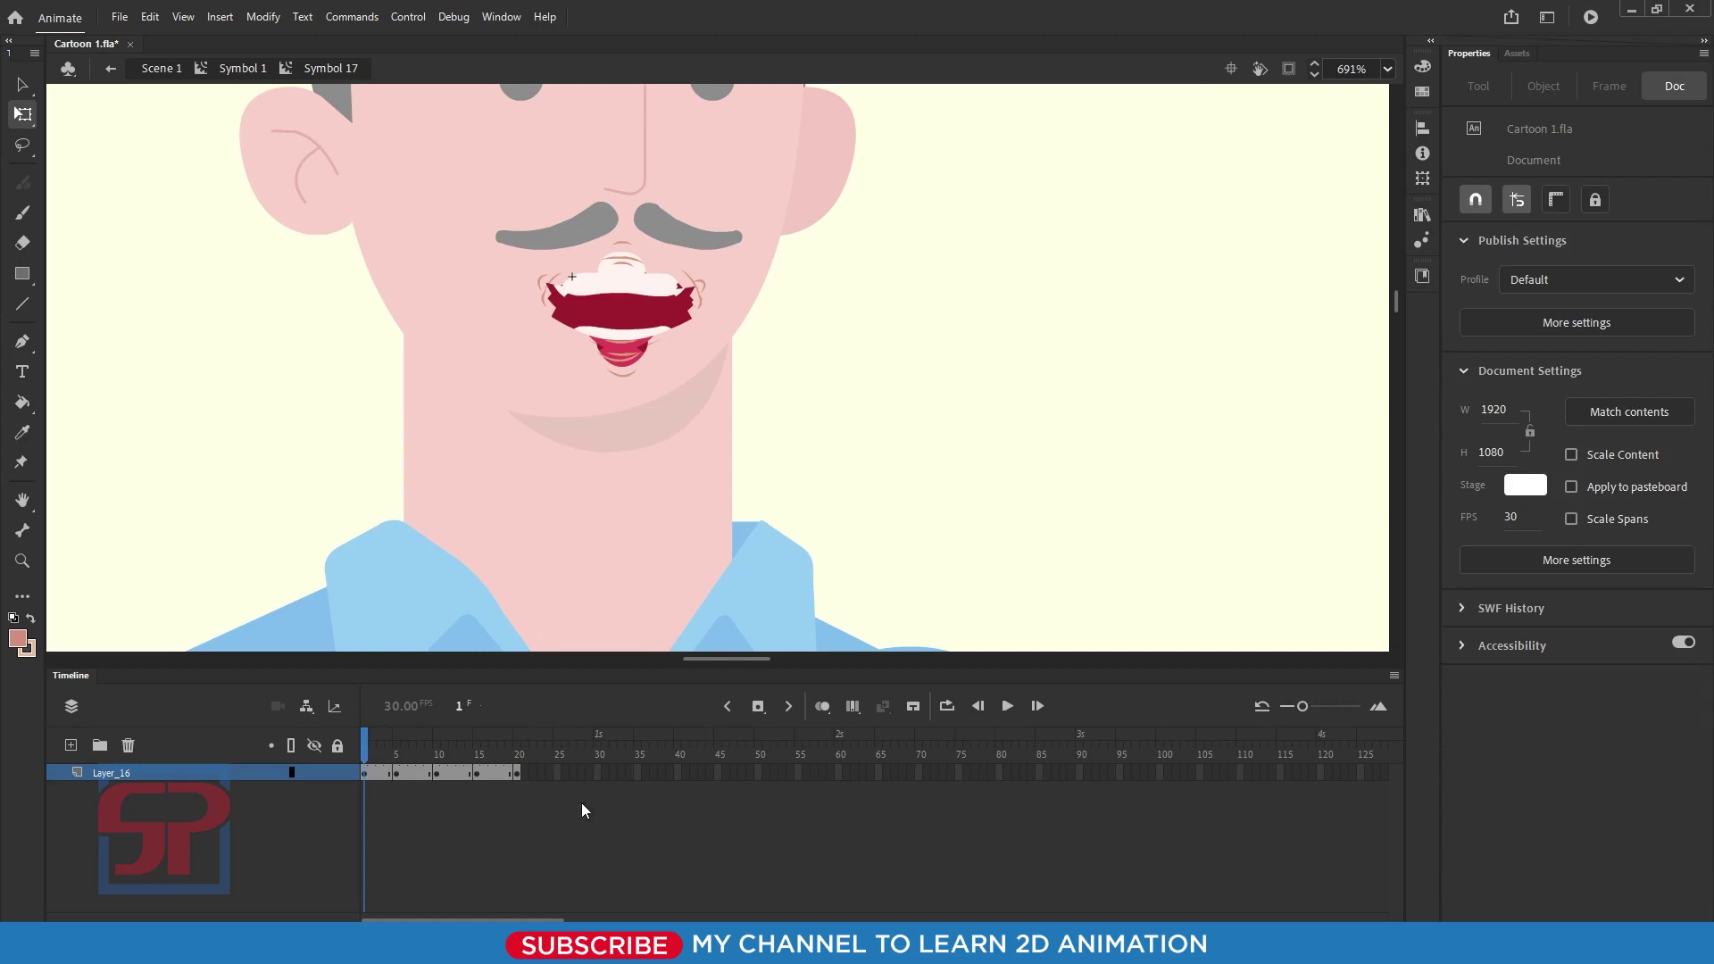
# Step: Add mouth keyframes at frames 25, 30 and 35 on the mouth layer
pyautogui.click(559, 773)
pyautogui.press('F6')
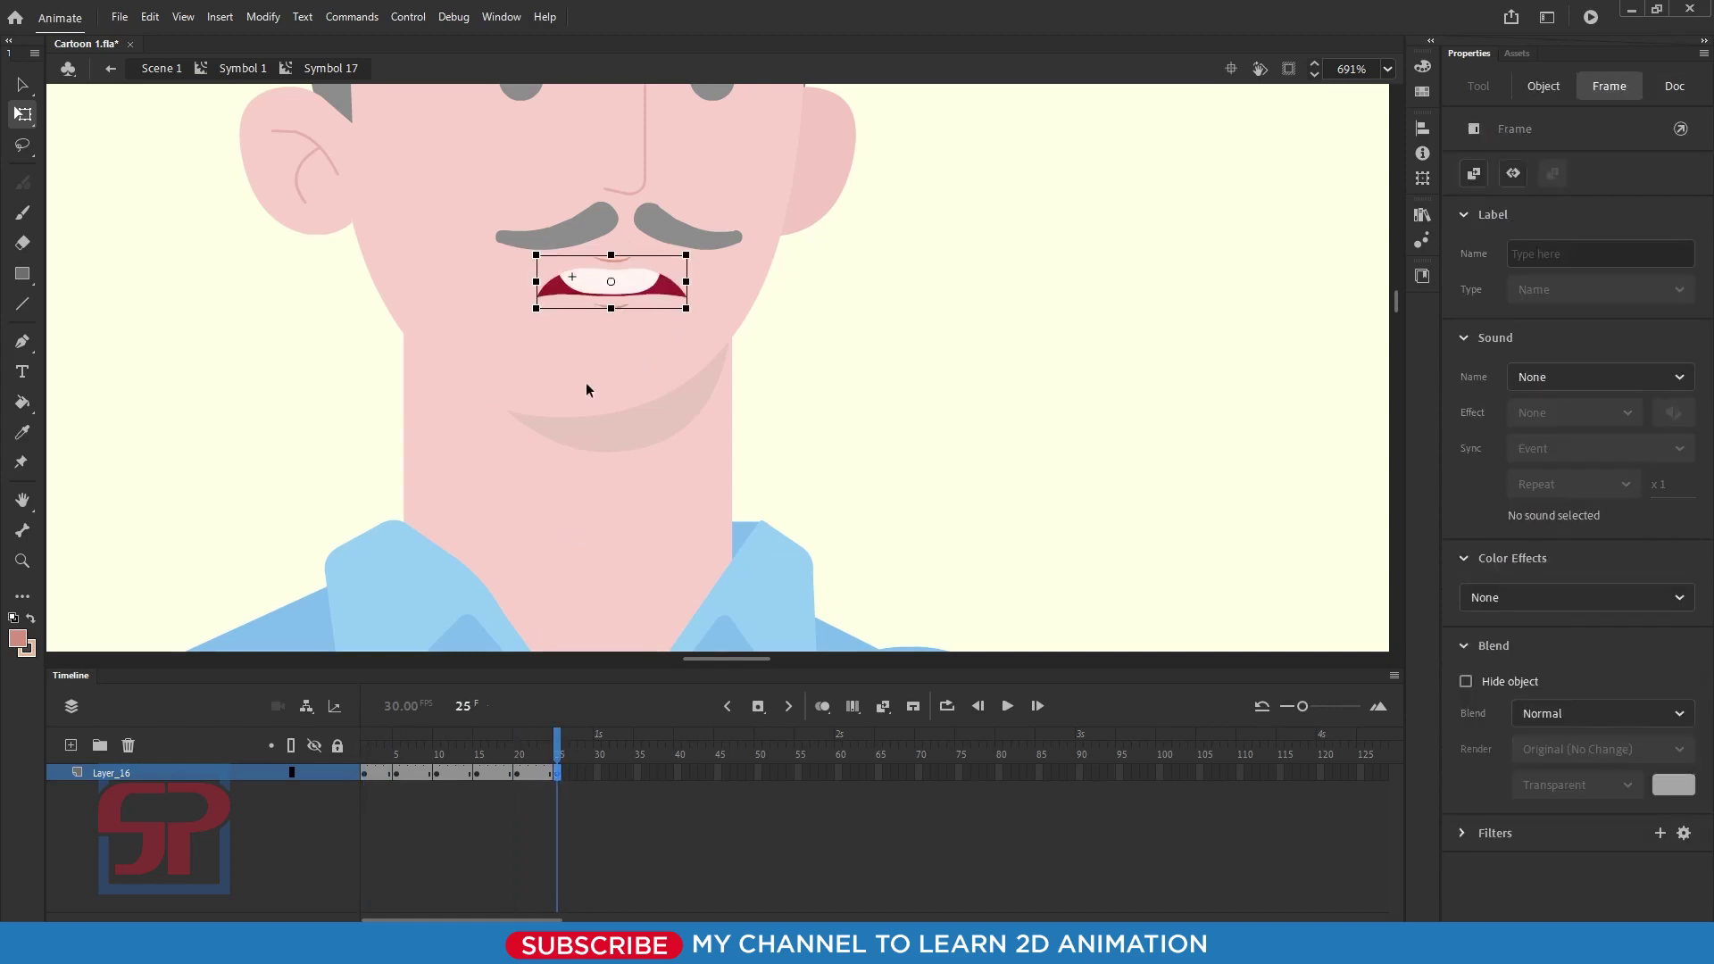
pyautogui.press('Return')
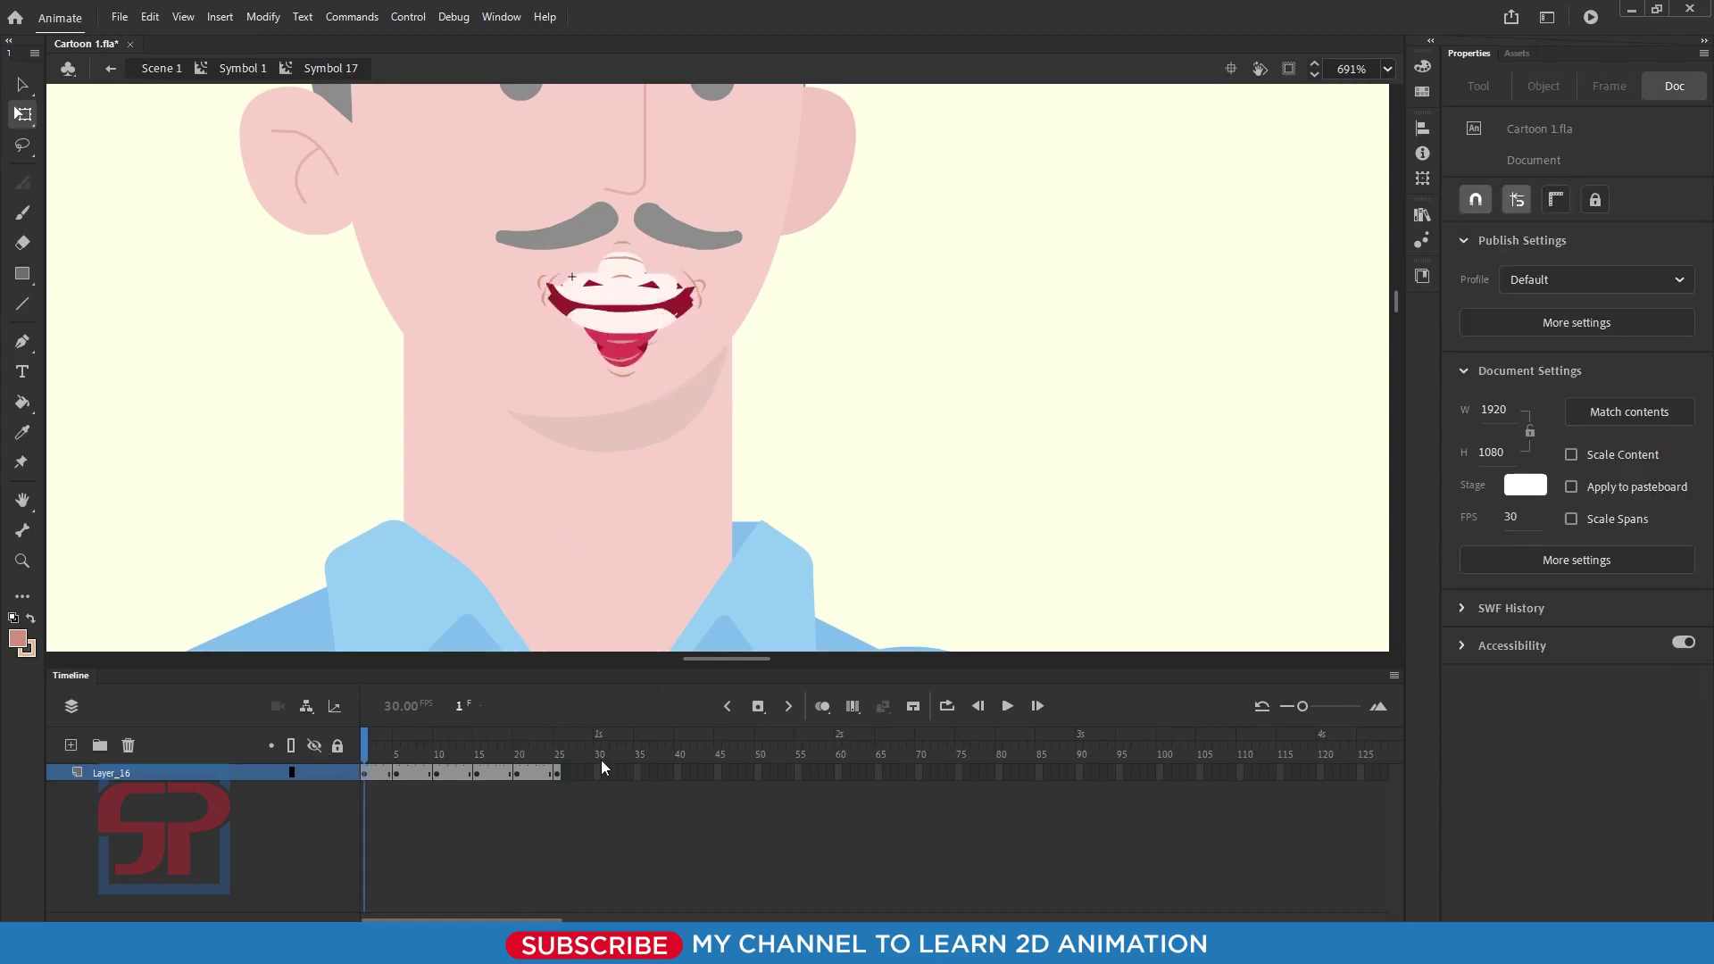
pyautogui.click(598, 773)
pyautogui.press('F6')
pyautogui.click(632, 296)
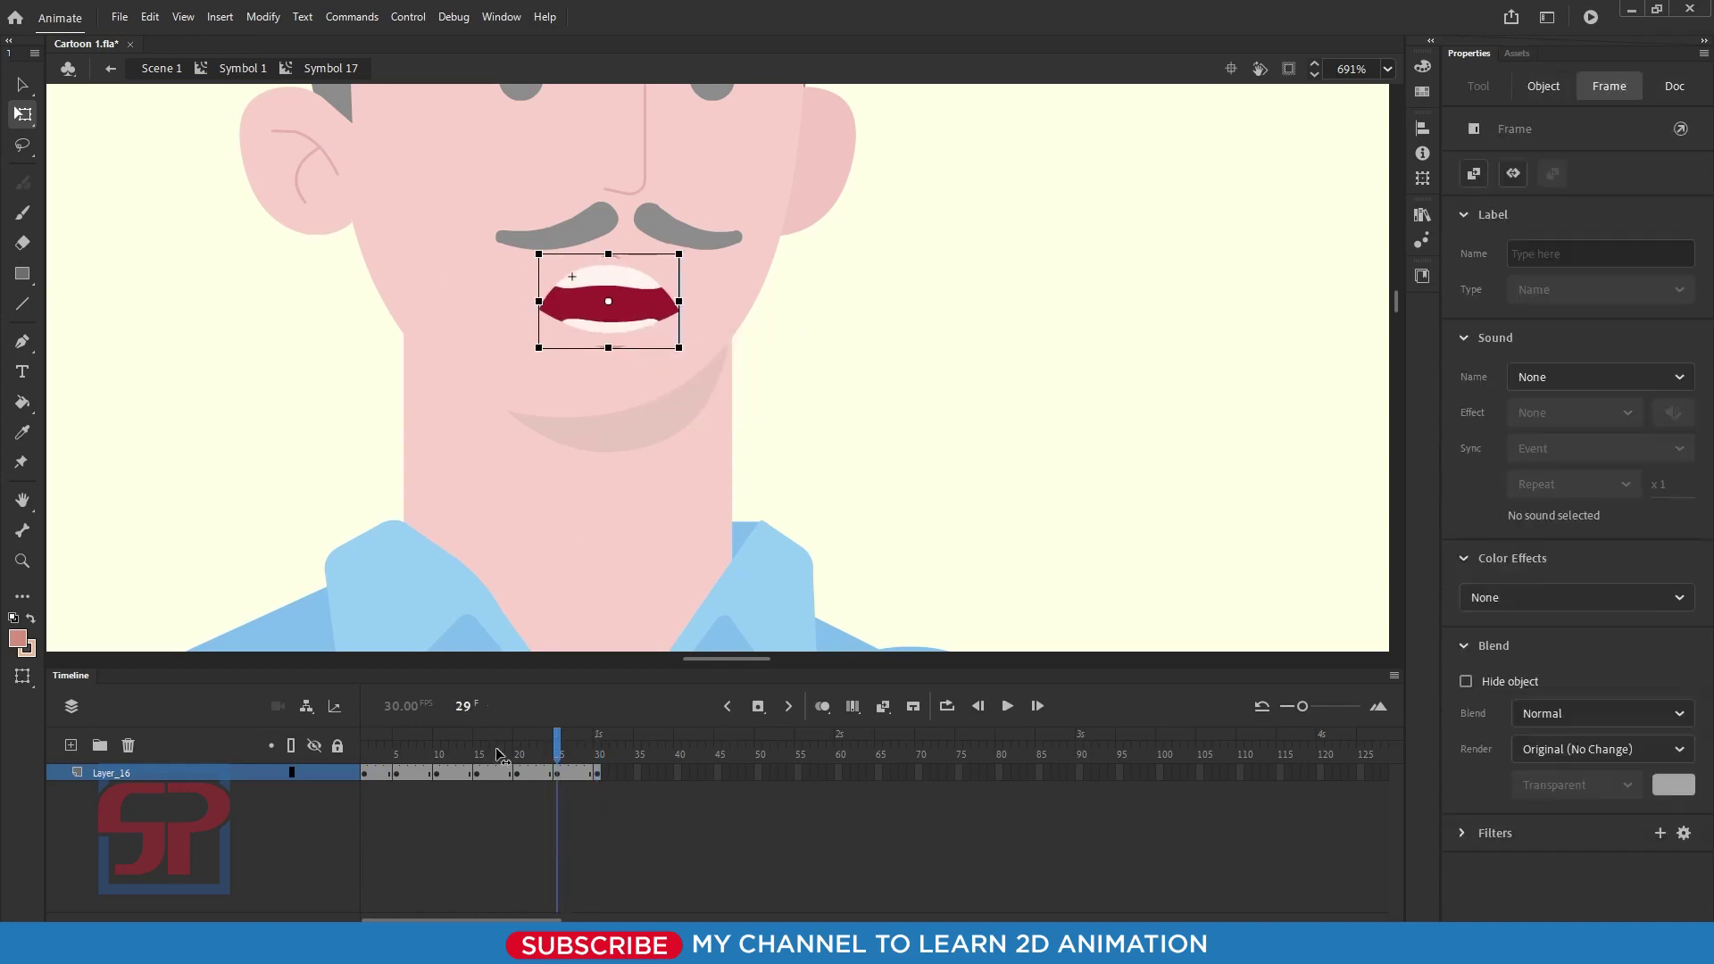
pyautogui.click(638, 773)
pyautogui.press('F6')
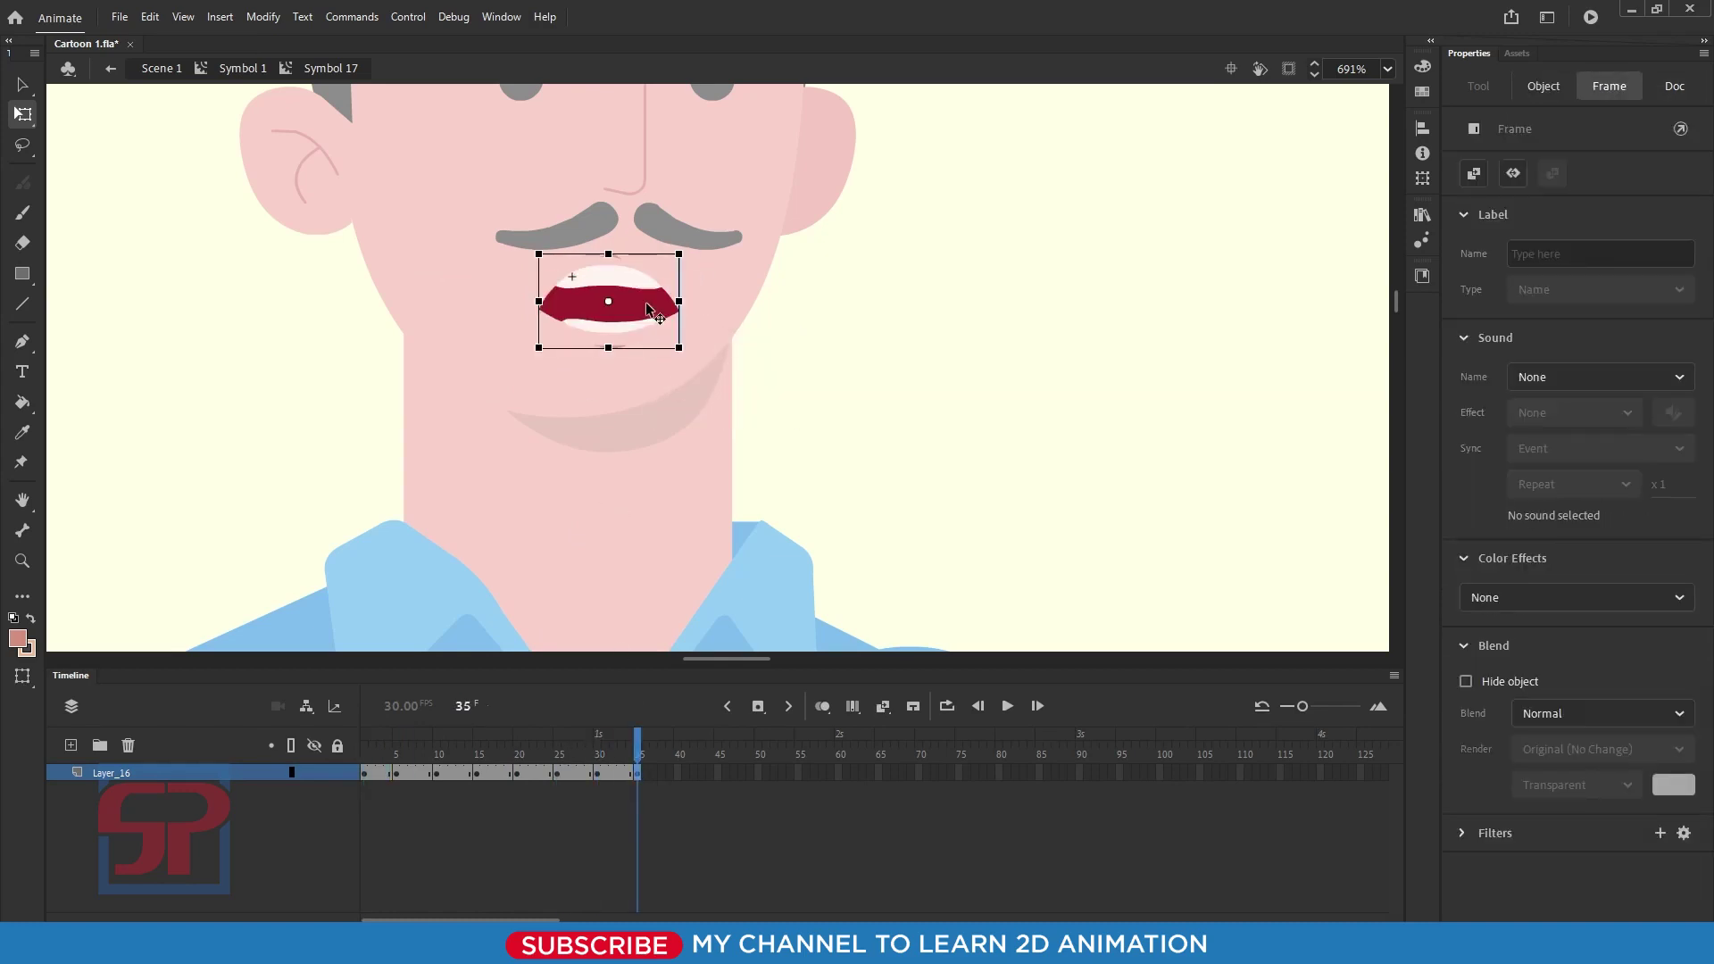
pyautogui.press('Return')
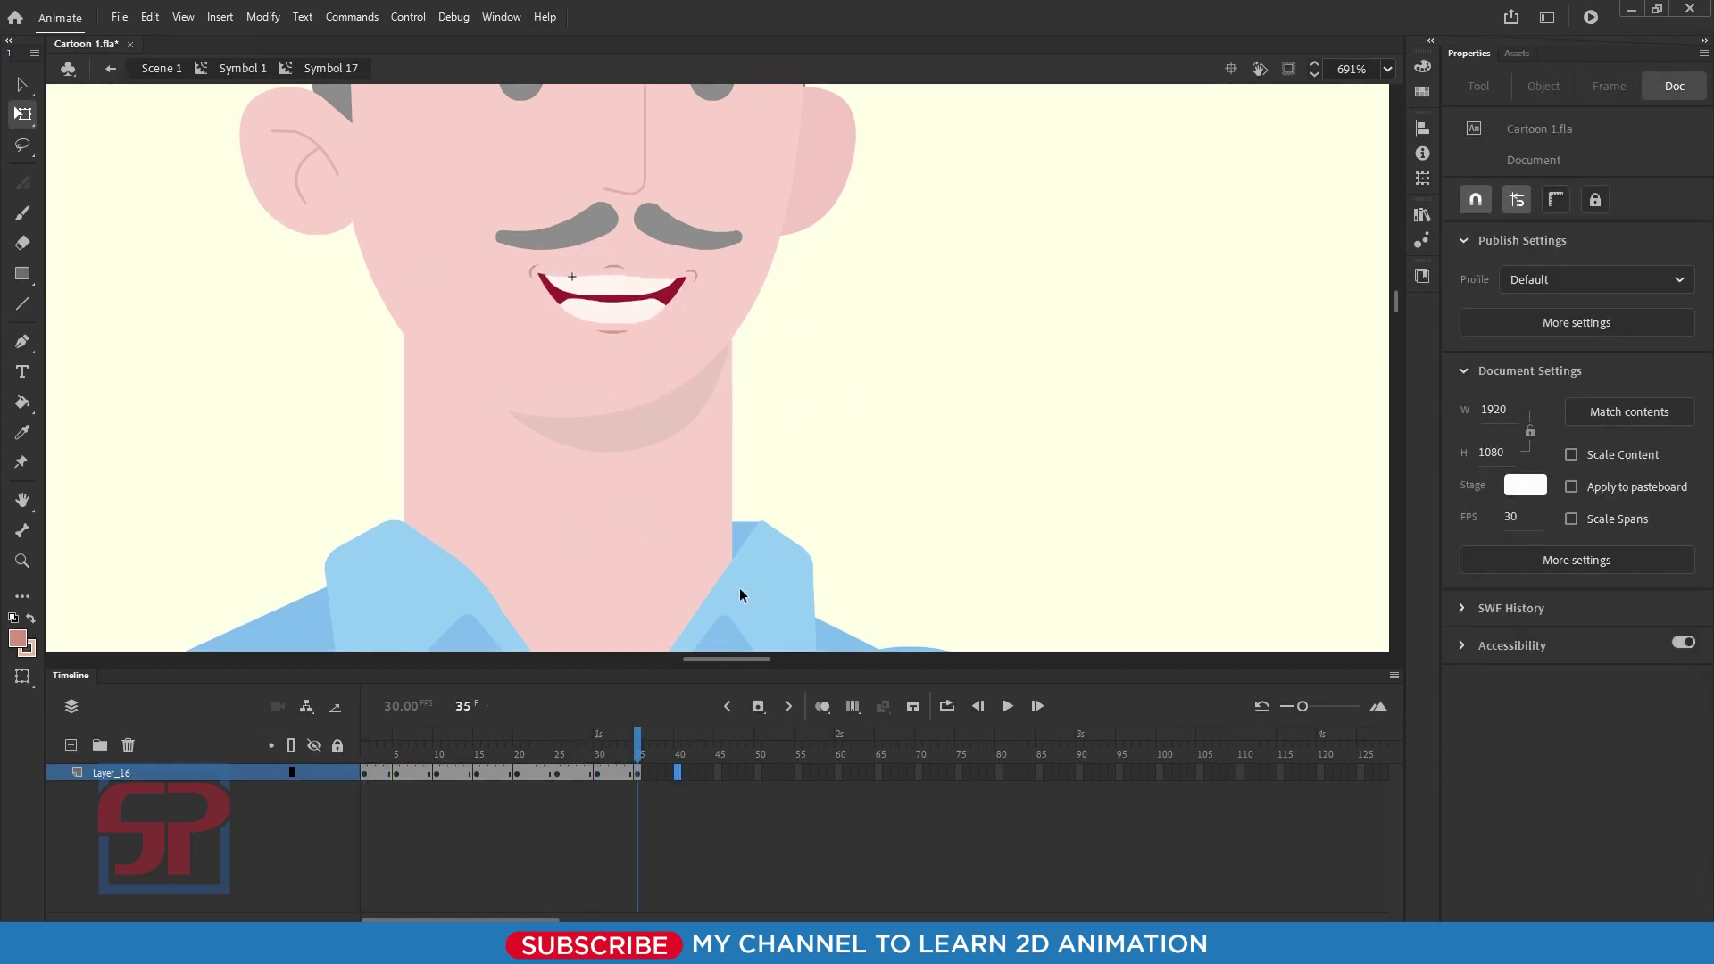
# Step: Add mouth keyframes at frames 40, 45, 50 and 55, then play back the sequence
pyautogui.click(677, 773)
pyautogui.press('F6')
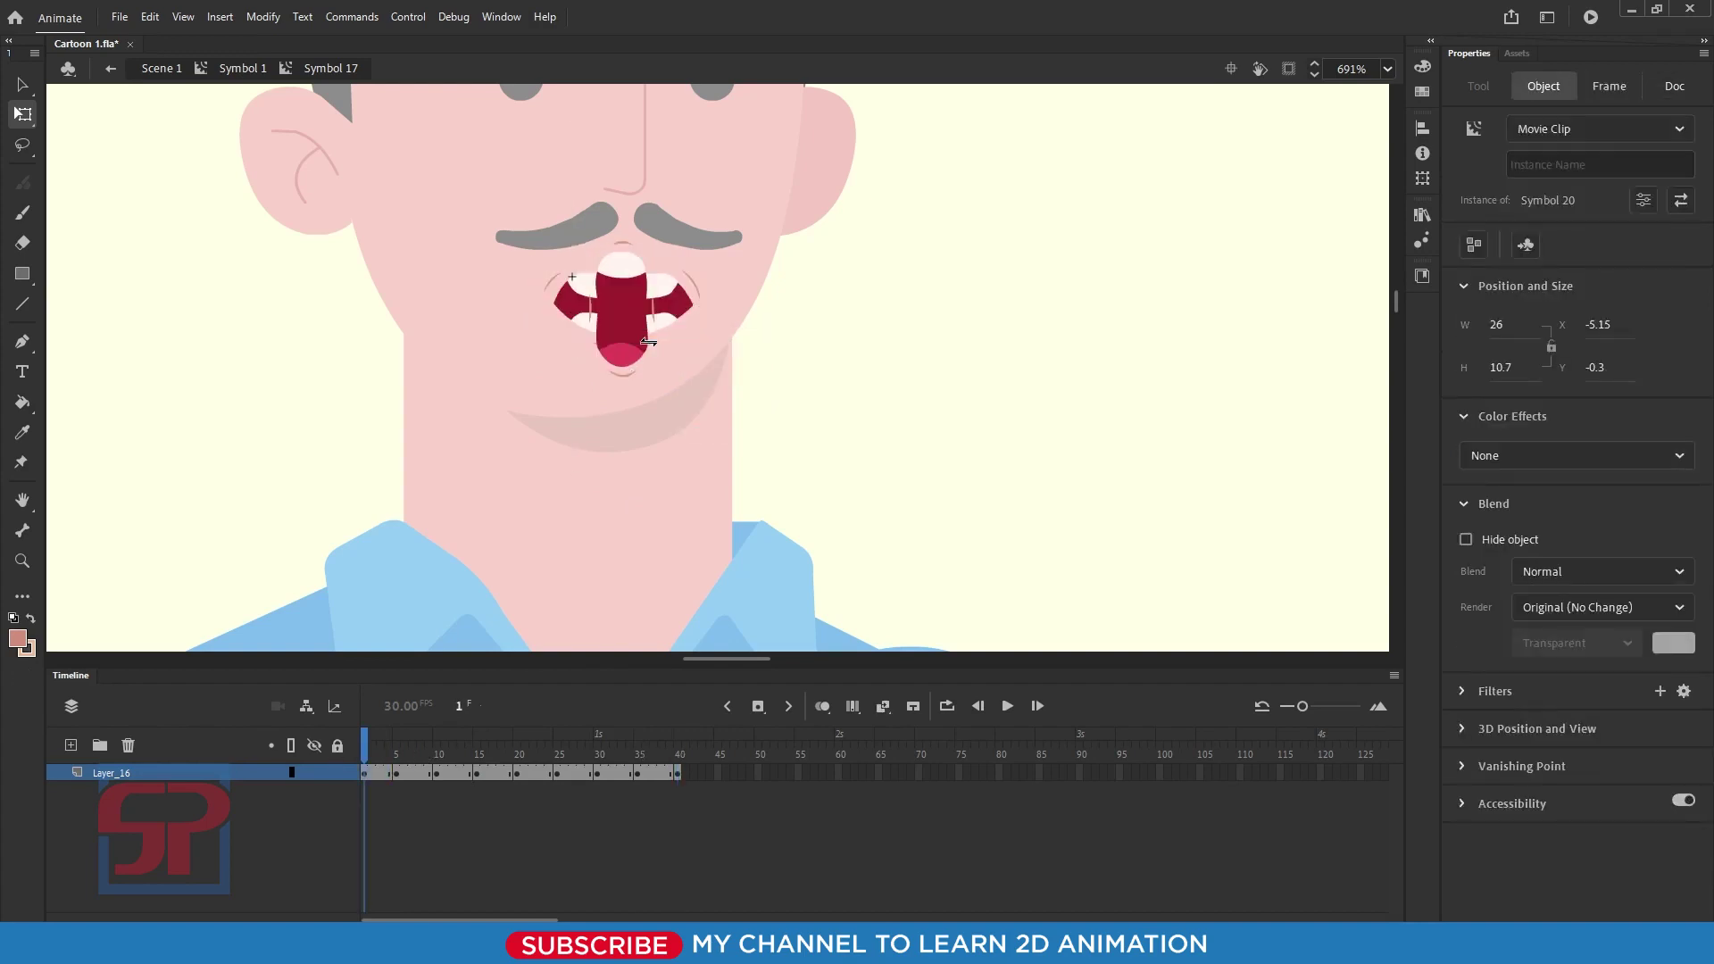
pyautogui.click(718, 773)
pyautogui.press('F6')
pyautogui.click(649, 337)
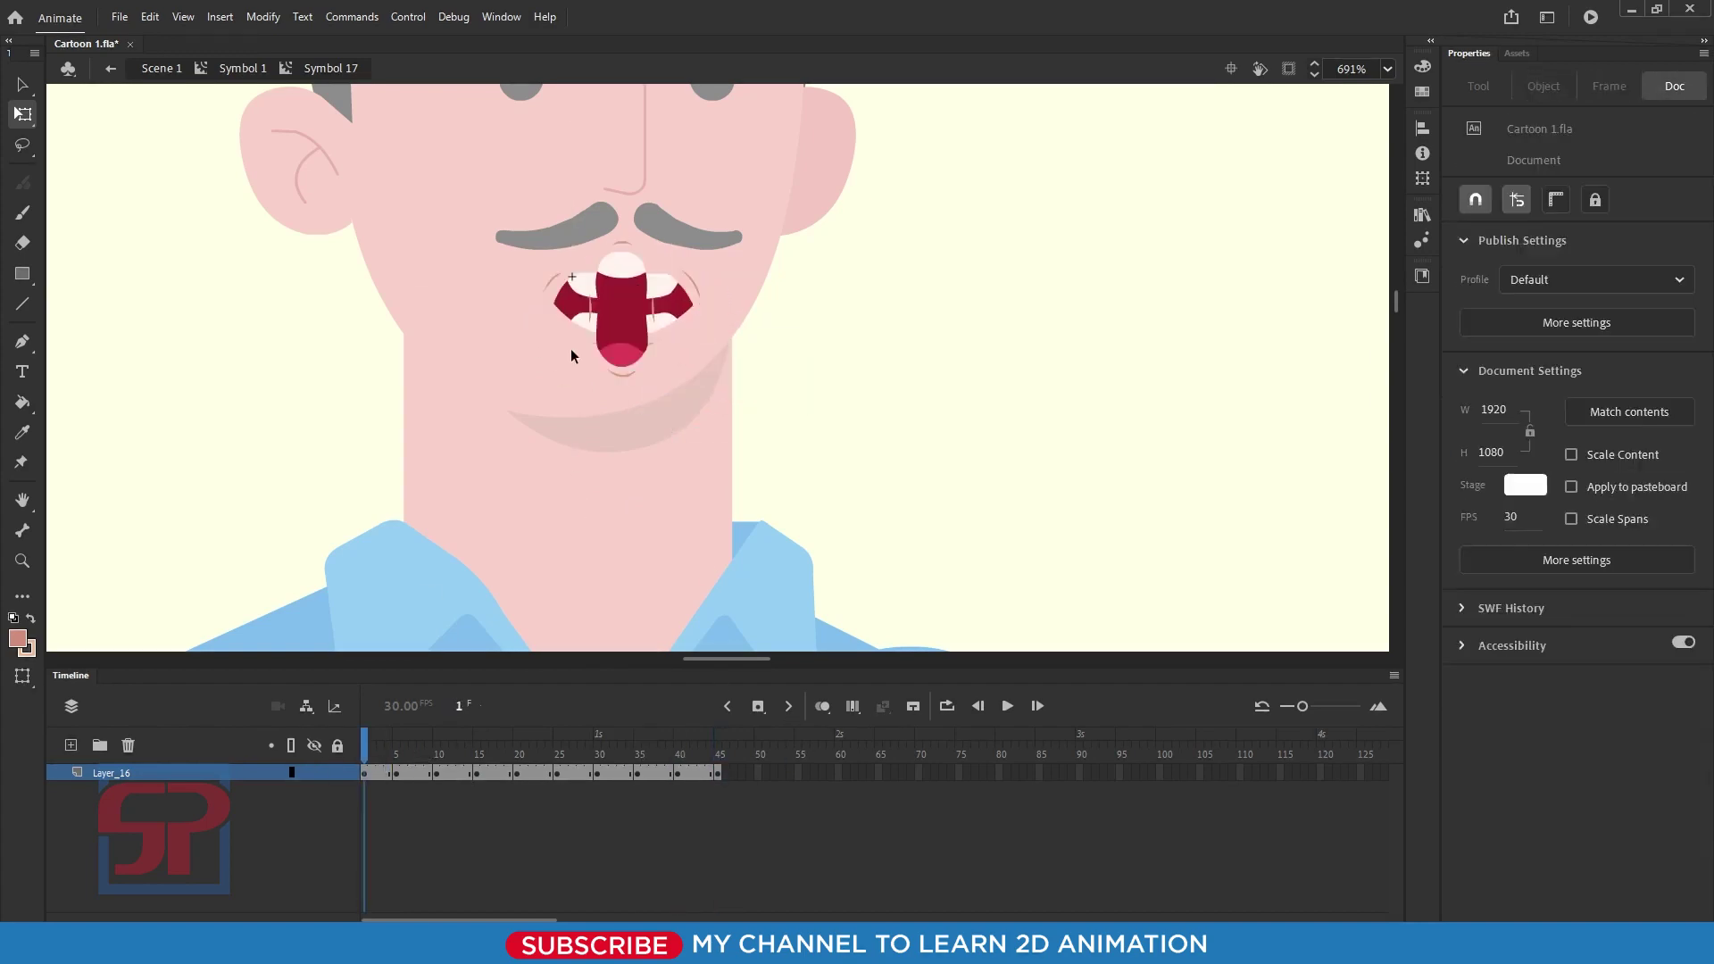
pyautogui.click(758, 761)
pyautogui.press('F6')
pyautogui.press('Return')
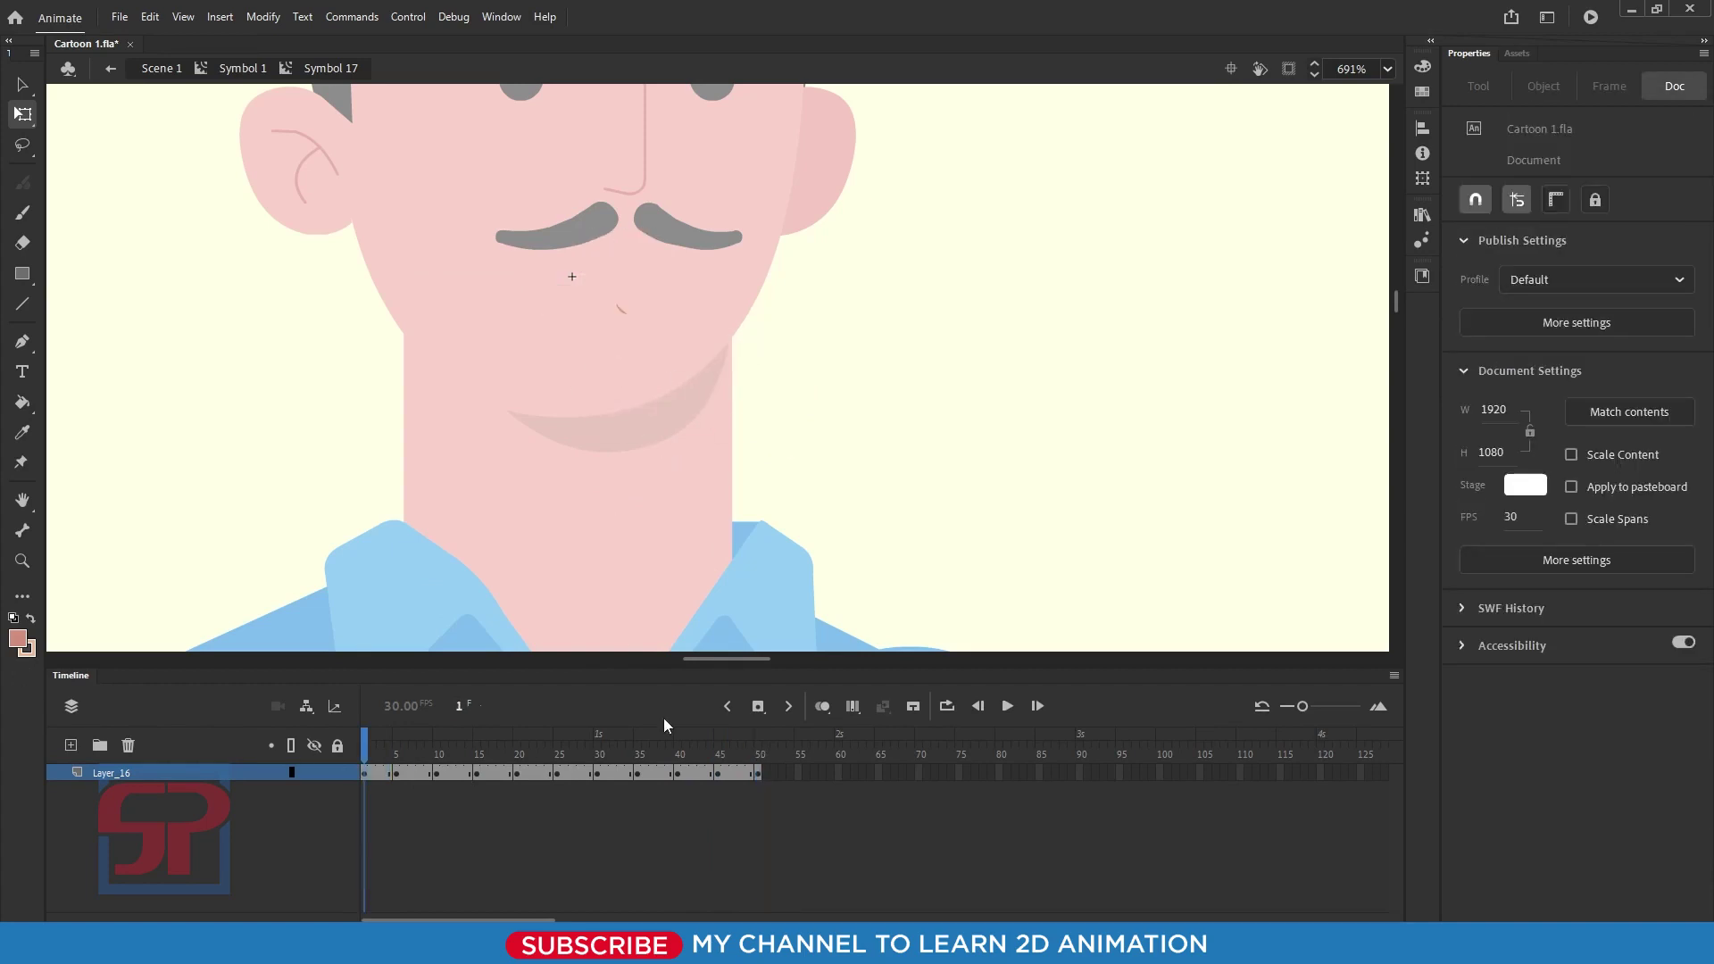
pyautogui.click(799, 774)
pyautogui.press('F6')
pyautogui.click(797, 773)
# Step: Position the closed thin-lipped mouth under the moustache on frame 1
pyautogui.press('Delete')
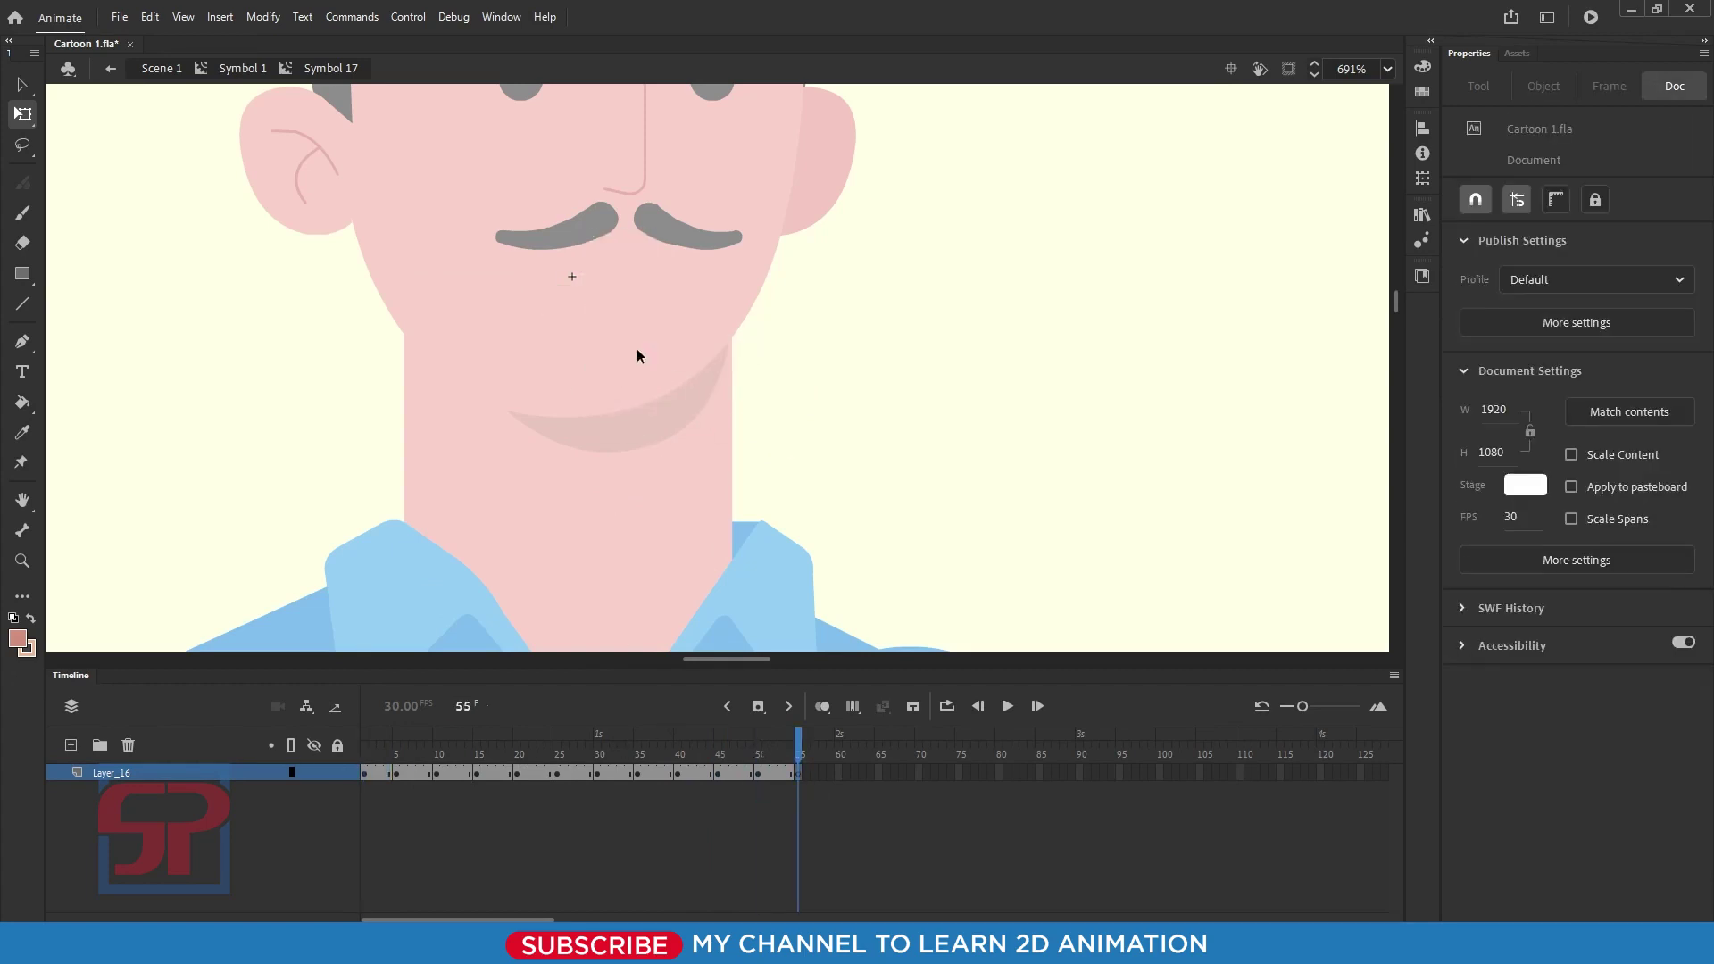
pyautogui.hotkey('ctrl', 'z')
pyautogui.moveTo(797, 734)
pyautogui.mouseDown()
pyautogui.moveTo(509, 751)
pyautogui.moveTo(555, 752)
pyautogui.mouseUp()
pyautogui.click(643, 291)
pyautogui.click(361, 746)
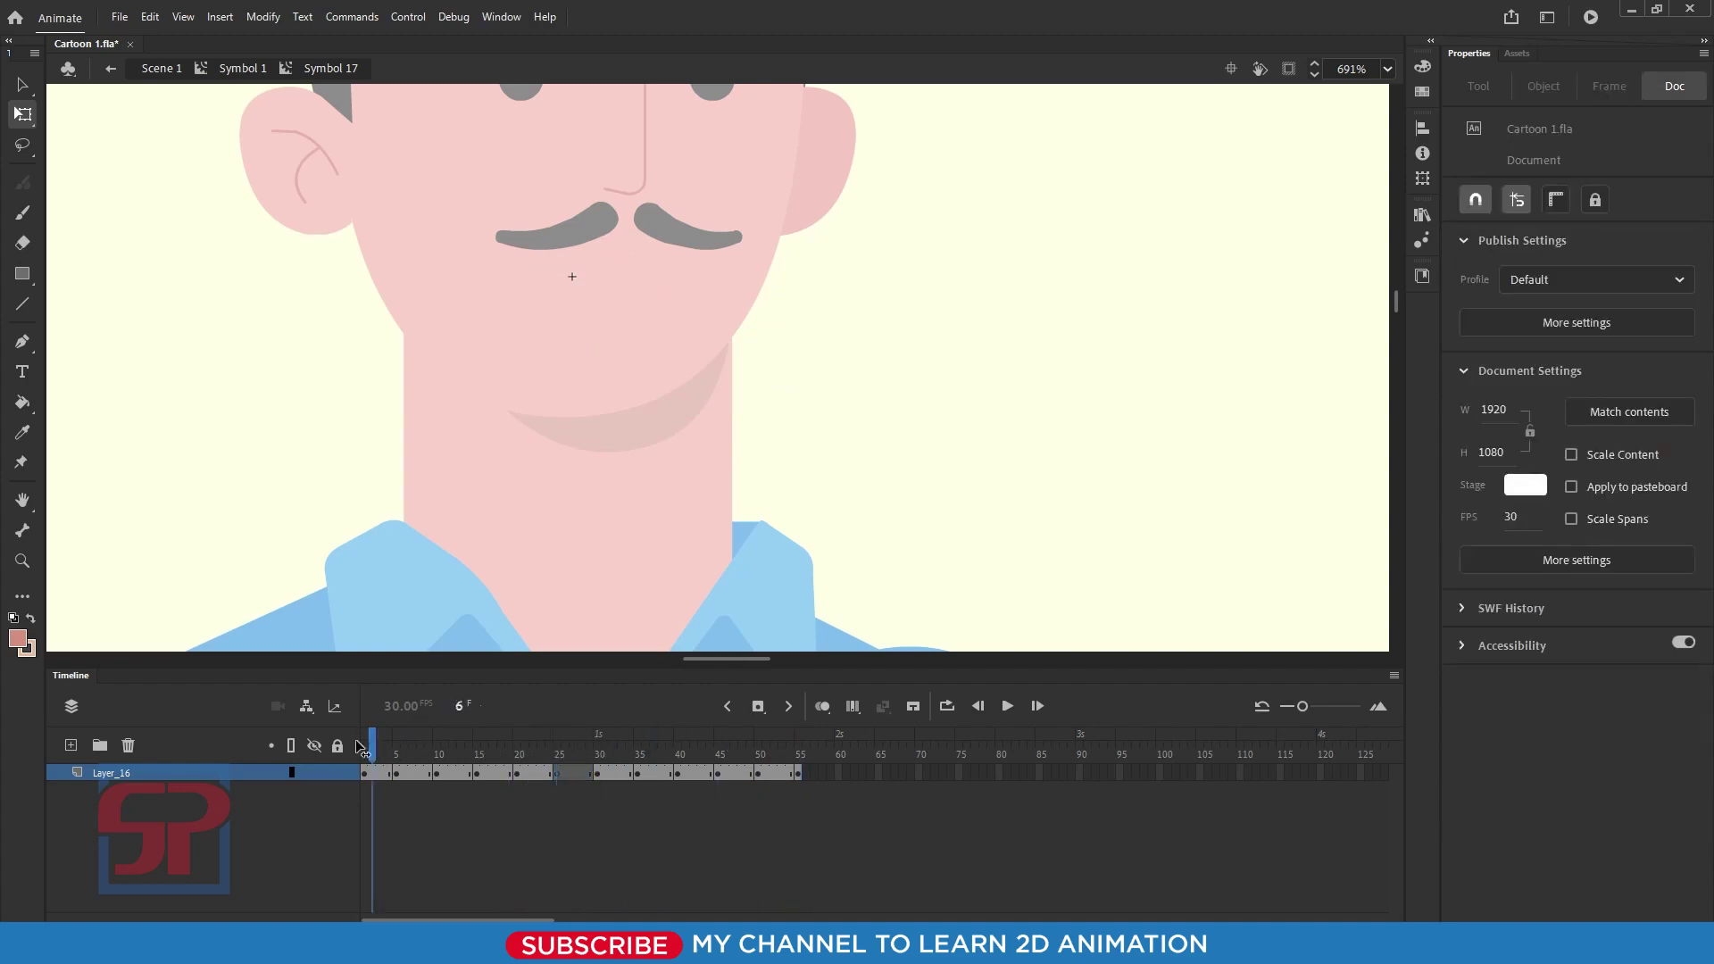
pyautogui.moveTo(723, 375); pyautogui.dragTo(601, 300)
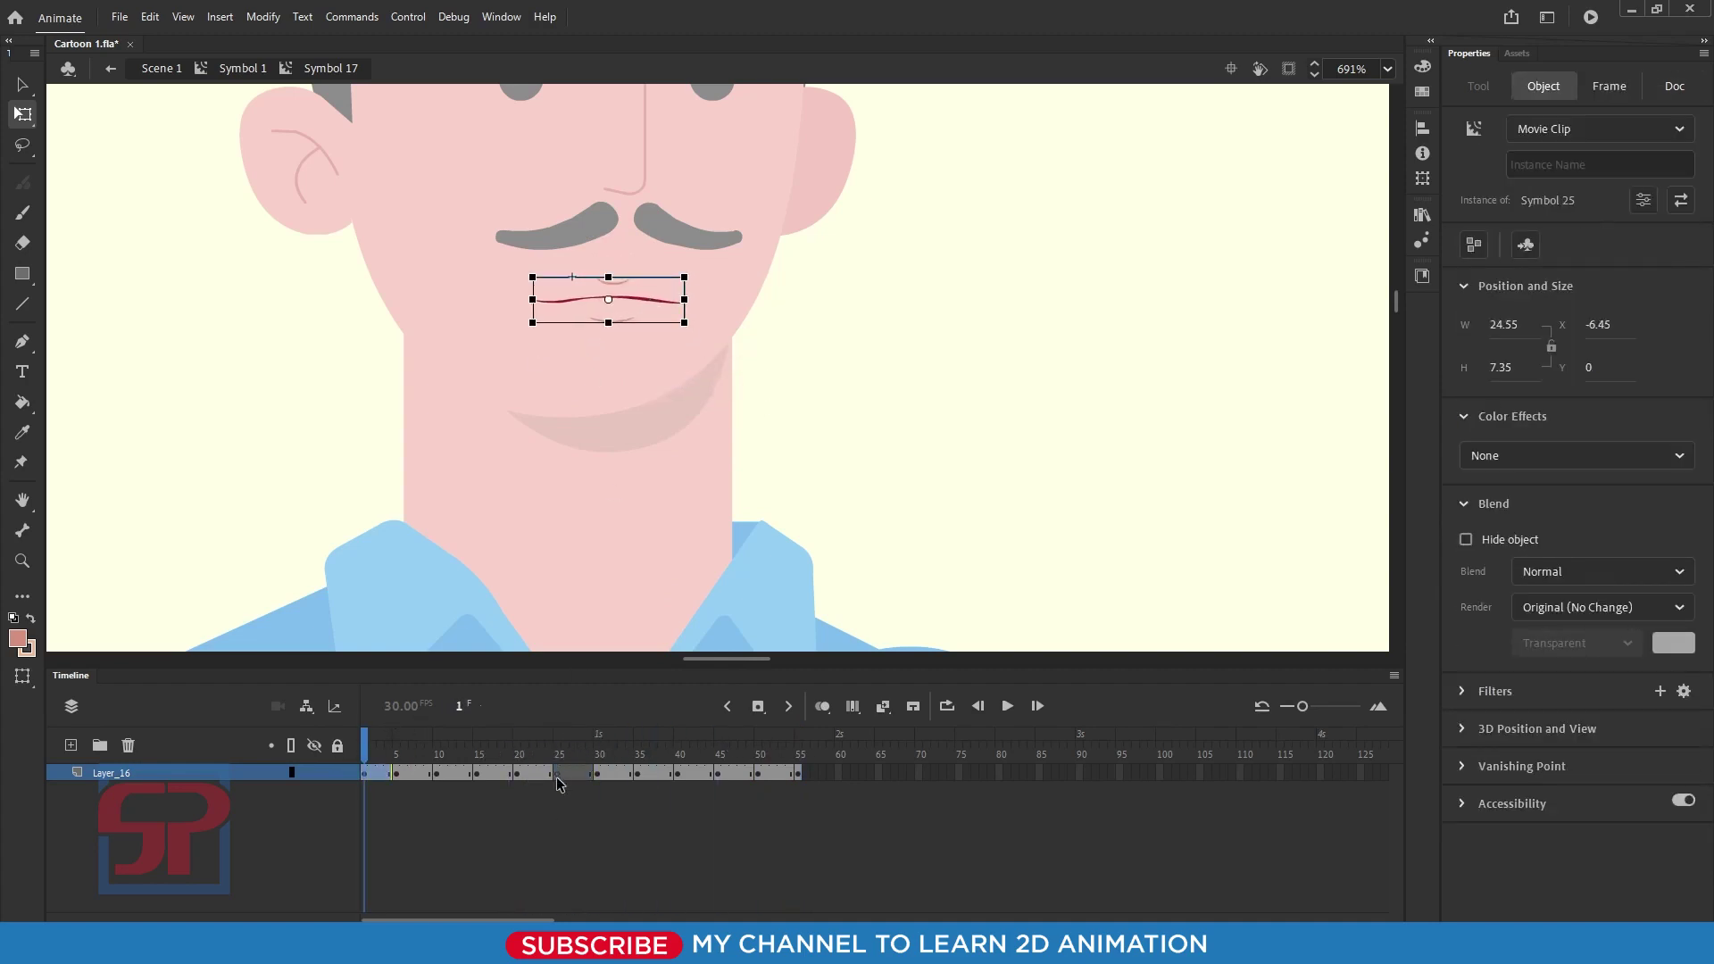
# Step: Trim the mouth sequence to end at frame 50 and play it back
pyautogui.press('Return')
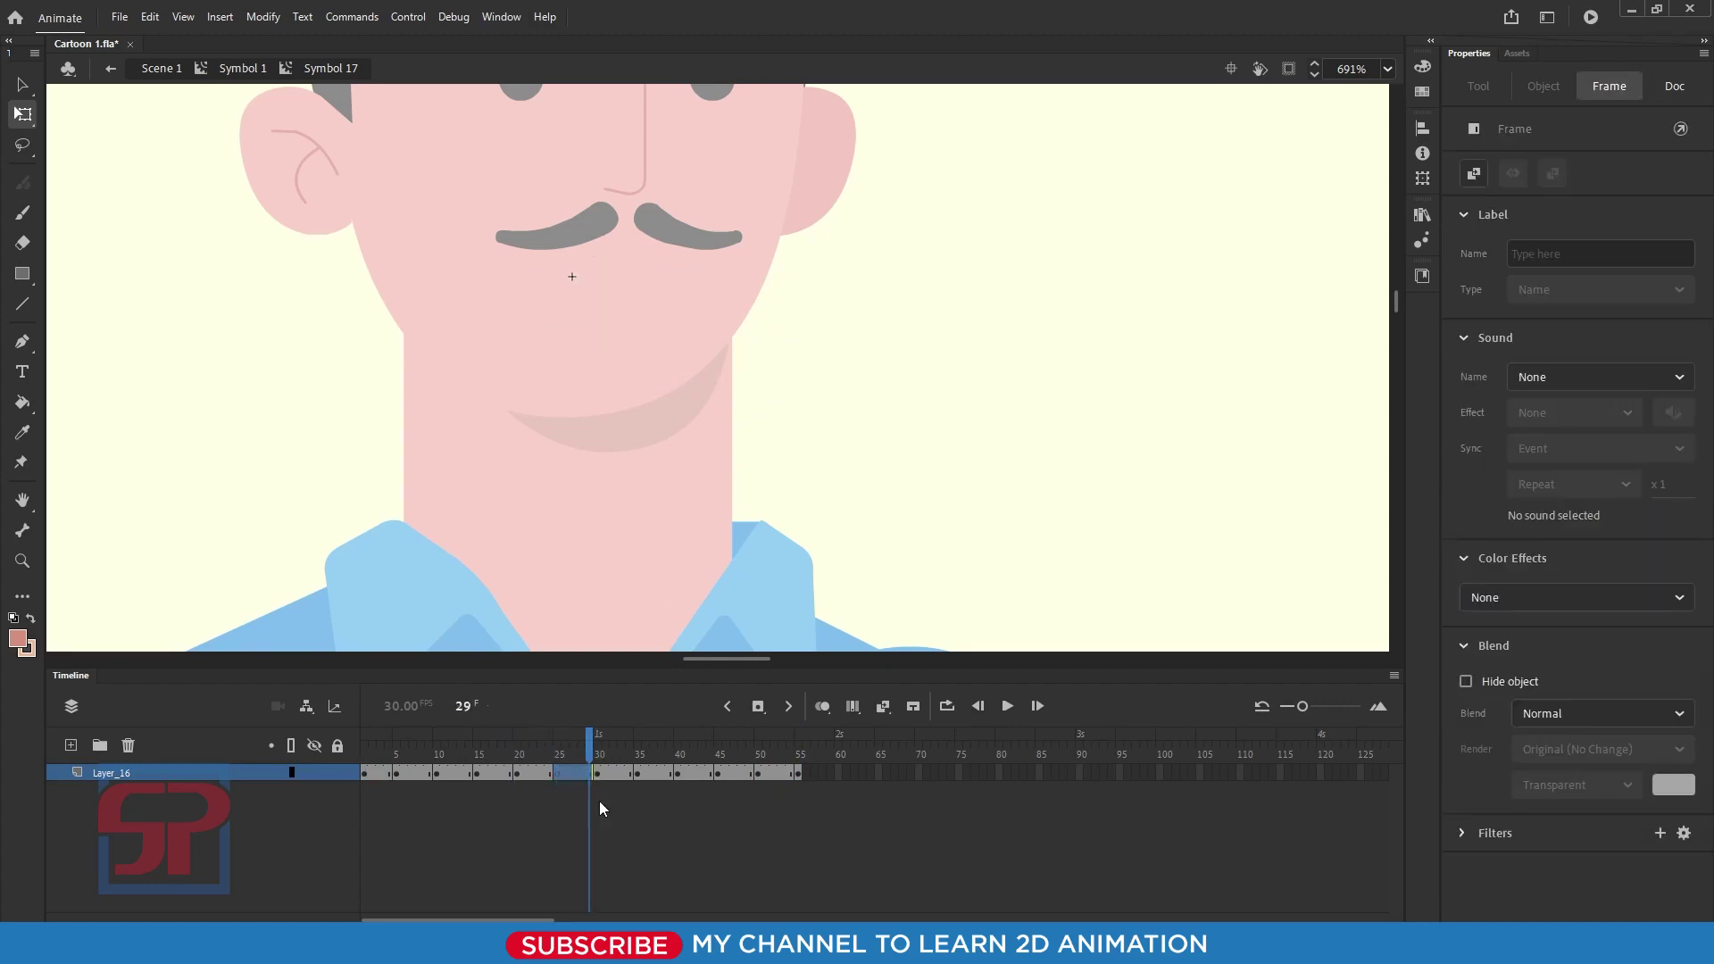
pyautogui.click(597, 774)
pyautogui.moveTo(464, 706); pyautogui.dragTo(346, 732)
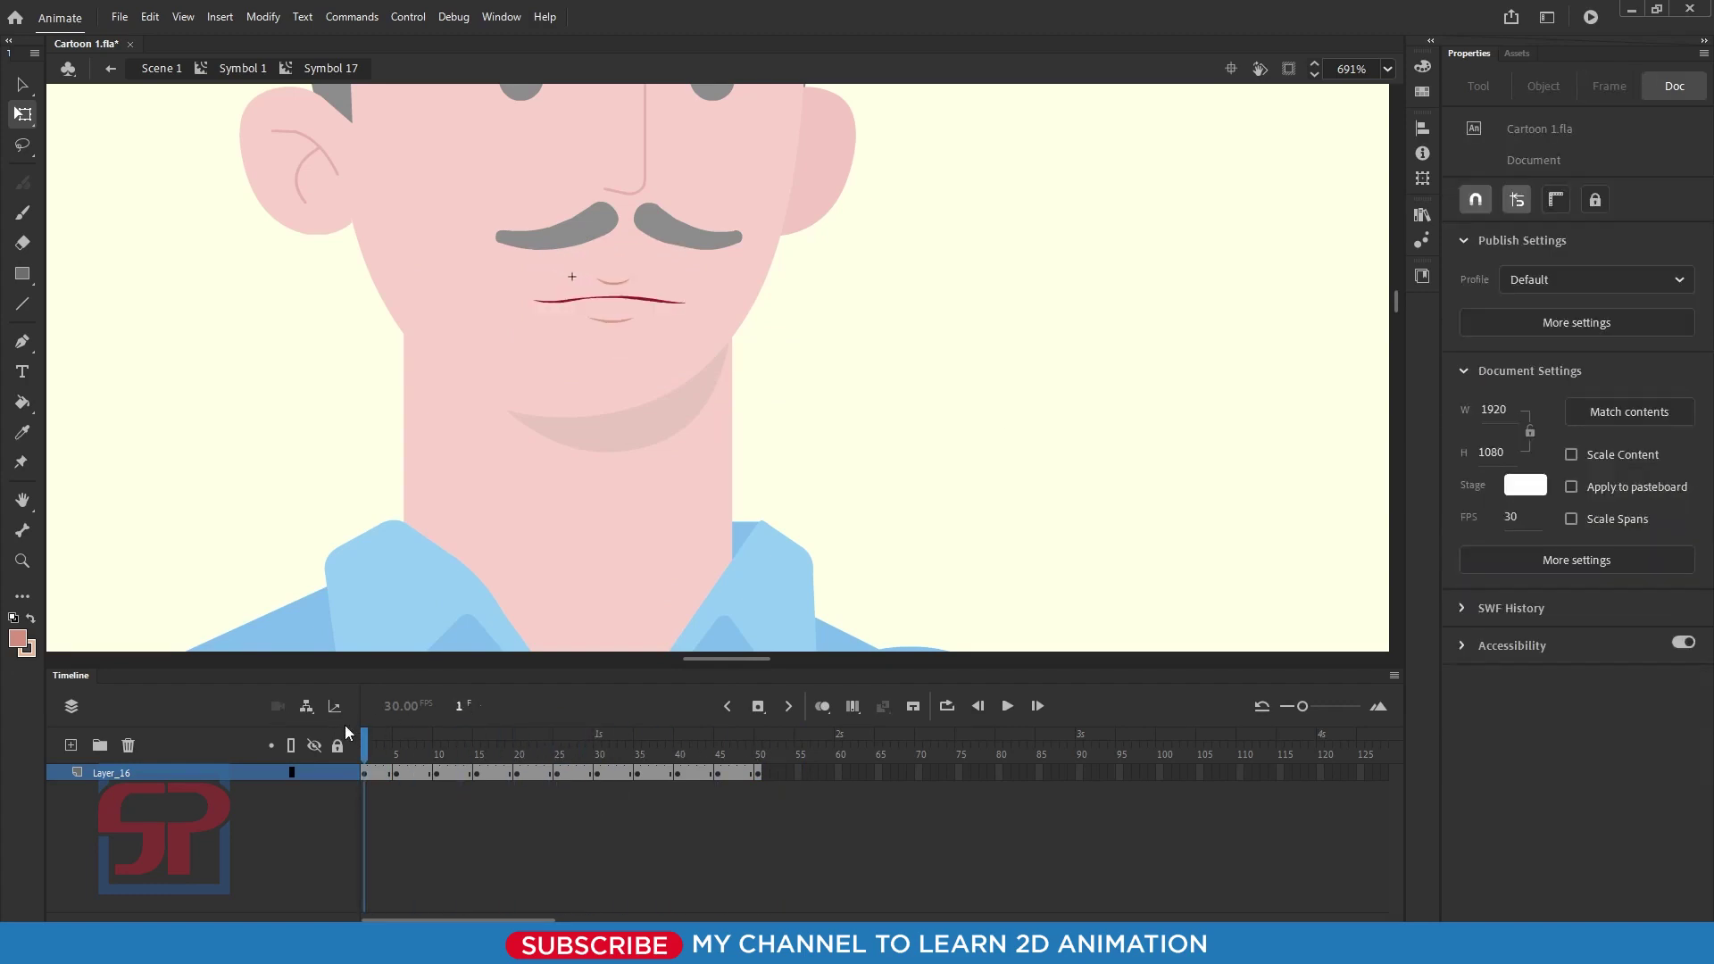
pyautogui.press('Return')
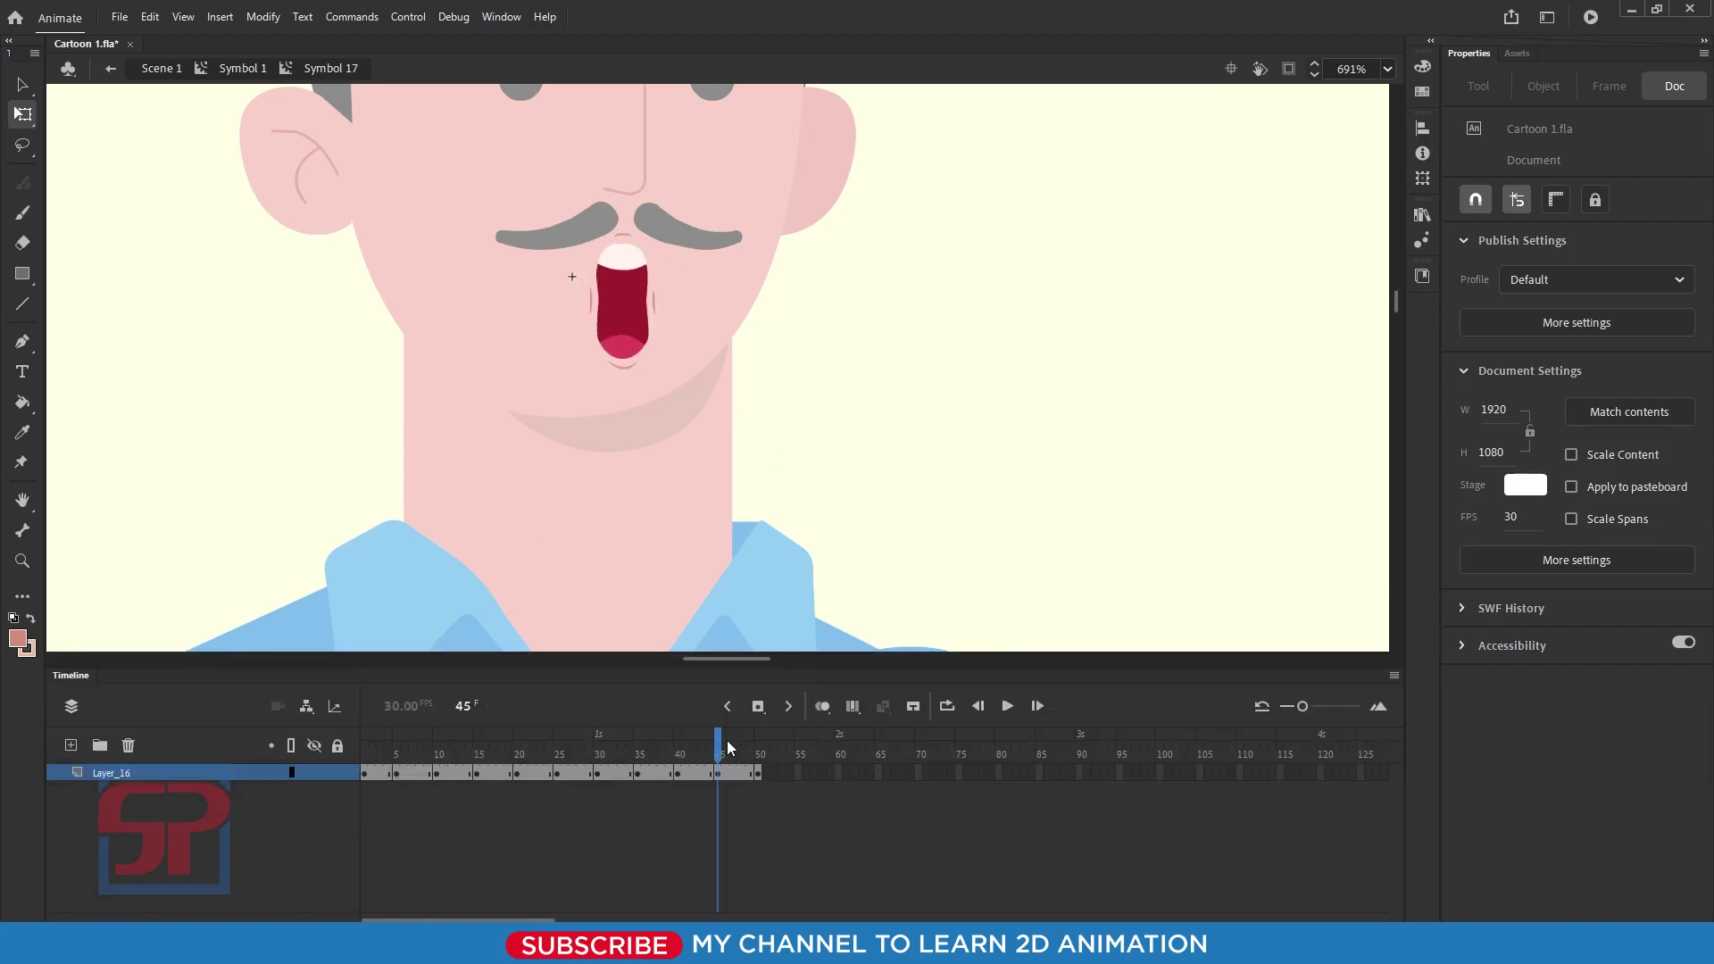
pyautogui.press('Return')
# Step: Scrub and play through all 50 frames, return to frame 1, and zoom out
pyautogui.moveTo(736, 743)
pyautogui.mouseDown()
pyautogui.moveTo(496, 773)
pyautogui.moveTo(639, 773)
pyautogui.moveTo(571, 783)
pyautogui.moveTo(479, 773)
pyautogui.moveTo(631, 773)
pyautogui.moveTo(339, 766)
pyautogui.mouseUp()
pyautogui.click(1007, 705)
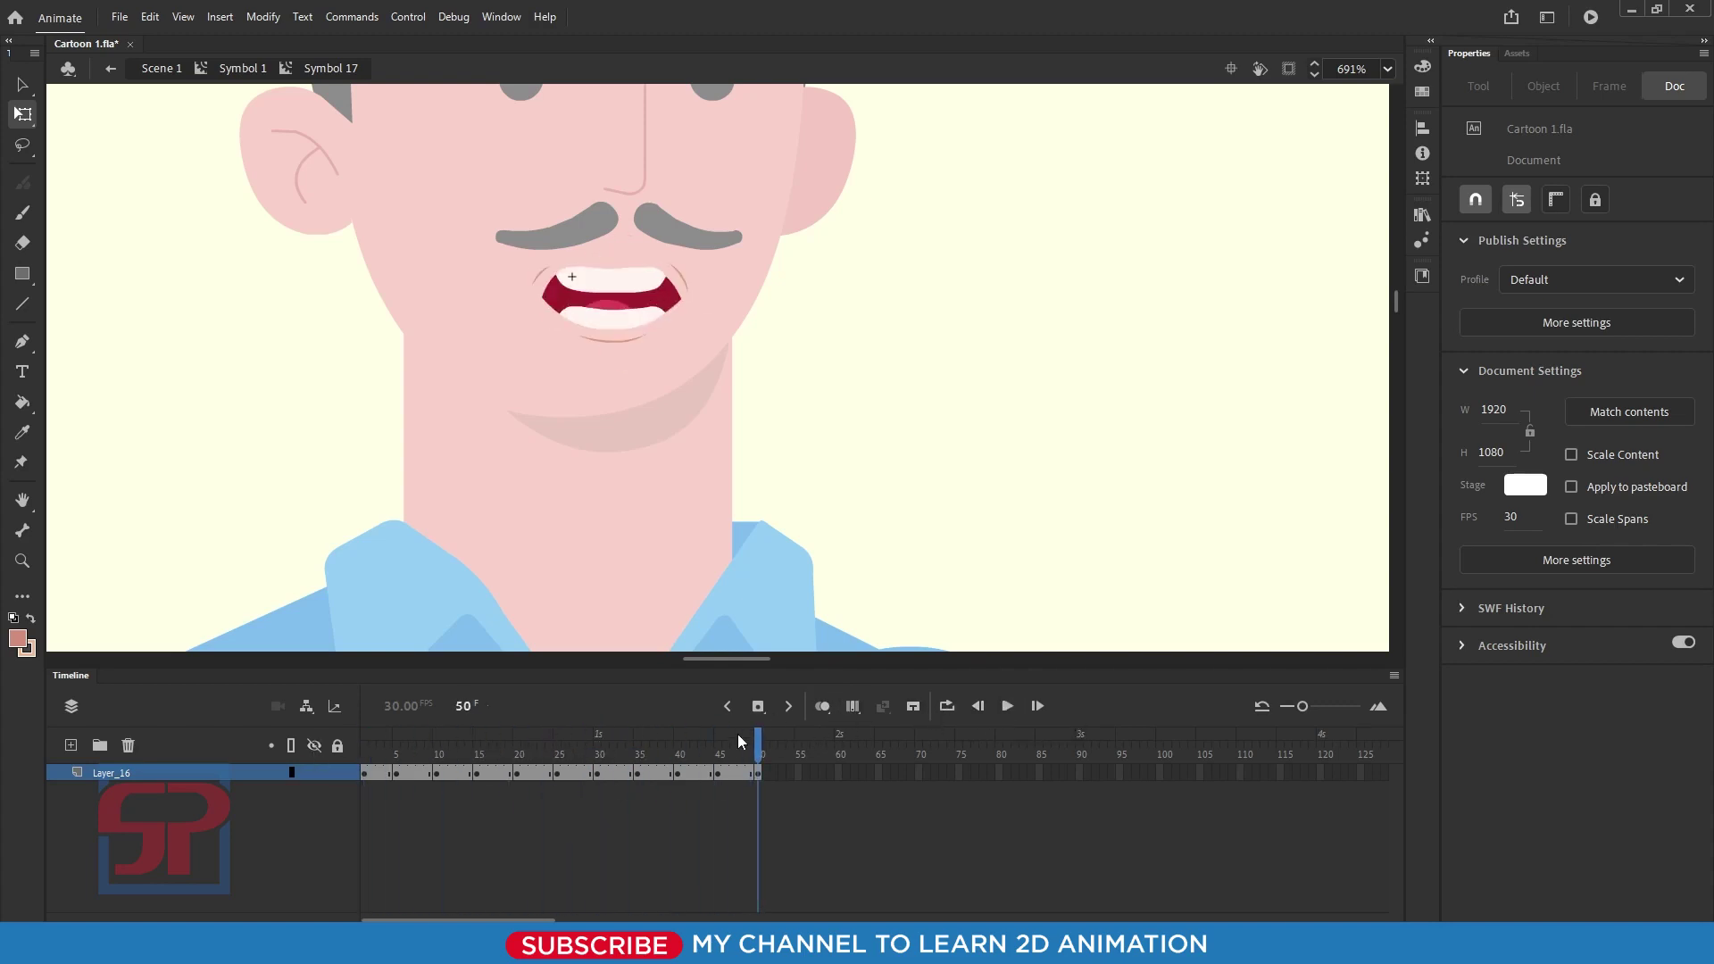
pyautogui.moveTo(737, 734); pyautogui.dragTo(365, 739)
pyautogui.hotkey('ctrl', '-')
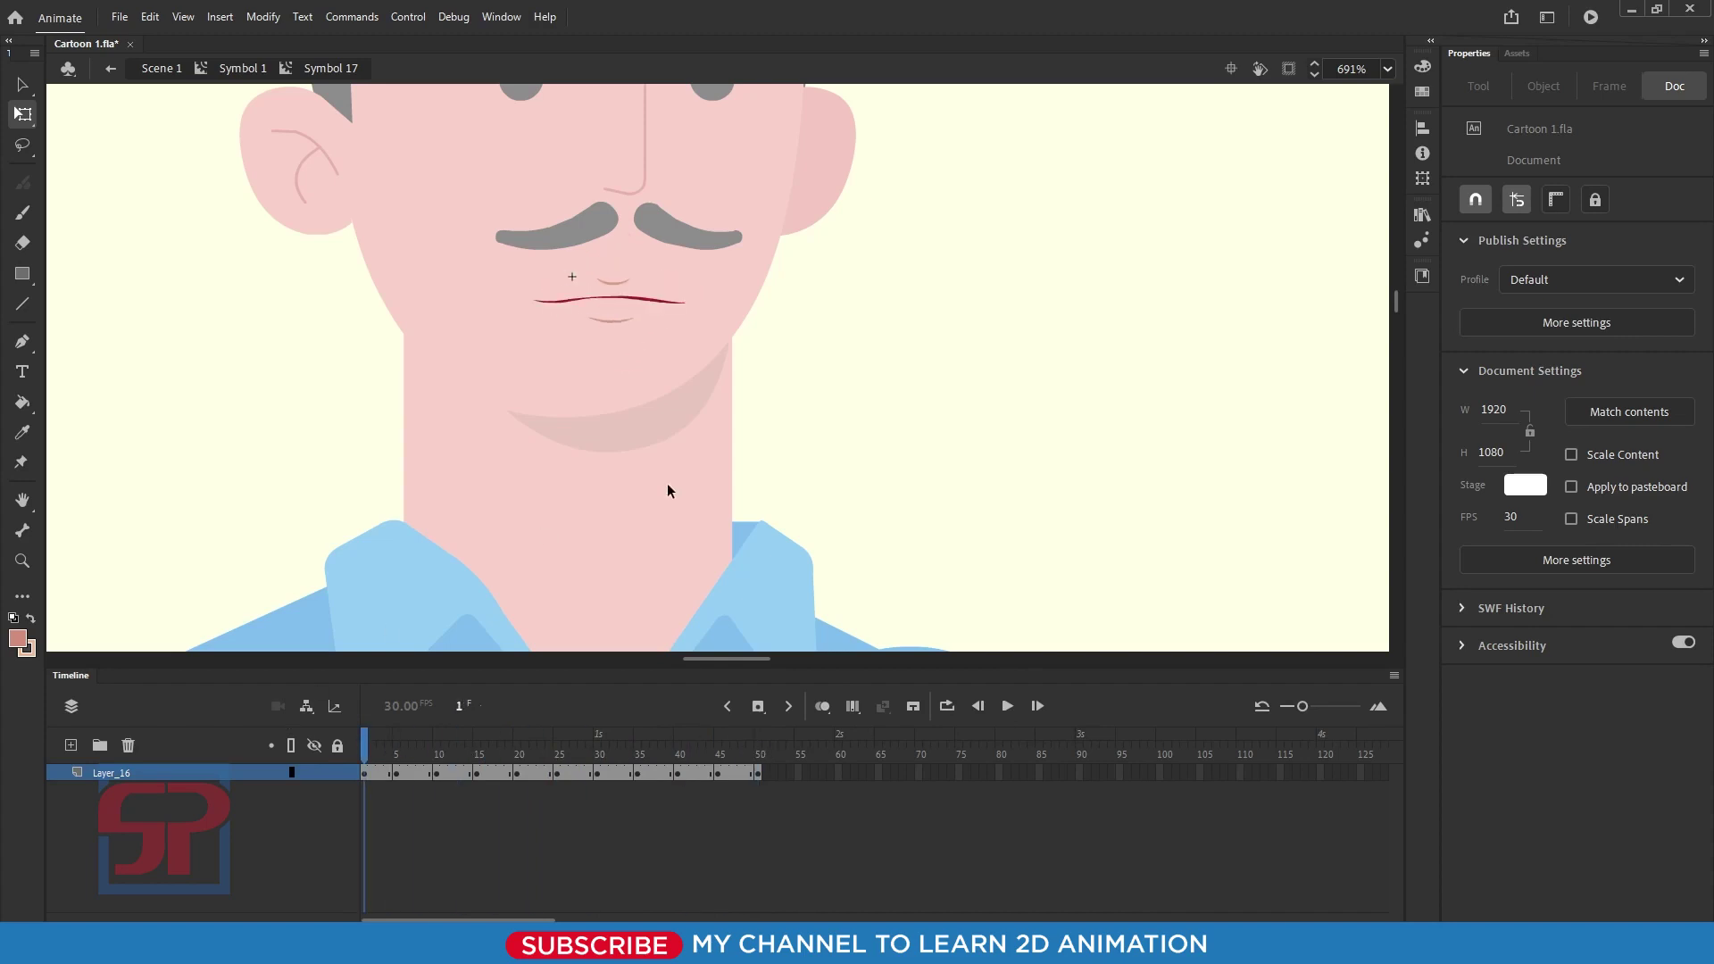
pyautogui.hotkey('ctrl', '-')
# Step: Zoom in on the character's head and play the 50-frame mouth animation
pyautogui.moveTo(525, 227); pyautogui.dragTo(766, 485)
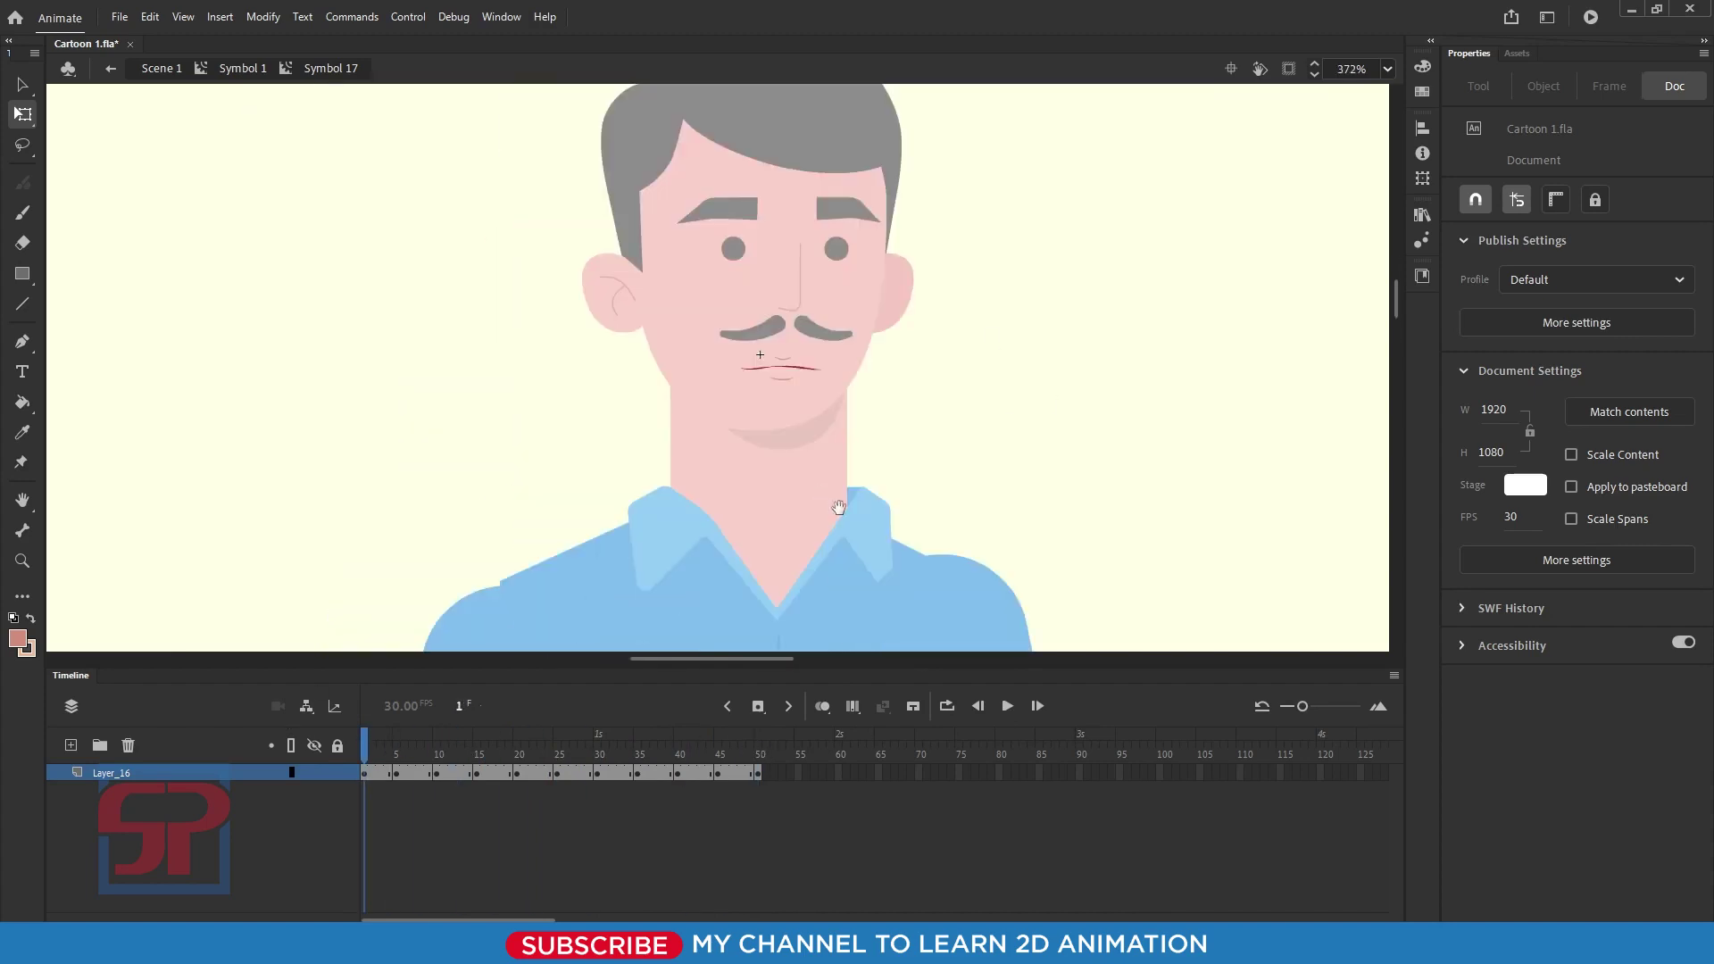
pyautogui.hscroll(2, 841, 437)
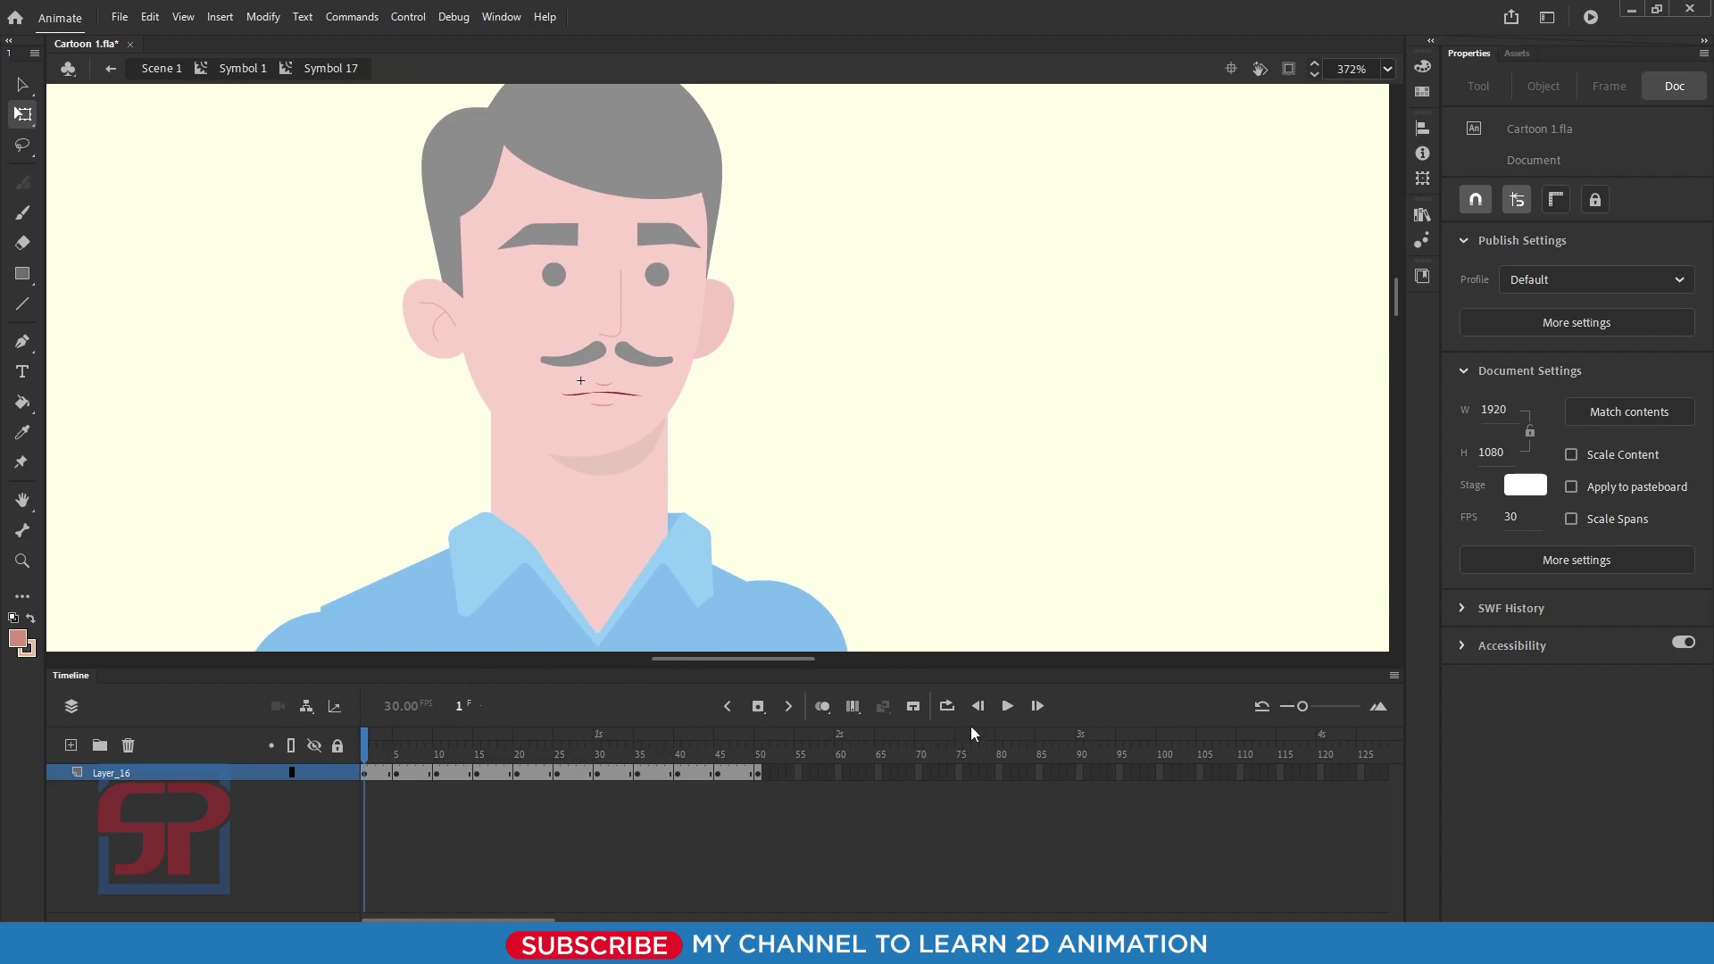
pyautogui.click(1007, 707)
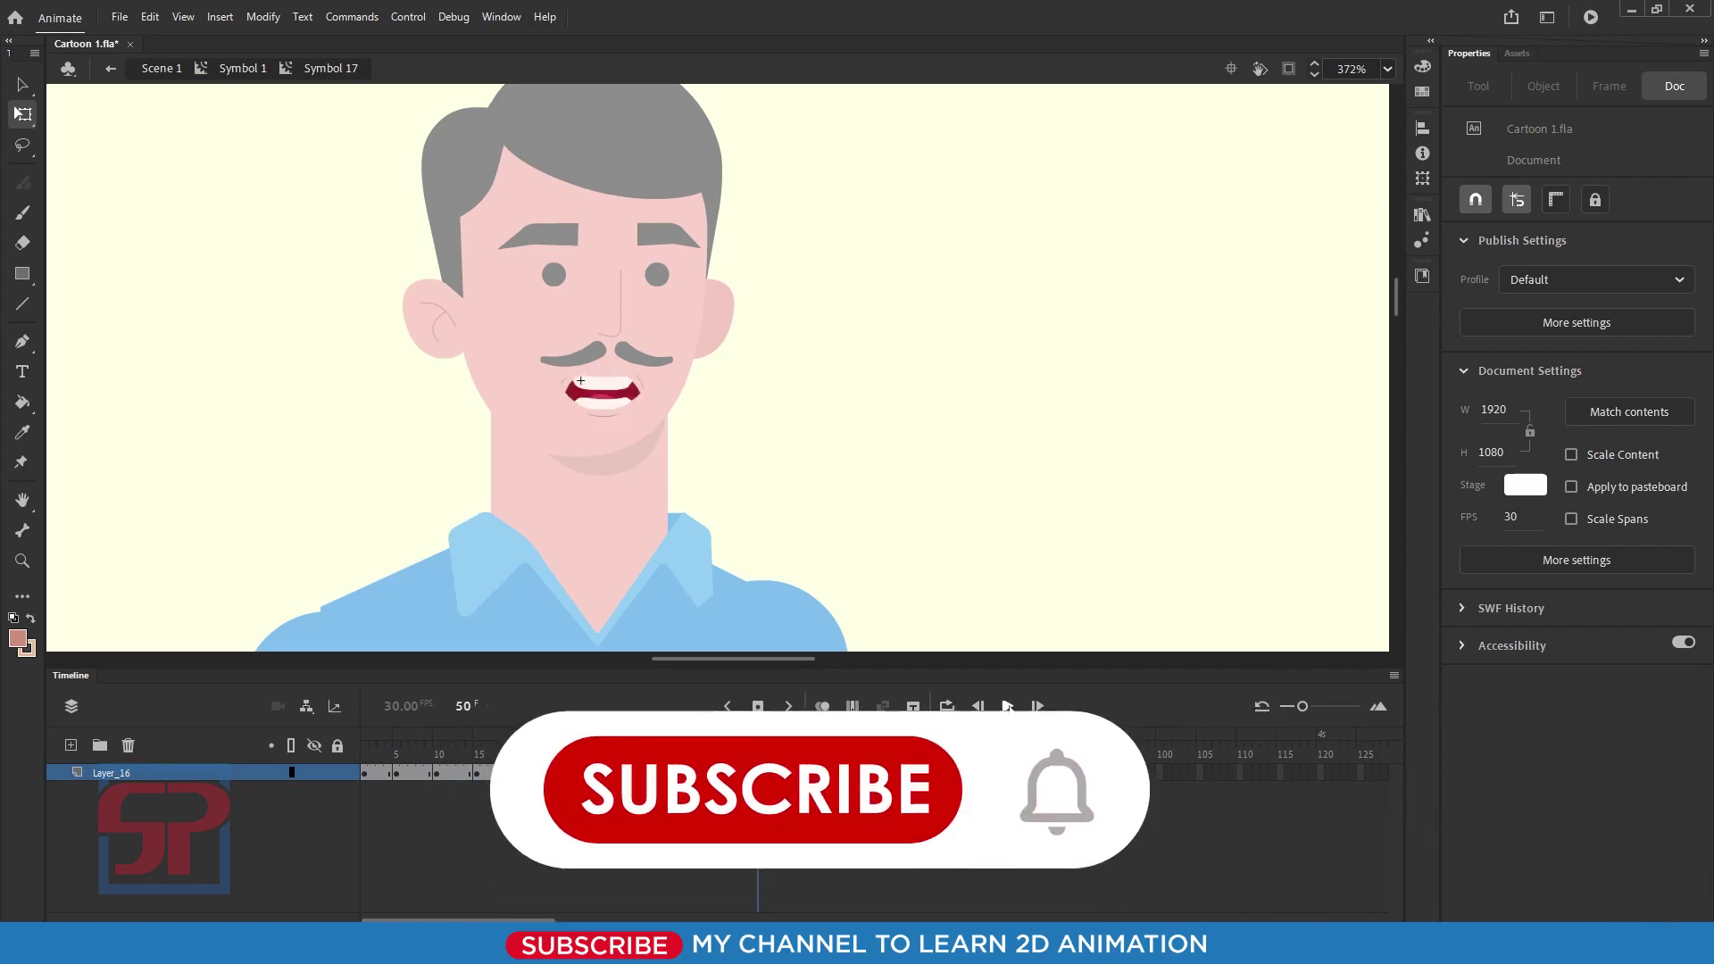
# Step: Exit Symbol 17 into Symbol 1, leave the mouth instance as Movie Clip, and test the movie
pyautogui.doubleClick(873, 489)
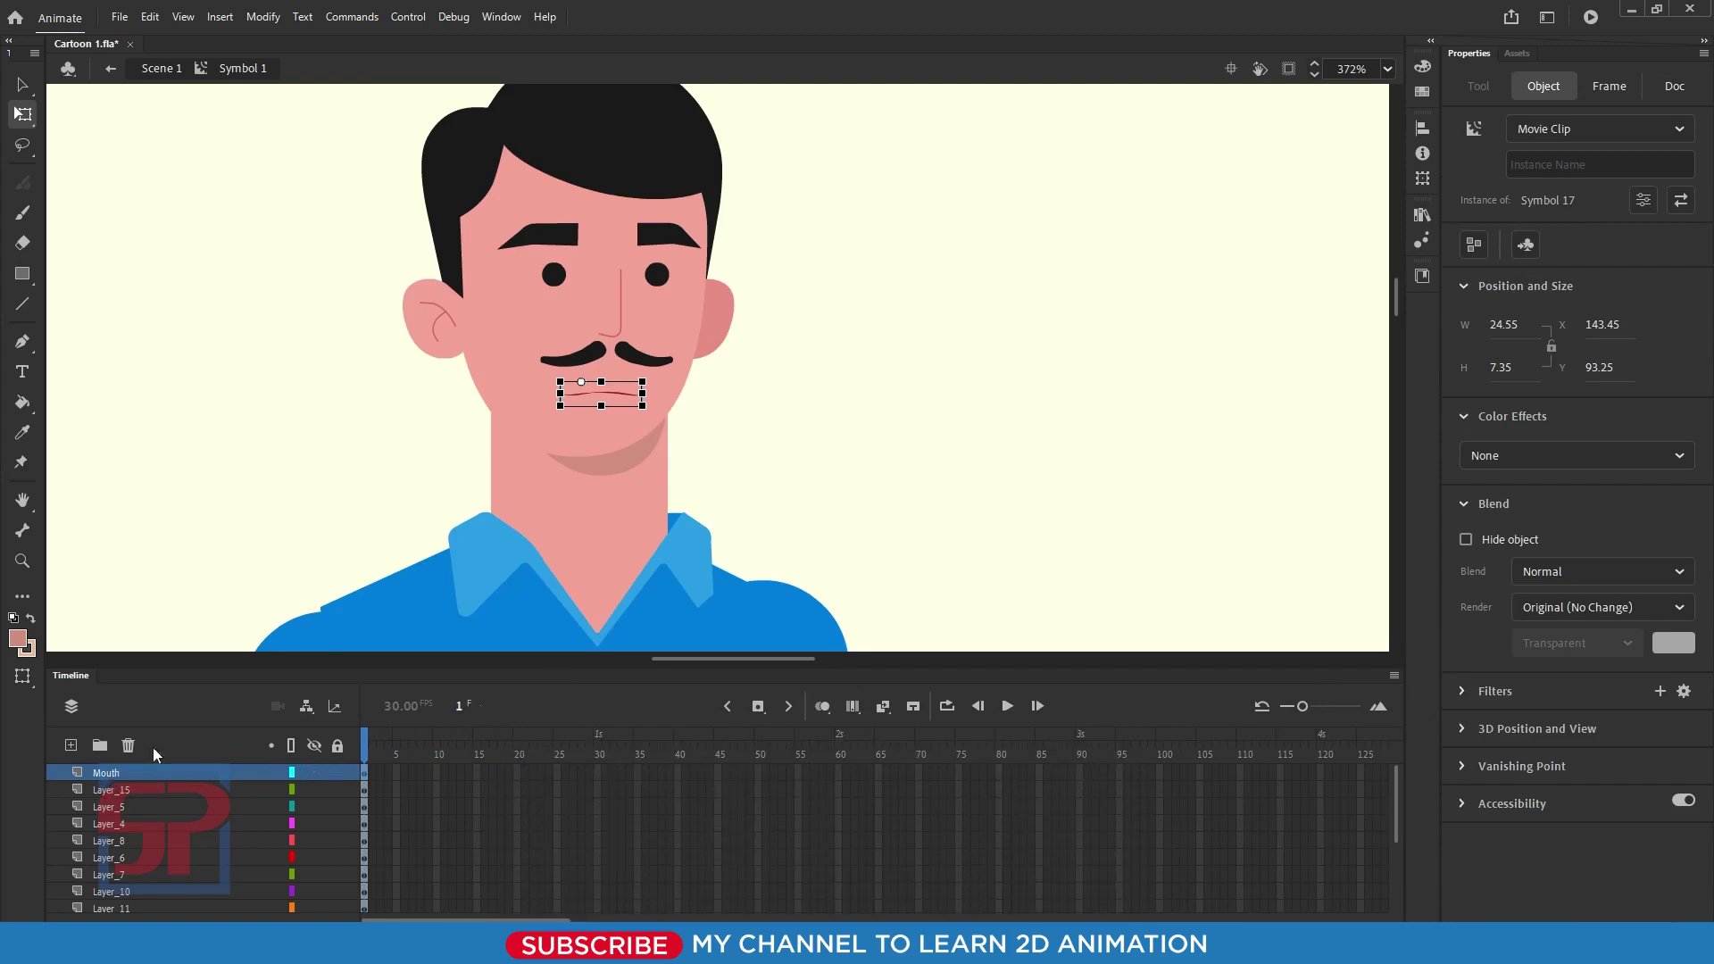
pyautogui.click(1616, 129)
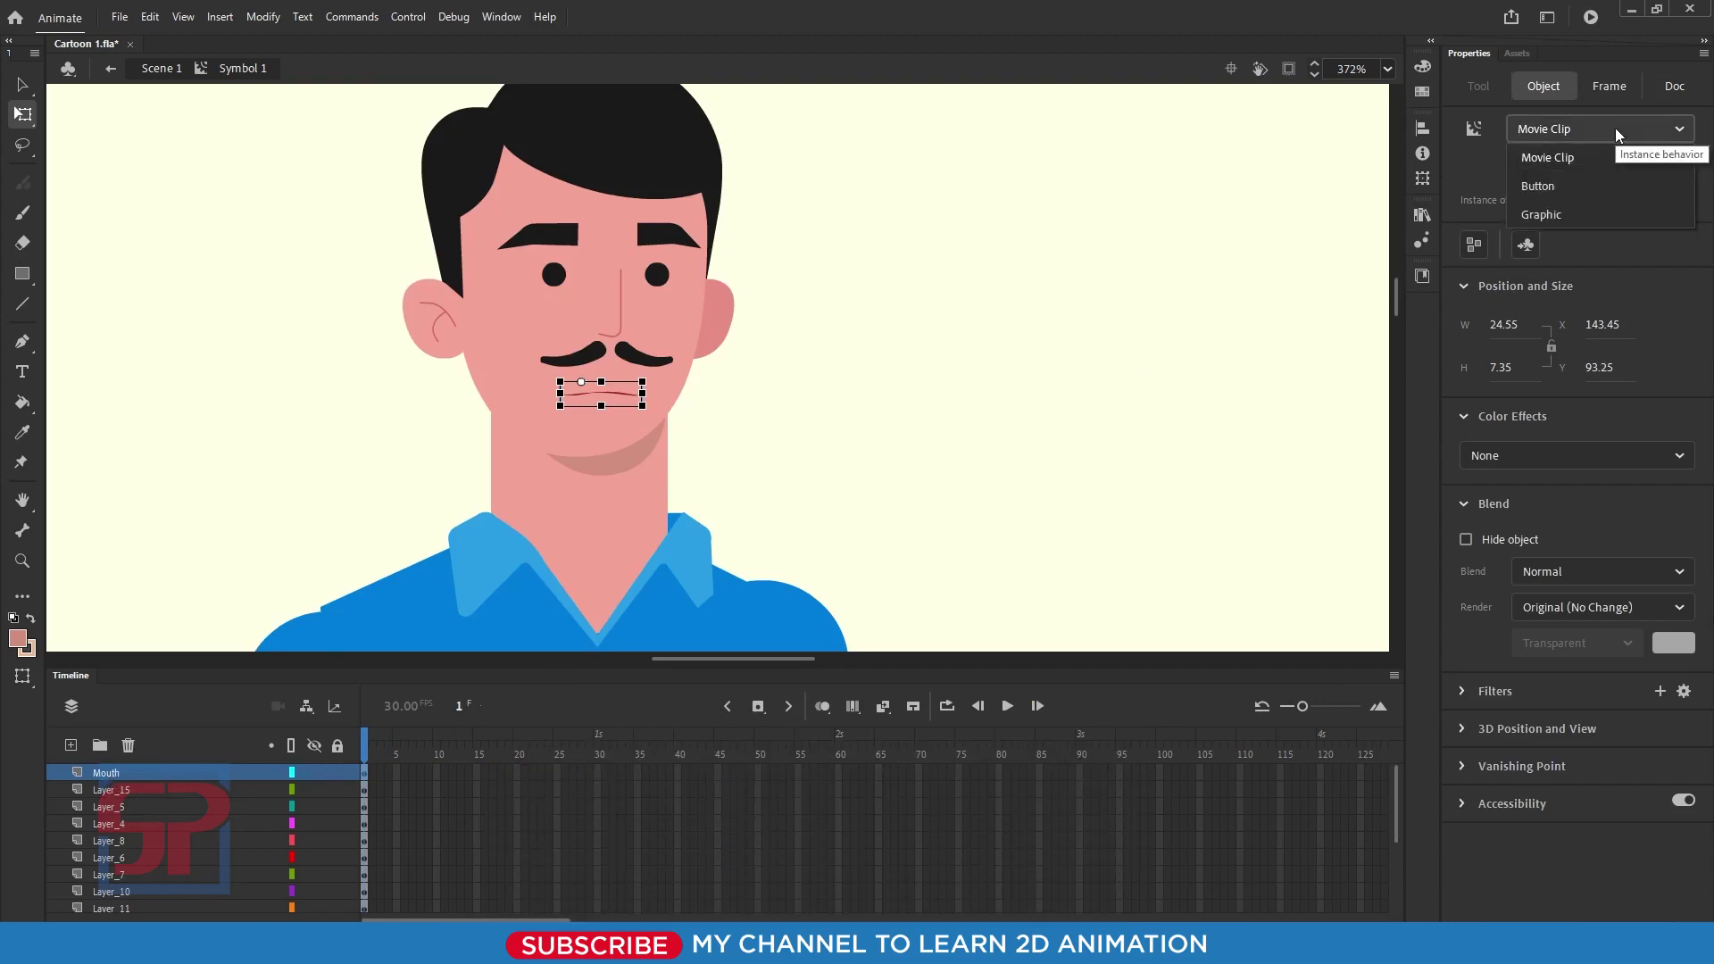
pyautogui.click(1571, 157)
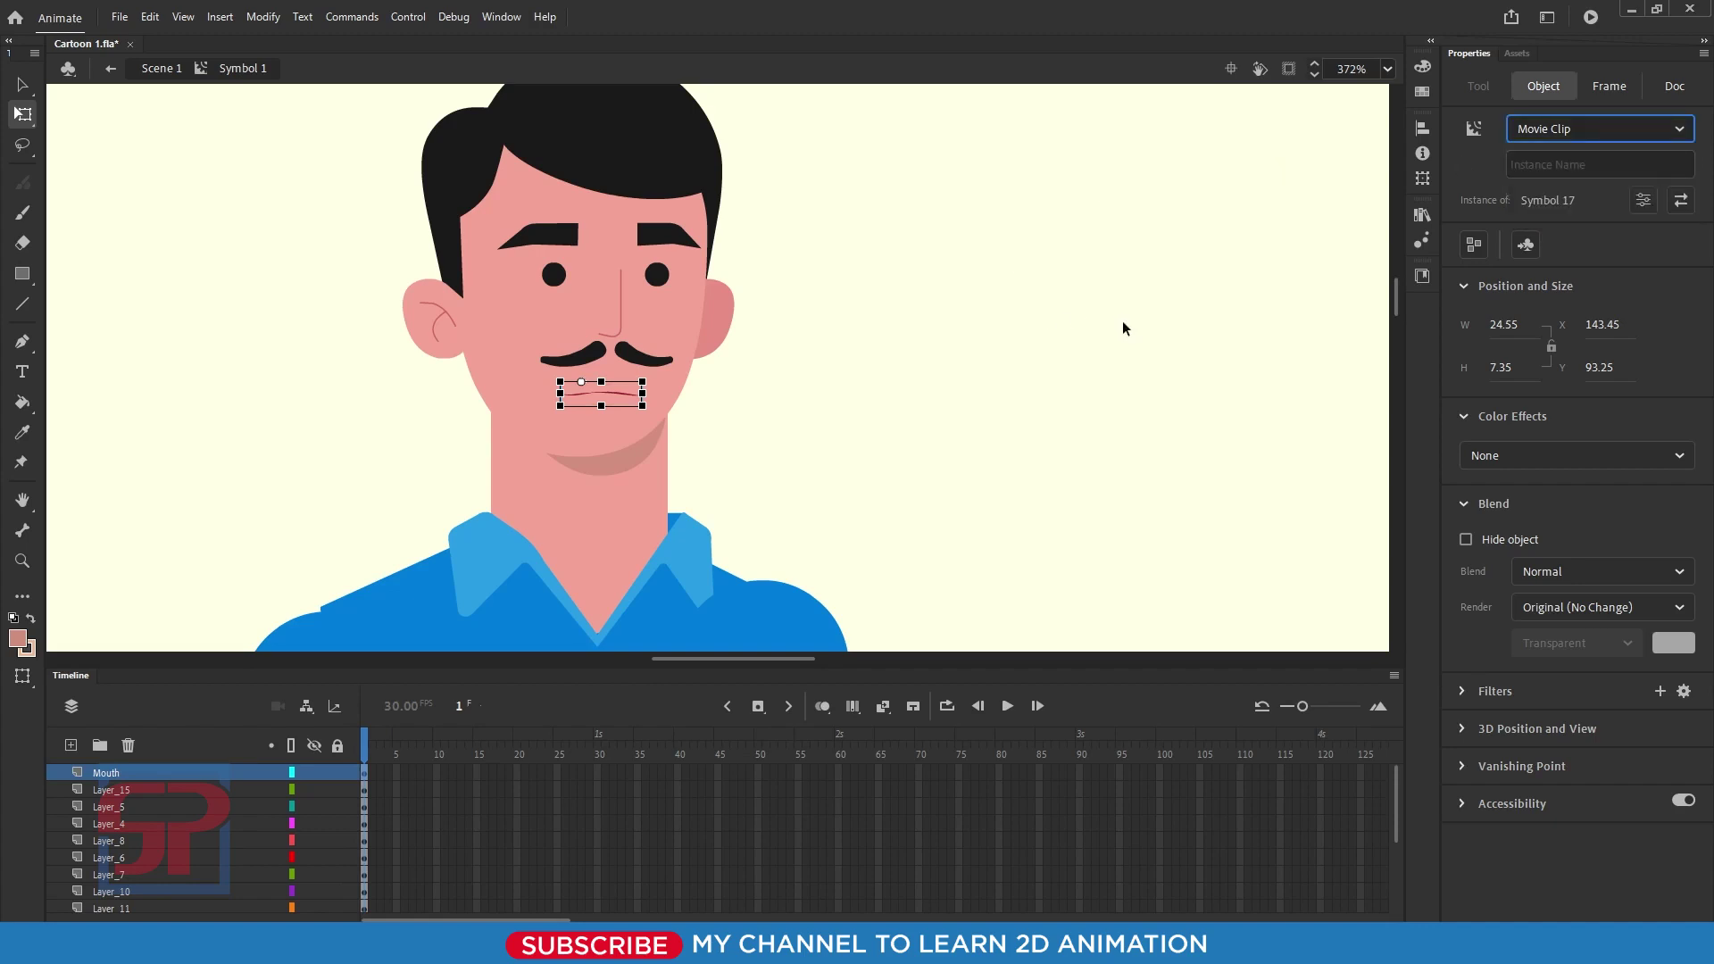
pyautogui.hotkey('ctrl', 'Return')
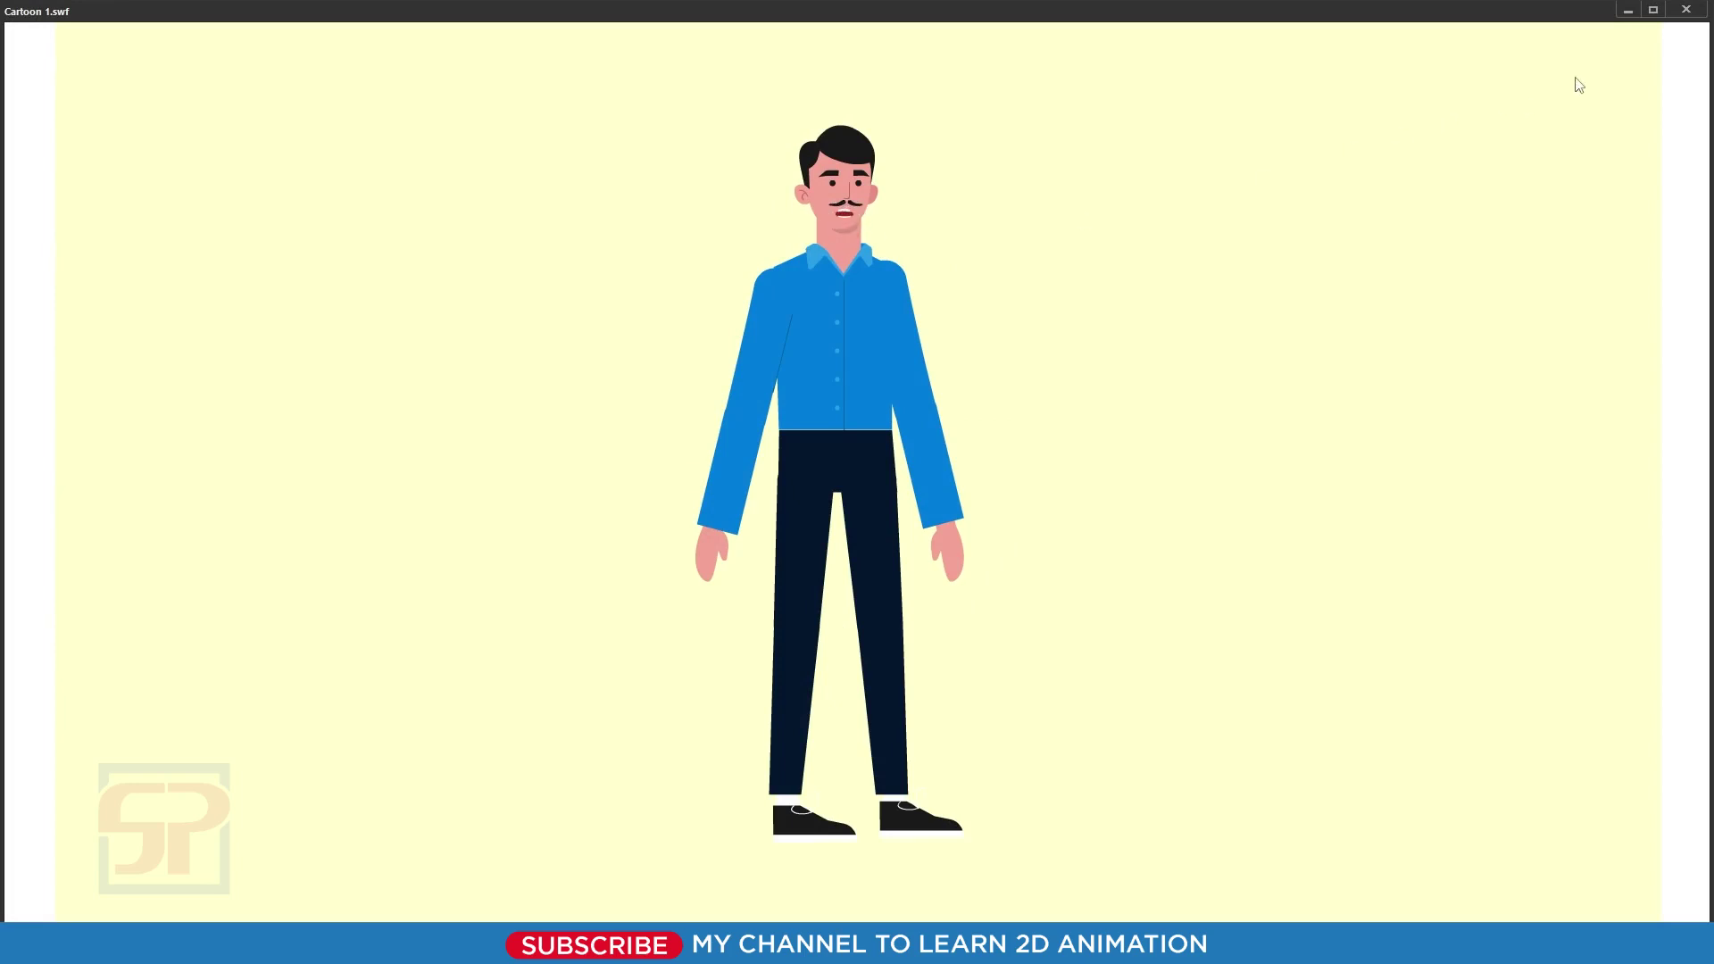
# Step: Change the mouth instance behavior from Movie Clip to Graphic and retest the movie
pyautogui.click(1686, 11)
pyautogui.press('q')
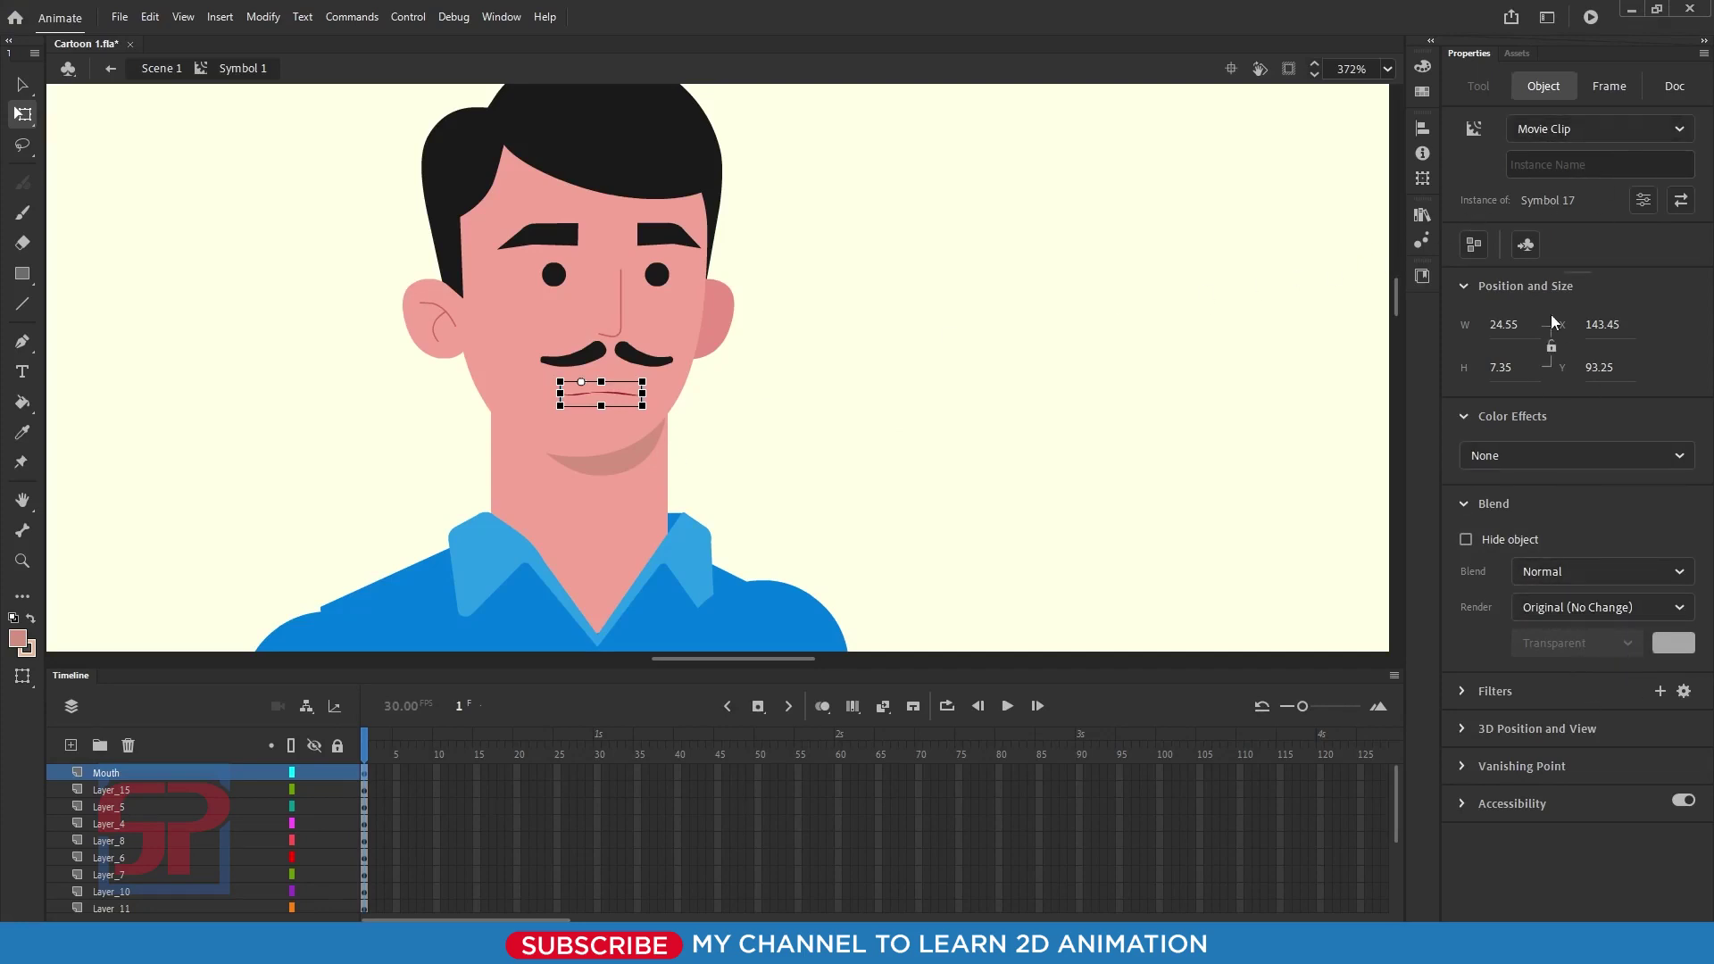
pyautogui.click(1608, 135)
pyautogui.click(1559, 214)
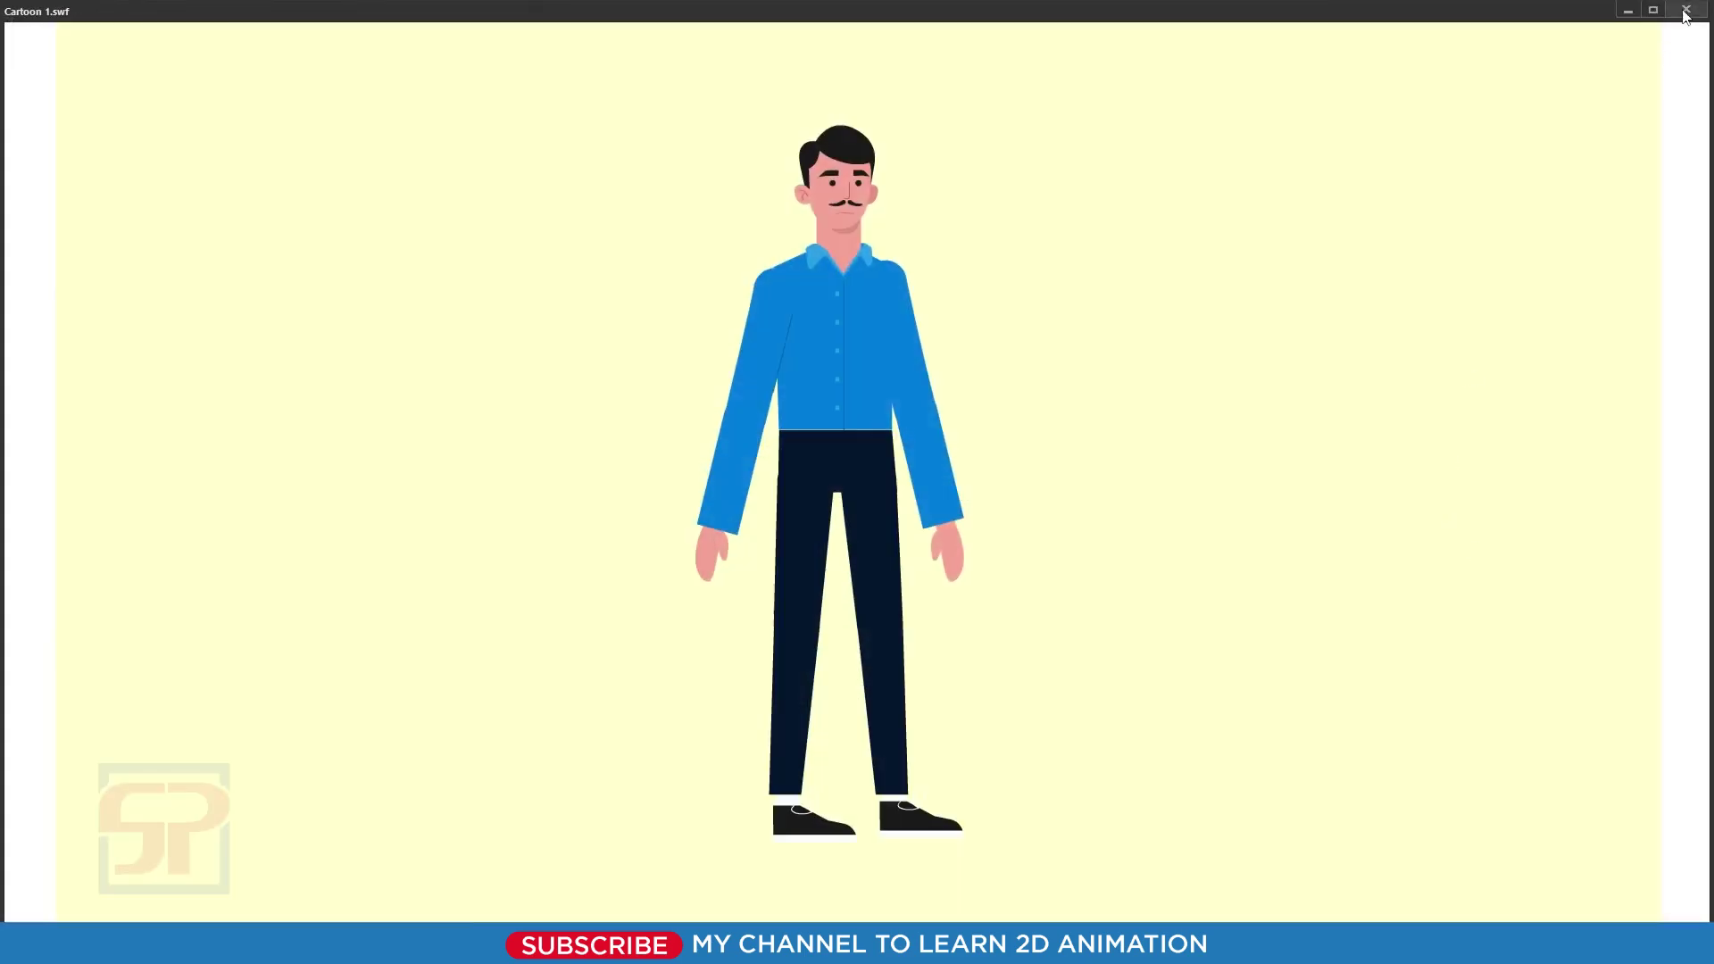
pyautogui.click(1686, 11)
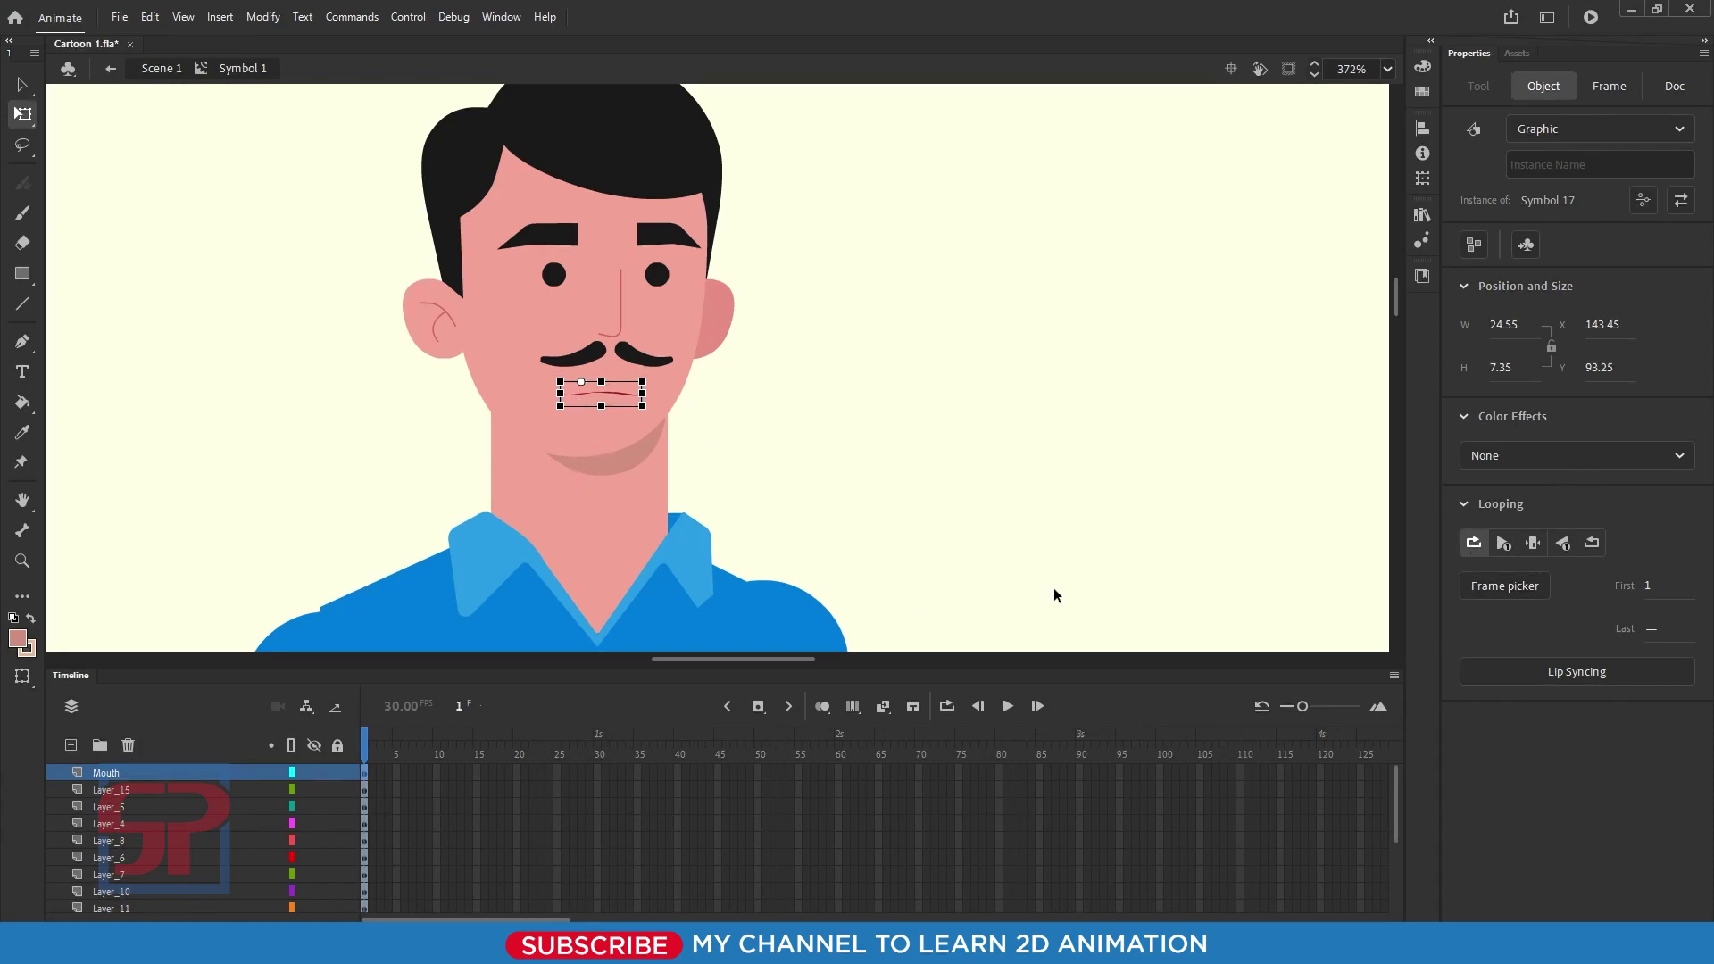
# Step: Extend every character layer to frame 55, enlarge the stage, and play the timeline
pyautogui.click(759, 771)
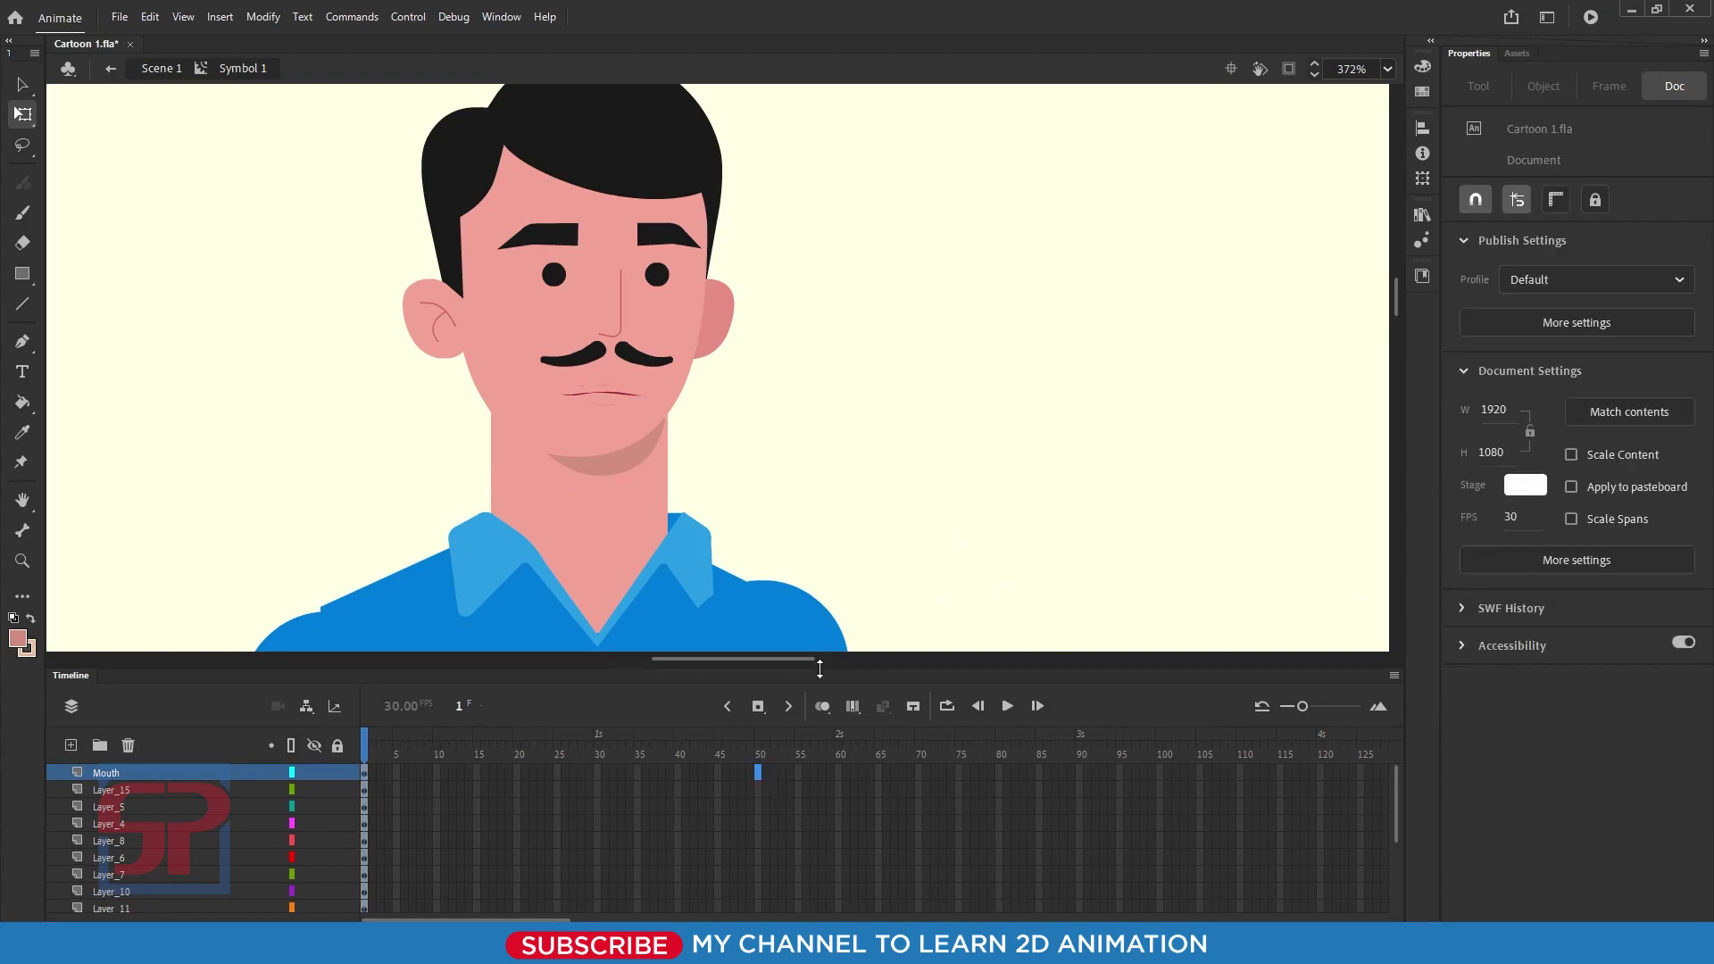
pyautogui.moveTo(819, 660); pyautogui.dragTo(815, 395)
pyautogui.click(800, 507)
pyautogui.moveTo(800, 501); pyautogui.dragTo(800, 773)
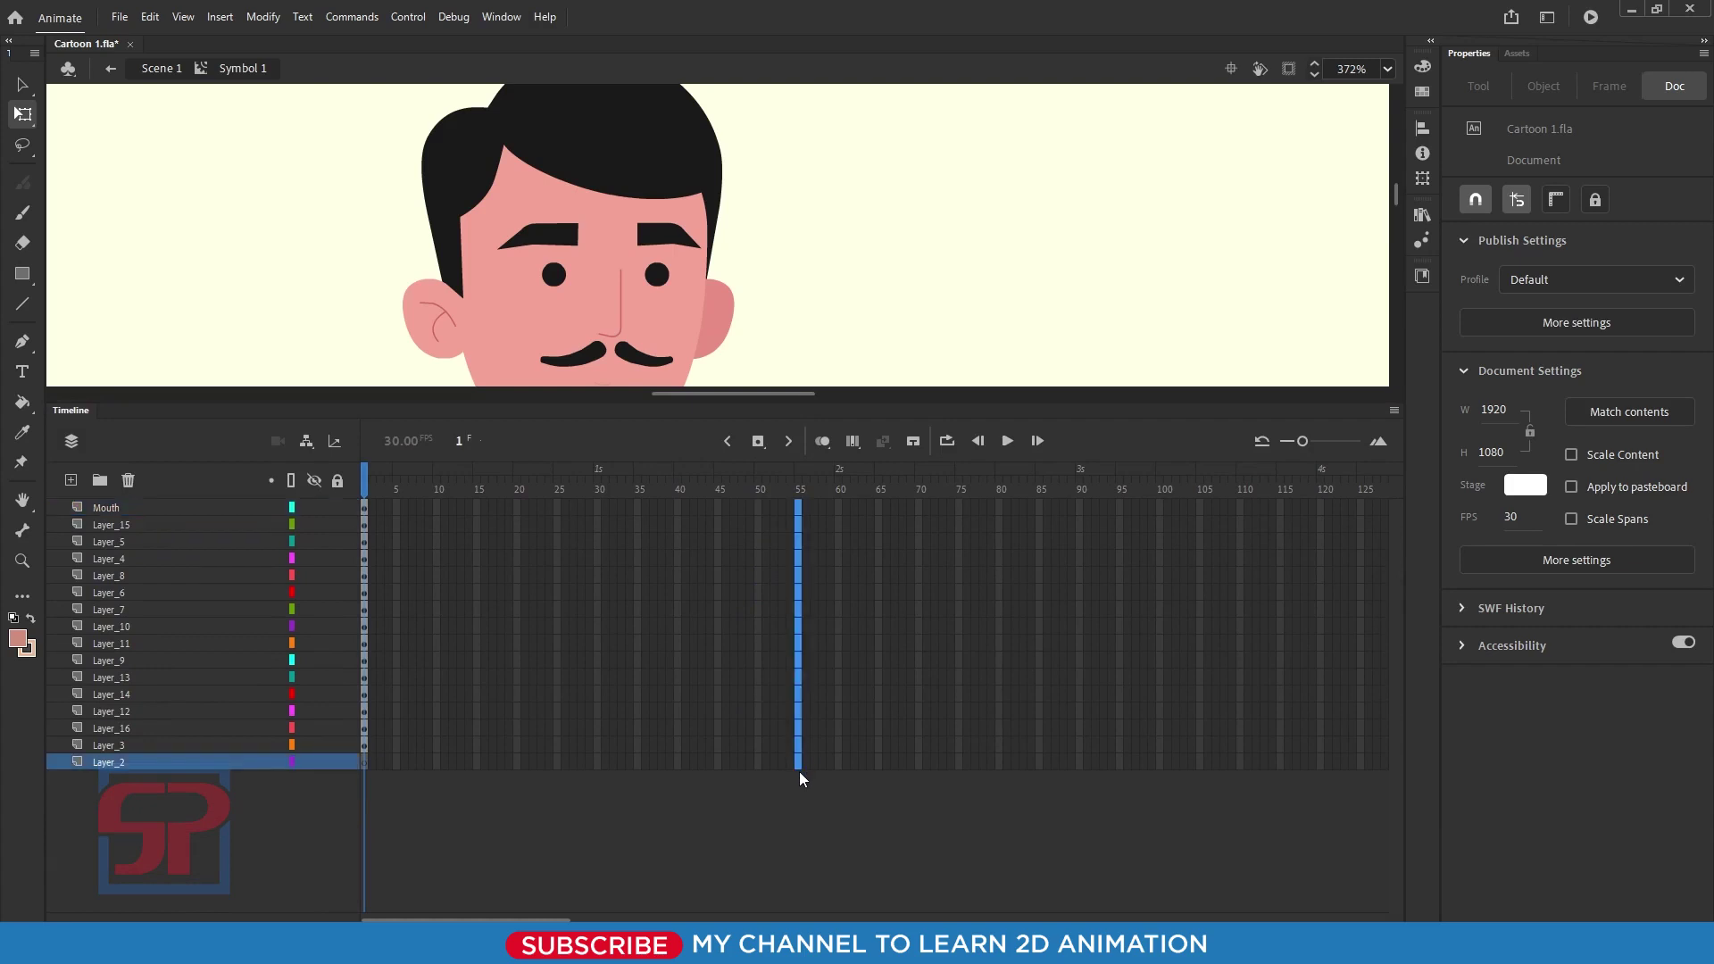
pyautogui.press('F5')
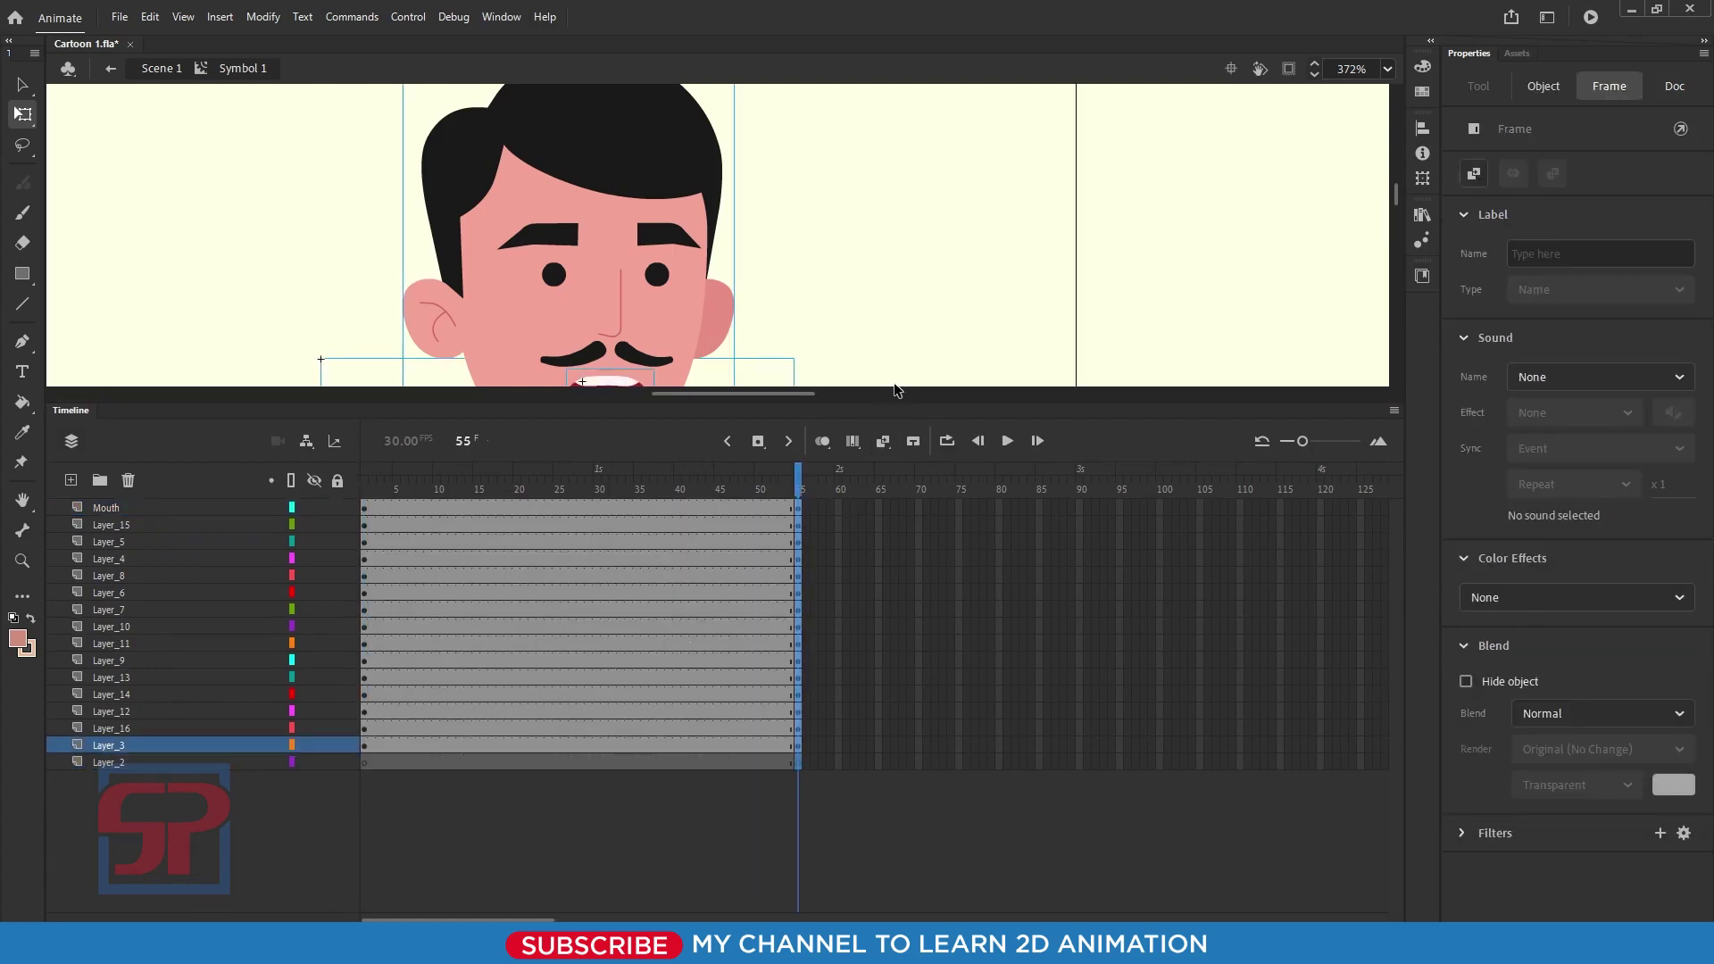
pyautogui.moveTo(893, 394); pyautogui.dragTo(887, 671)
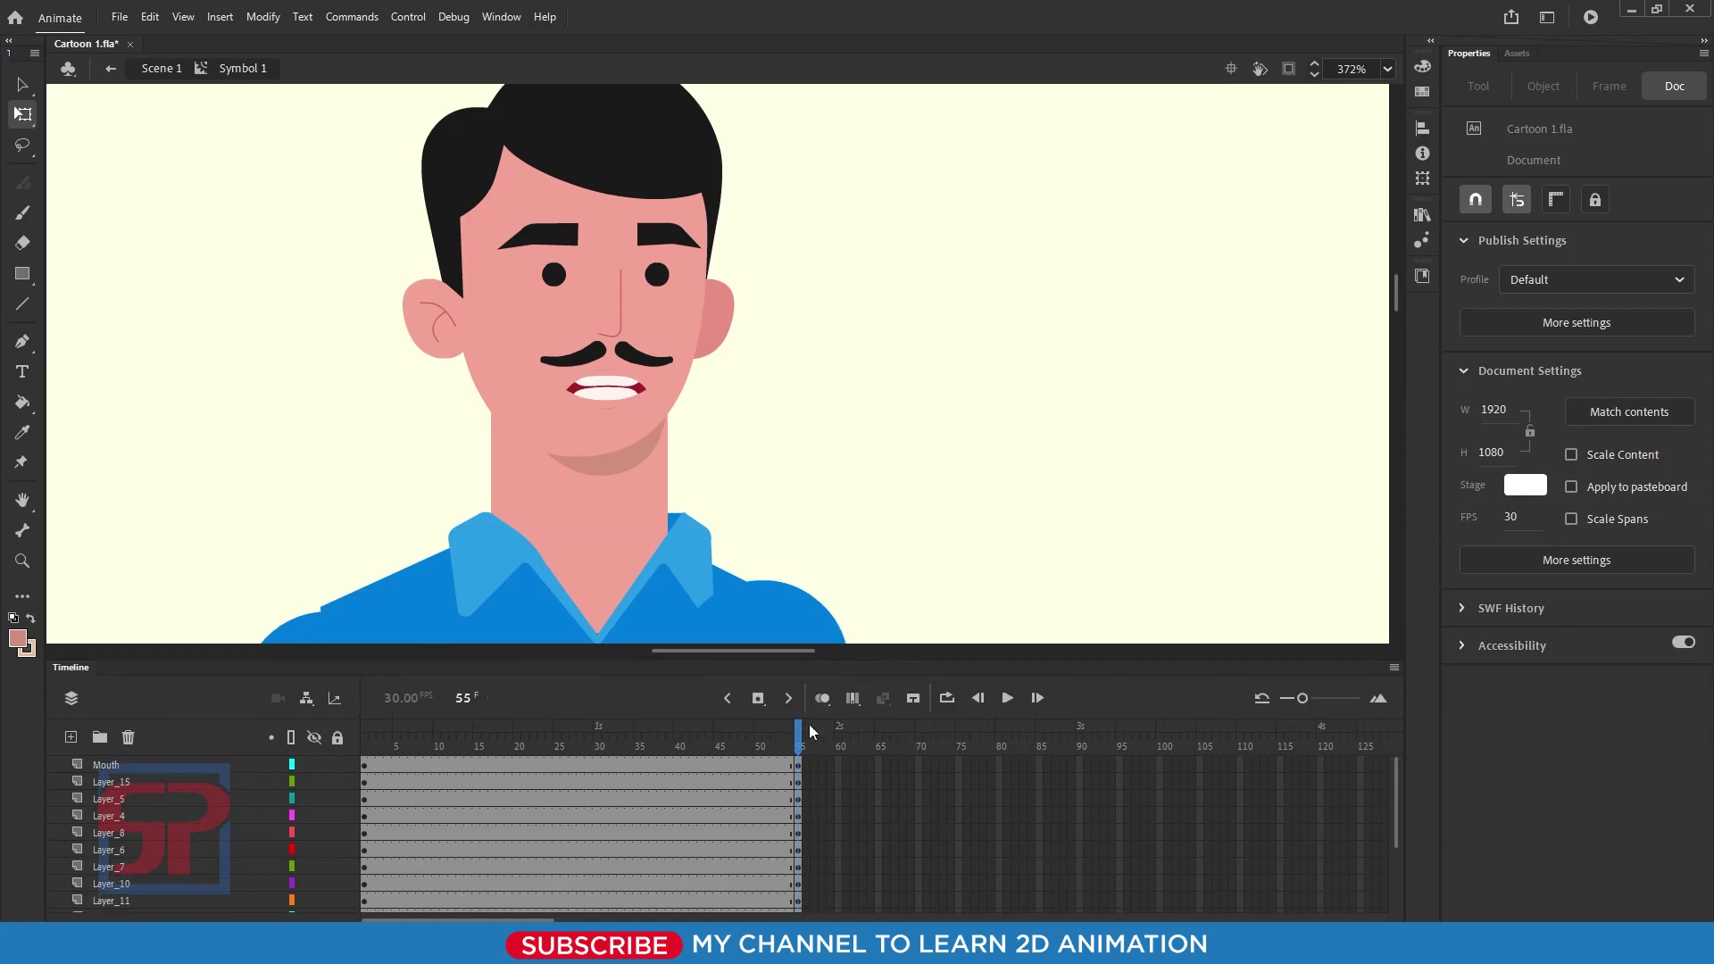
pyautogui.press('Return')
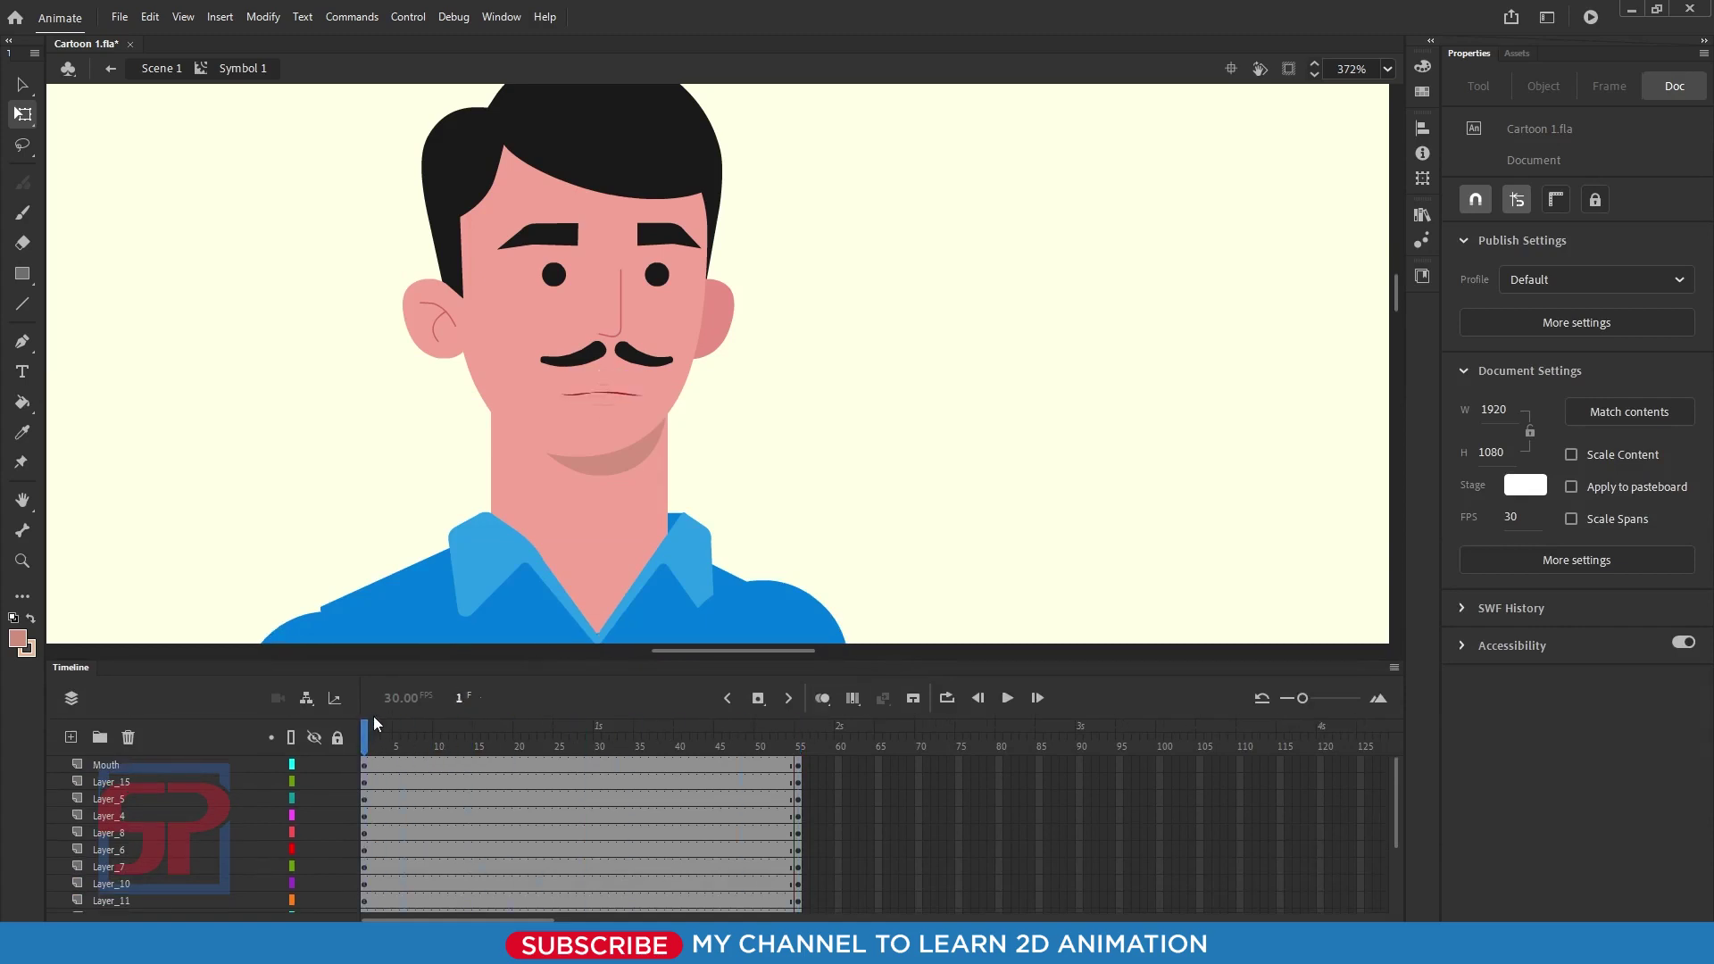
# Step: Preview the character in a test movie, then return the playhead to frame 1
pyautogui.hotkey('ctrl', 'Return')
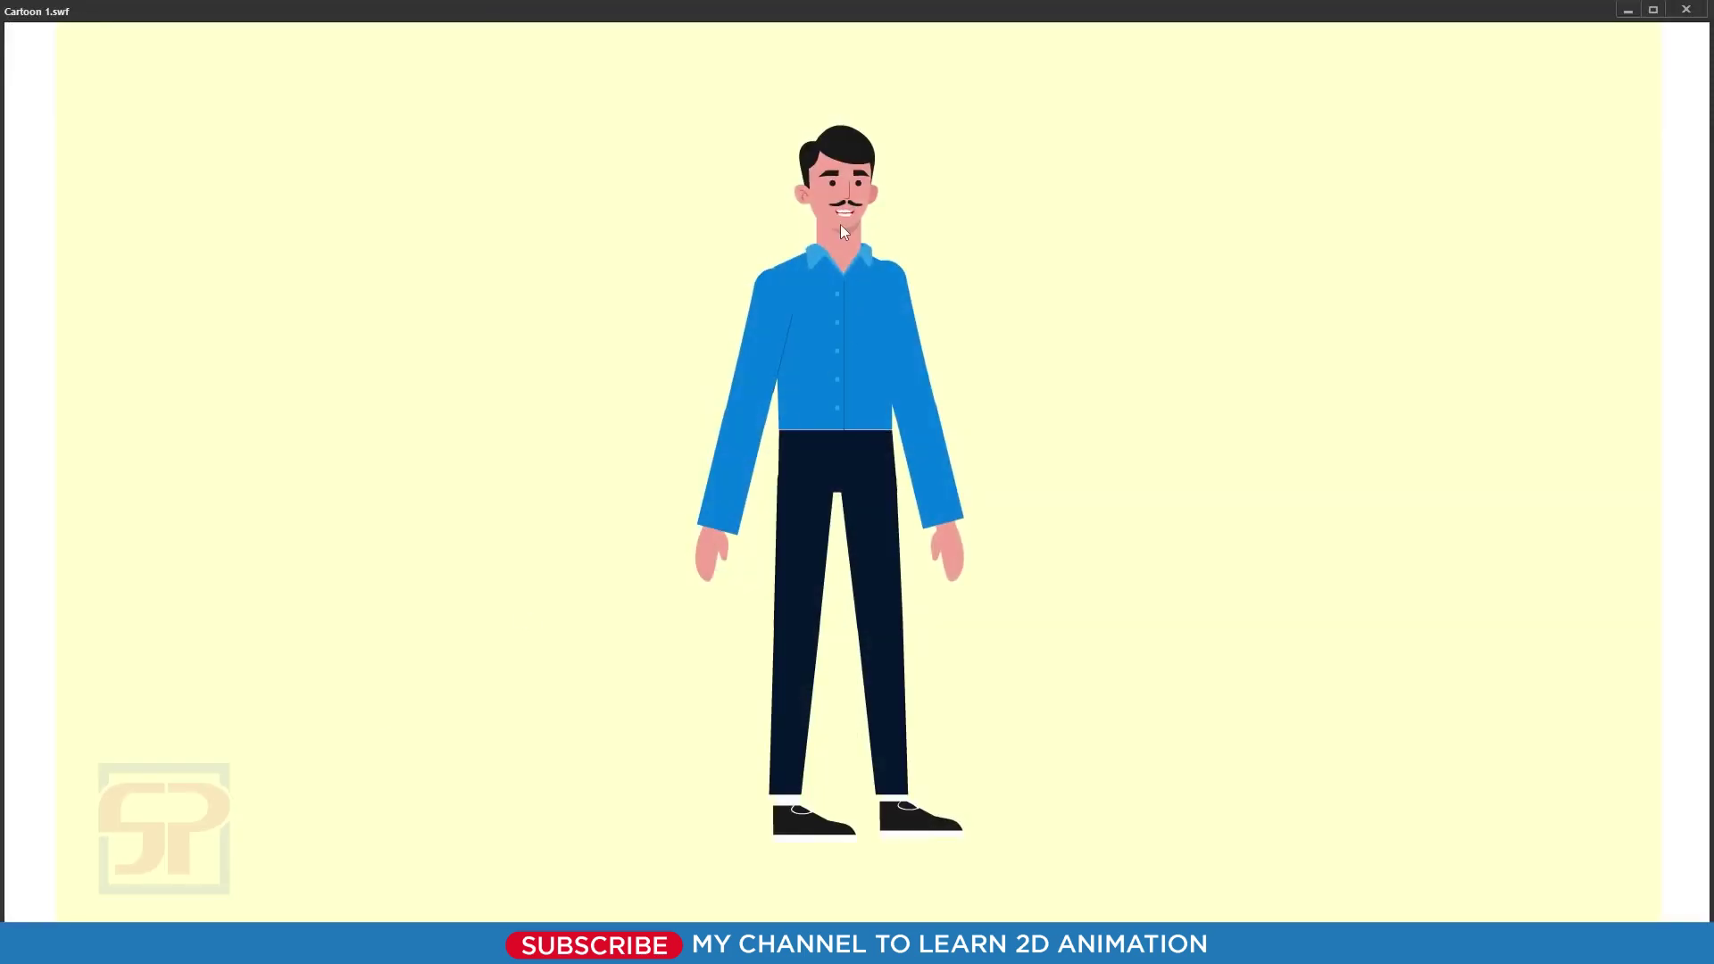
pyautogui.click(1683, 11)
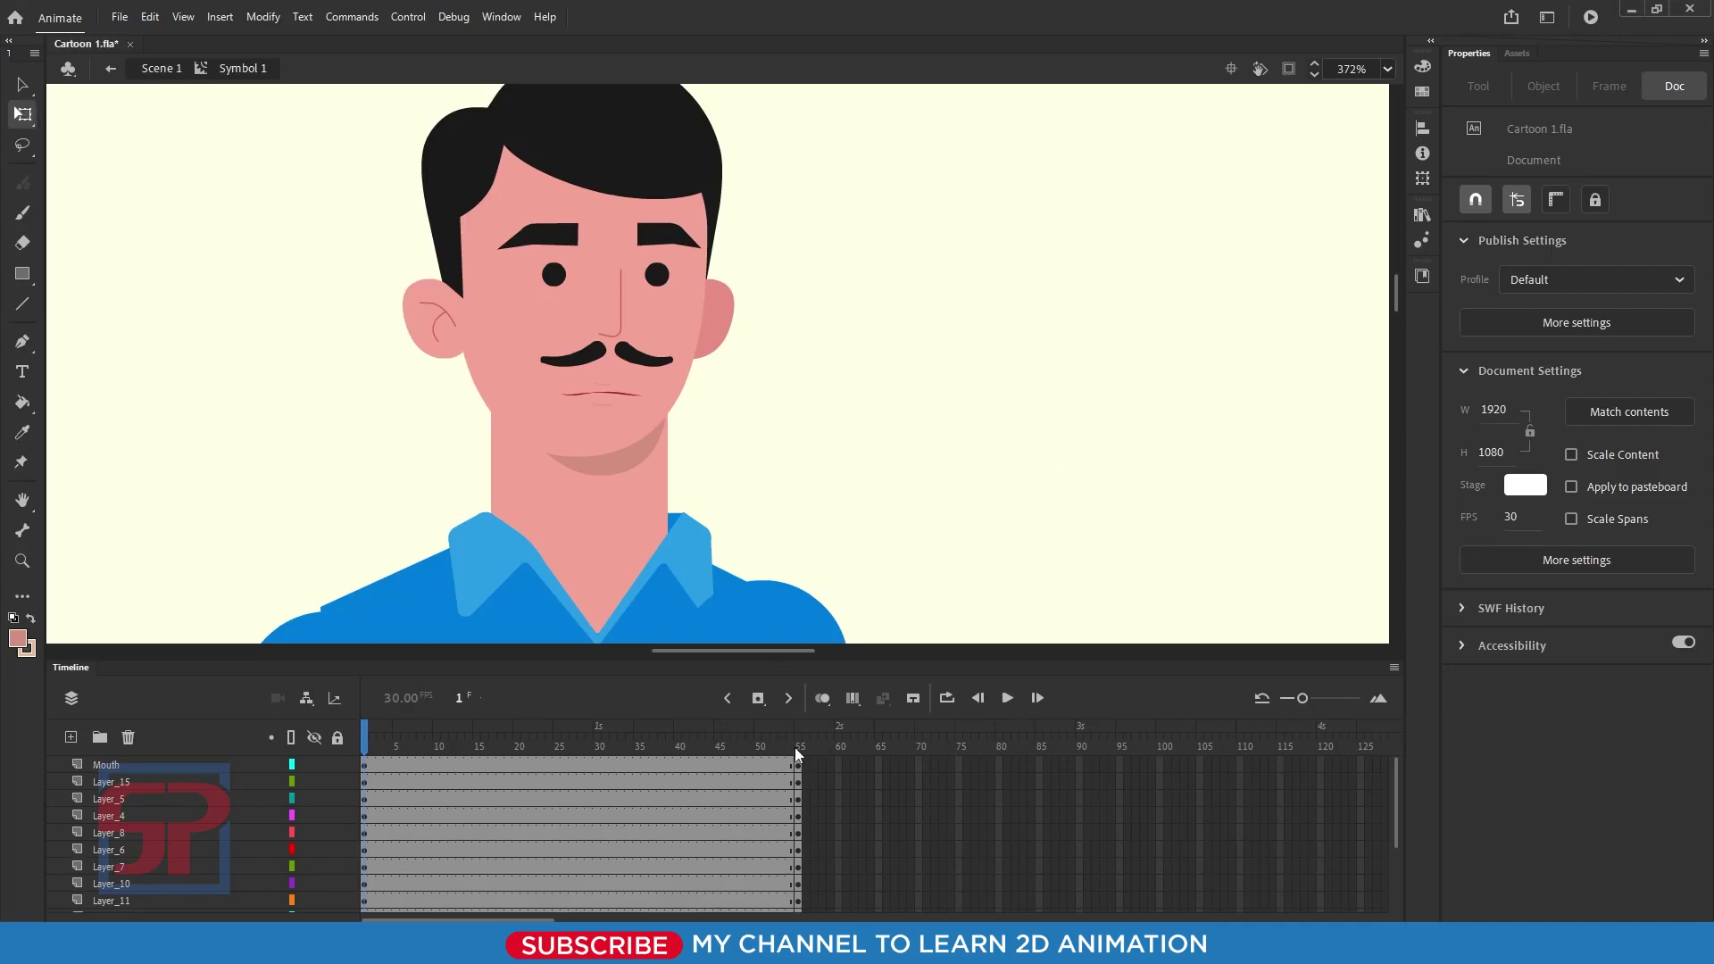
pyautogui.moveTo(661, 738); pyautogui.dragTo(364, 738)
pyautogui.click(364, 737)
# Step: Set the mouth graphic's Looping to Play Single Frame and test the movie again
pyautogui.click(611, 395)
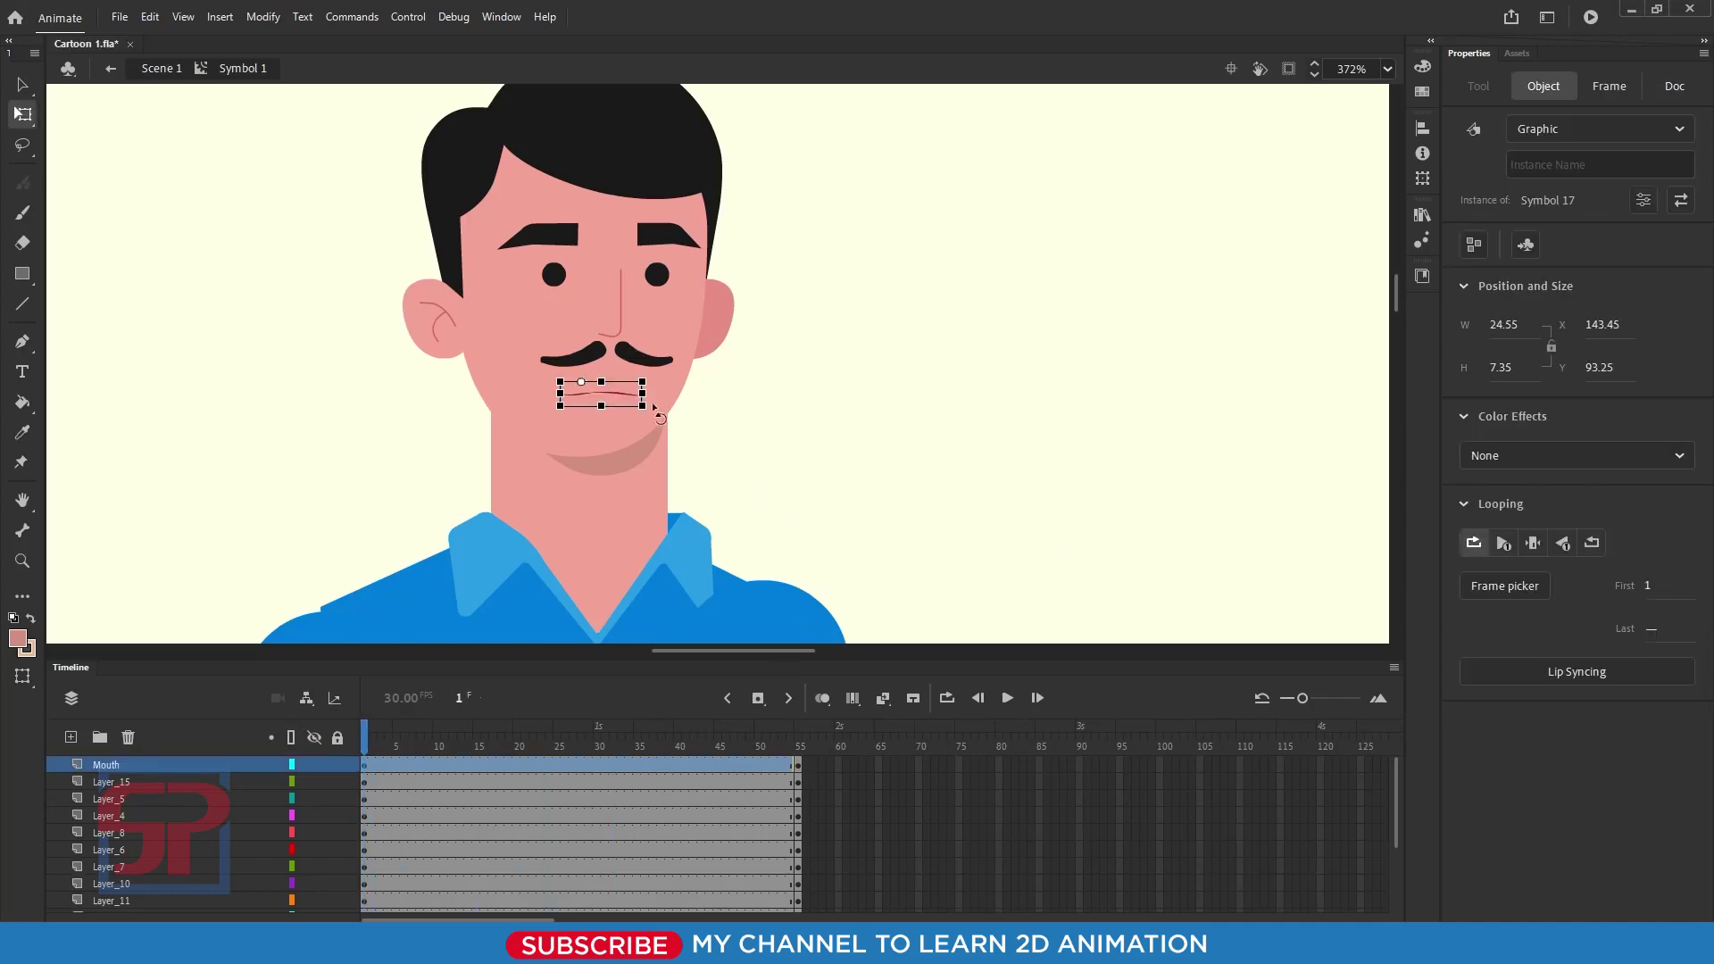
pyautogui.click(1533, 543)
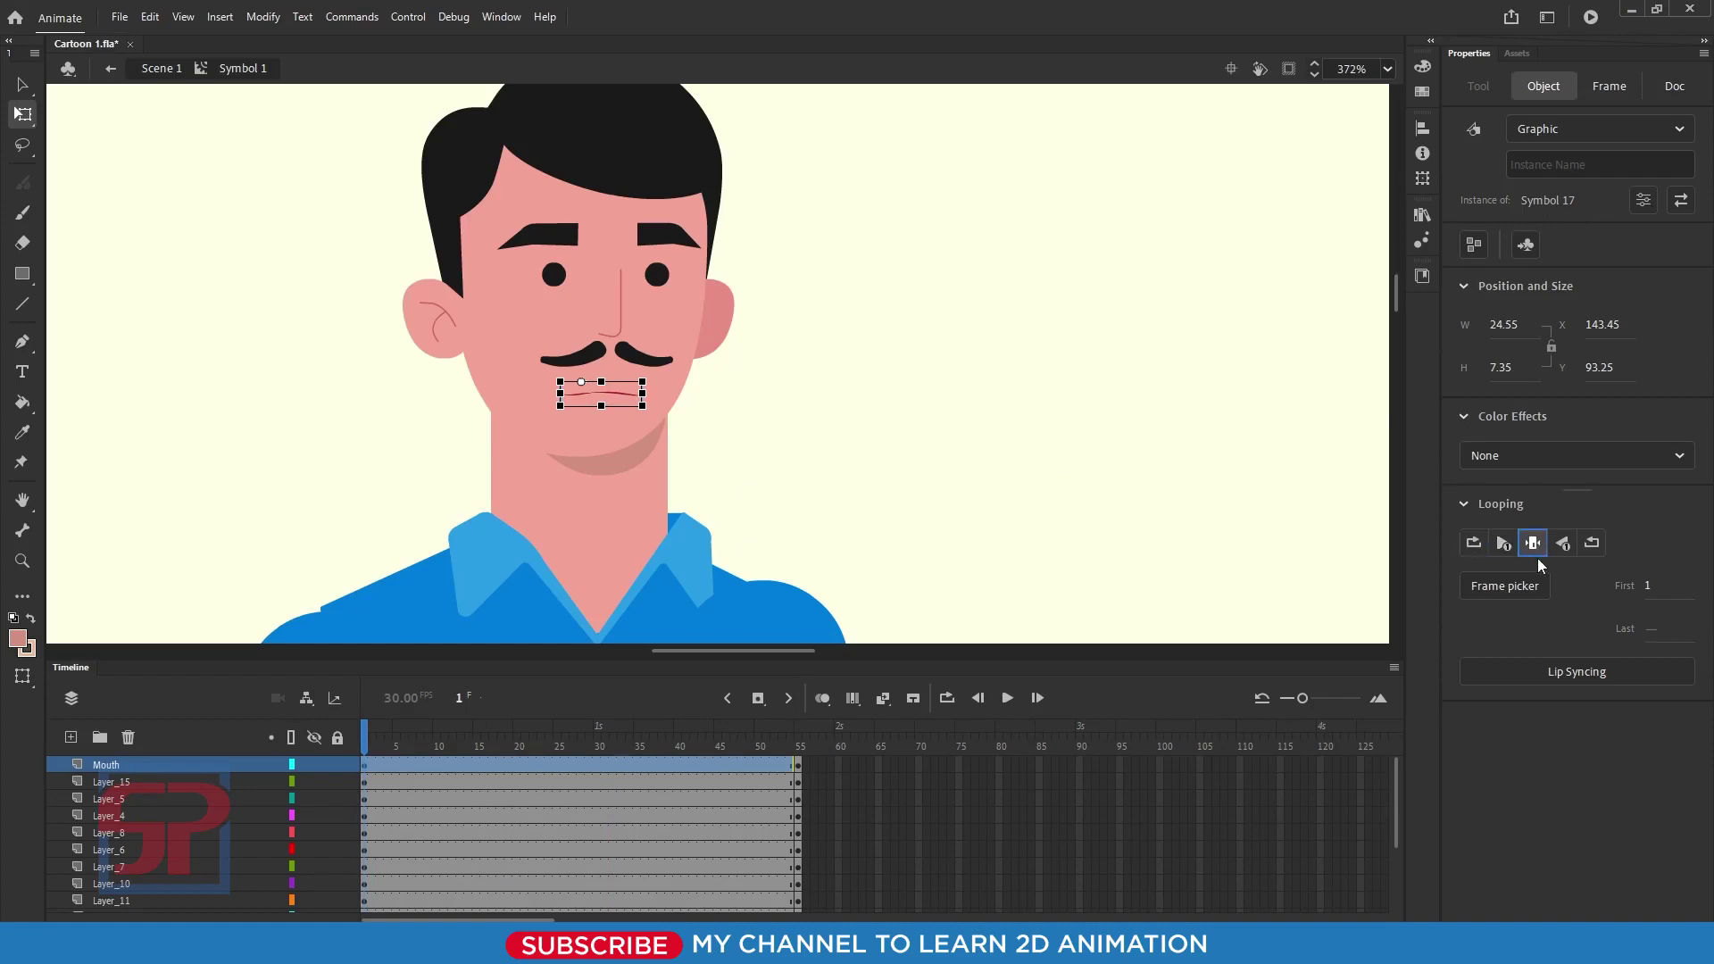
pyautogui.hotkey('ctrl', 'Return')
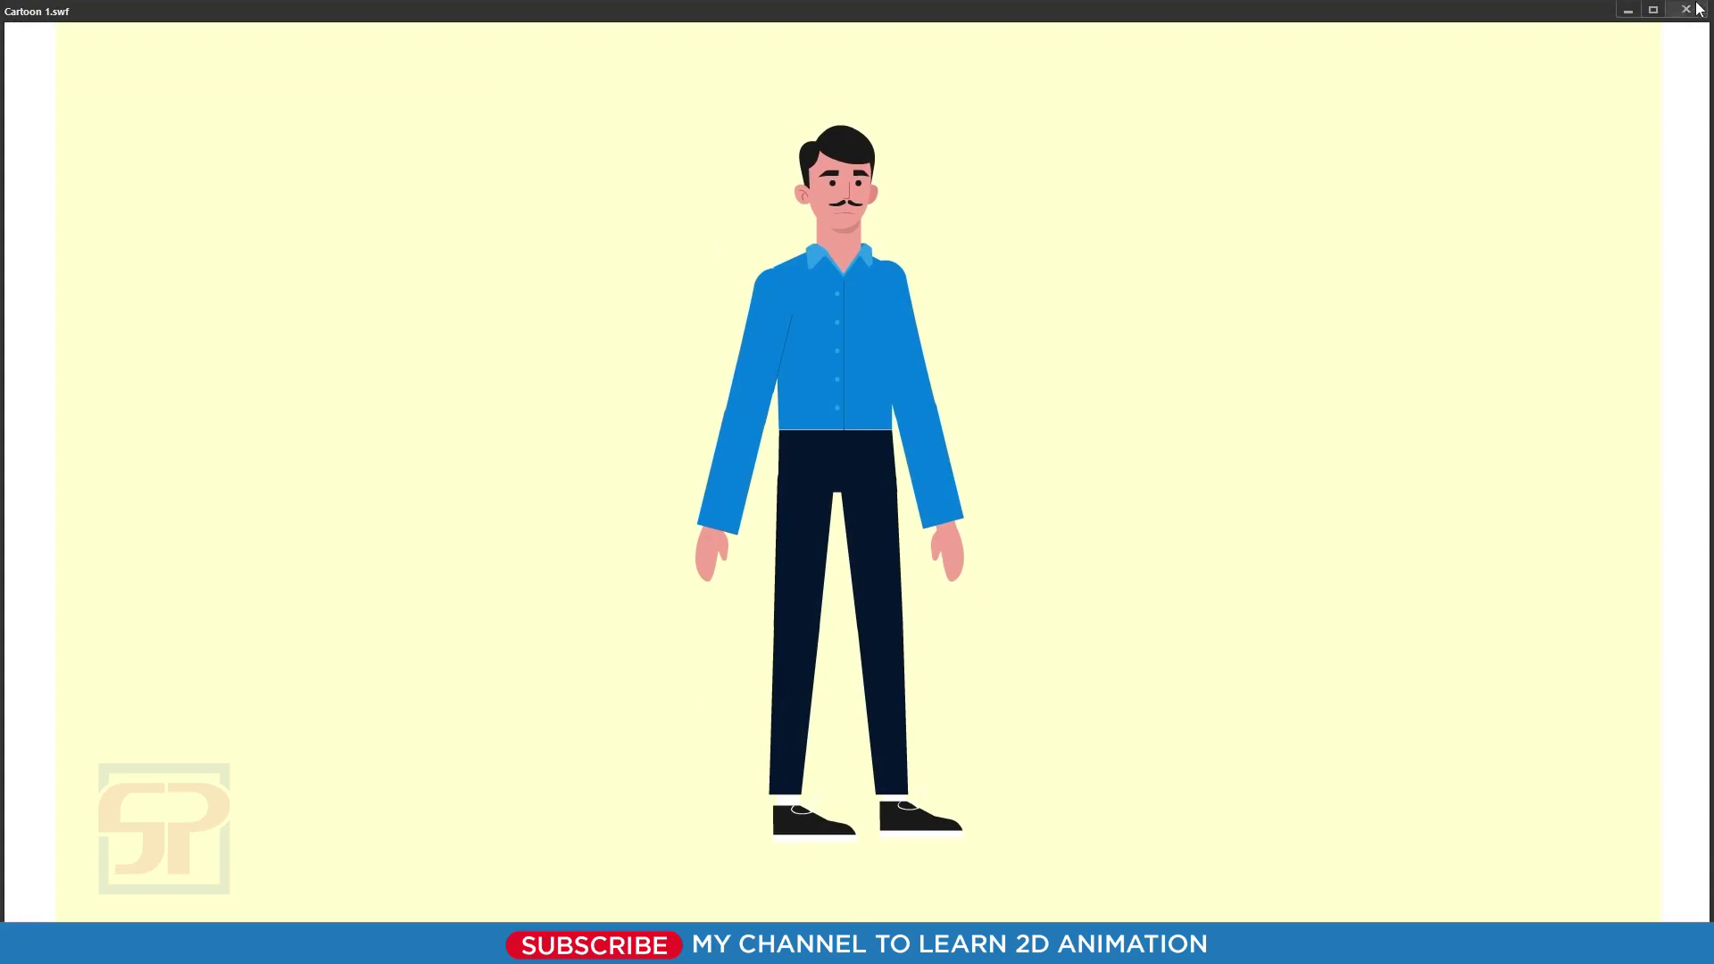
pyautogui.click(1685, 9)
pyautogui.press('q')
pyautogui.press(',')
pyautogui.press(',')
pyautogui.press(',')
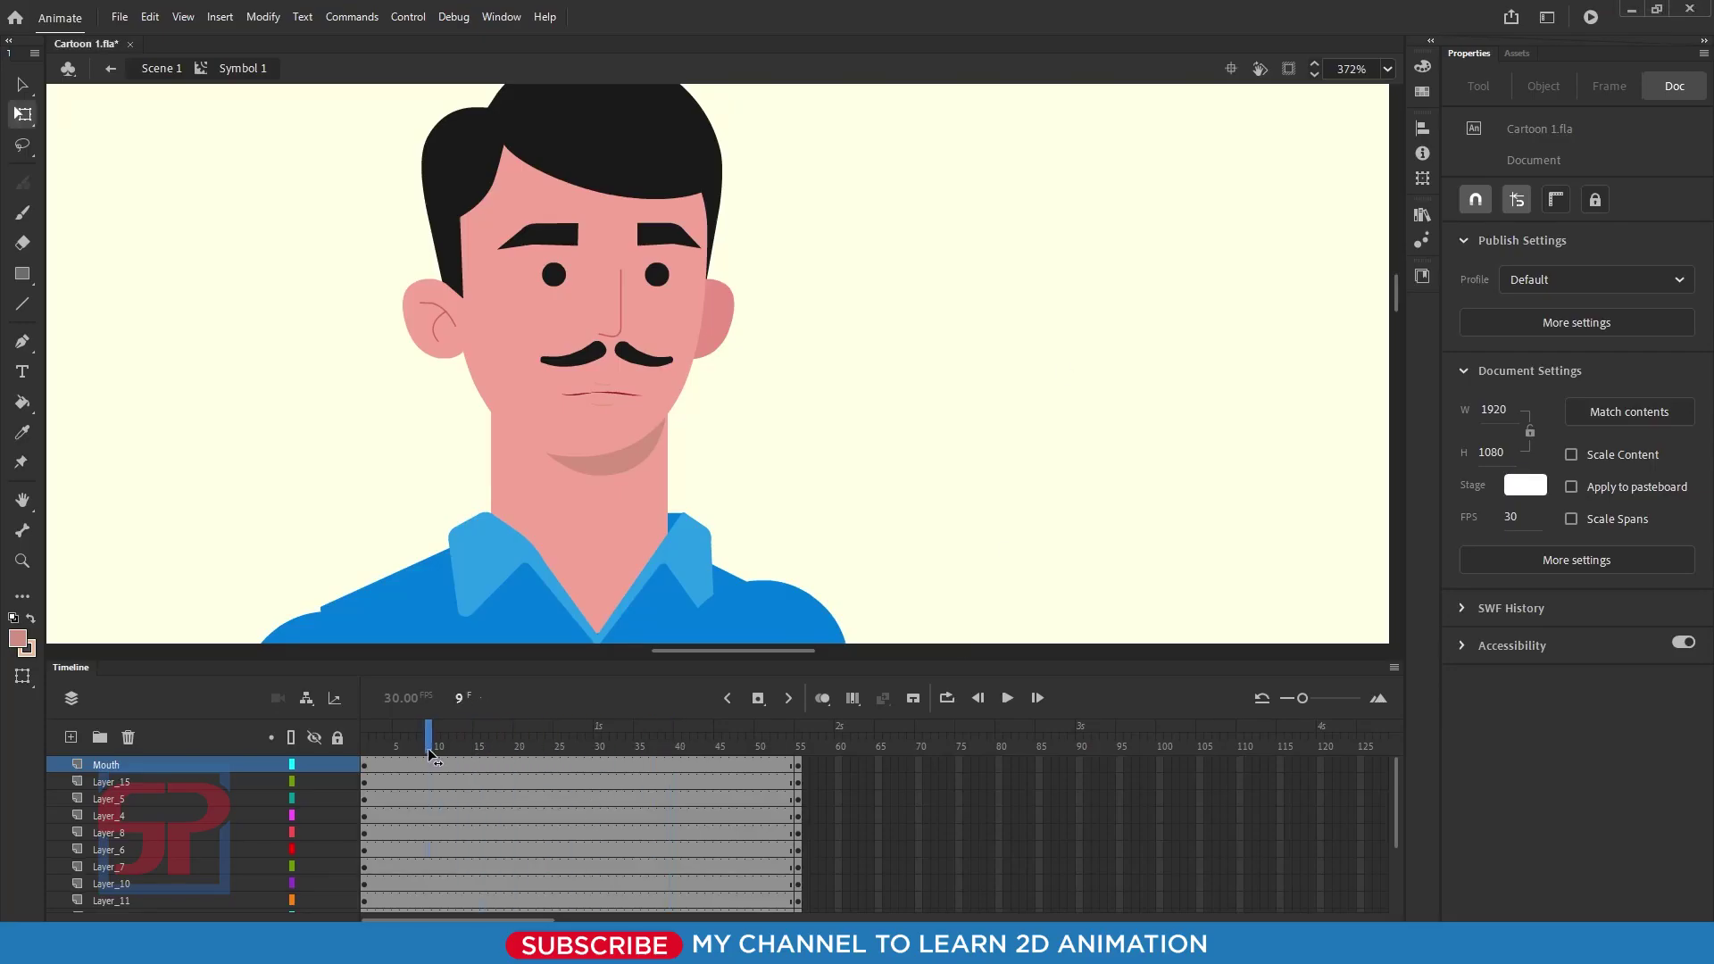
# Step: Change the mouth graphic's Looping First frame to 5 and scrub to check the toothy smile holds
pyautogui.click(628, 397)
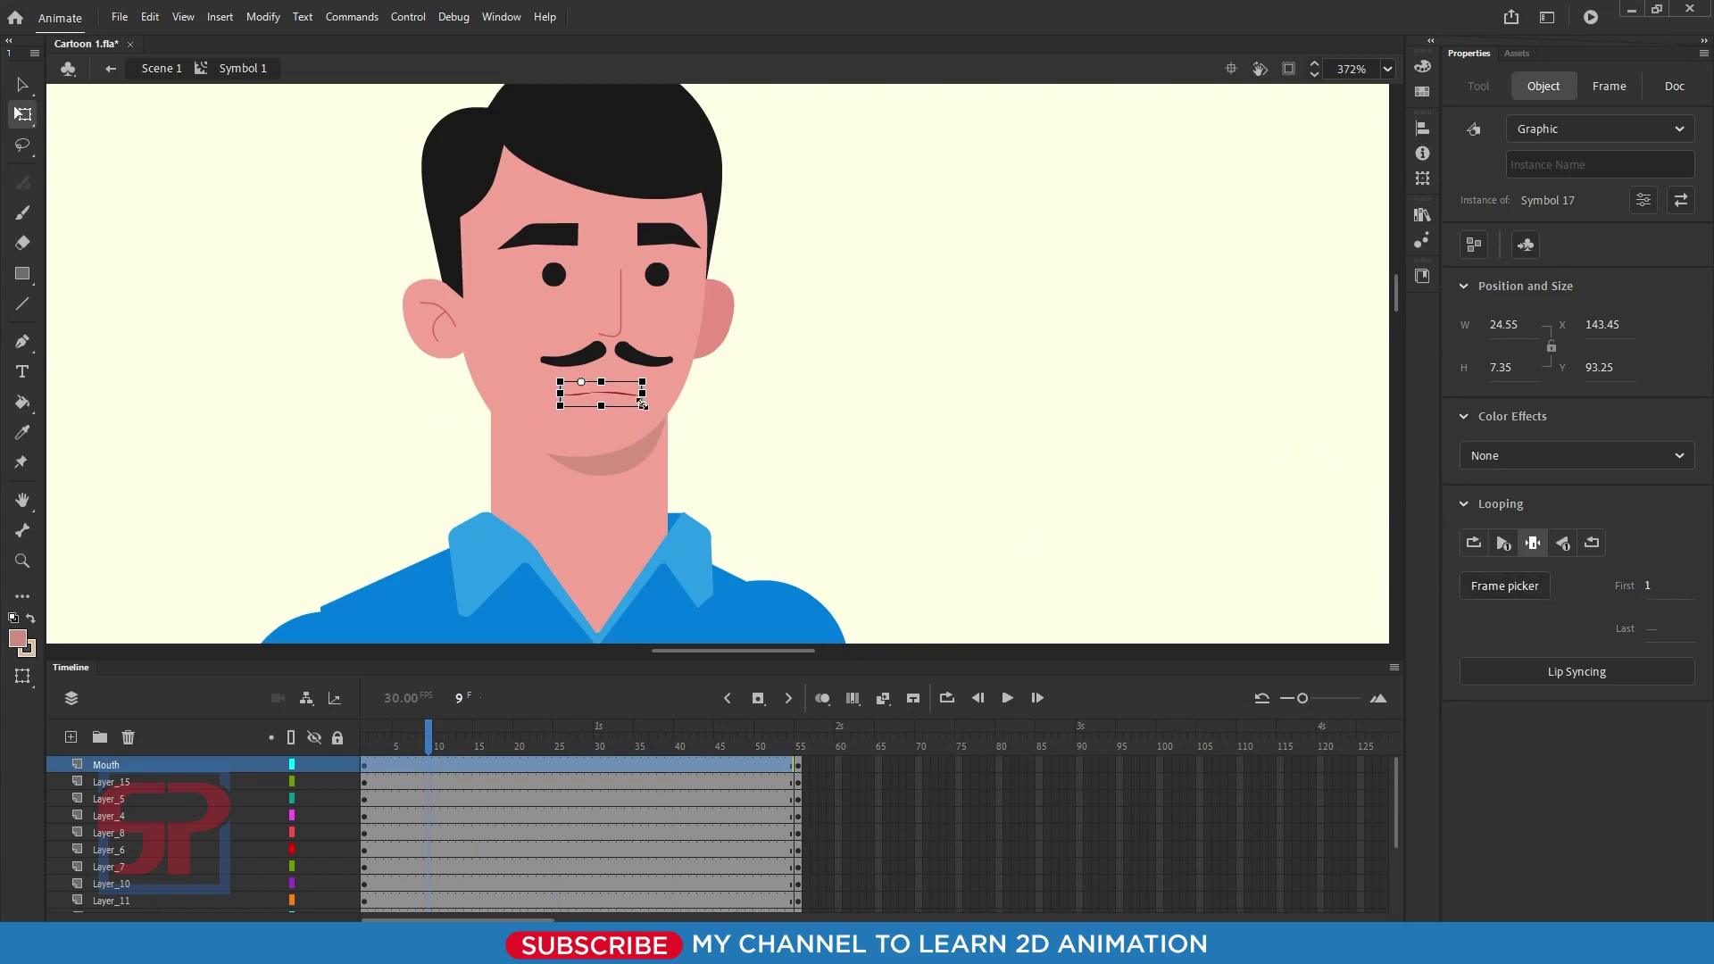
pyautogui.click(890, 406)
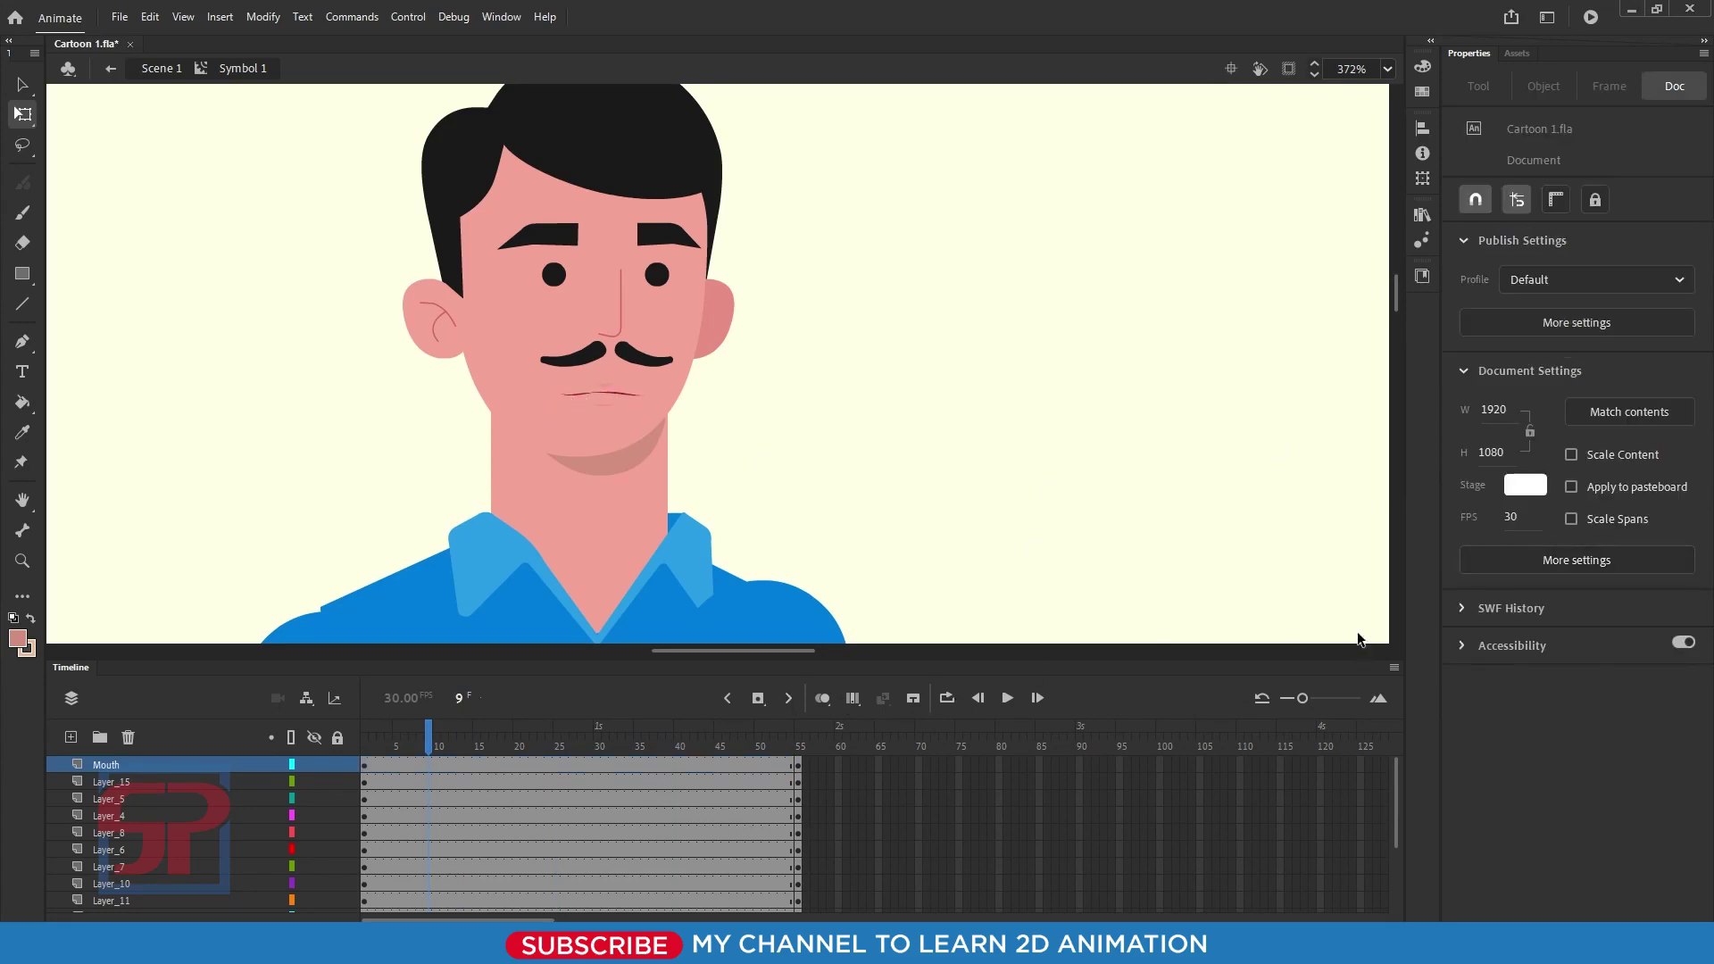
pyautogui.click(625, 394)
pyautogui.write('2')
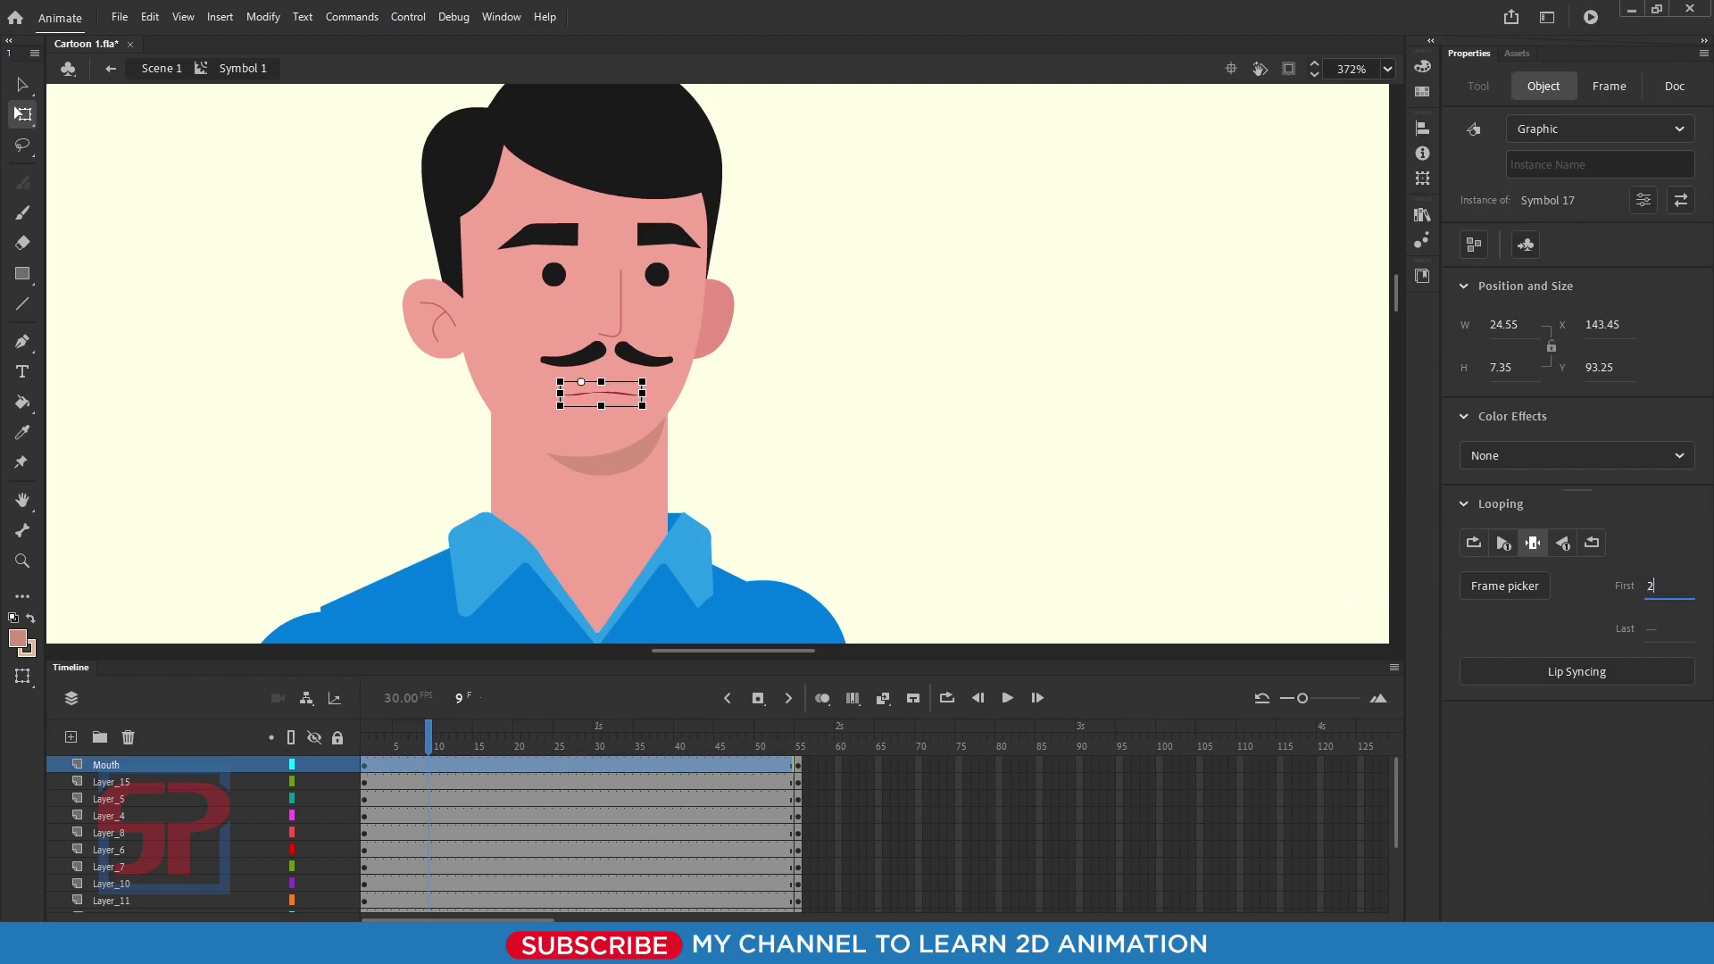
pyautogui.moveTo(1648, 585); pyautogui.dragTo(1654, 590)
pyautogui.write('5')
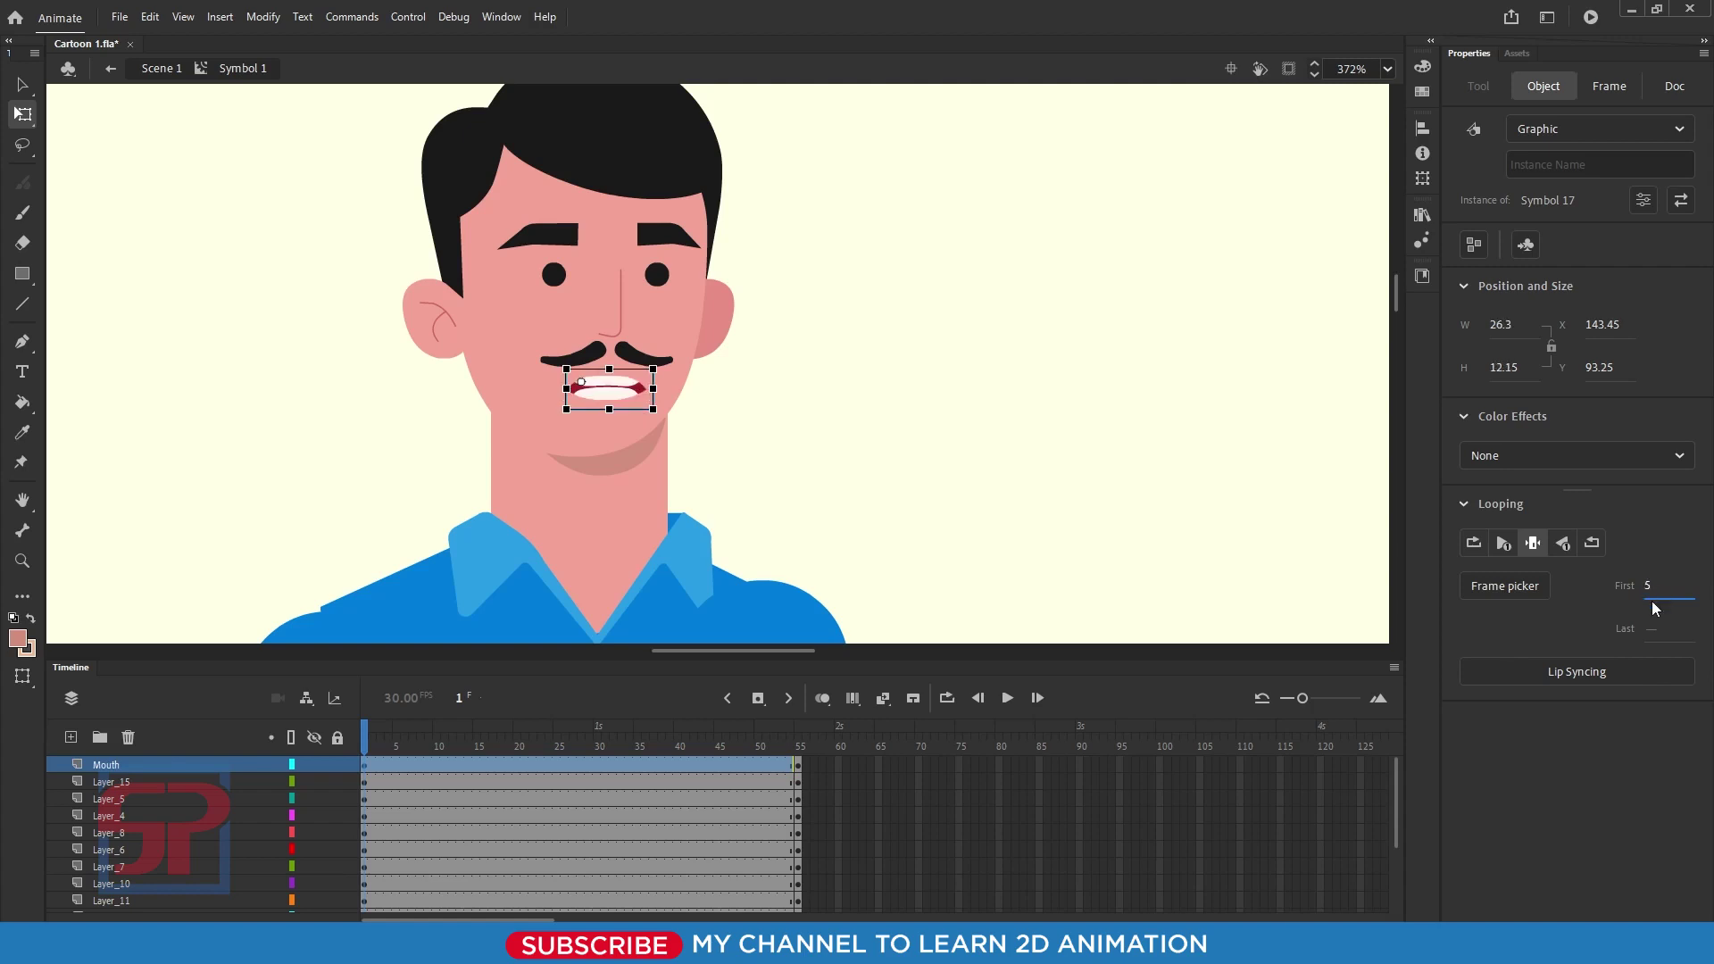
pyautogui.click(875, 442)
pyautogui.moveTo(397, 745); pyautogui.dragTo(294, 779)
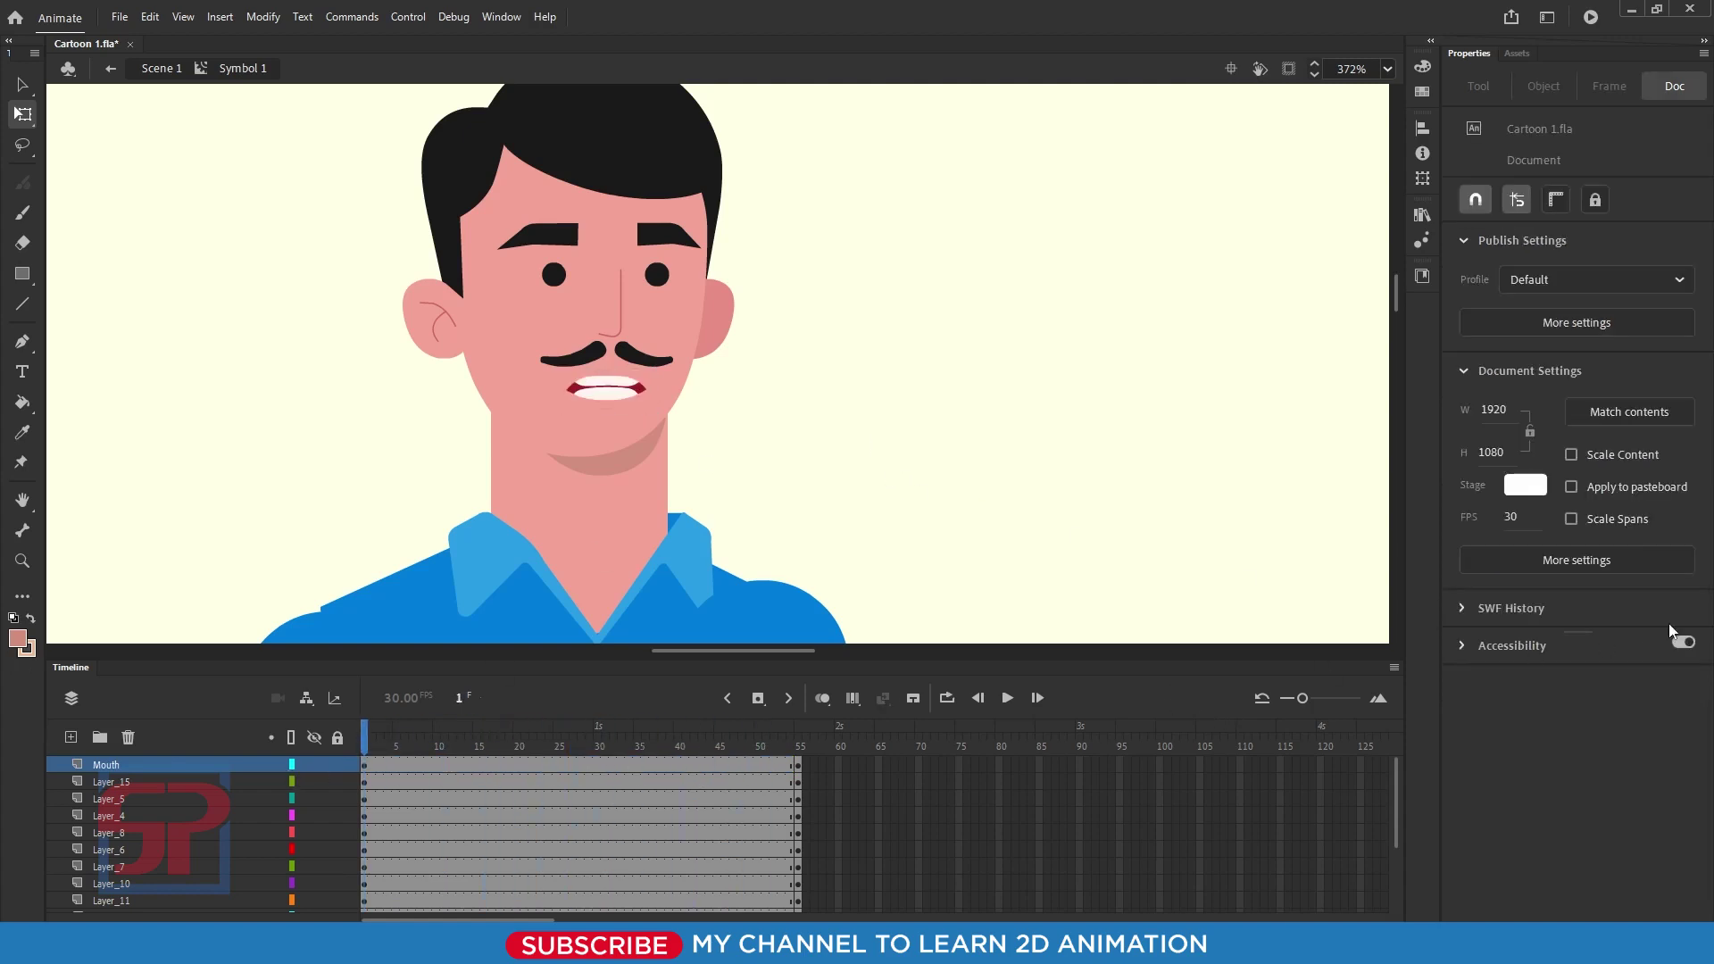
# Step: Set the mouth's First frame back to 1 and test the movie
pyautogui.click(614, 391)
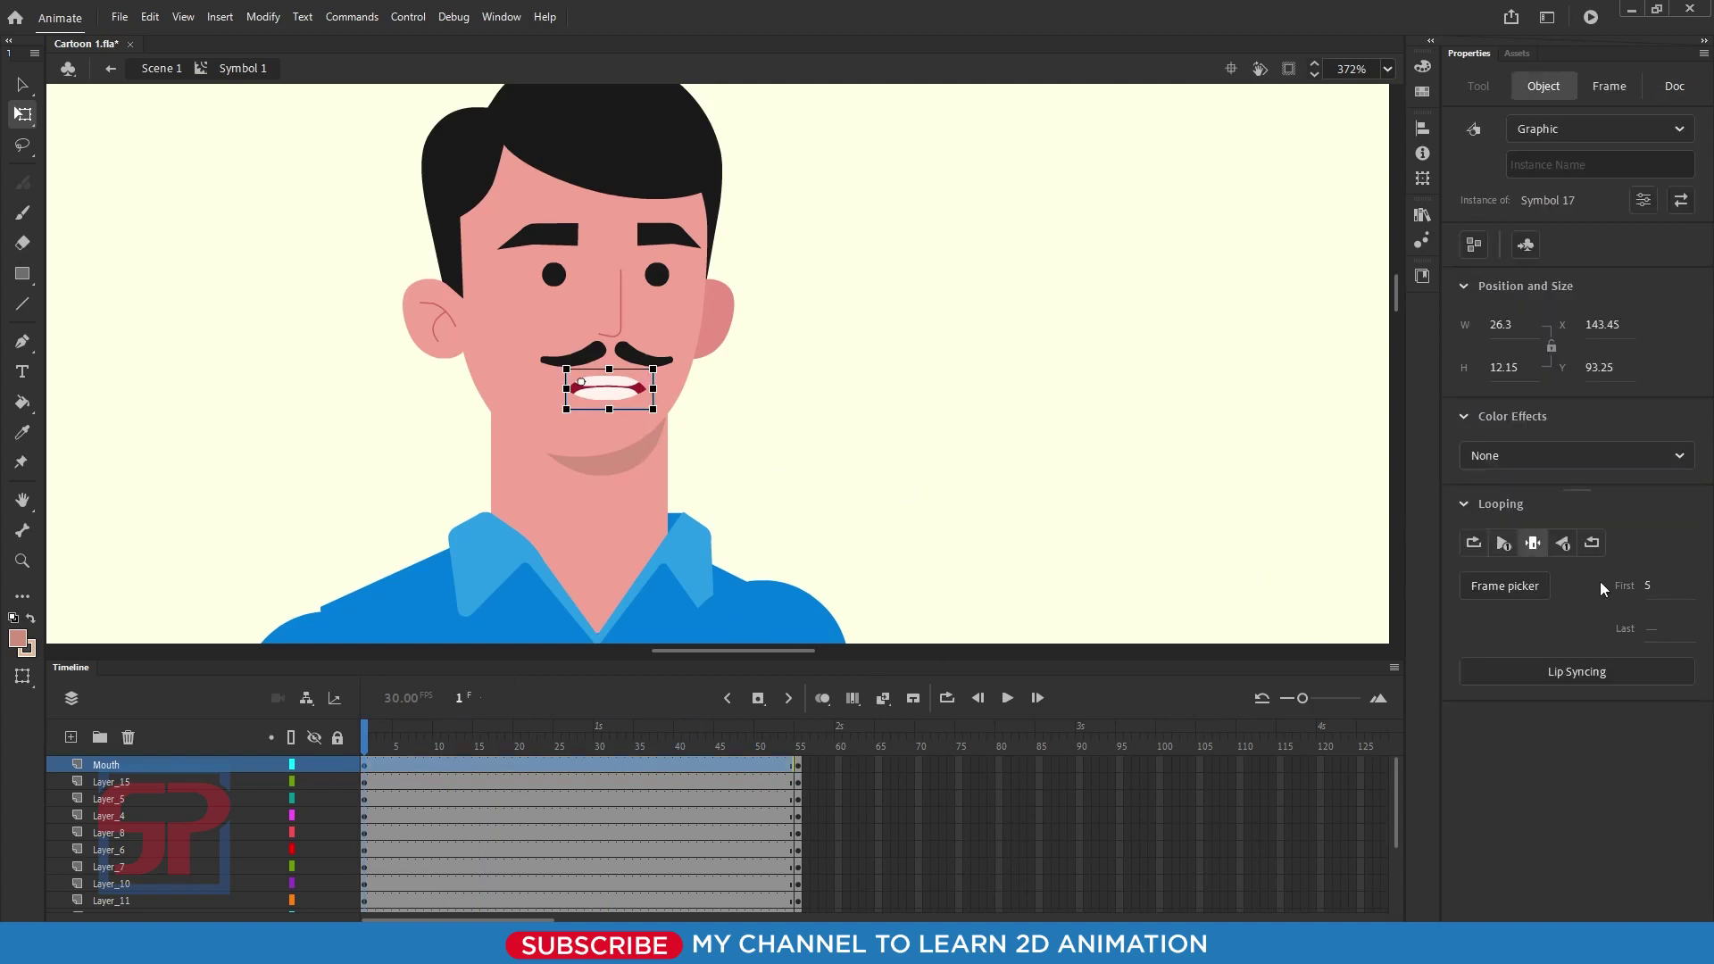
pyautogui.write('1')
pyautogui.press('Return')
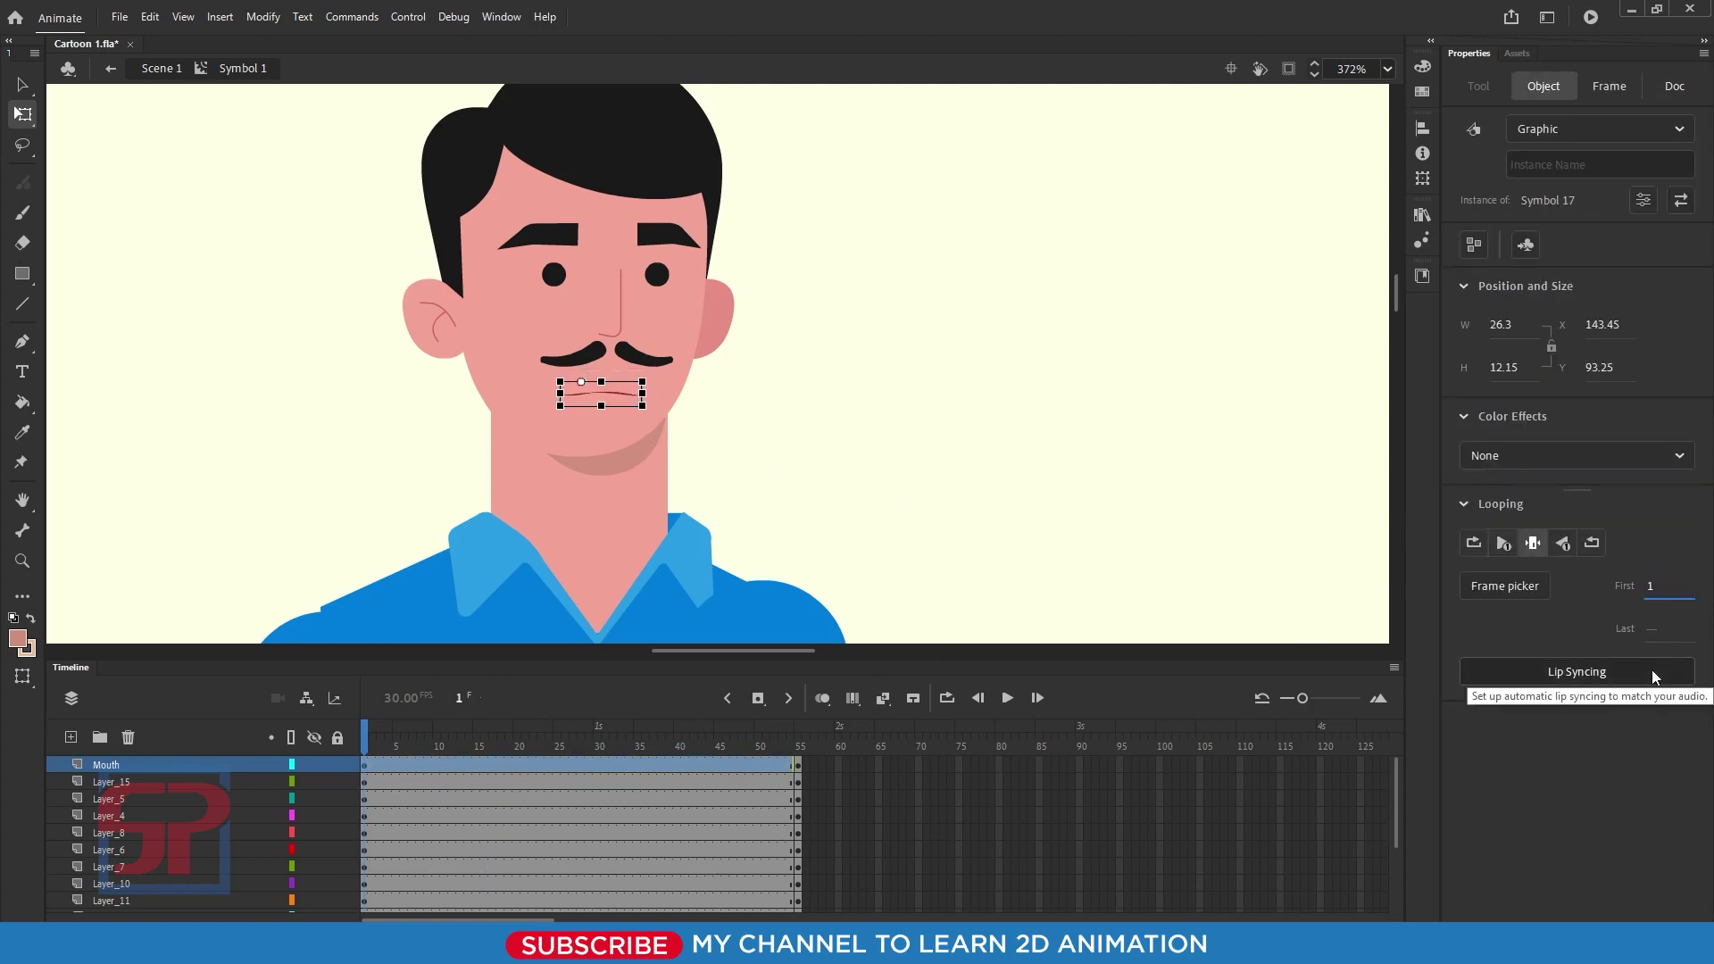
pyautogui.click(409, 758)
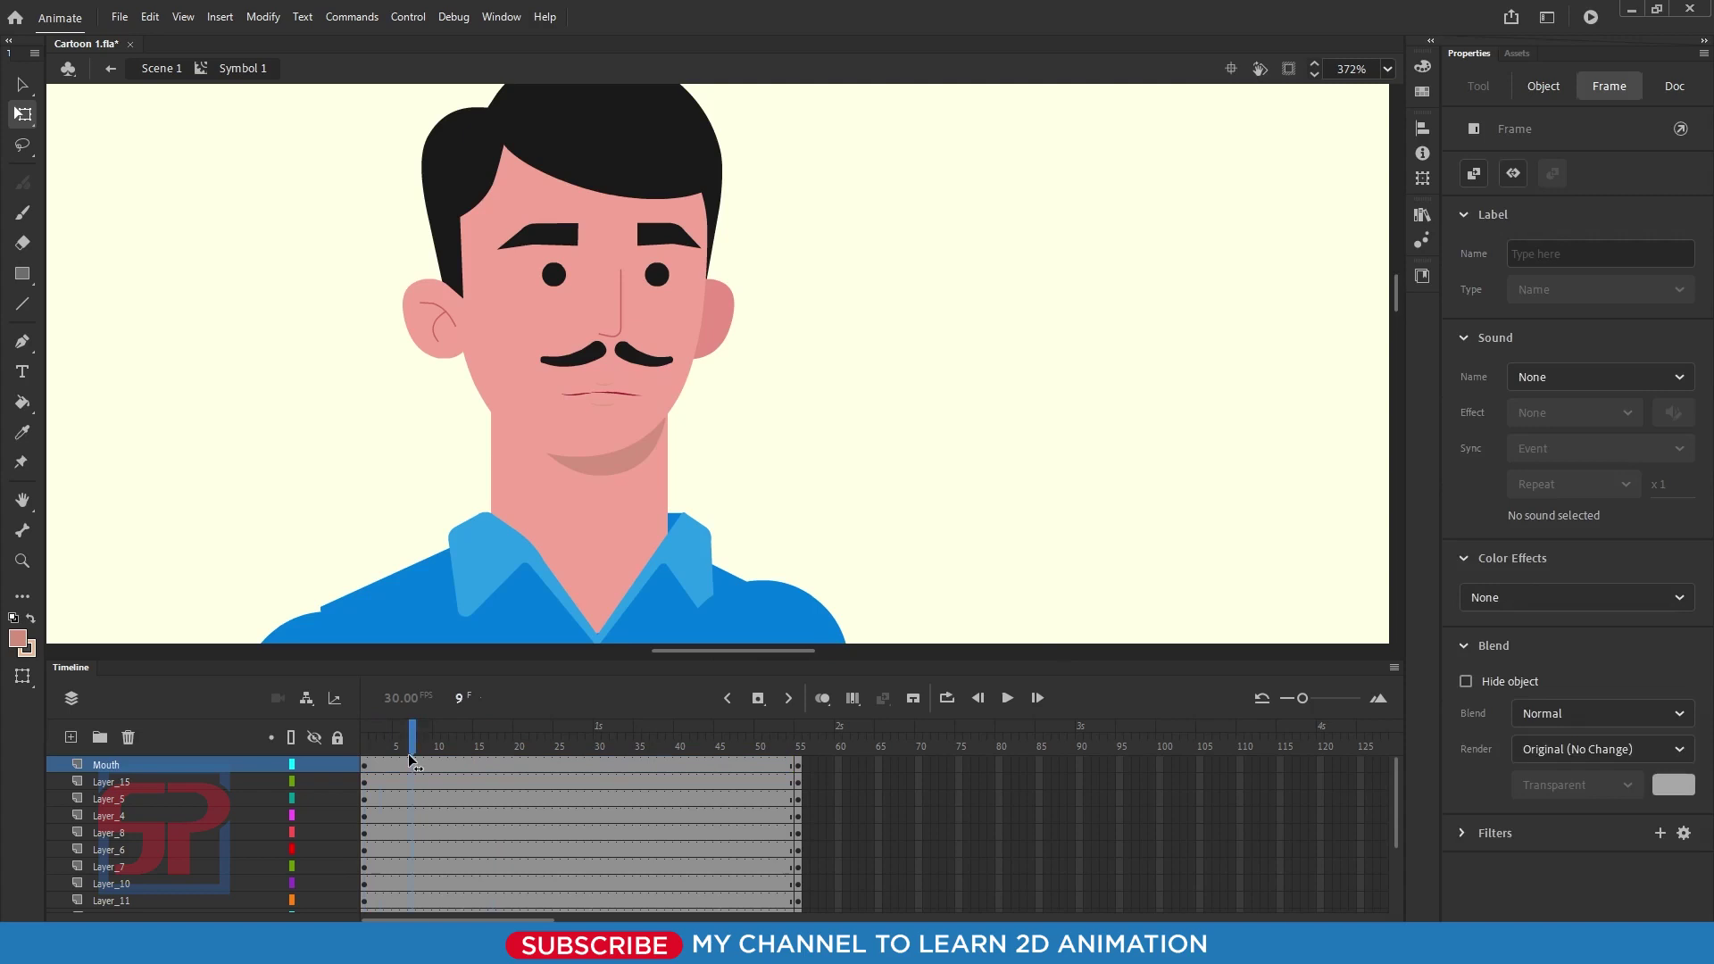
pyautogui.click(219, 732)
pyautogui.hotkey('ctrl', 'Return')
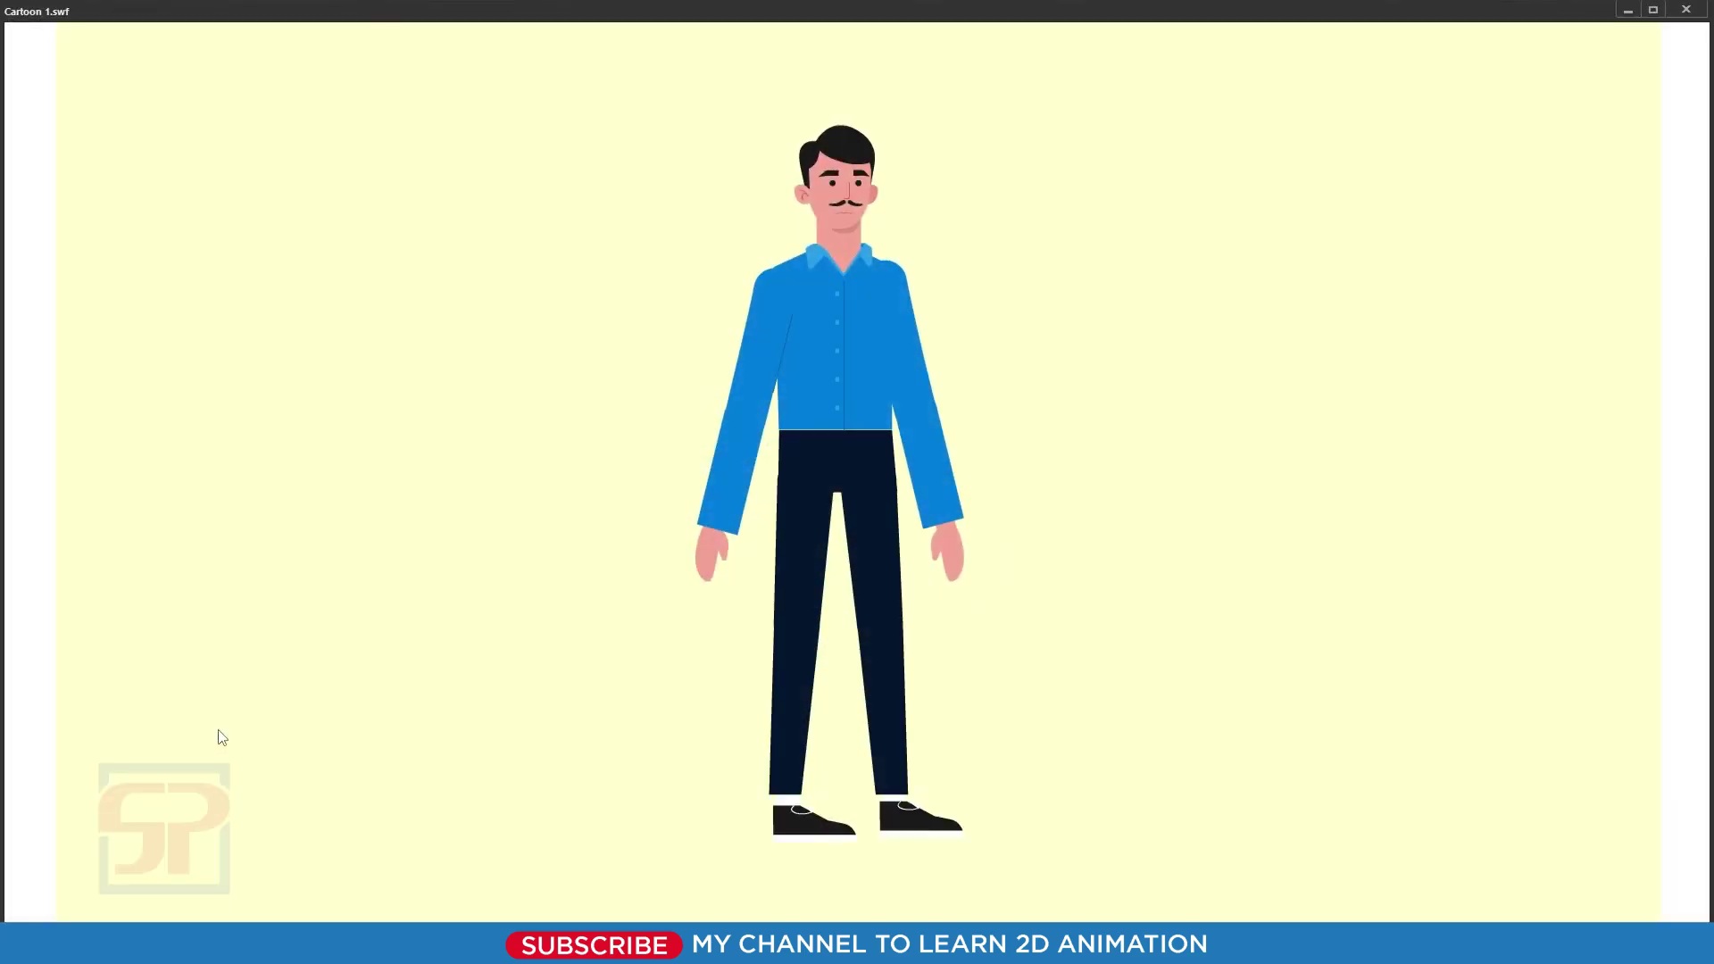
# Step: Close the test movie, frame the character in view, and play the timeline
pyautogui.click(1686, 8)
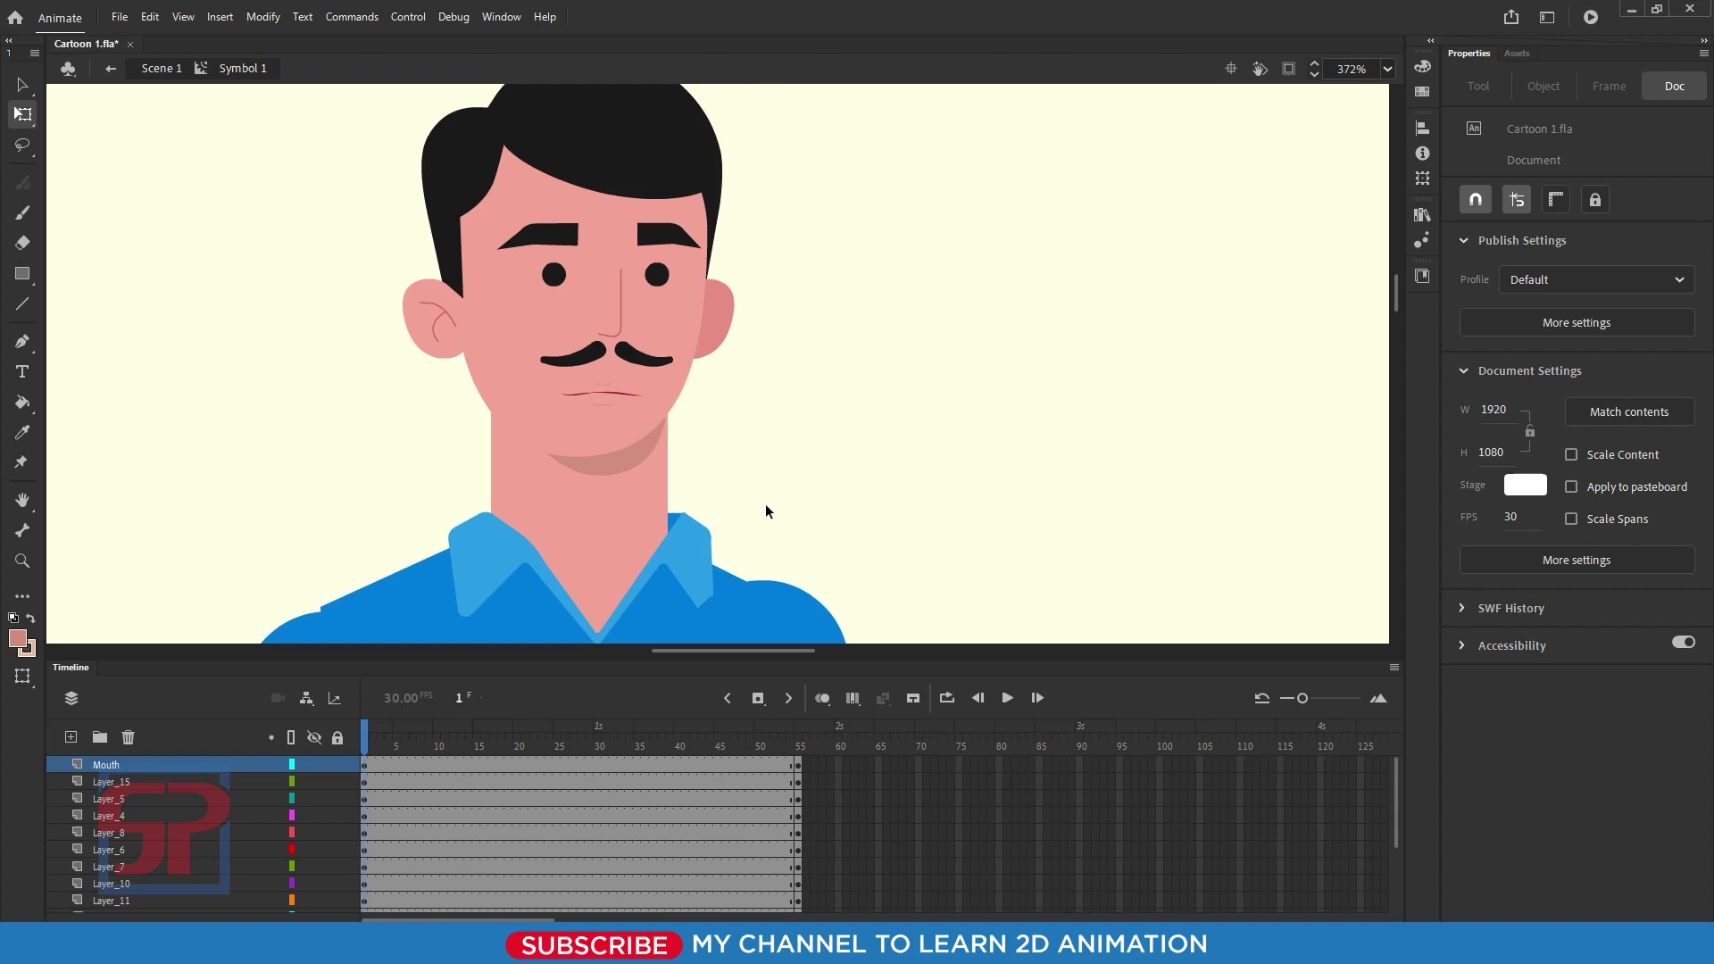
pyautogui.hotkey('ctrl', '-')
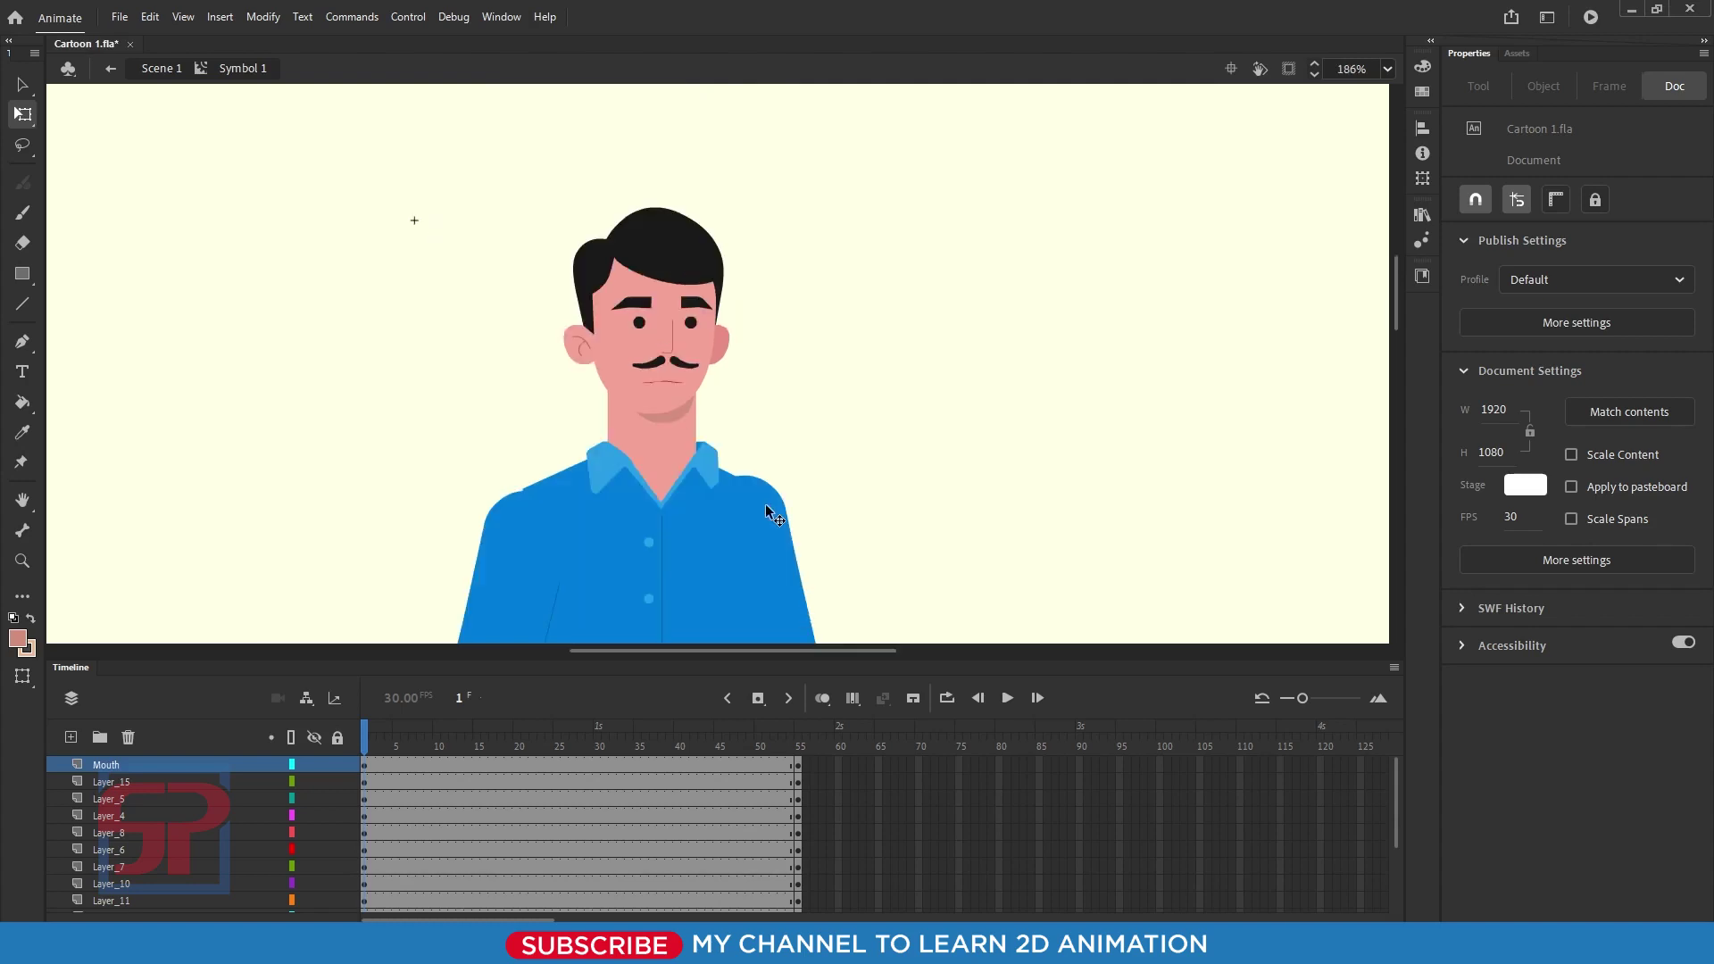
pyautogui.moveTo(765, 507); pyautogui.dragTo(589, 396)
pyautogui.keyDown('ctrl'); pyautogui.scroll(1, 1029, 635); pyautogui.keyUp('ctrl')
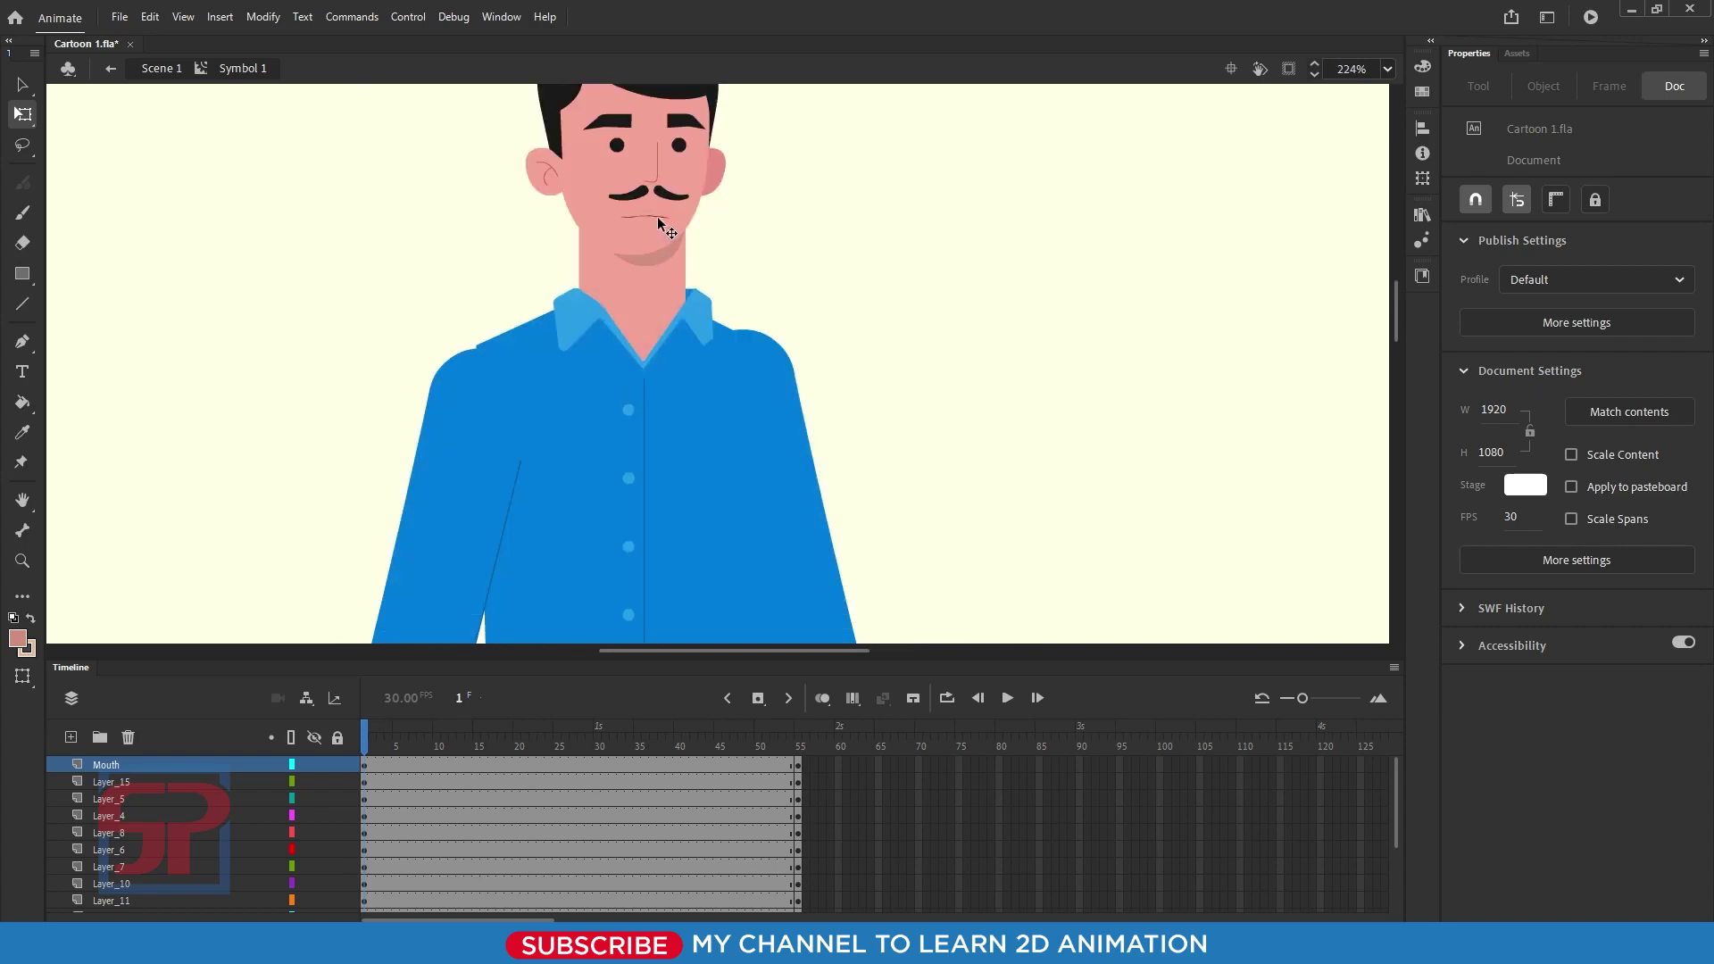
pyautogui.press('Return')
pyautogui.keyDown('ctrl'); pyautogui.scroll(-2, 973, 444); pyautogui.keyUp('ctrl')
pyautogui.keyDown('ctrl'); pyautogui.scroll(-1, 972, 444); pyautogui.keyUp('ctrl')
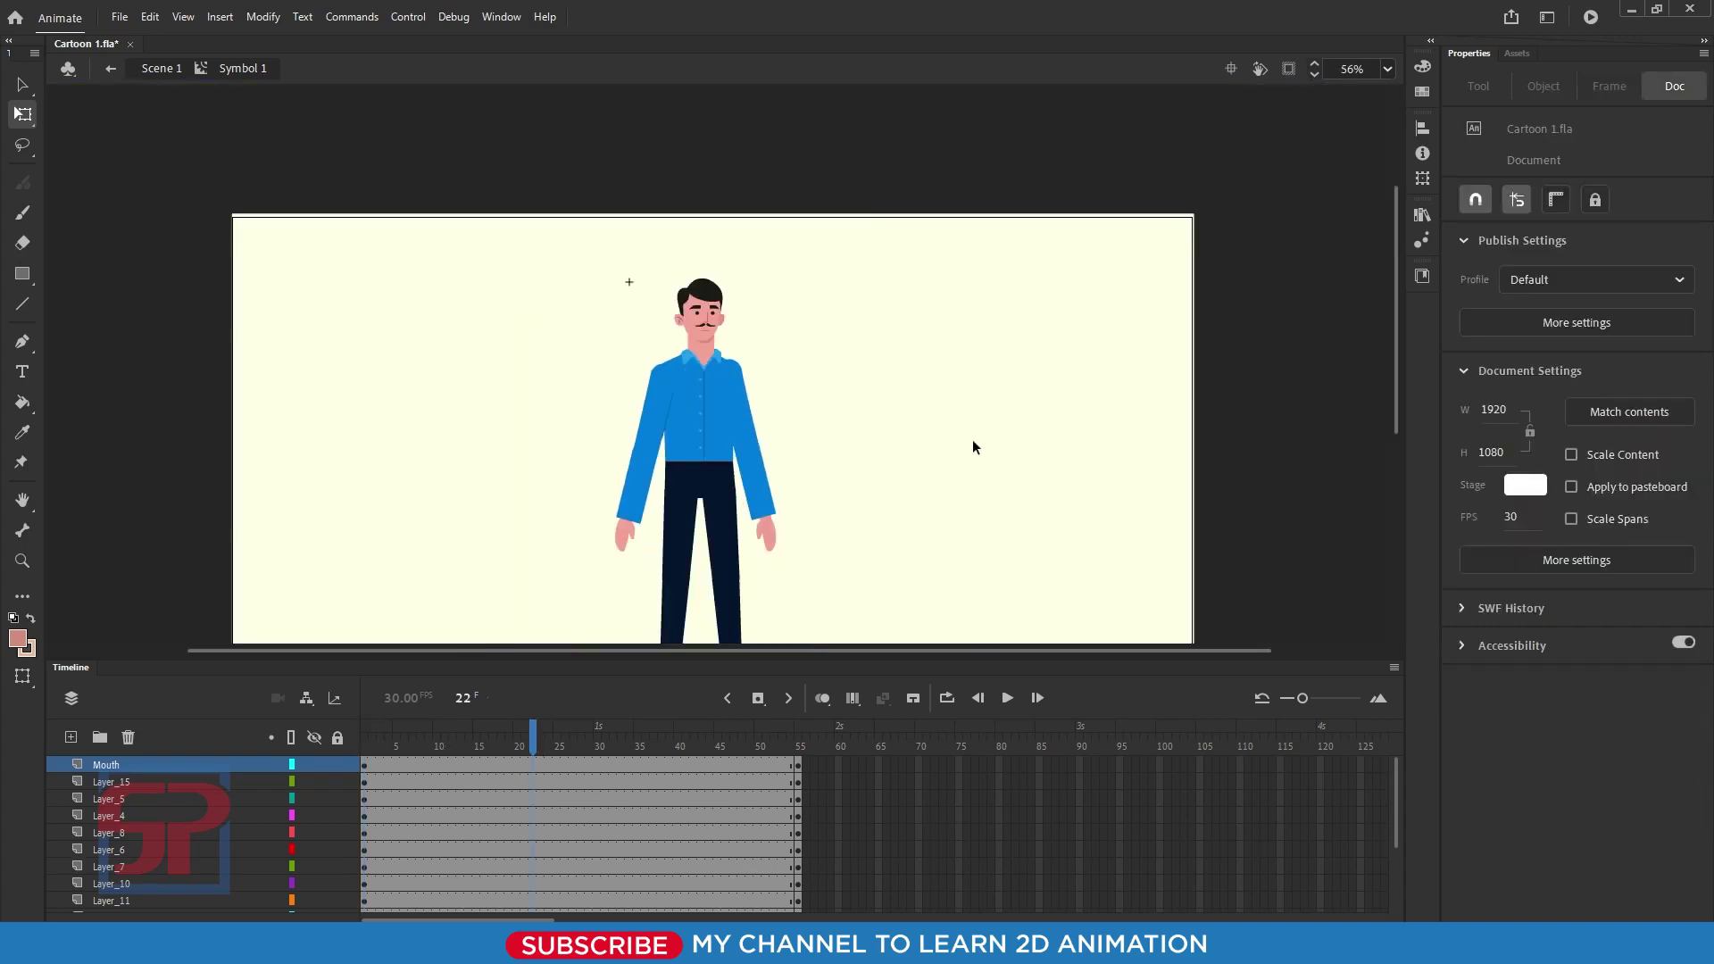
pyautogui.scroll(2, 881, 440)
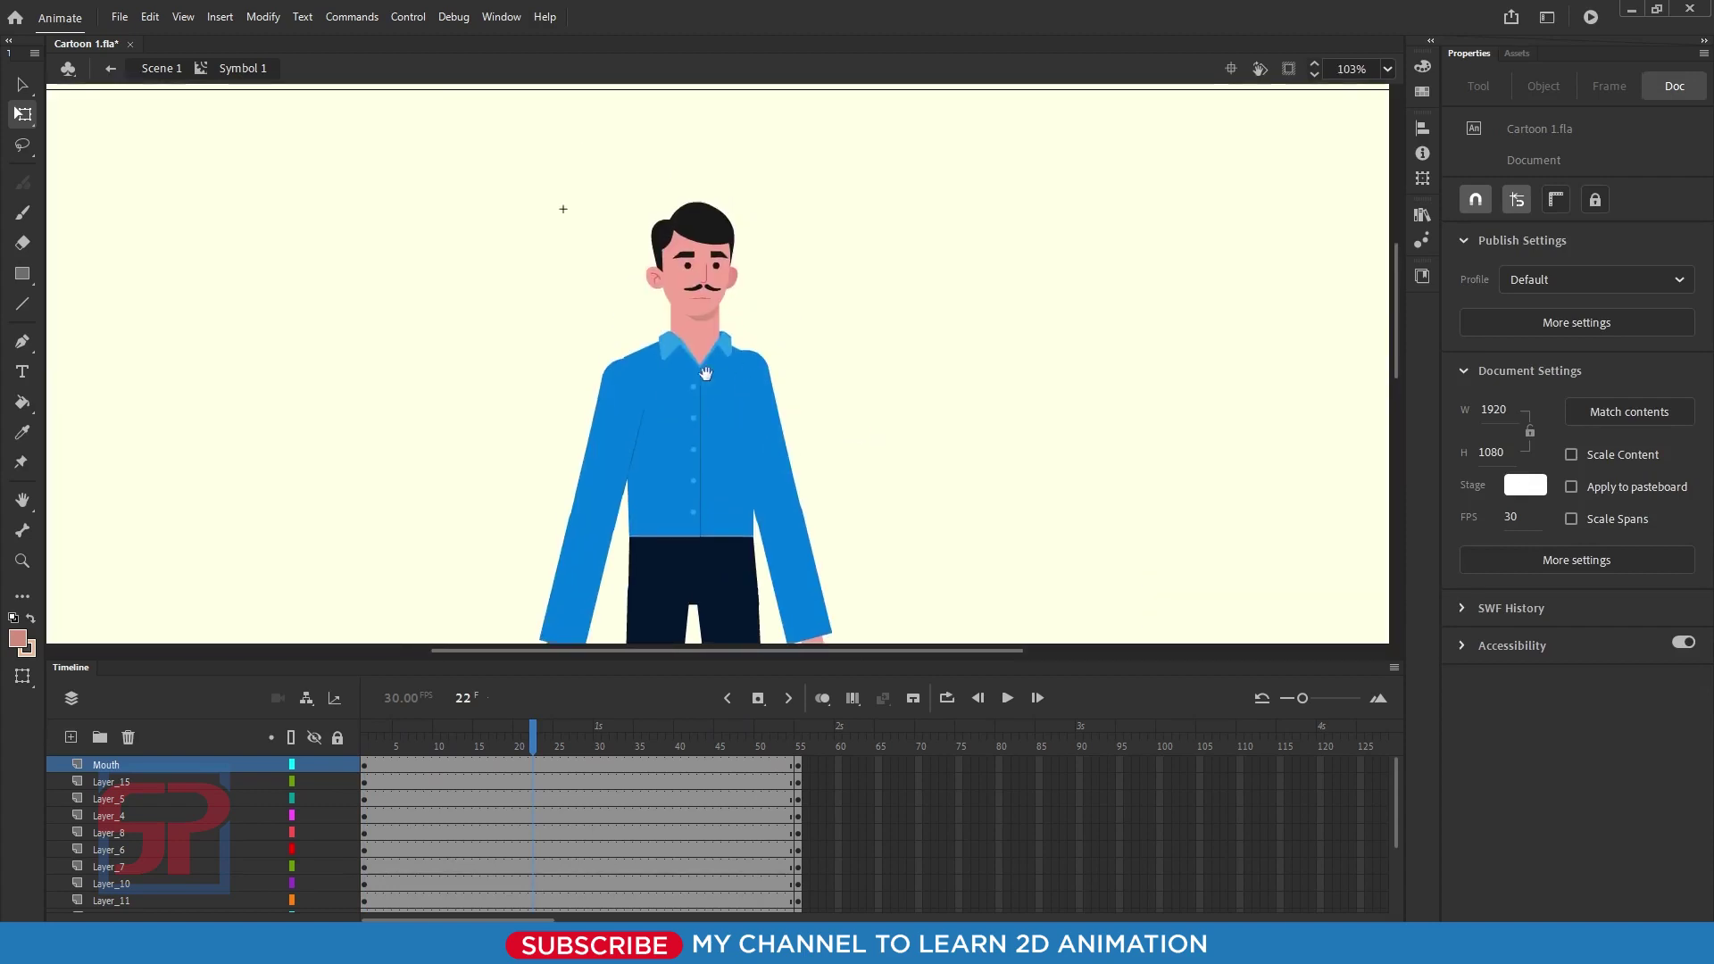
# Step: Zoom in on the head, set the mouth graphic's Looping to Loop, and play
pyautogui.moveTo(485, 134); pyautogui.dragTo(1025, 479)
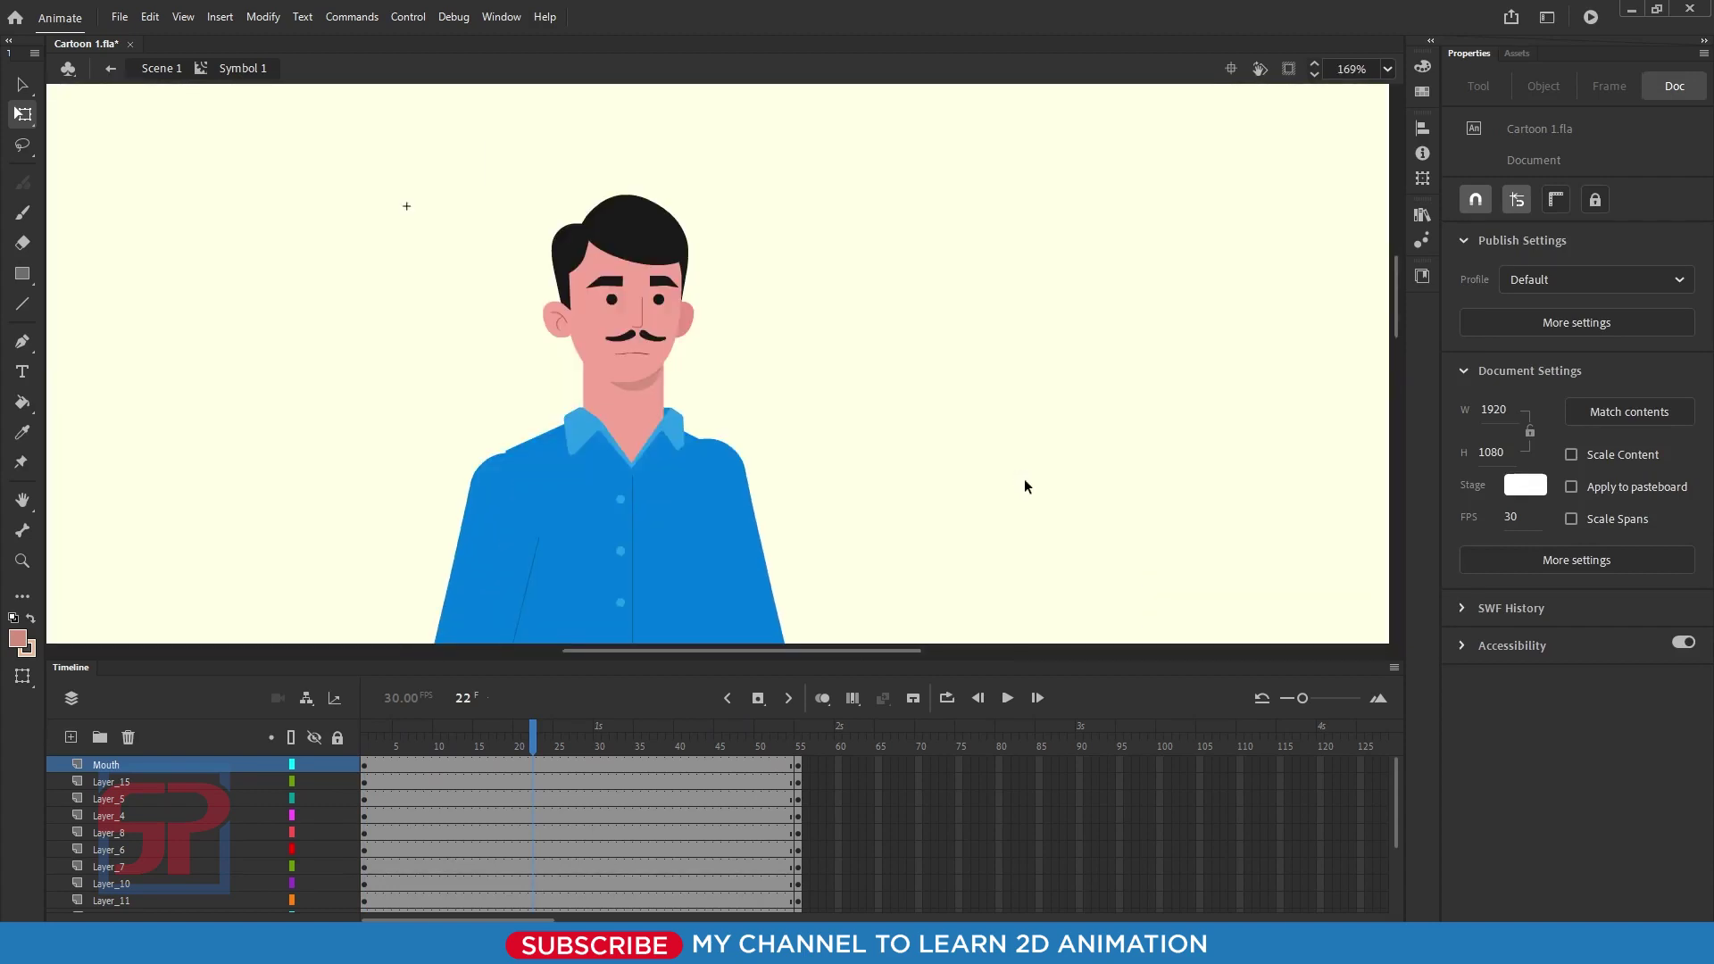
pyautogui.click(641, 355)
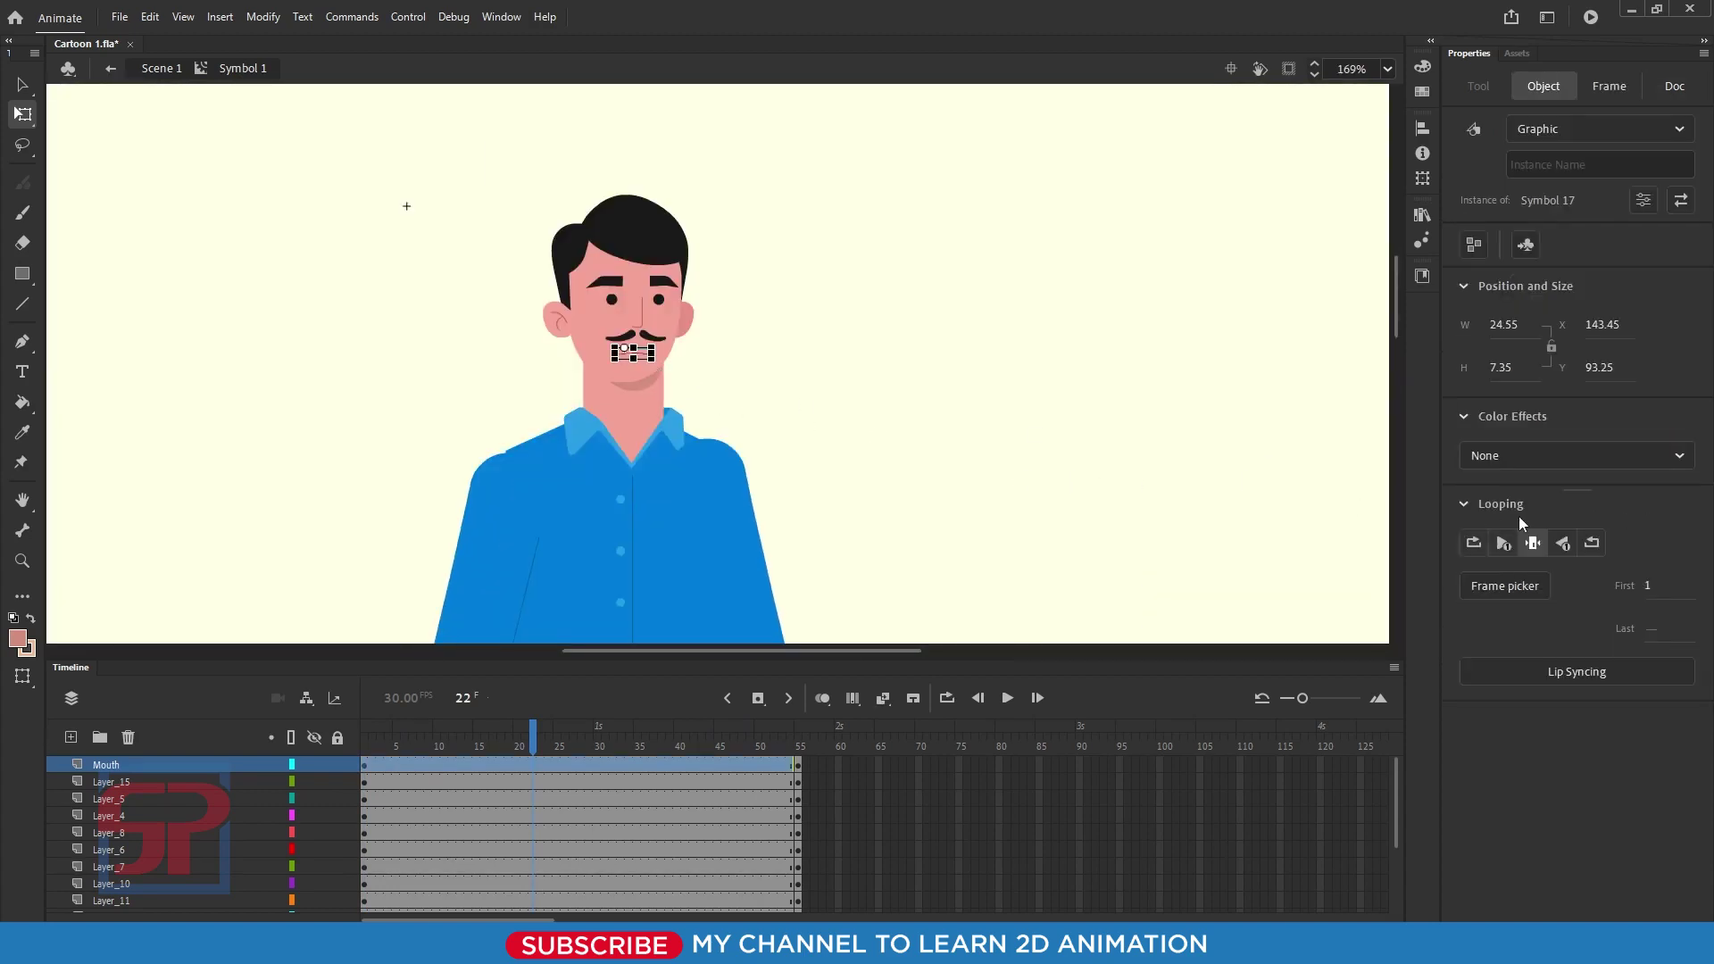
pyautogui.click(1474, 543)
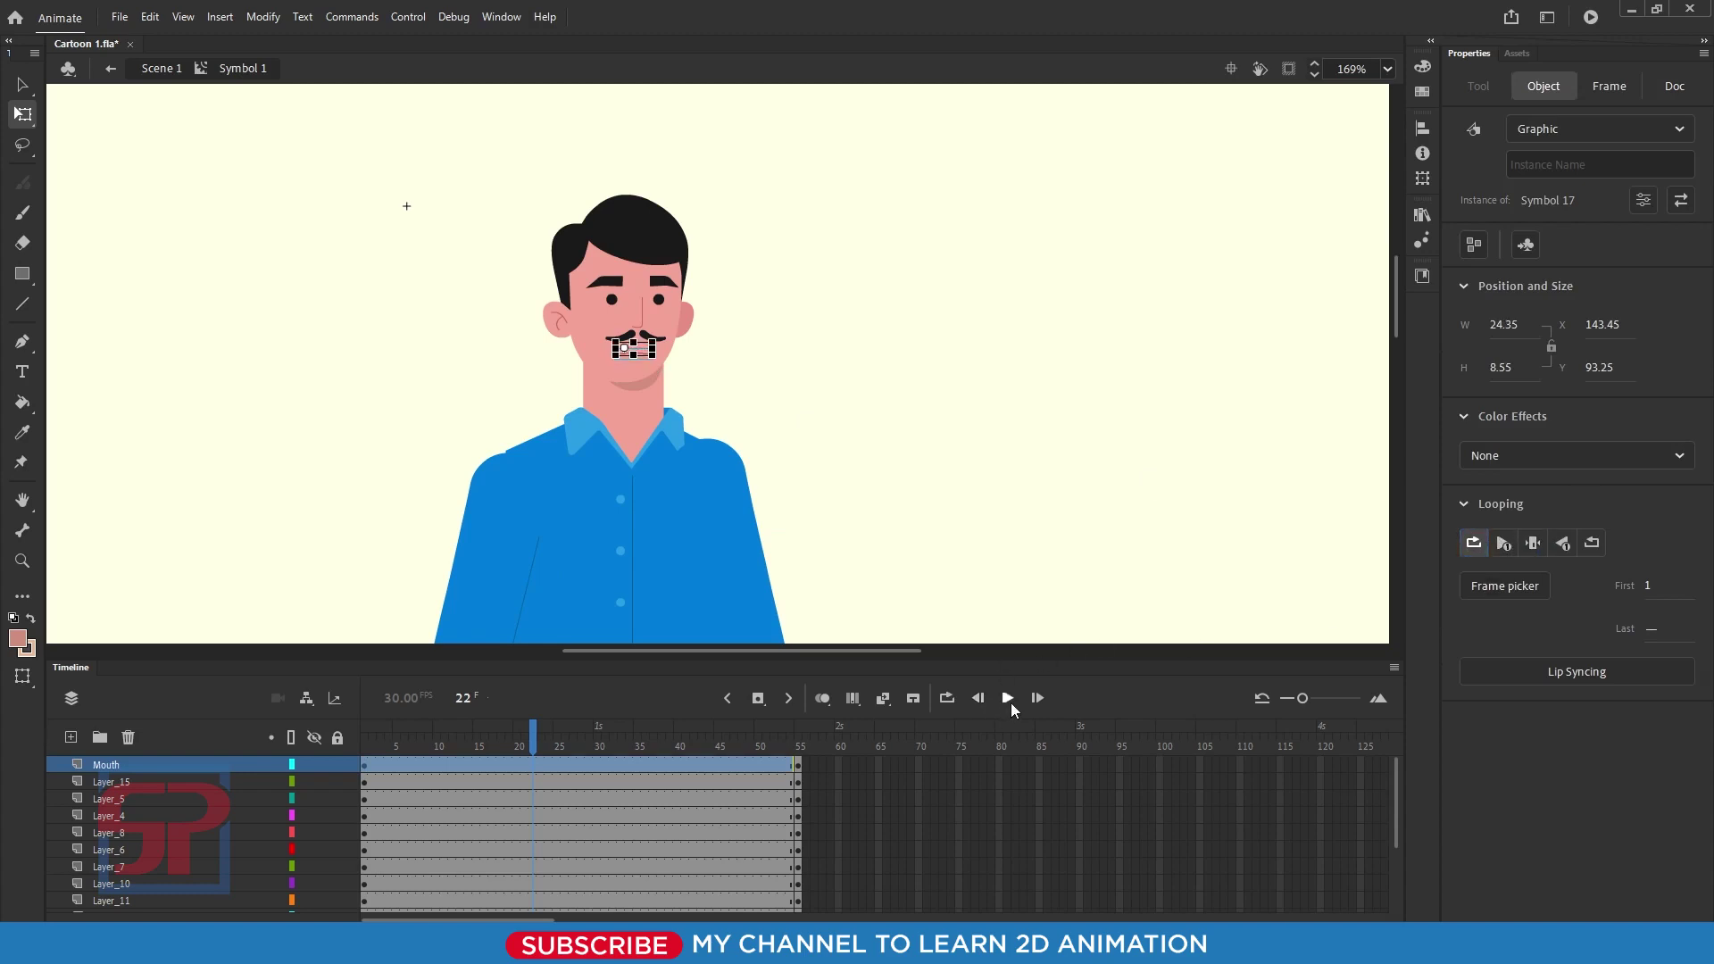
pyautogui.click(1008, 698)
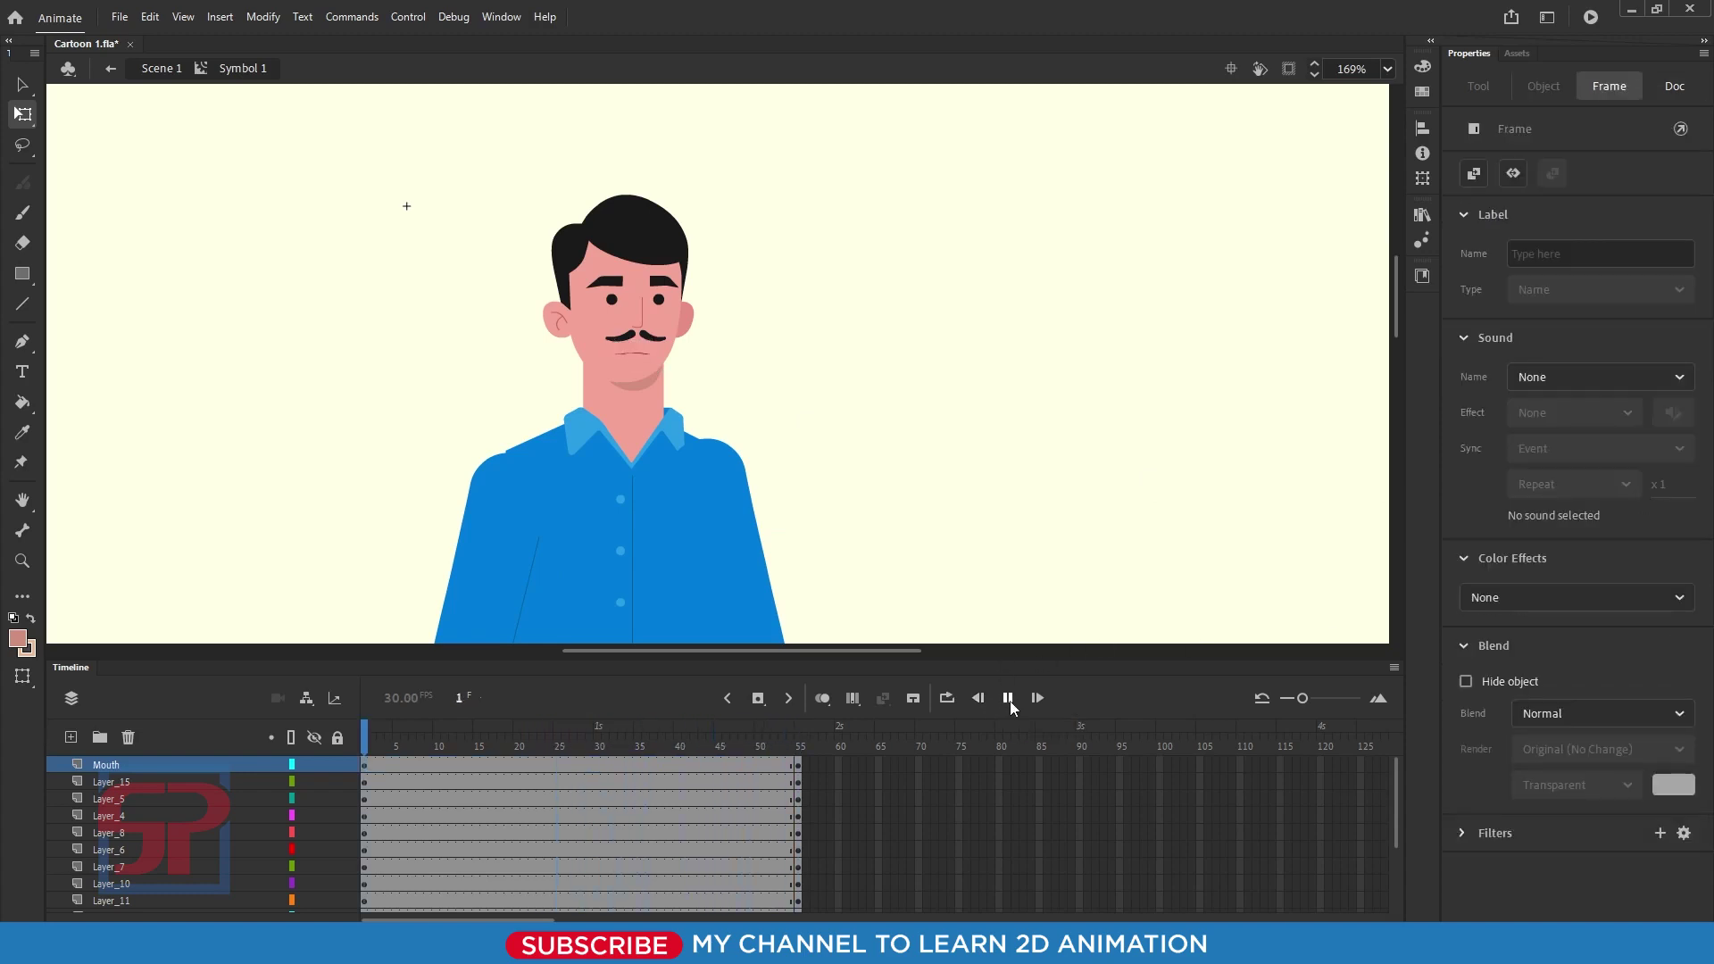